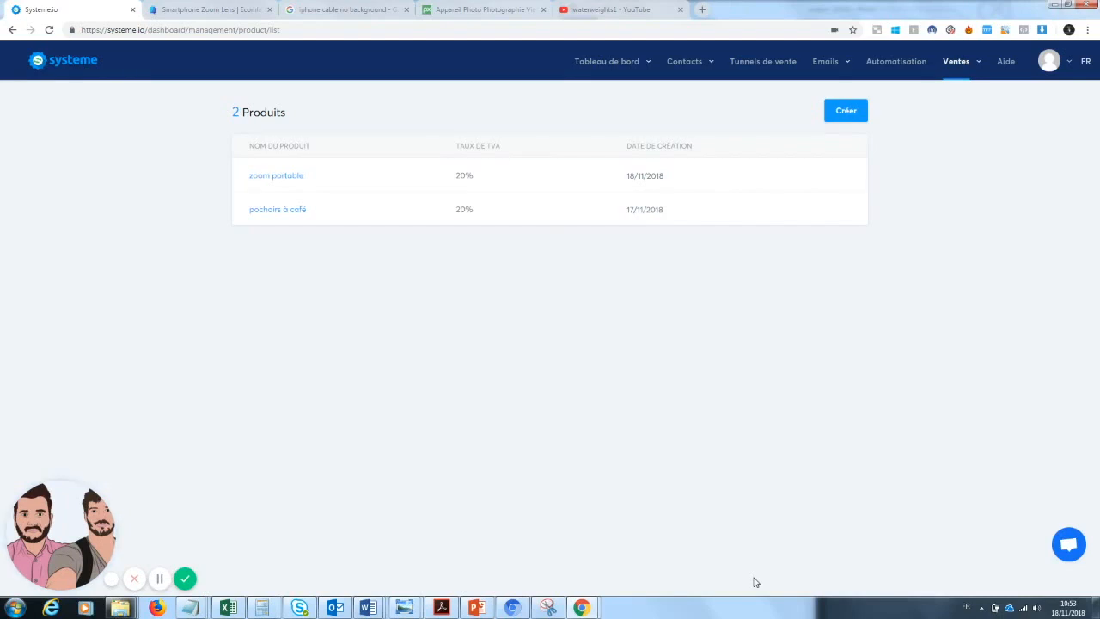
Create a new product named "Zoom téléphone" with a VAT rate of 20.0 and save it
mouse_move(957, 69)
left_click(923, 89)
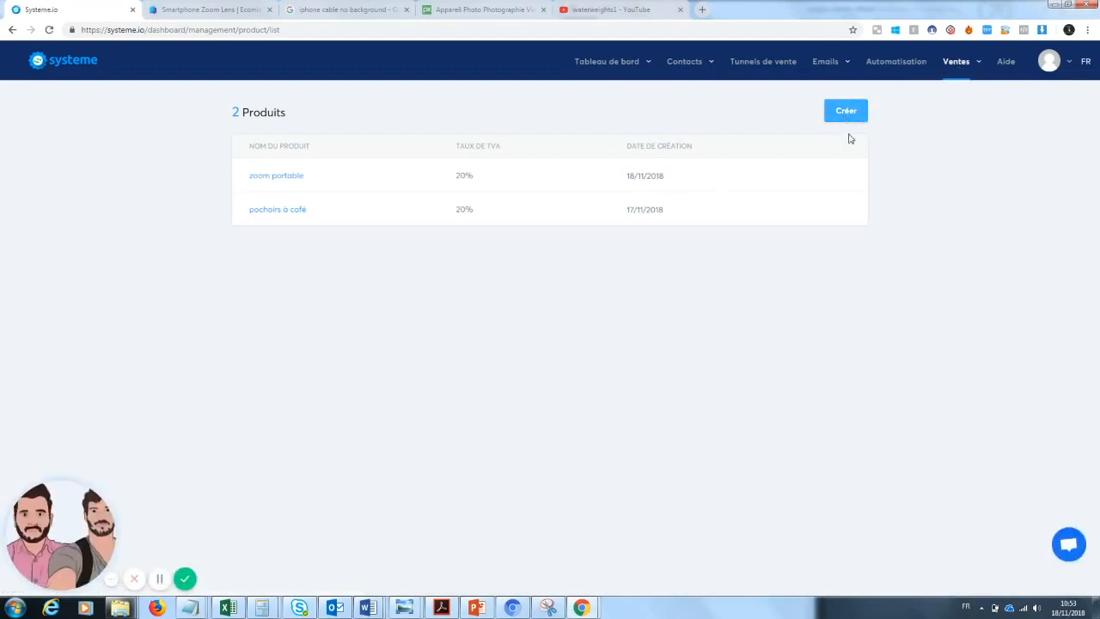
left_click(847, 116)
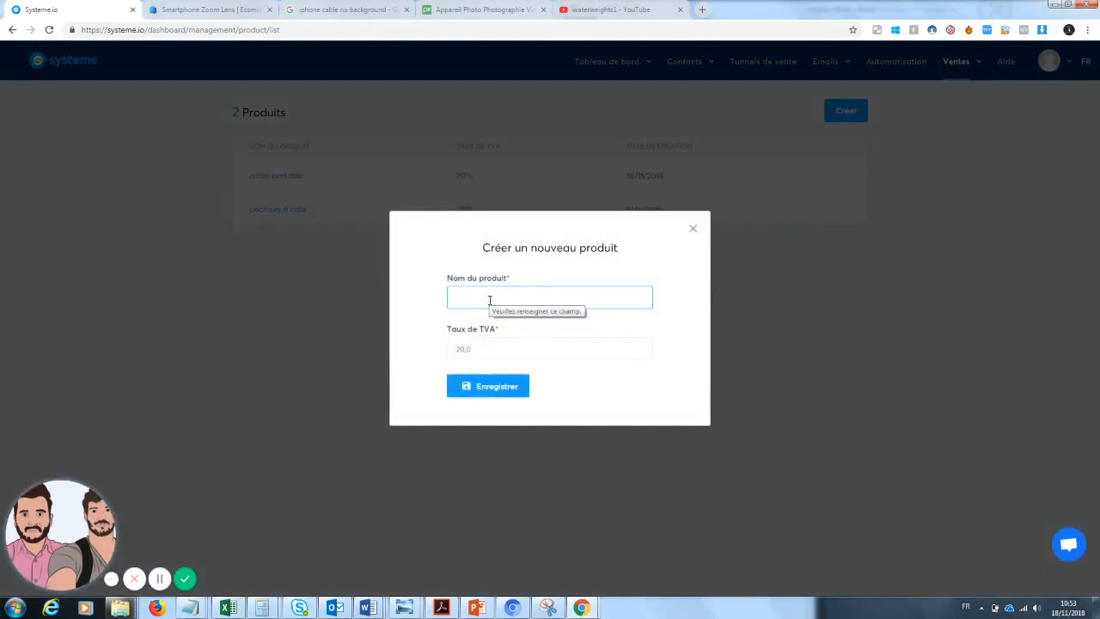
type("Zoom")
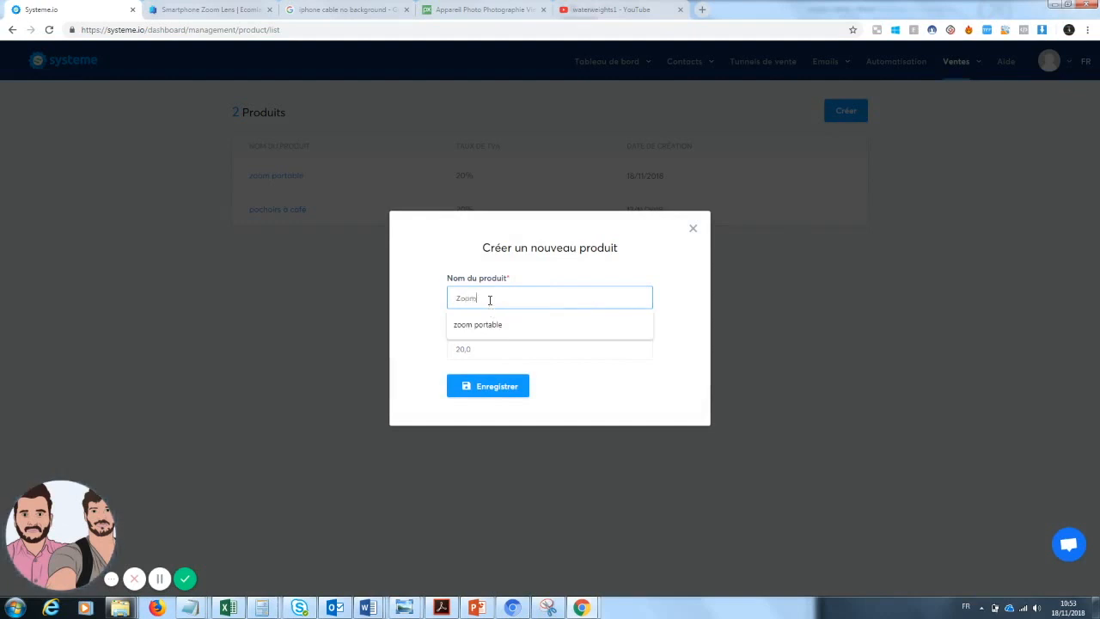
type(" telephone")
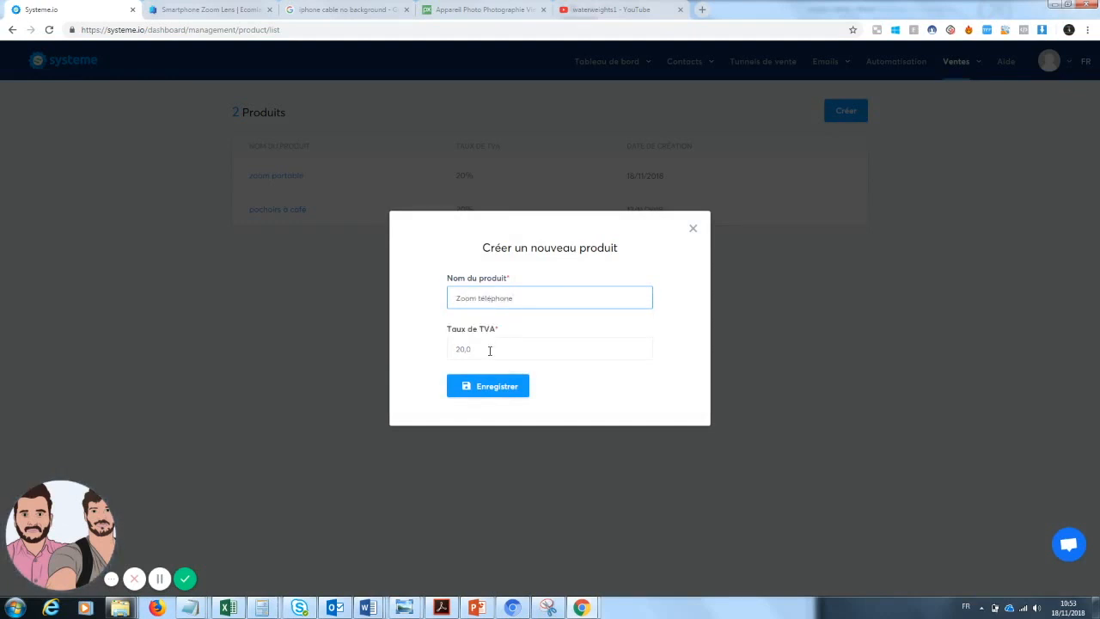
left_click(495, 386)
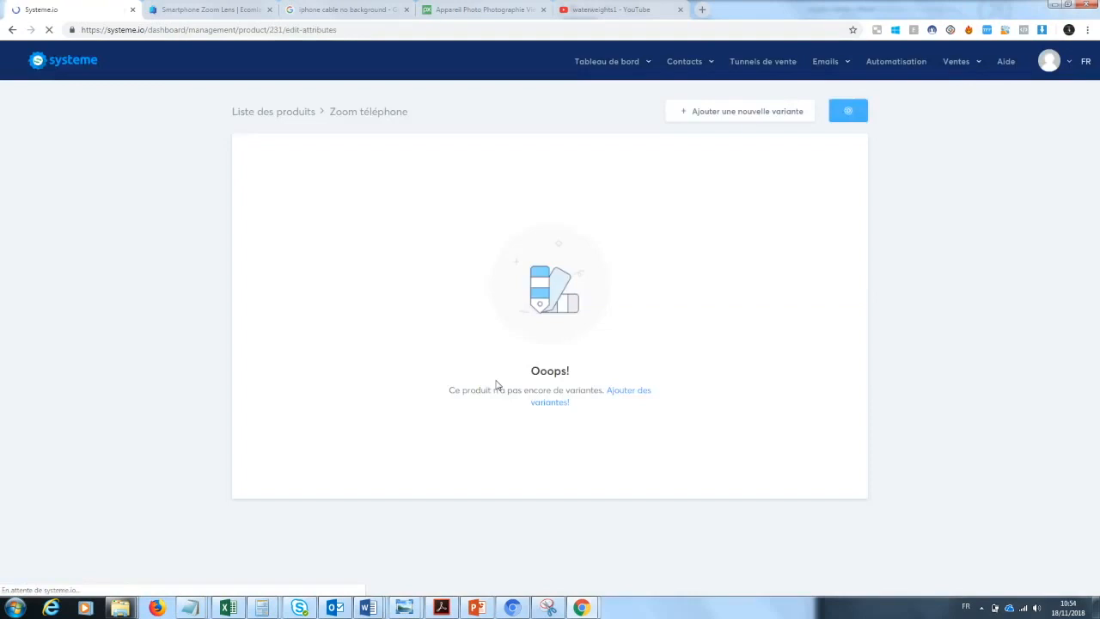
Add a variant named "noir" to the Zoom téléphone product
left_click(557, 404)
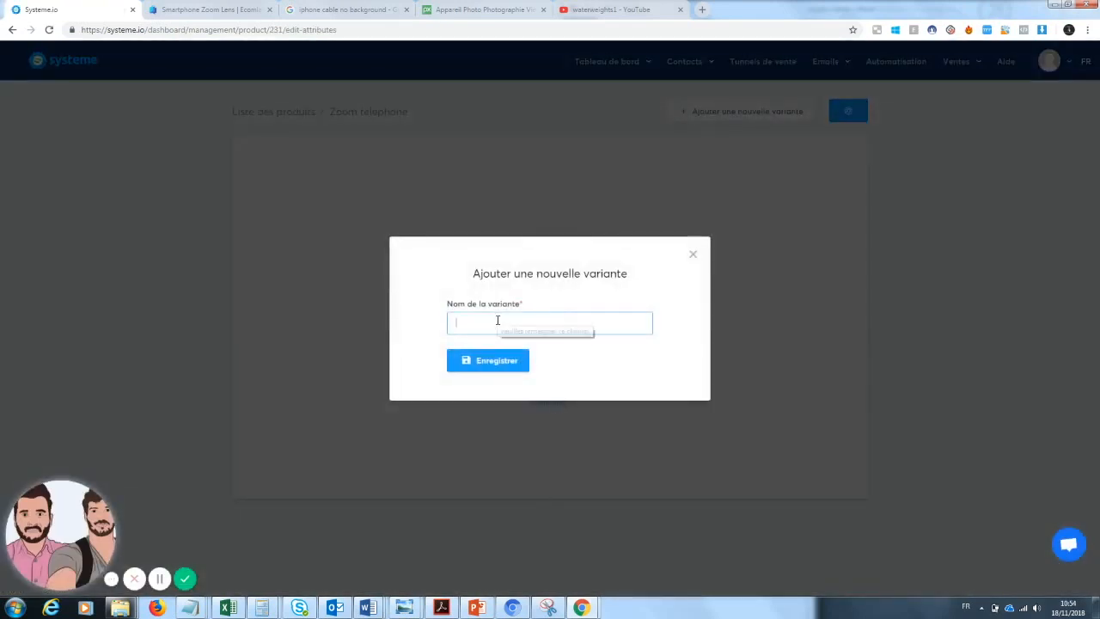
type("noir")
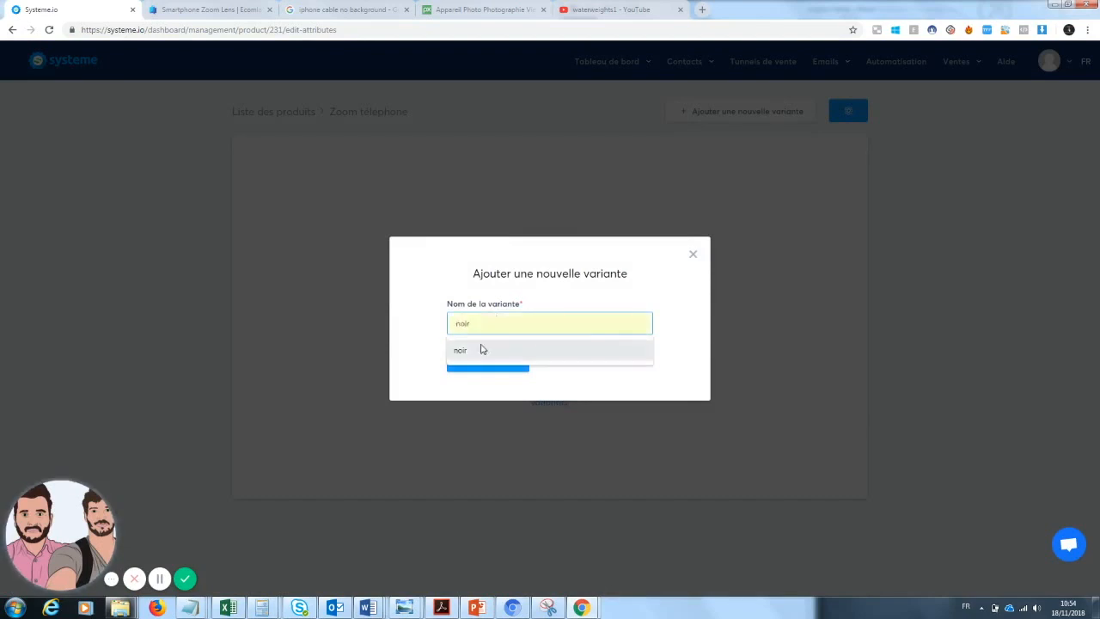
left_click(482, 349)
left_click(487, 359)
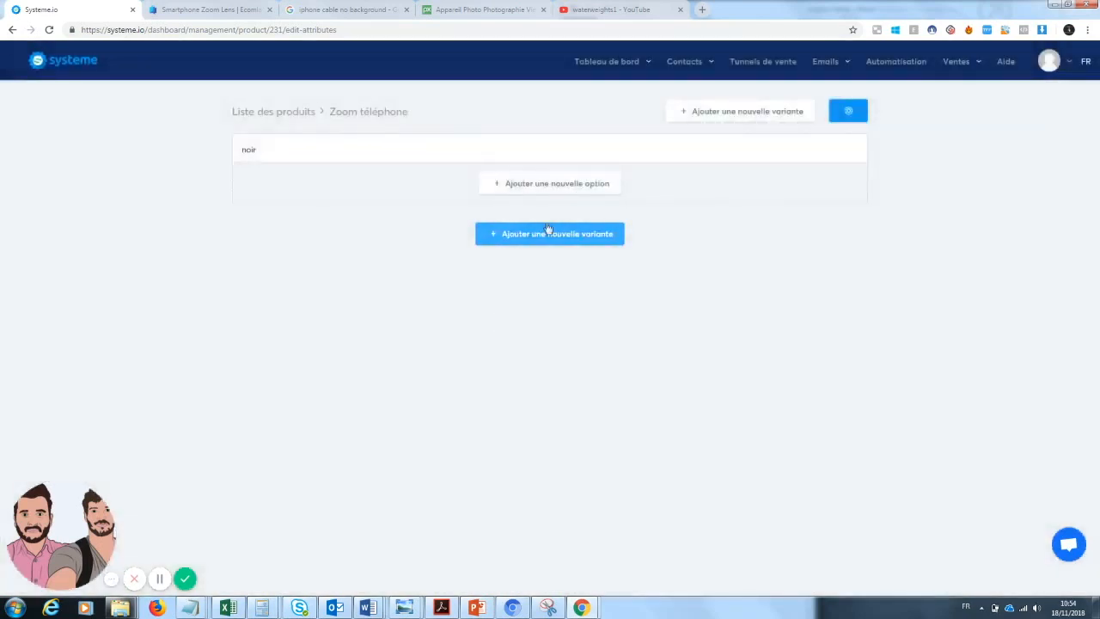
Add a second variant named "blanc" to the Zoom téléphone product
left_click(540, 243)
left_click(506, 322)
type("blanc")
left_click(504, 345)
left_click(483, 366)
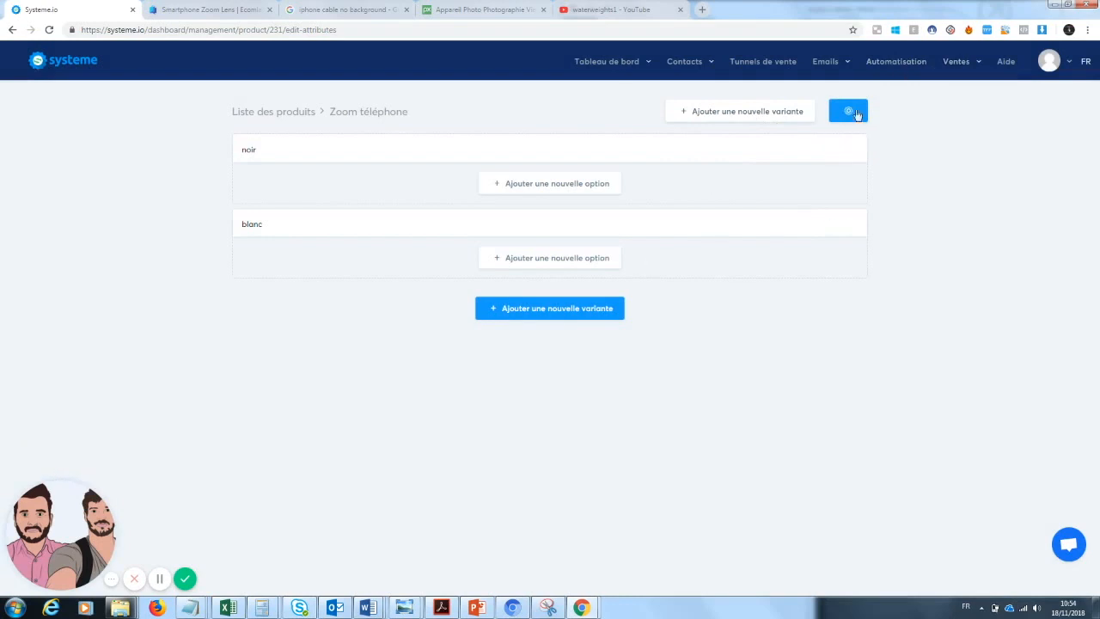
Return to the product list and delete the old products "zoom portable" and "pochoirs à café", confirming each deletion
left_click(257, 112)
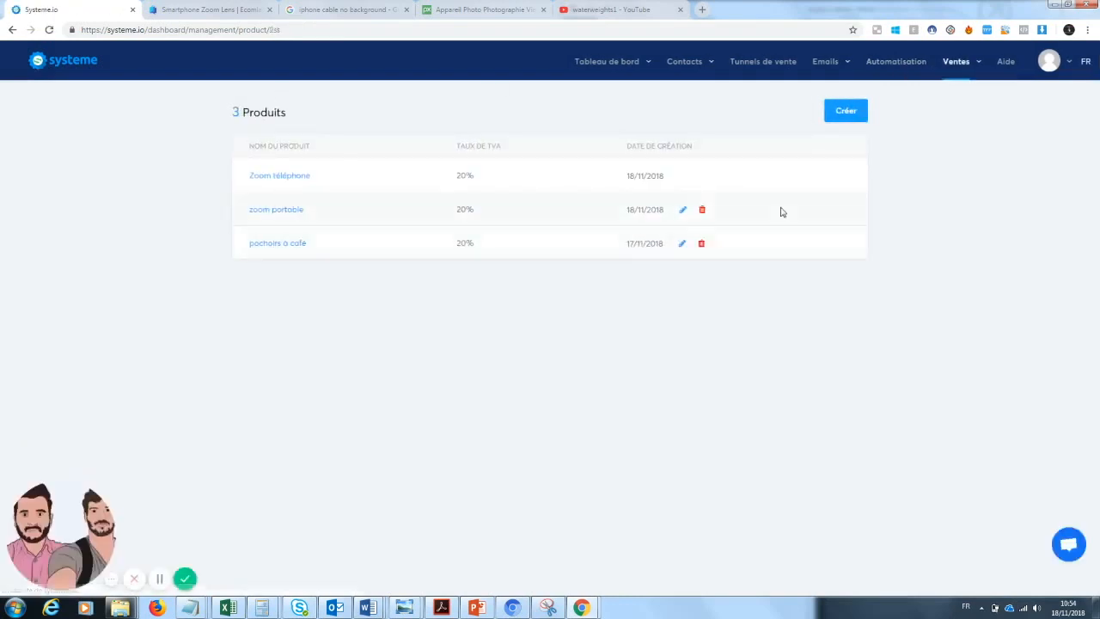
left_click(702, 210)
left_click(533, 371)
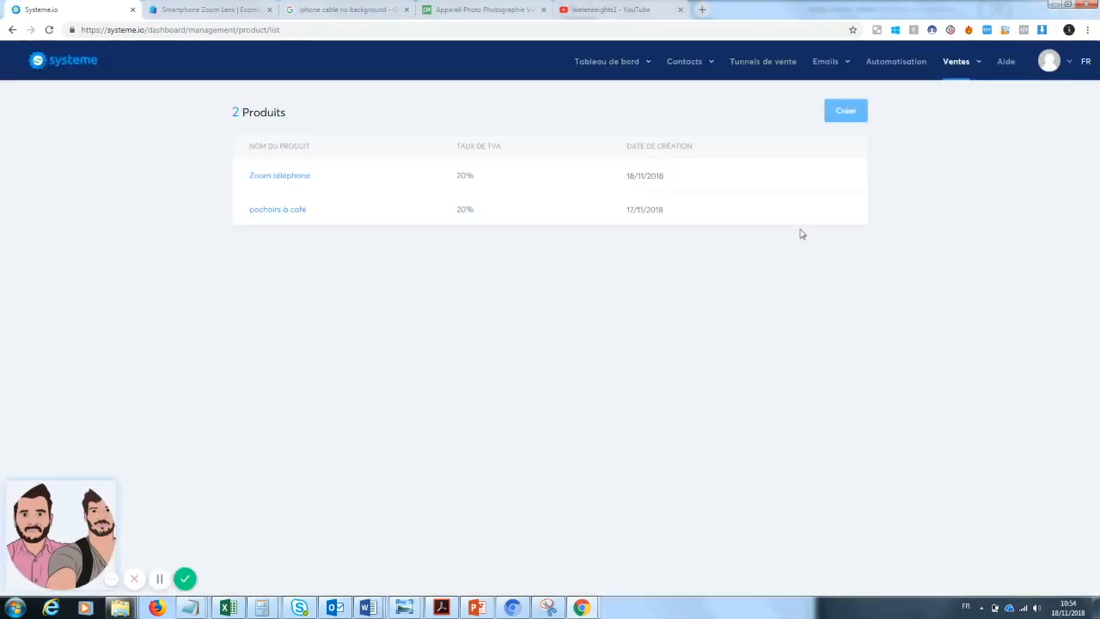
left_click(702, 211)
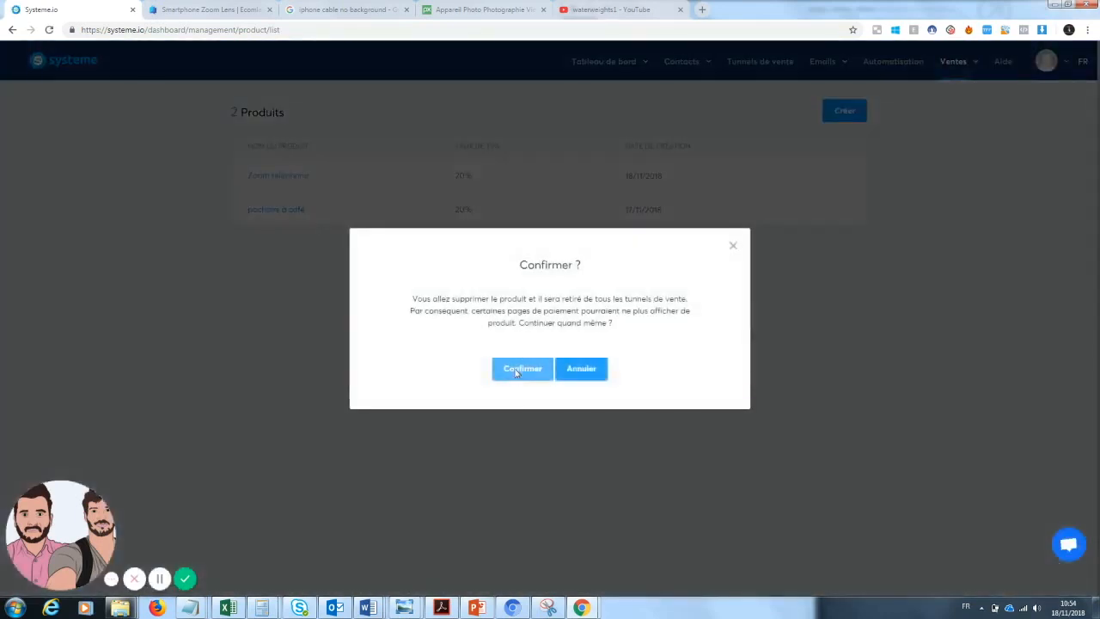
left_click(517, 371)
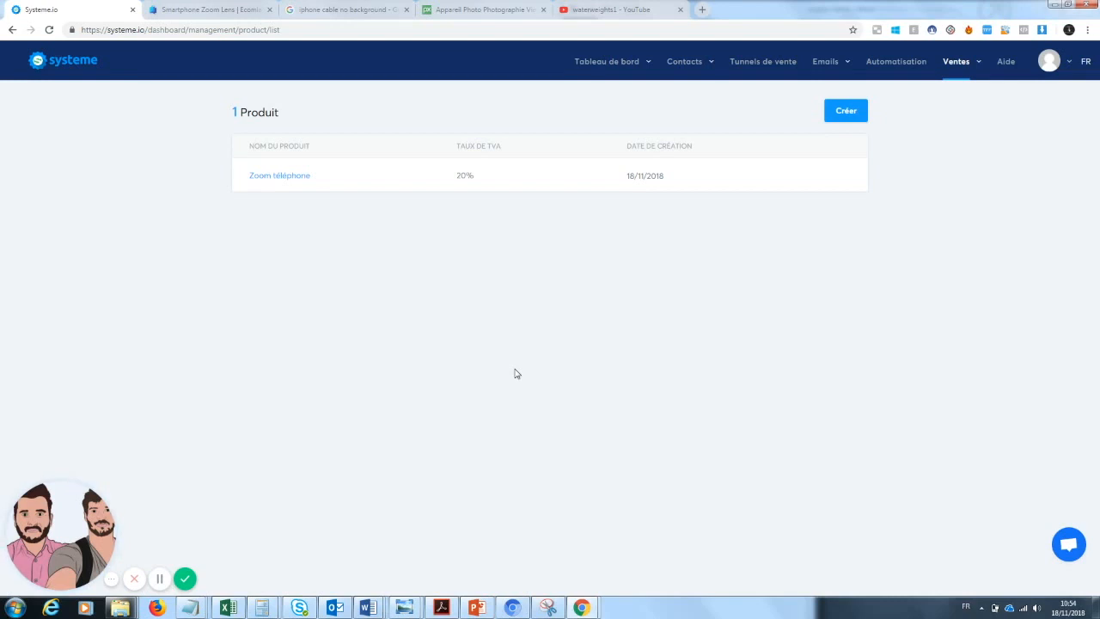
In the "Tunnel de ventes ecommerce" funnel, review its pages and open the "page de vente template" sales page in the page editor
left_click(763, 65)
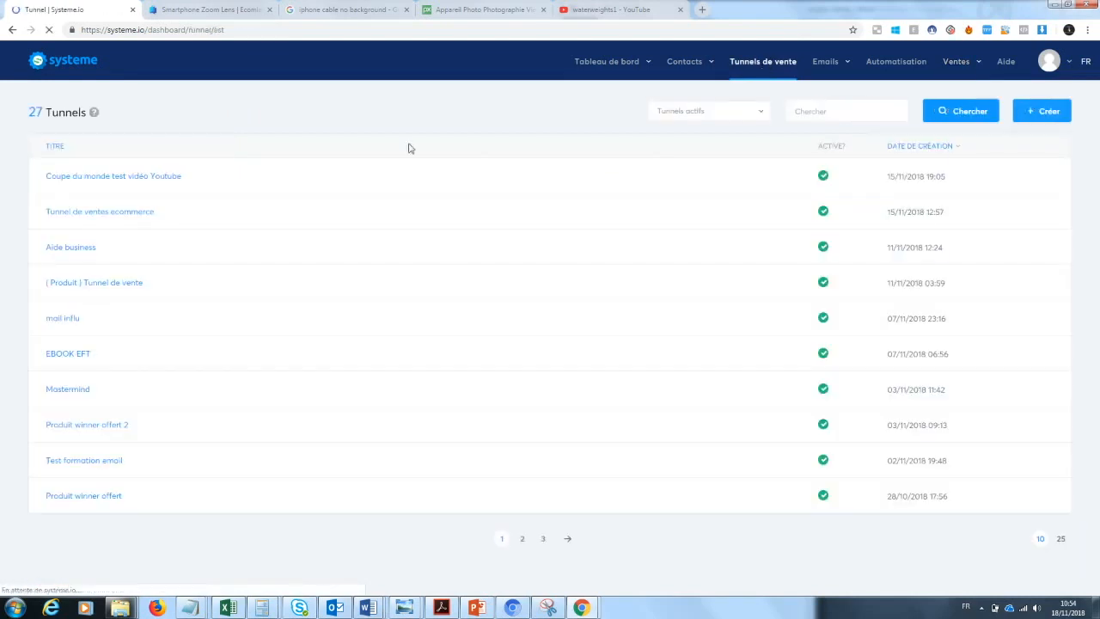
left_click(107, 215)
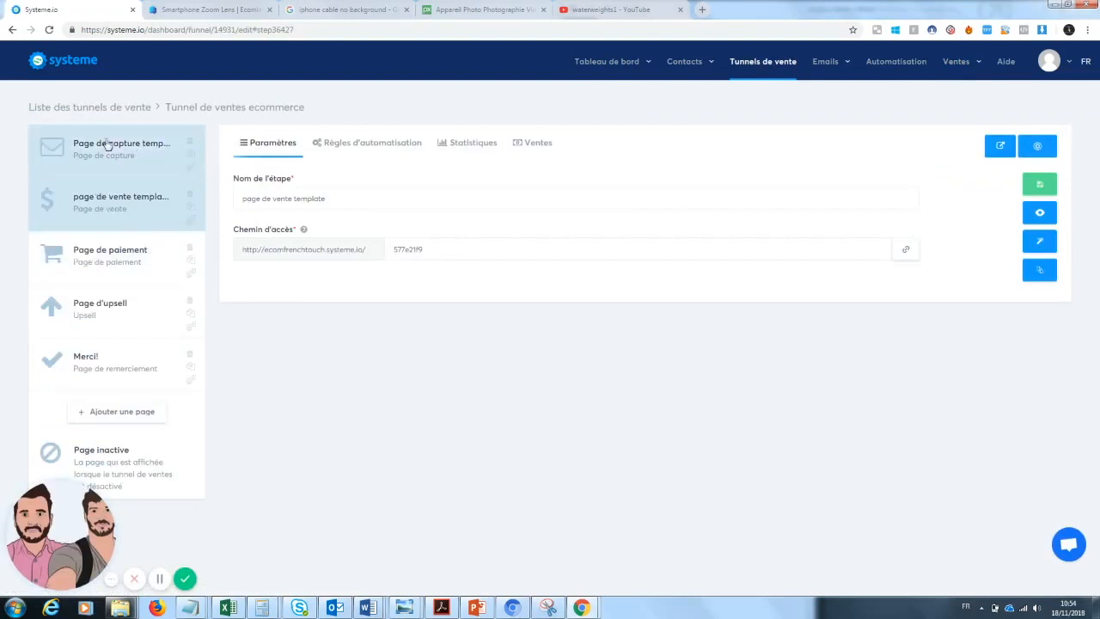
left_click(107, 170)
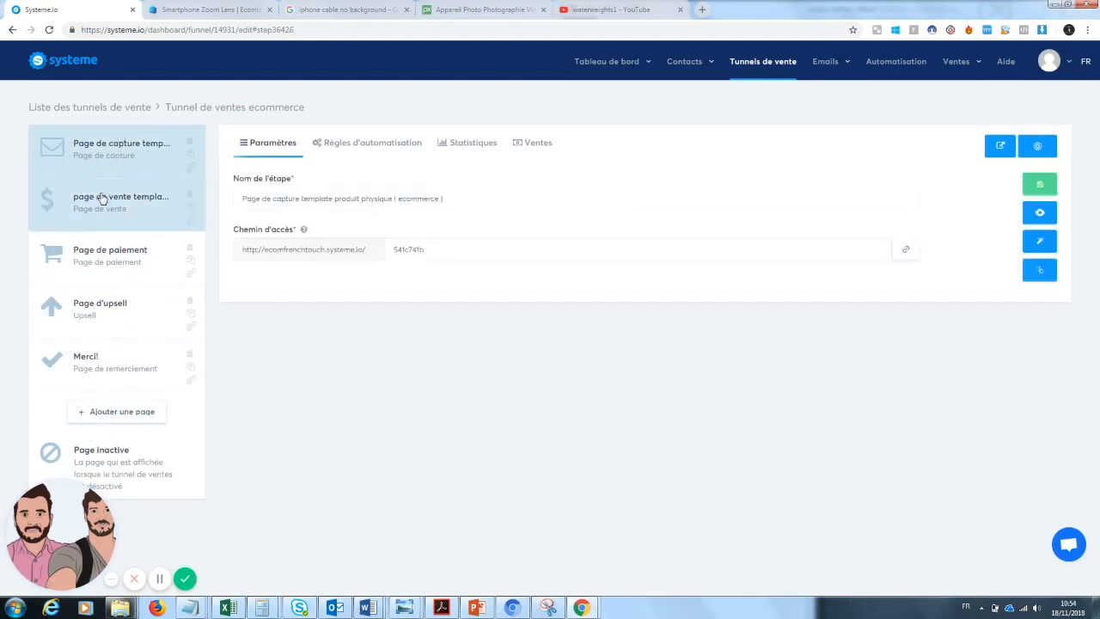
left_click(85, 222)
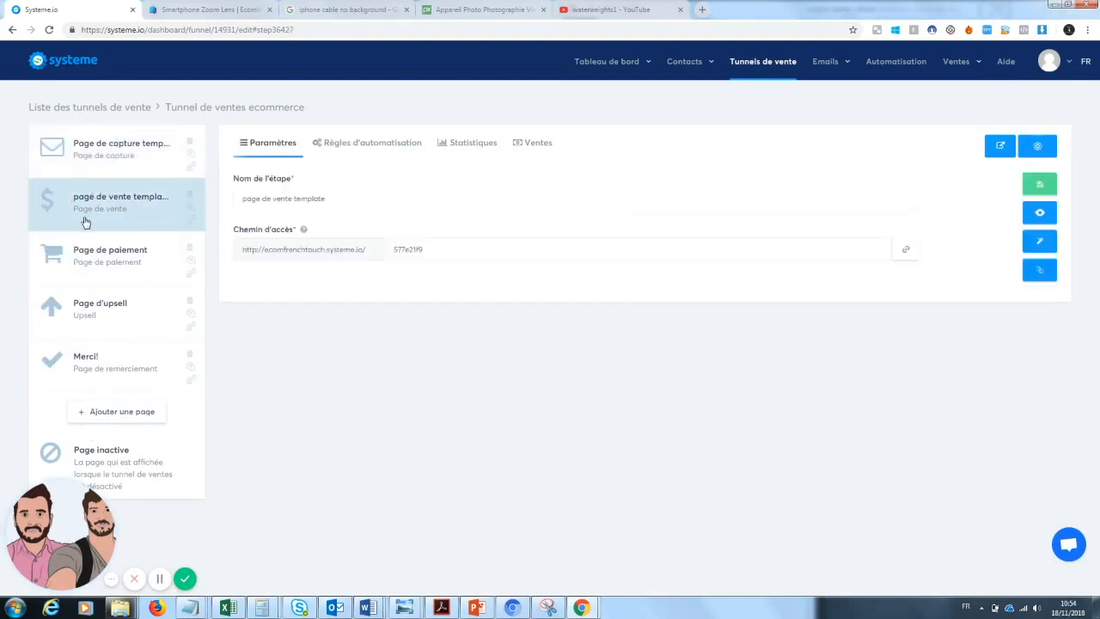
left_click(104, 280)
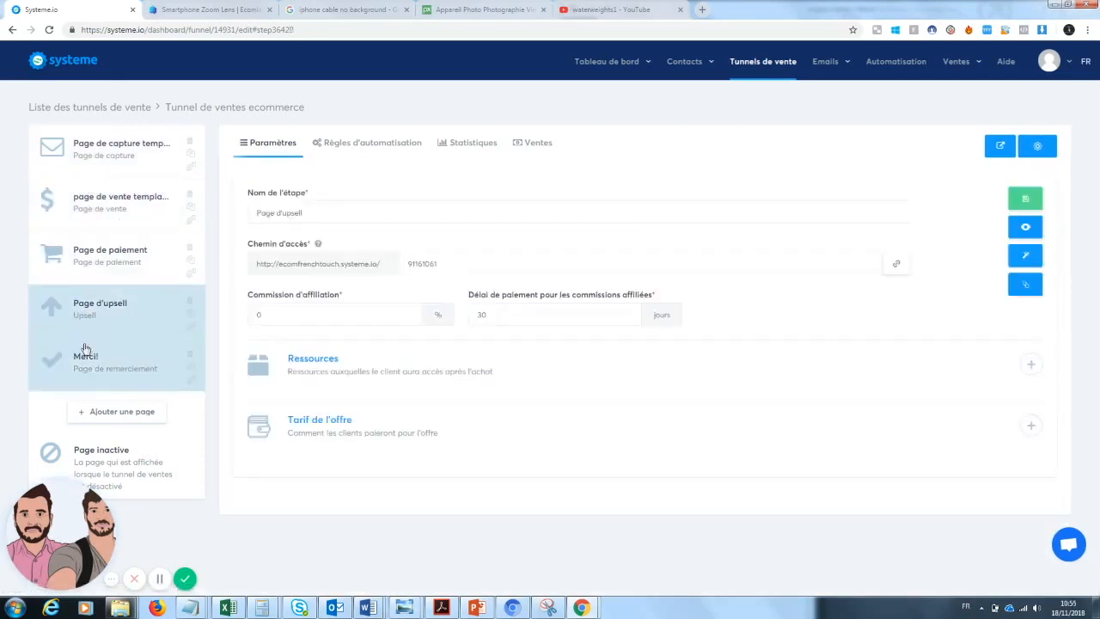
left_click(118, 368)
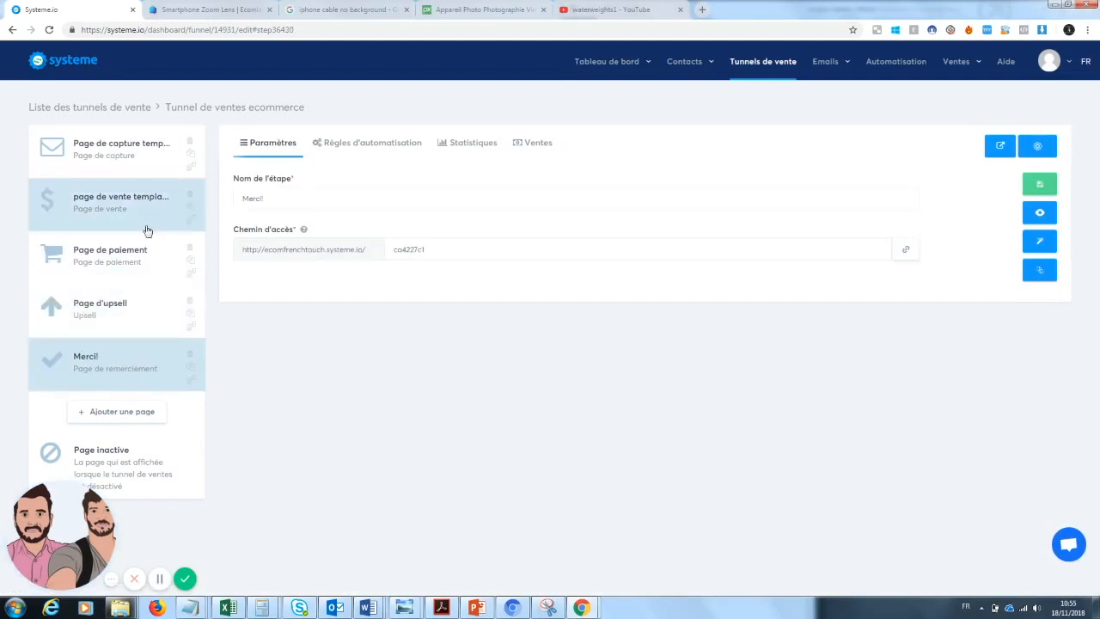
left_click(123, 203)
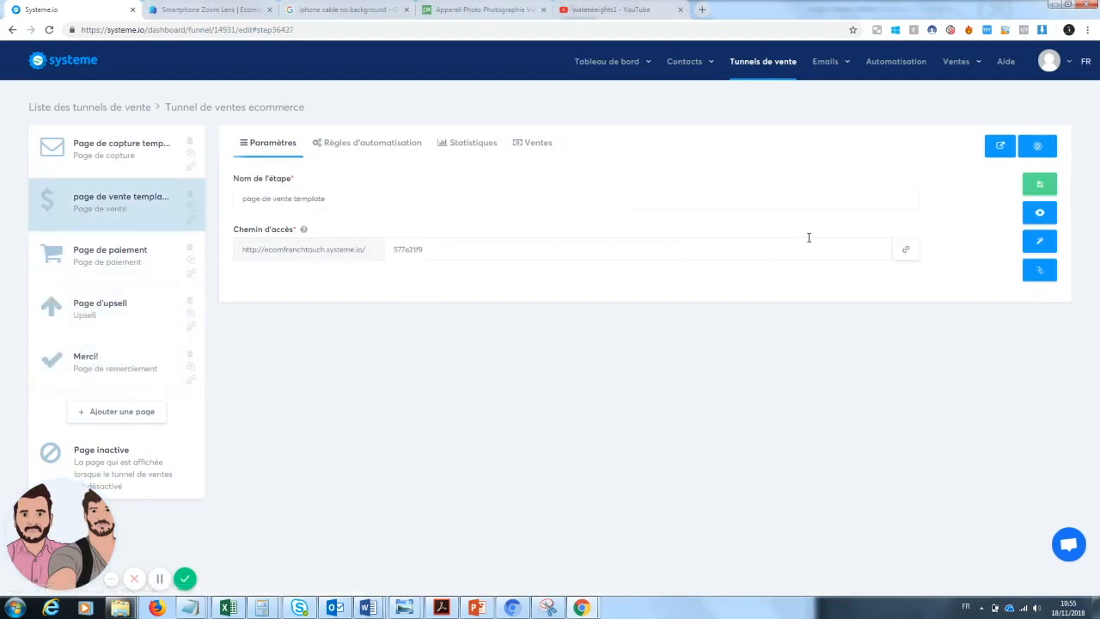
left_click(1044, 244)
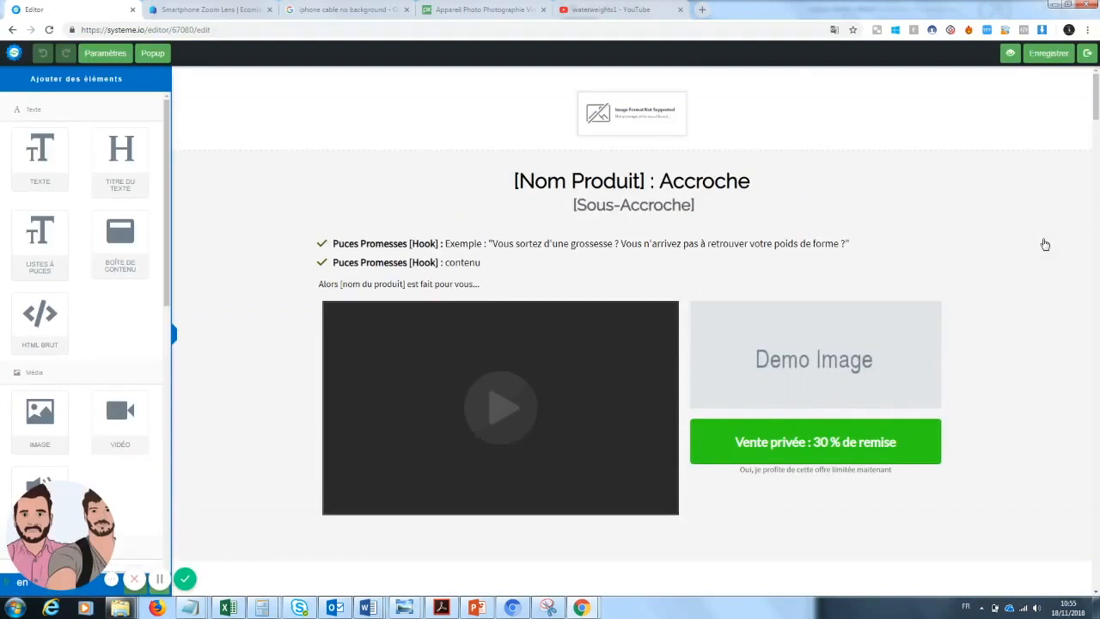
Replace the [Nom Produit] placeholder in the sales page headline with "Zoom Téléphone"
left_click_drag(1096, 110, 1098, 115)
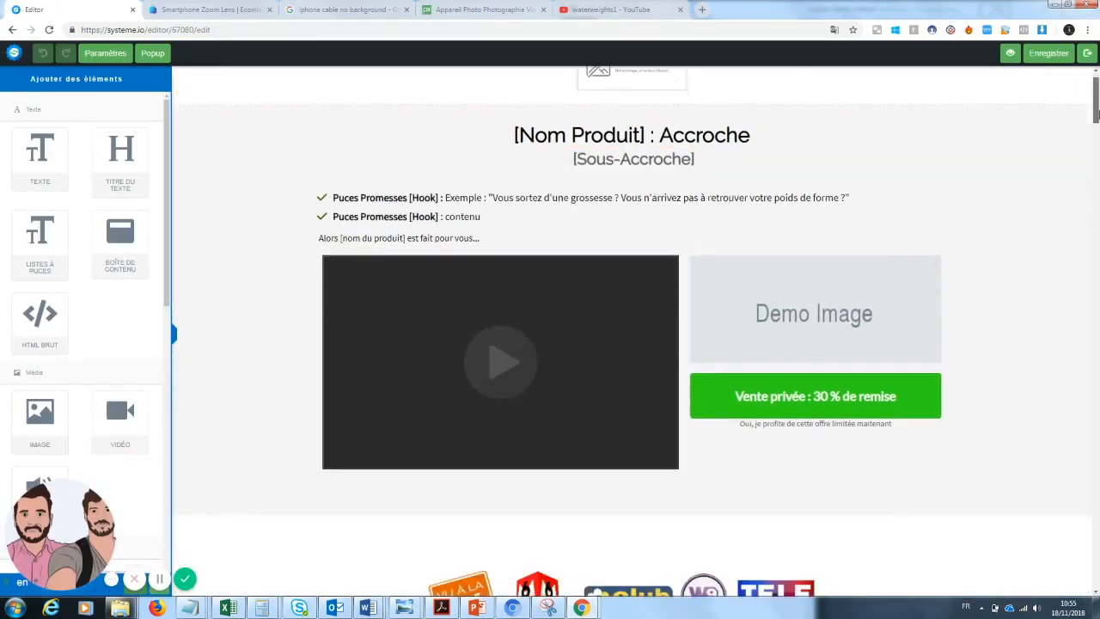
scroll(1097, 220, "down", 8)
left_click_drag(1096, 164, 1095, 86)
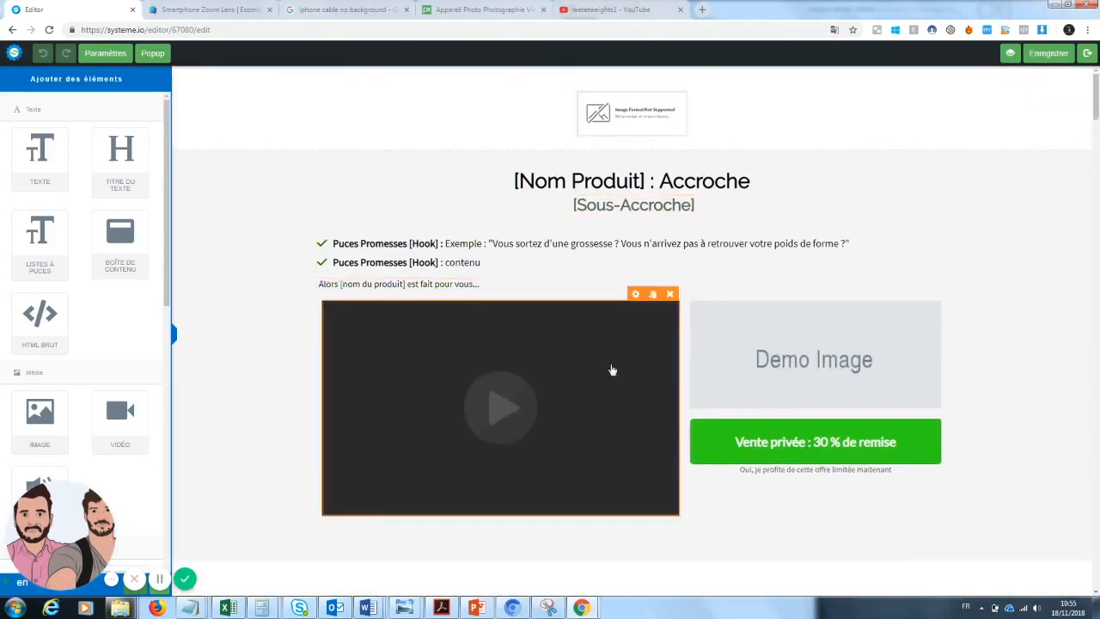
left_click(618, 190)
left_click_drag(645, 183, 486, 178)
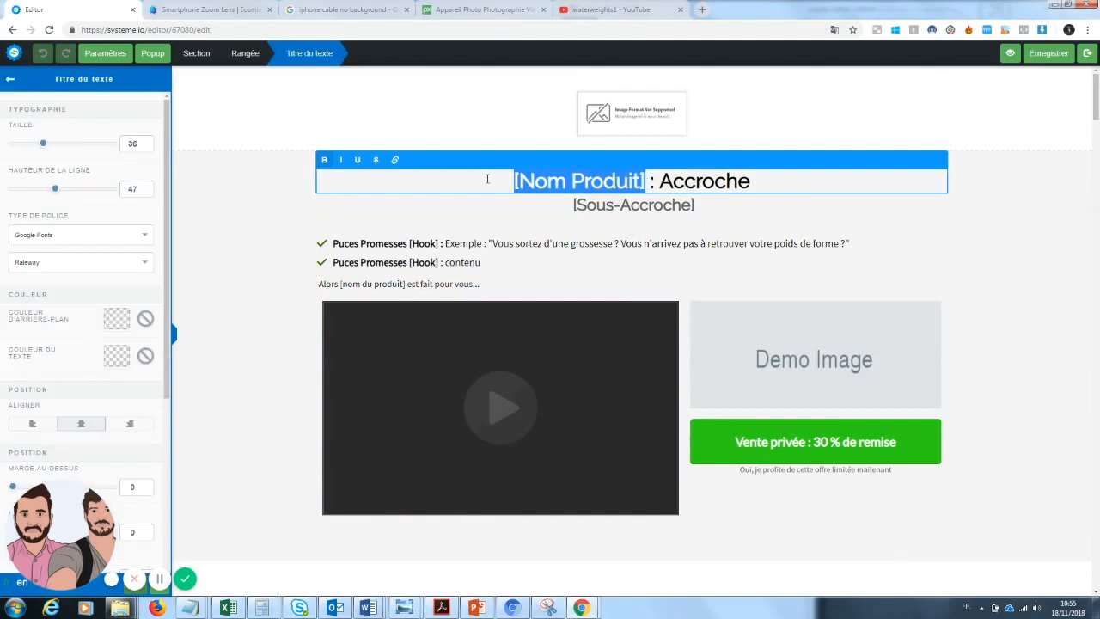
type("Zoom")
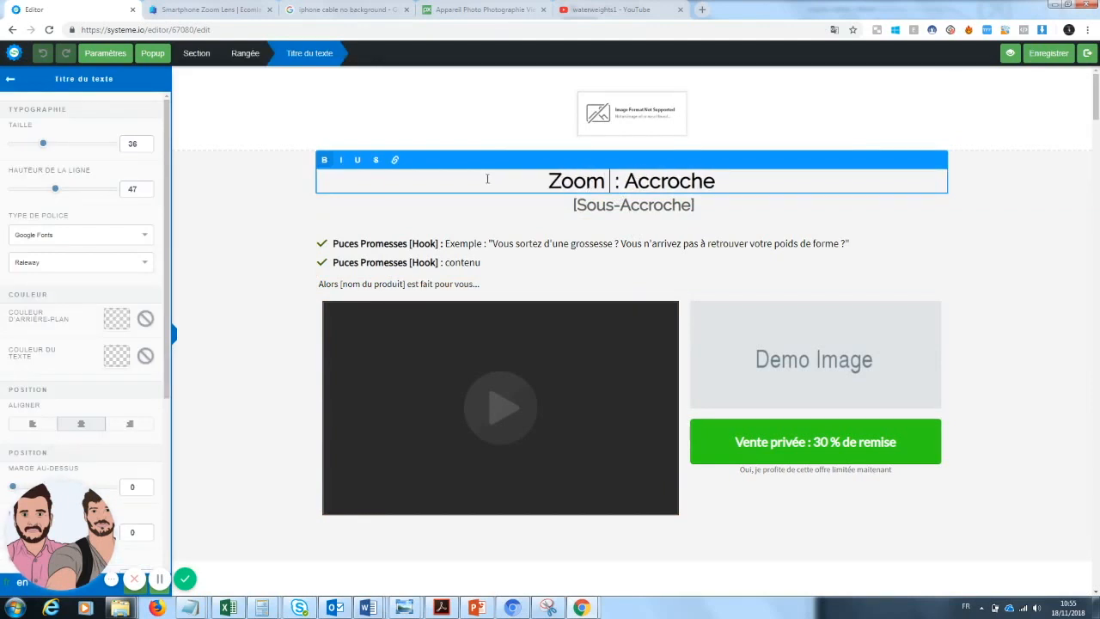
type(" Téléphone : ")
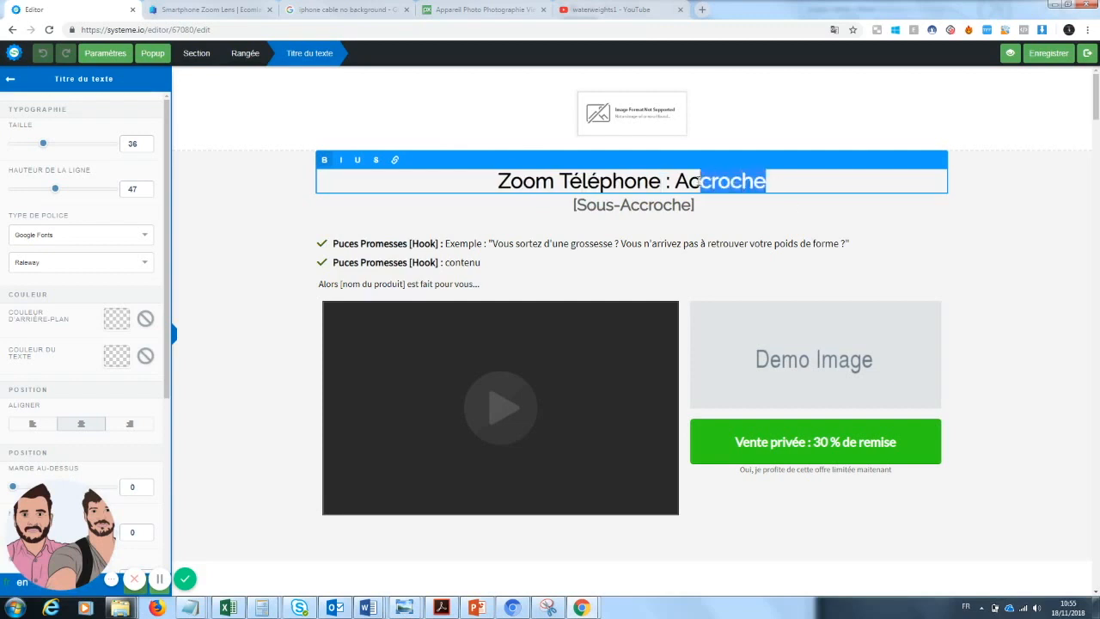
Replace the word "Accroche" in the headline with "La photographie de qualité accessible à tous"
type("La pho")
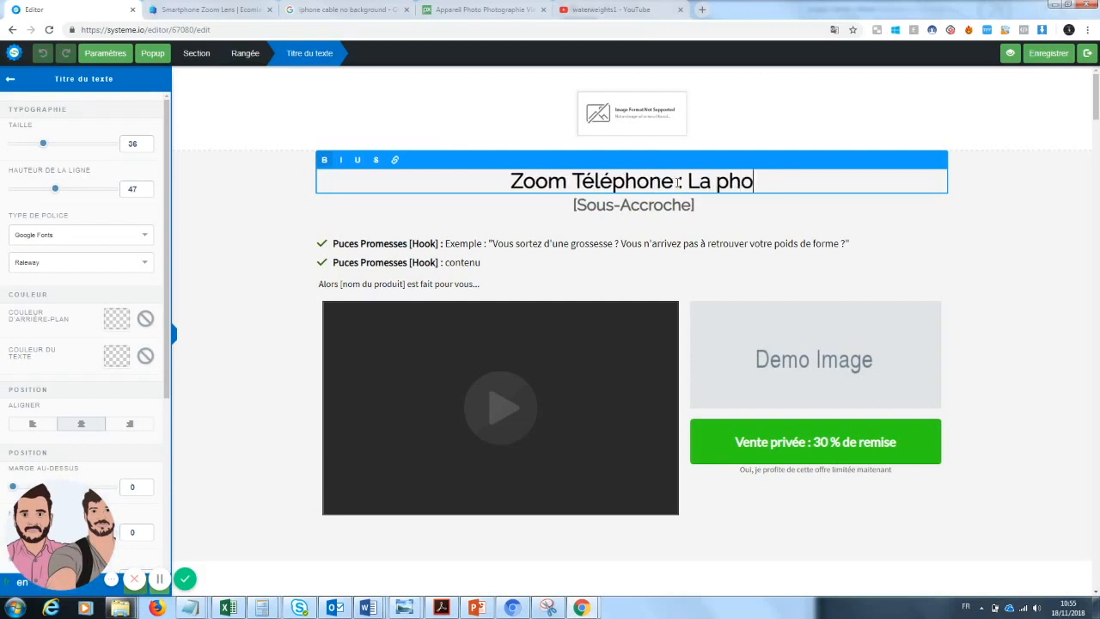
type("tographi")
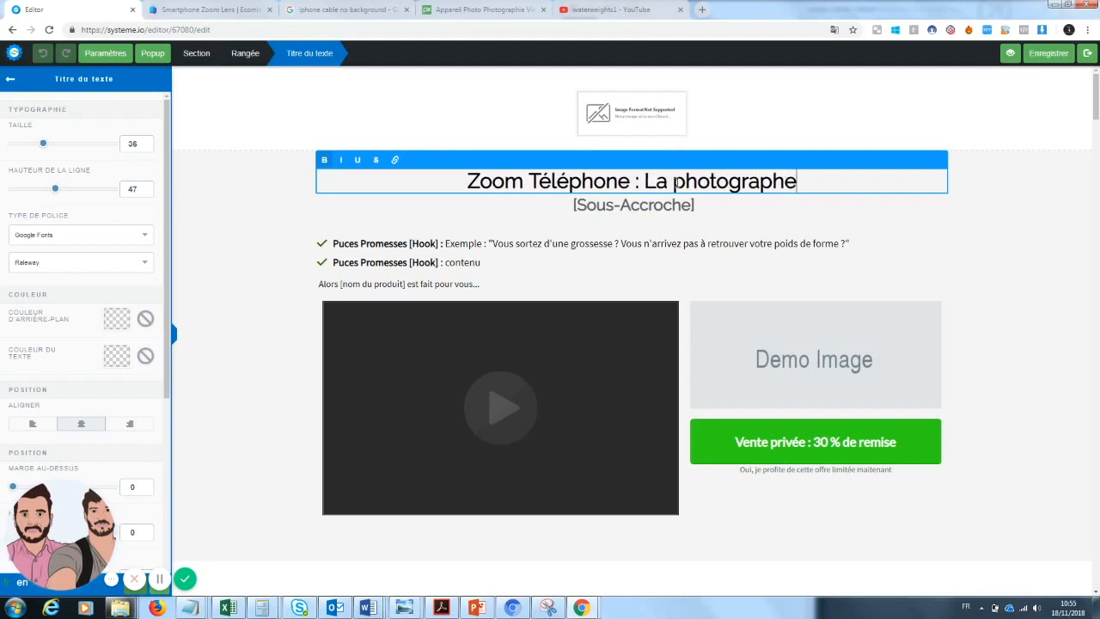
type("e de quali")
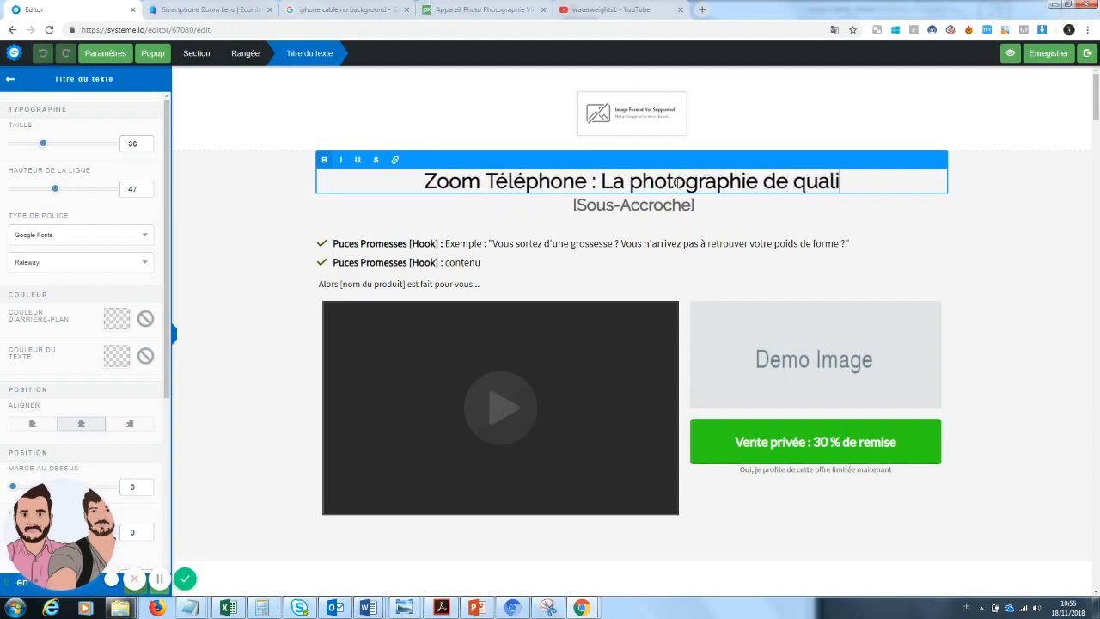
type("té accessi")
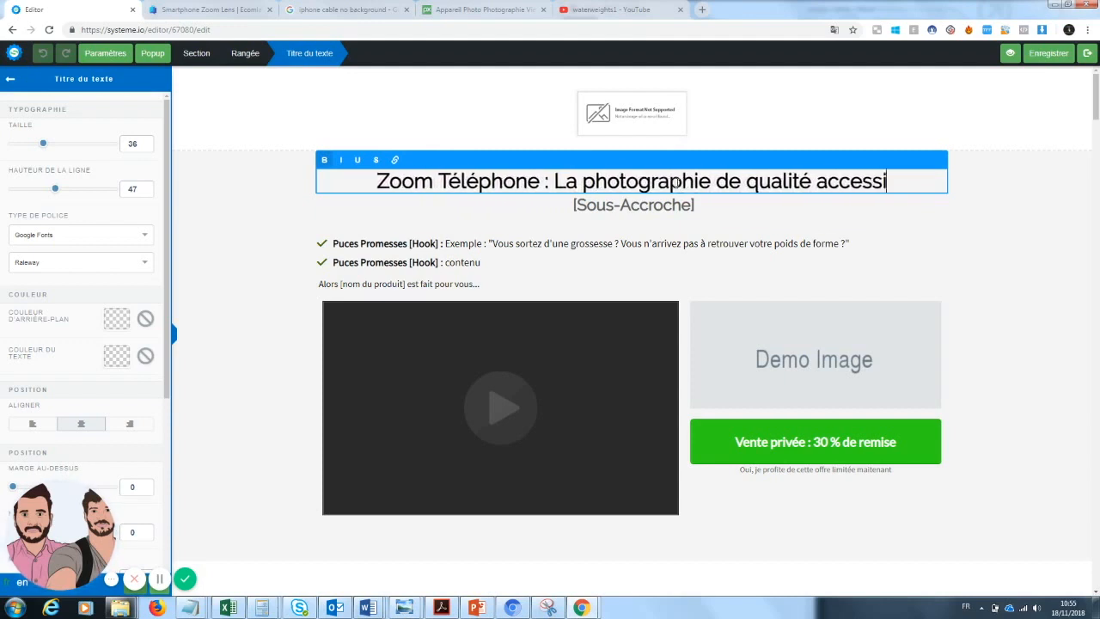
type("ble à tu")
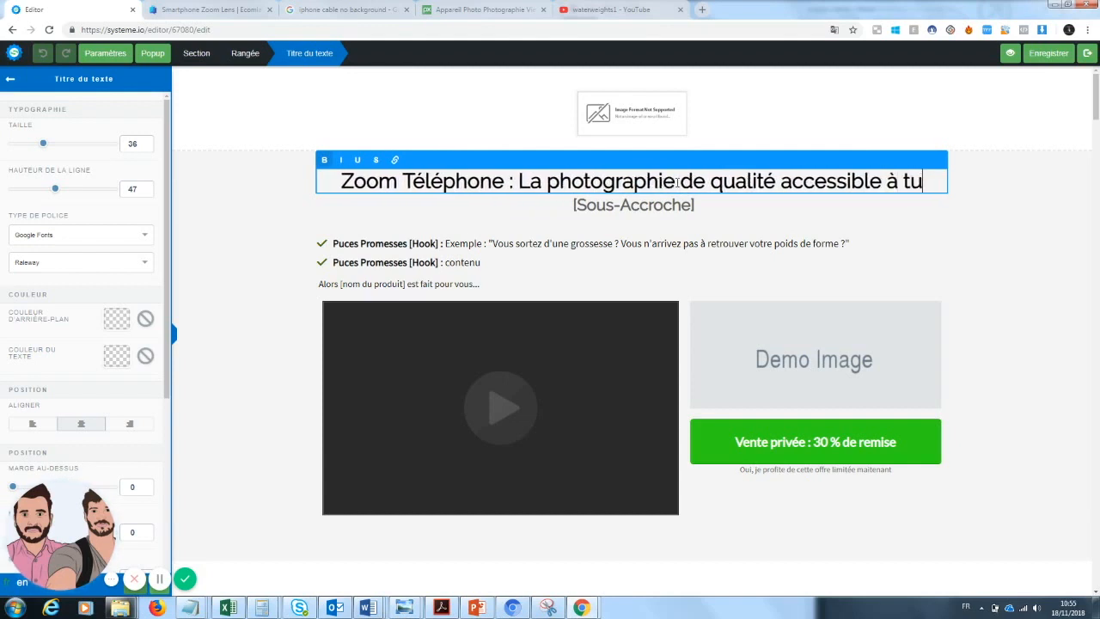
key("BackSpace")
type("ous")
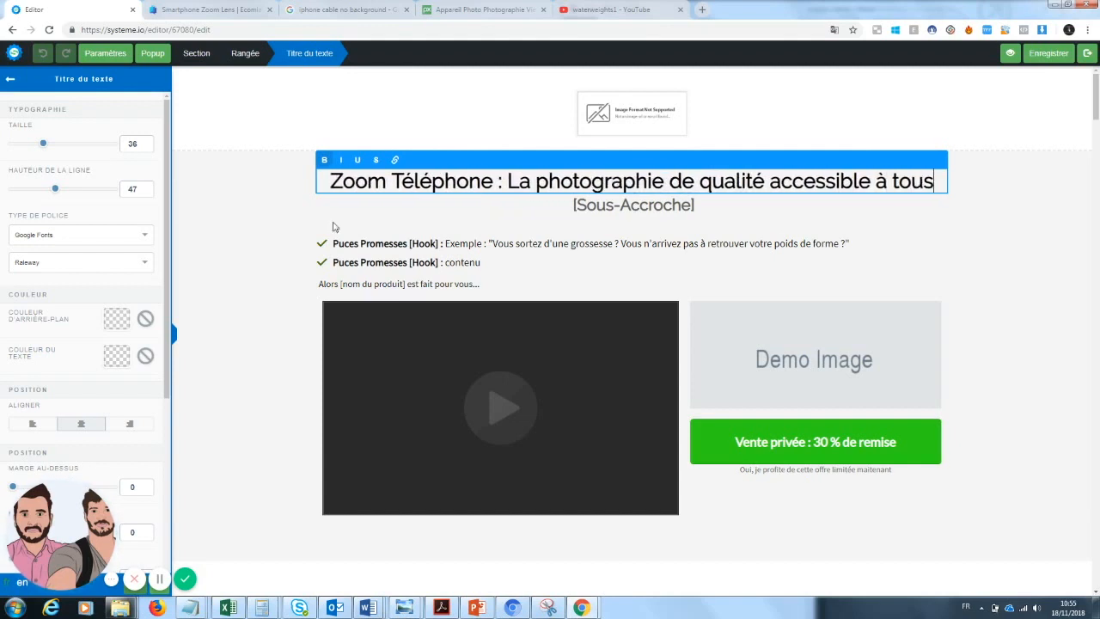
left_click(251, 261)
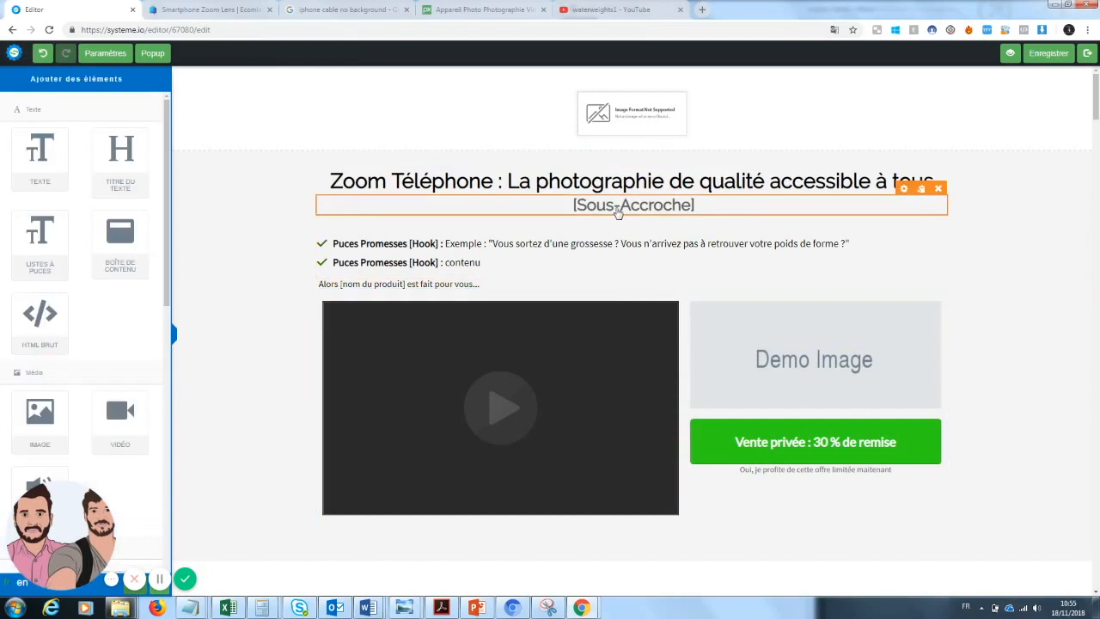
Replace the [Sous-Accroche] placeholder under the headline with "Devenez un photographe sans grosses dépenses"
left_click(643, 206)
left_click_drag(690, 206, 543, 199)
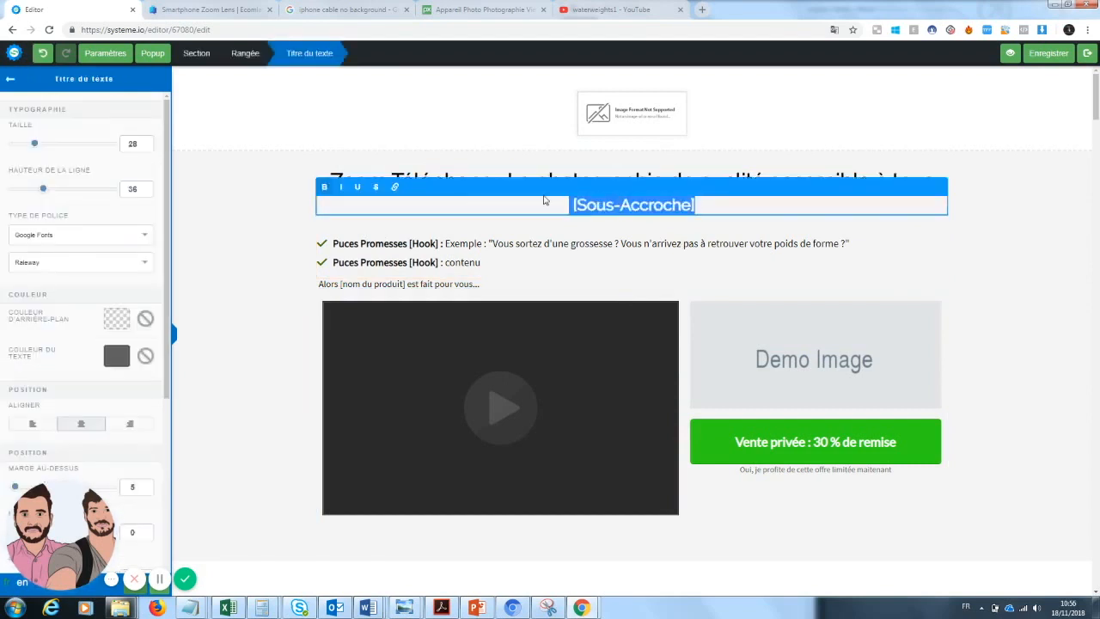
key("BackSpace")
type("Deve")
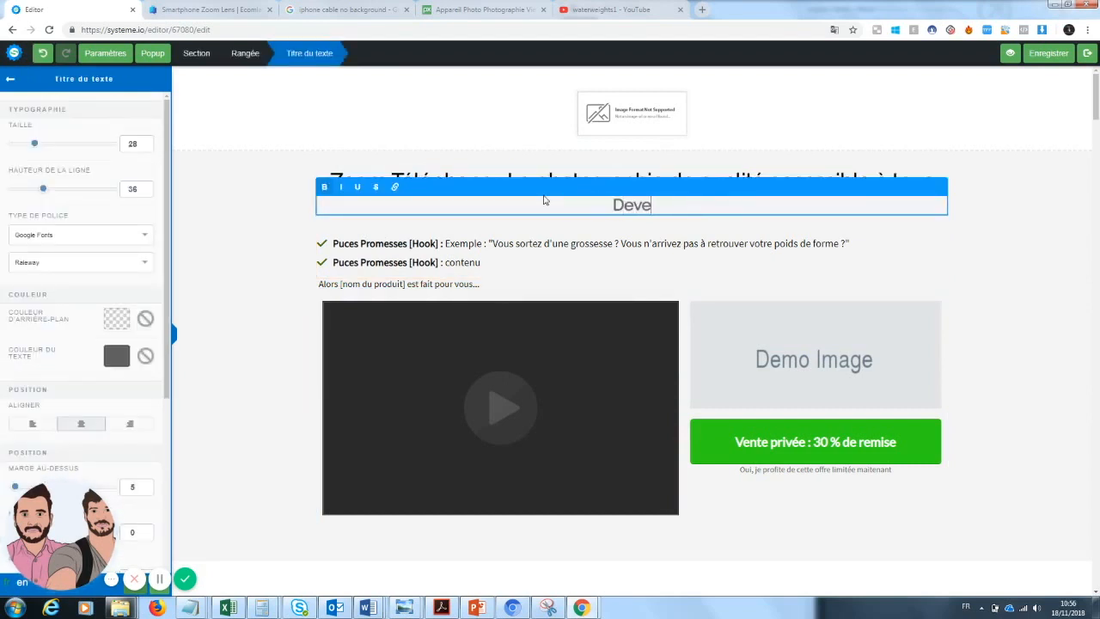
type("nez un")
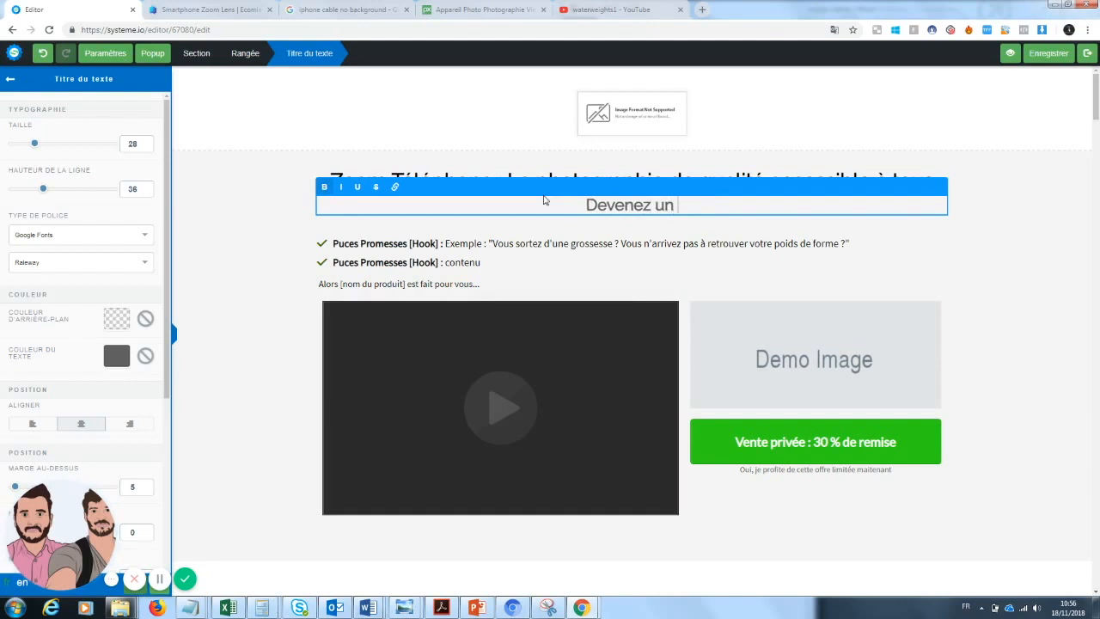
type(" photographe")
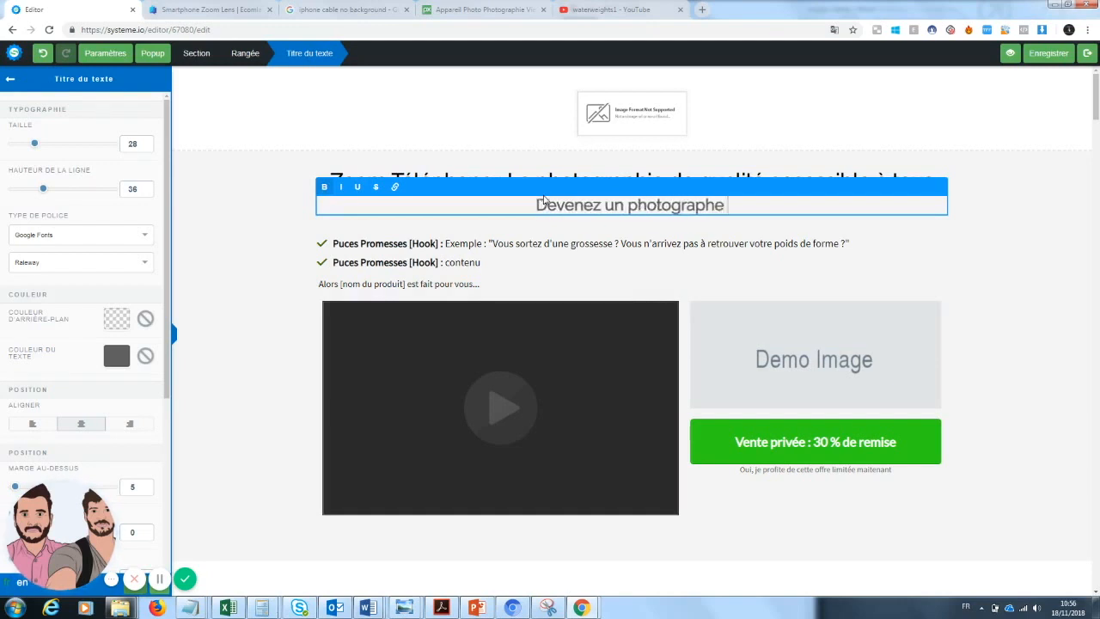
type(" sans ")
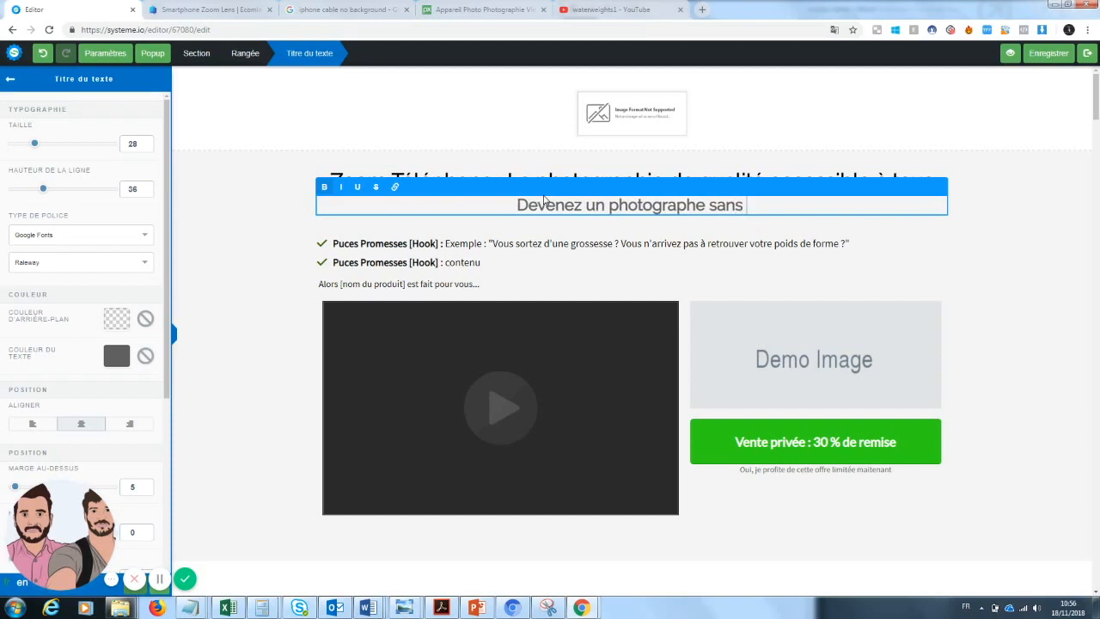
type("grosses dépenses")
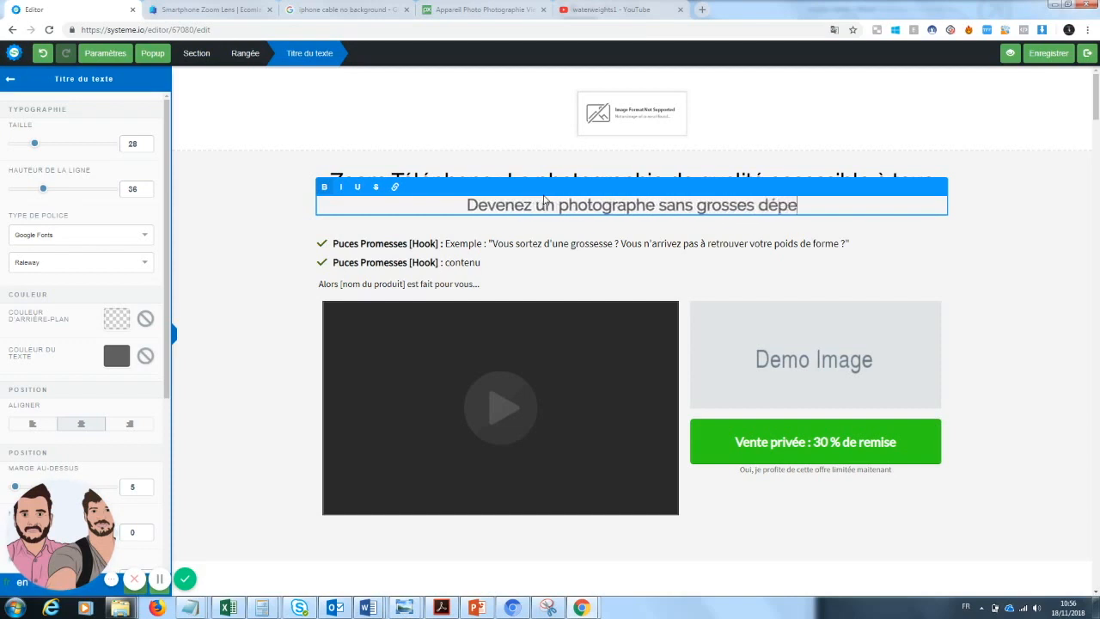
left_click(1067, 293)
Underline the product name "Zoom Téléphone" in the headline
left_click(498, 181)
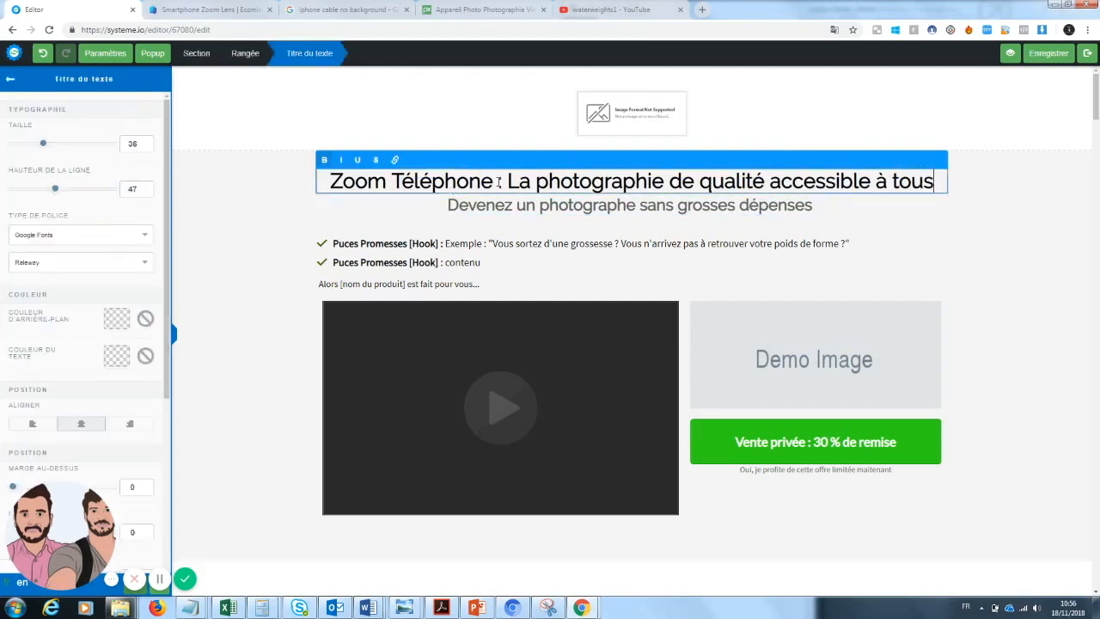
left_click_drag(492, 181, 323, 181)
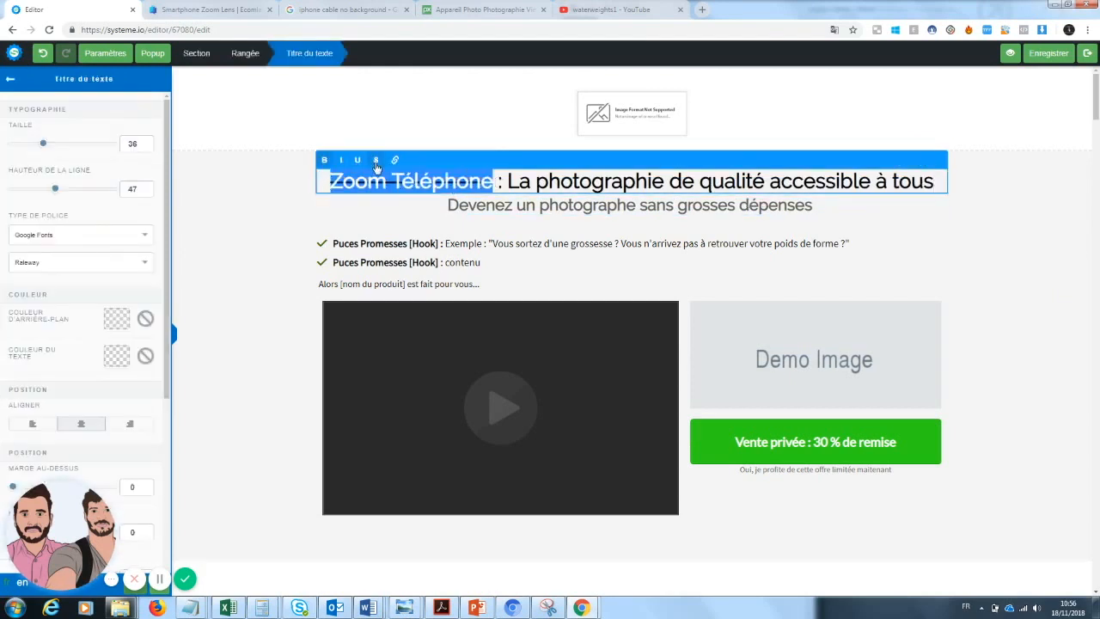
left_click(361, 163)
left_click(640, 268)
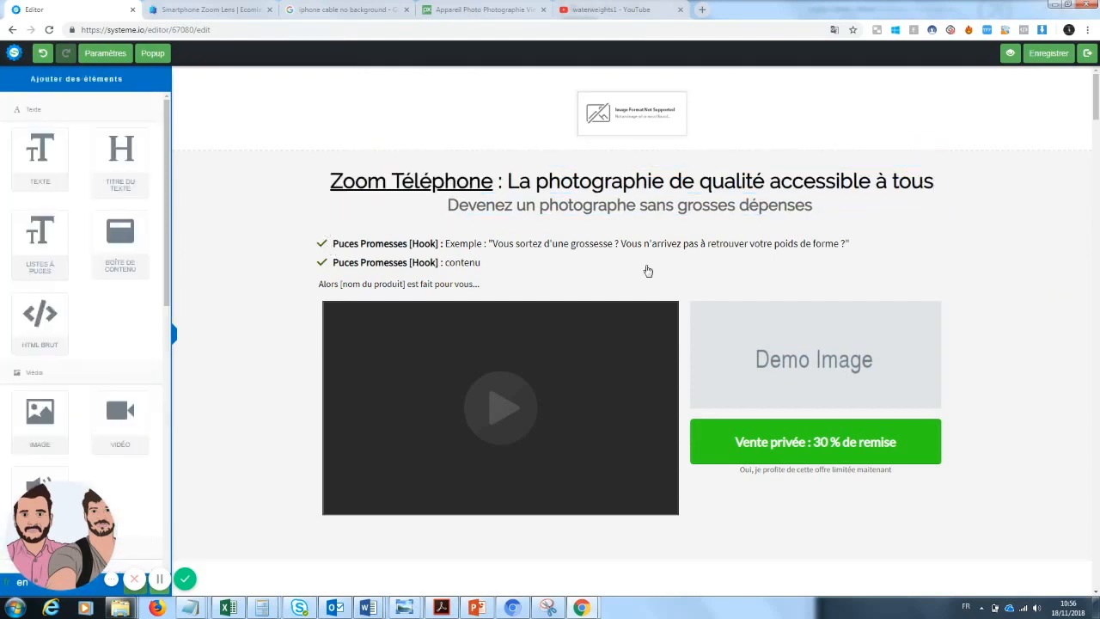
Set the text colour of the word "qualité" in the headline to the preset blue
left_click(762, 180)
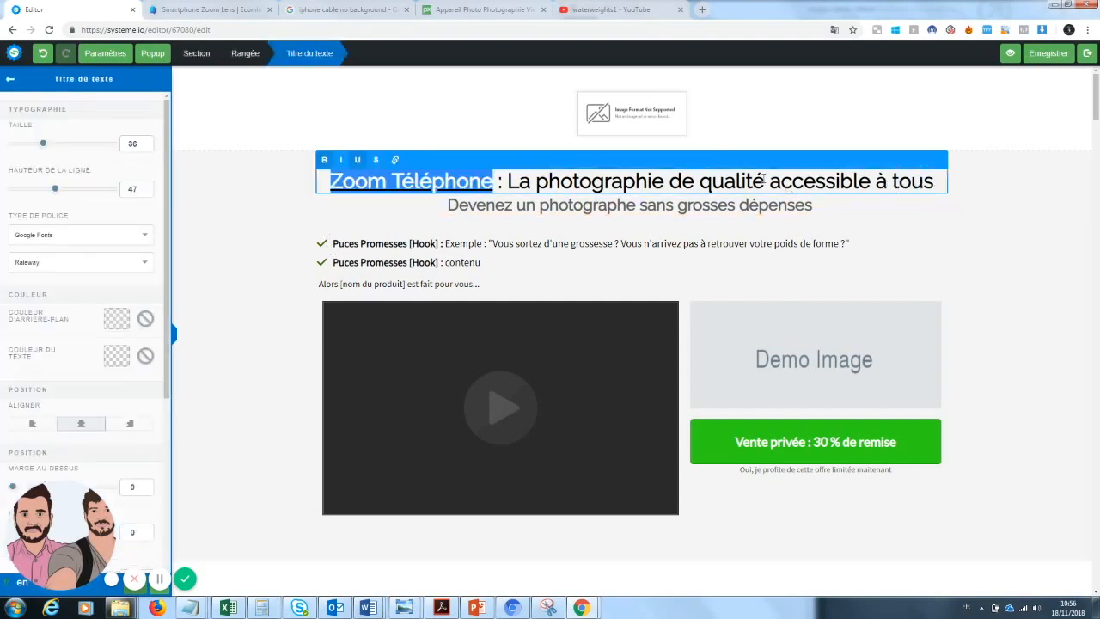
left_click_drag(763, 181, 696, 181)
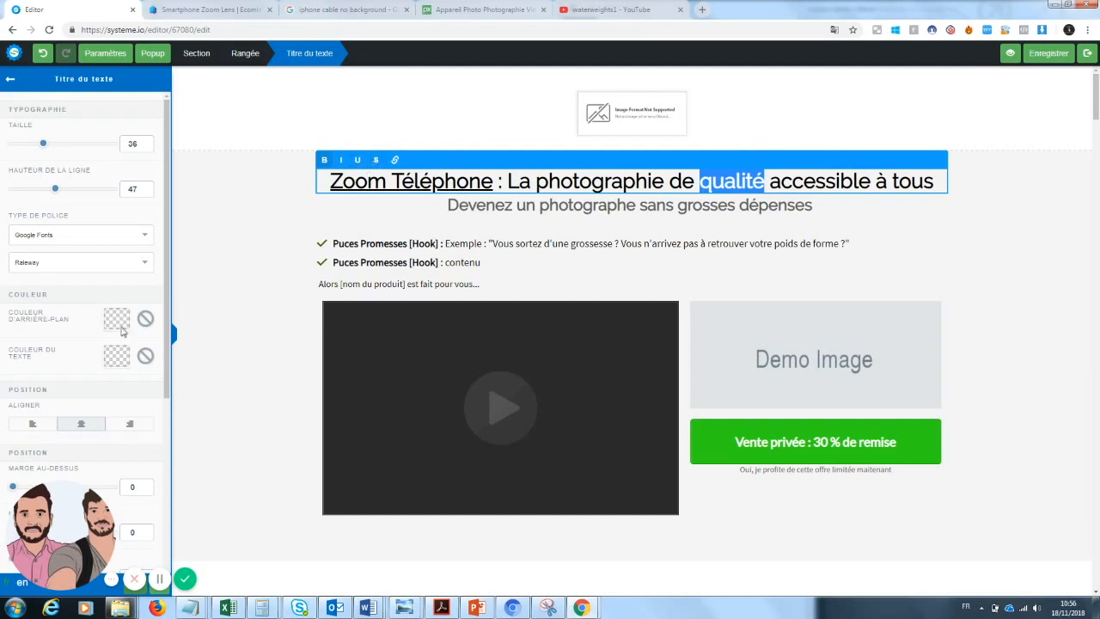
left_click(118, 361)
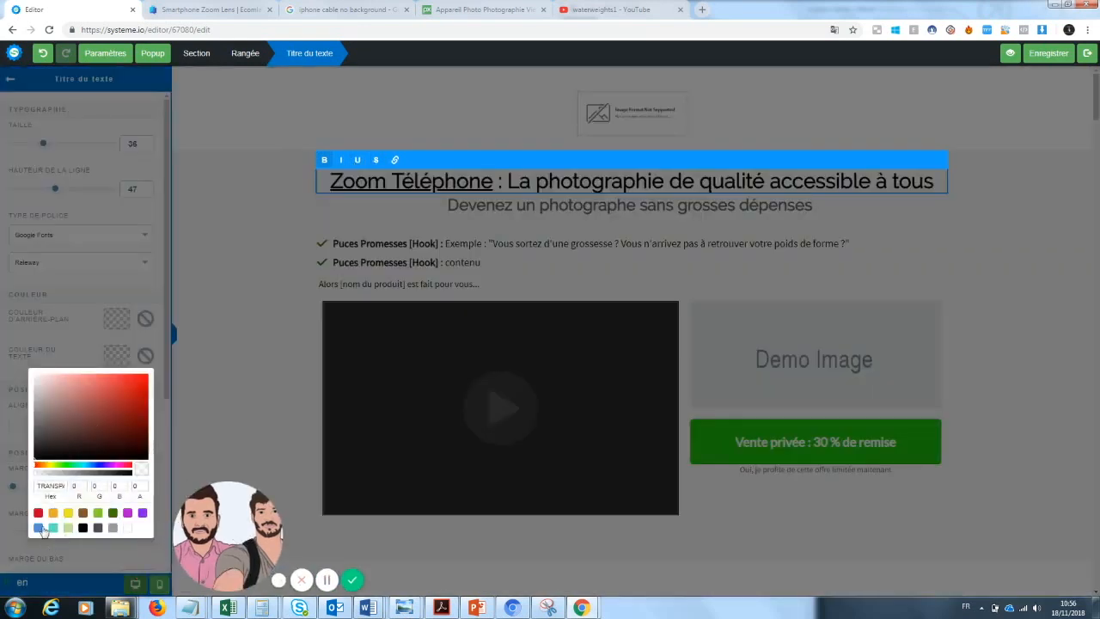
left_click(38, 528)
left_click(980, 218)
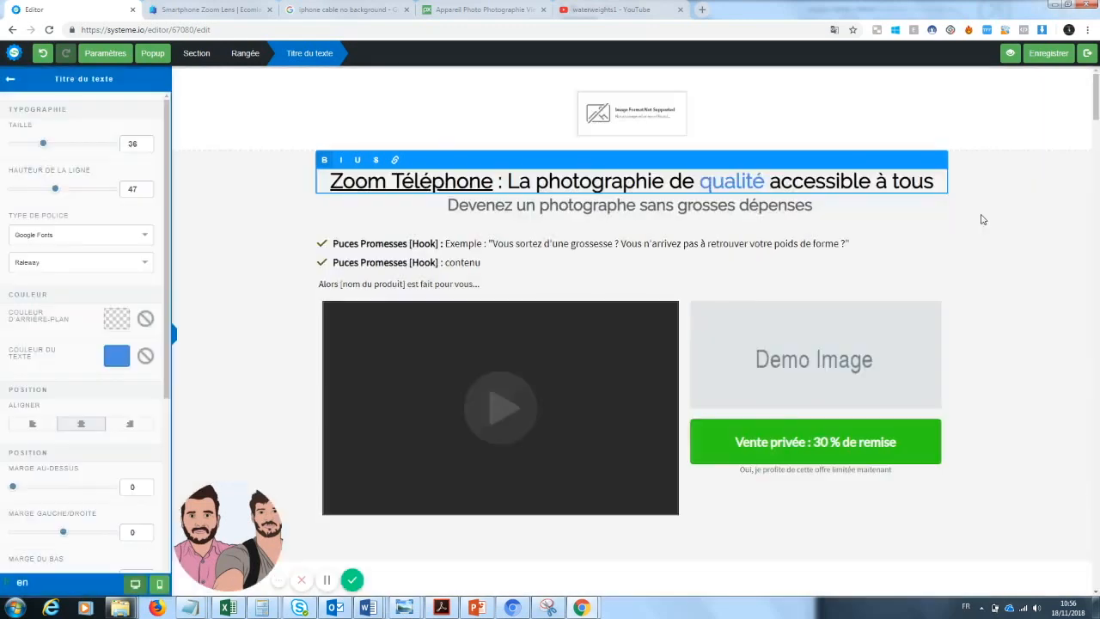
left_click(1018, 253)
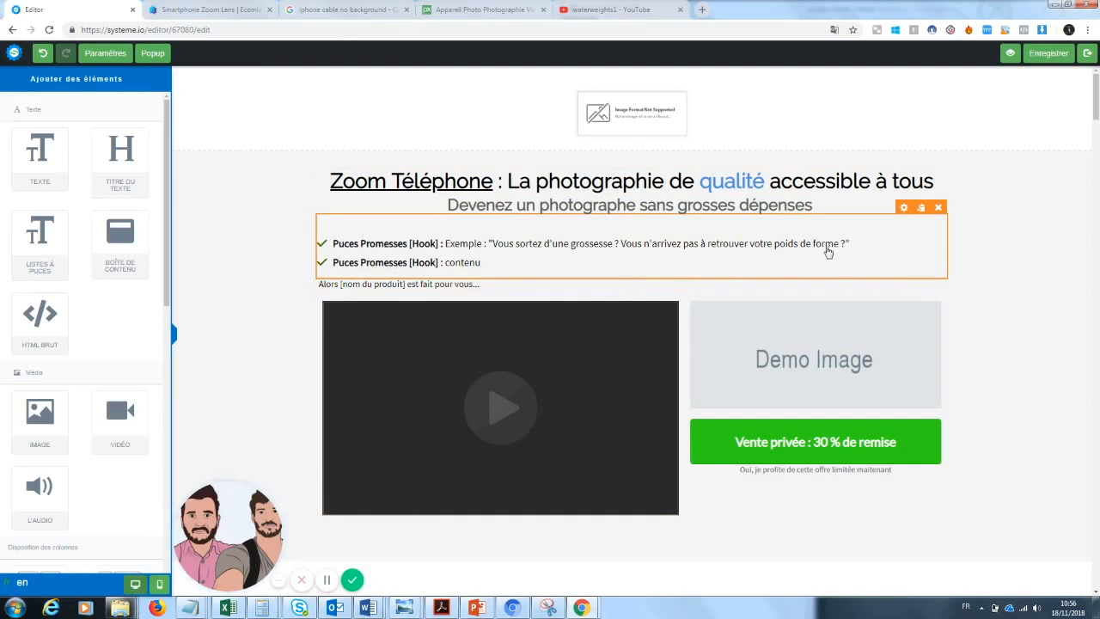
Replace the first bullet's bold "Puces Promesses [Hook]" label with "Petit prix"
left_click(830, 252)
left_click_drag(849, 244, 454, 239)
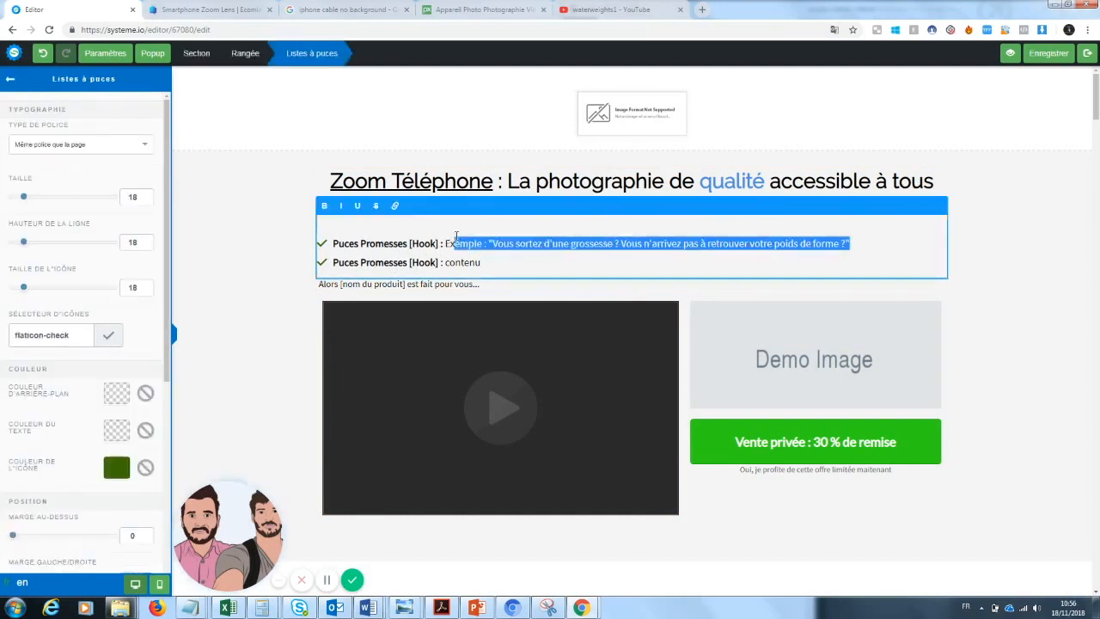
left_click(520, 268)
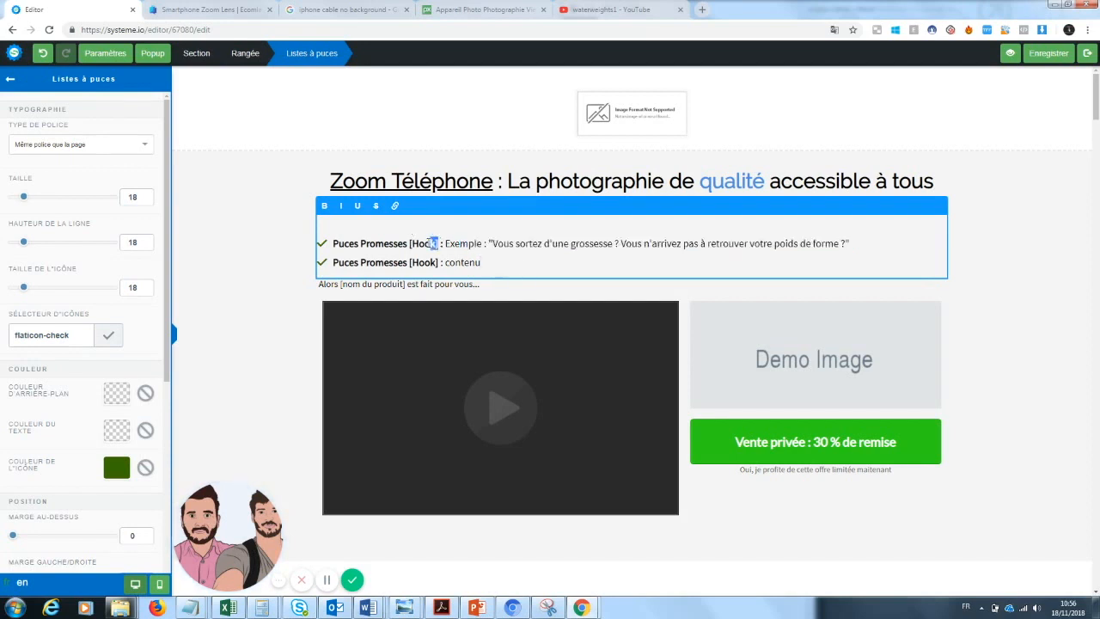
left_click_drag(439, 243, 339, 244)
type("etit prix")
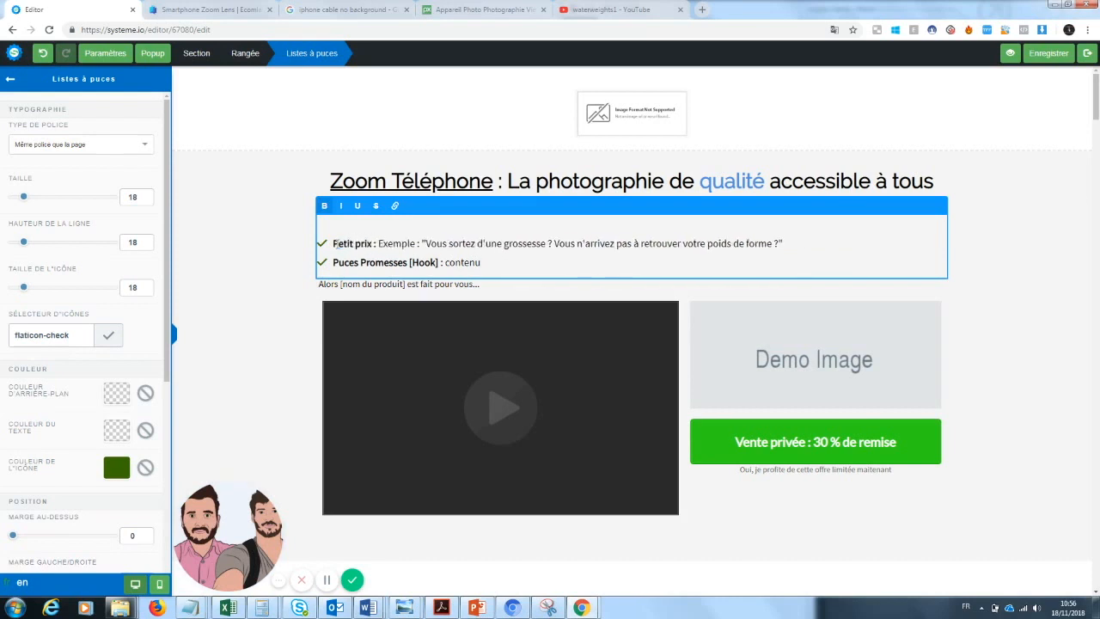
Replace the example text of the "Petit prix" bullet with "Vous pensez que la photagraphie est trop chère pour vous ?"
left_click_drag(784, 239, 376, 243)
key("BackSpace")
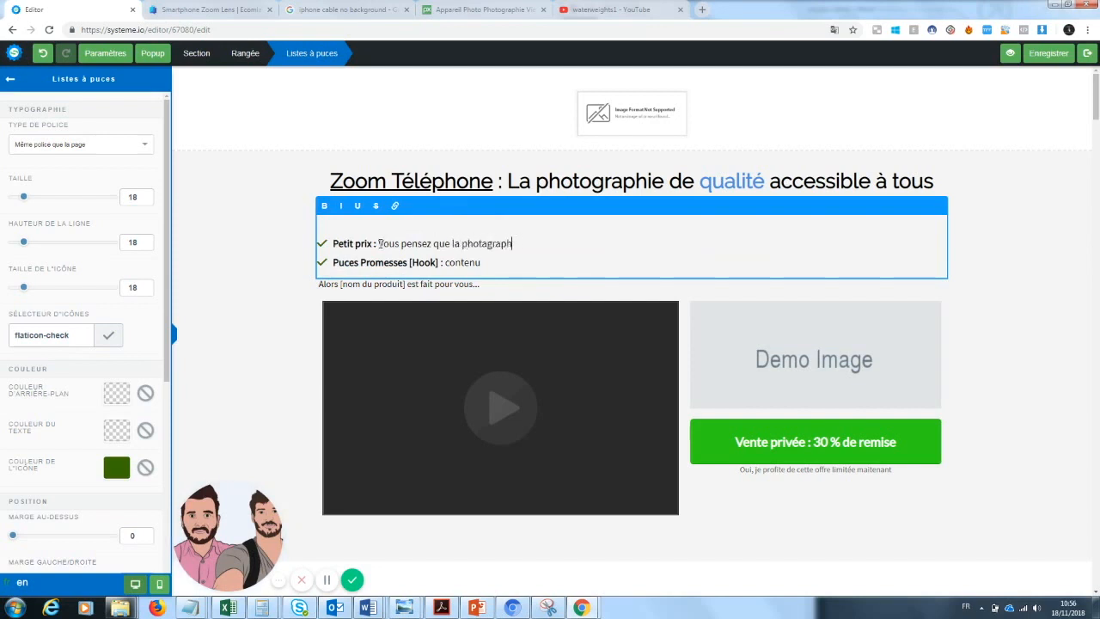
type("nna")
key("BackSpace")
key("BackSpace")
key("BackSpace")
key("BackSpace")
type("trop chère o")
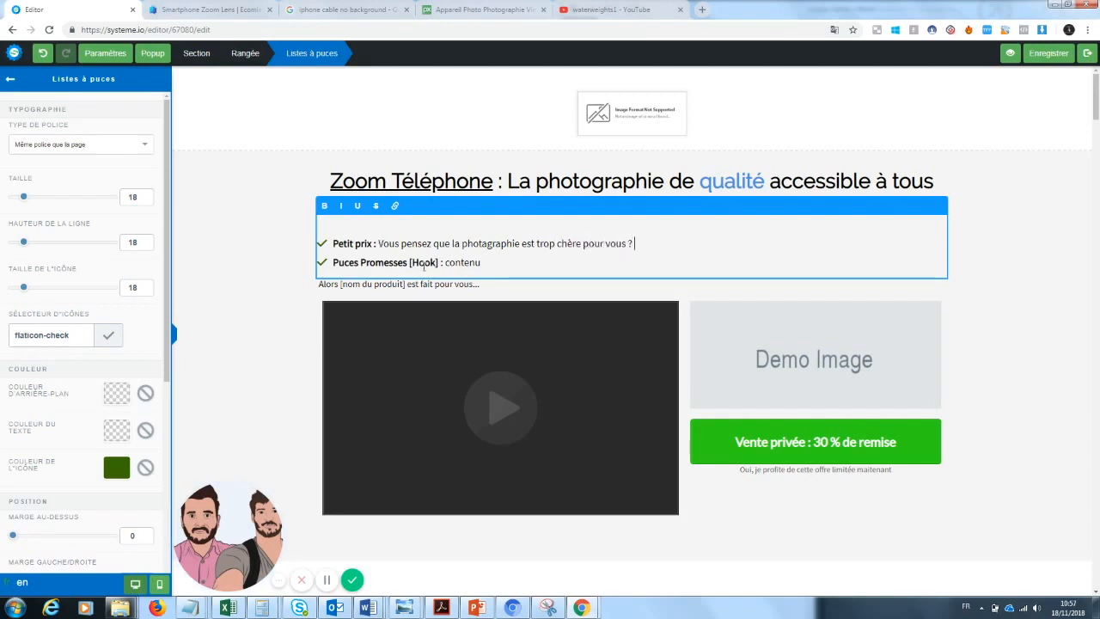
Replace the words "Puces Promesses" in the second bullet's label with "Qualité"
left_click_drag(409, 265, 333, 263)
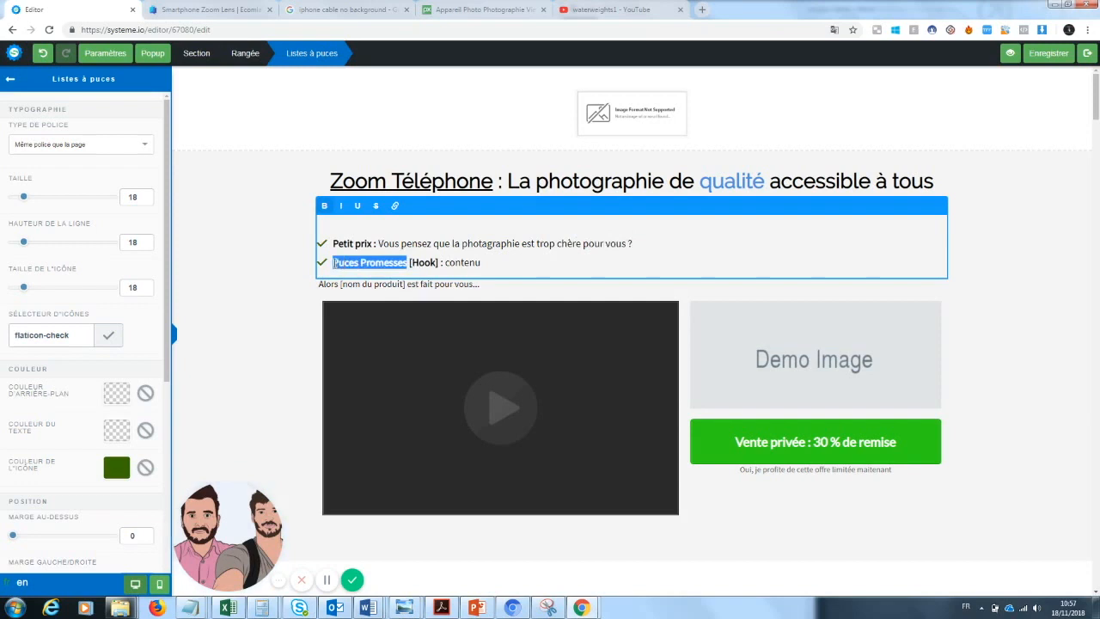
type("Qau")
key("BackSpace")
key("BackSpace")
type("uali")
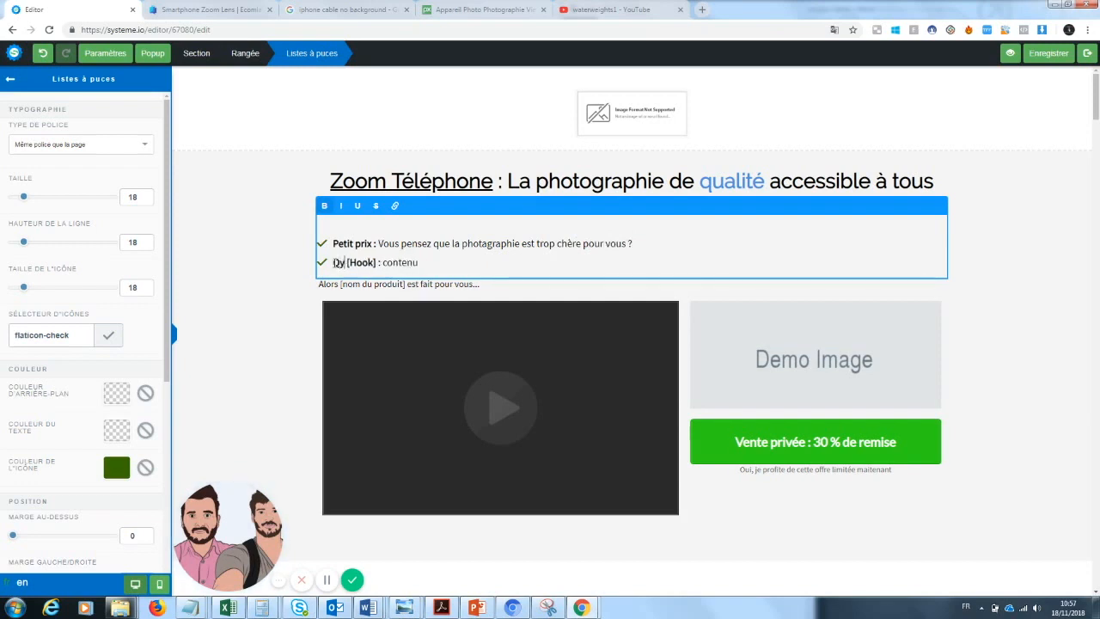
type("té")
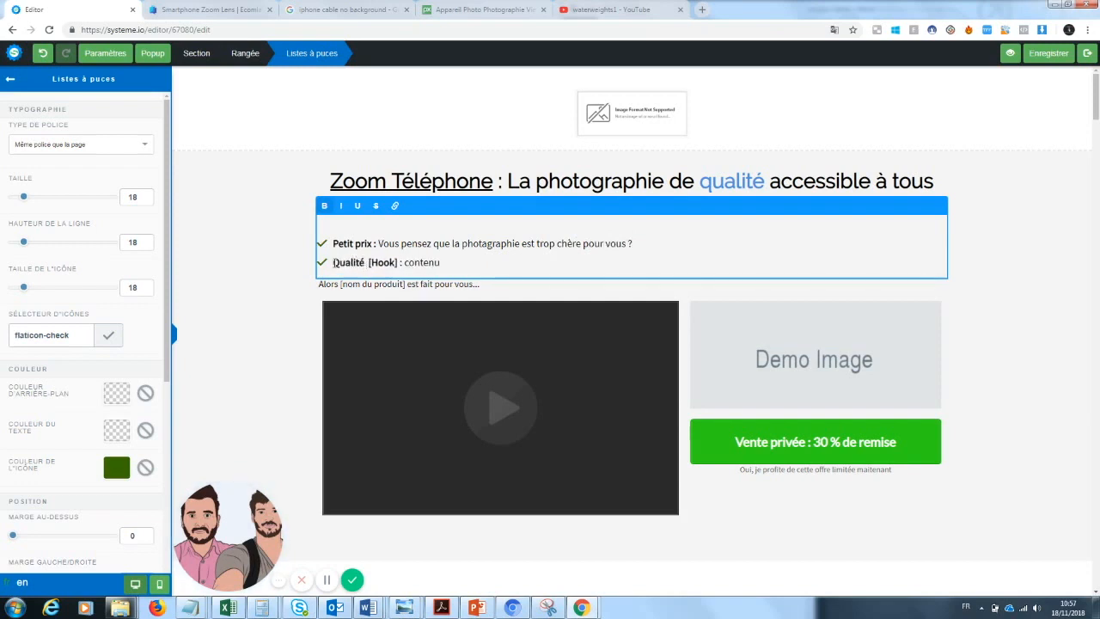
Replace the rest of the second bullet, including [Hook], with ": Enfin un produit qui va durer des années"
left_click_drag(443, 264, 370, 264)
key("BackSpace")
type(": Enfin un produit qui va durer des années")
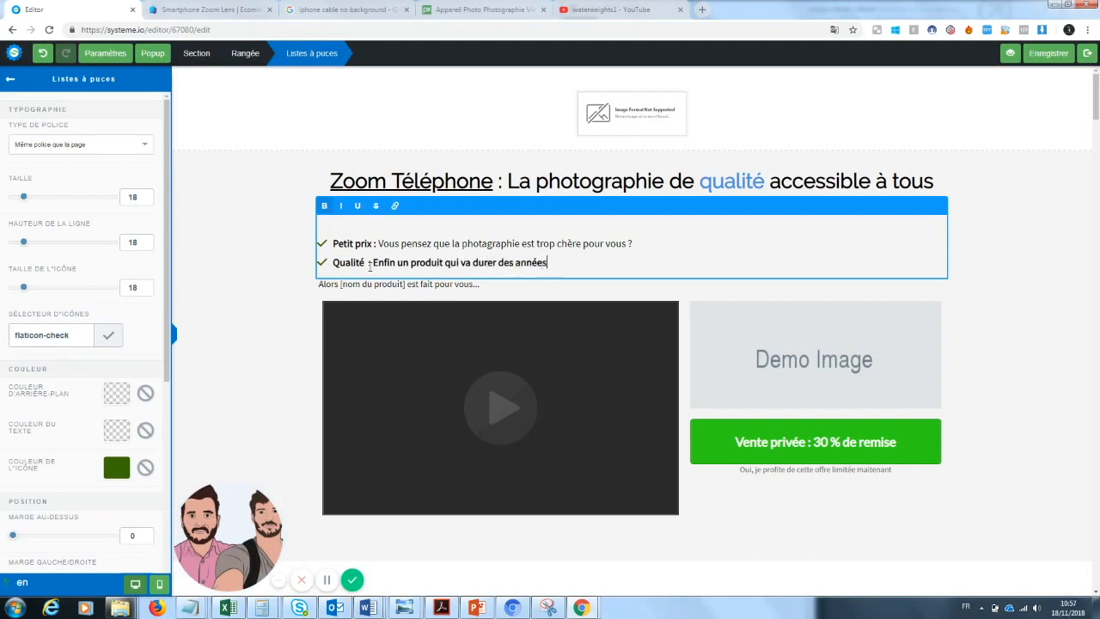
left_click(235, 405)
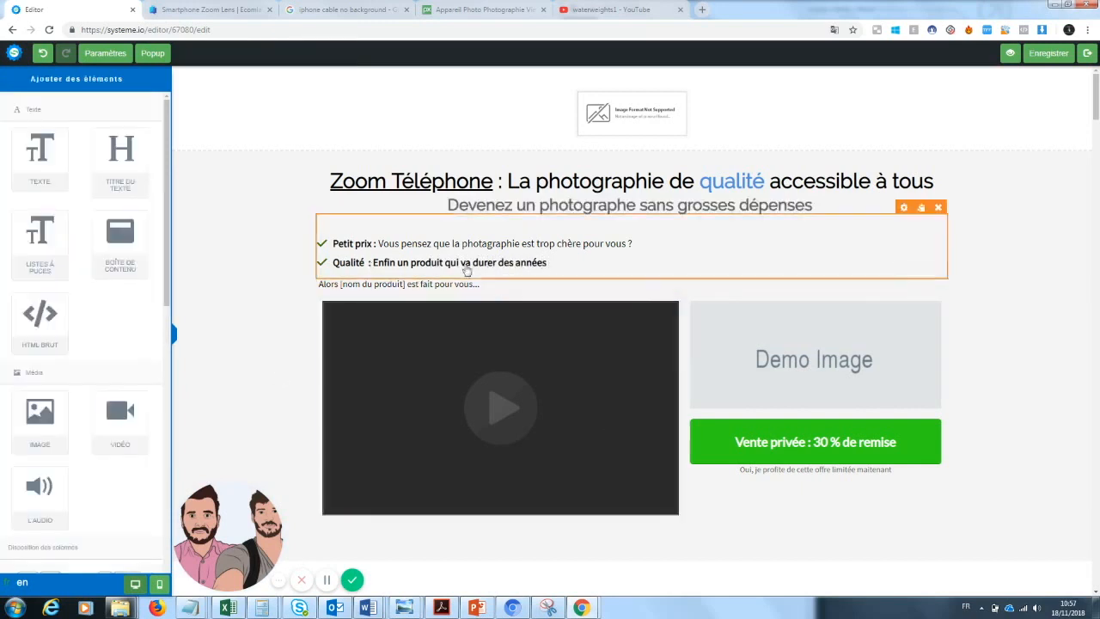
Change the line below the bullets to "Alors ce zoom de téléphone est fait pour vous"
left_click(450, 292)
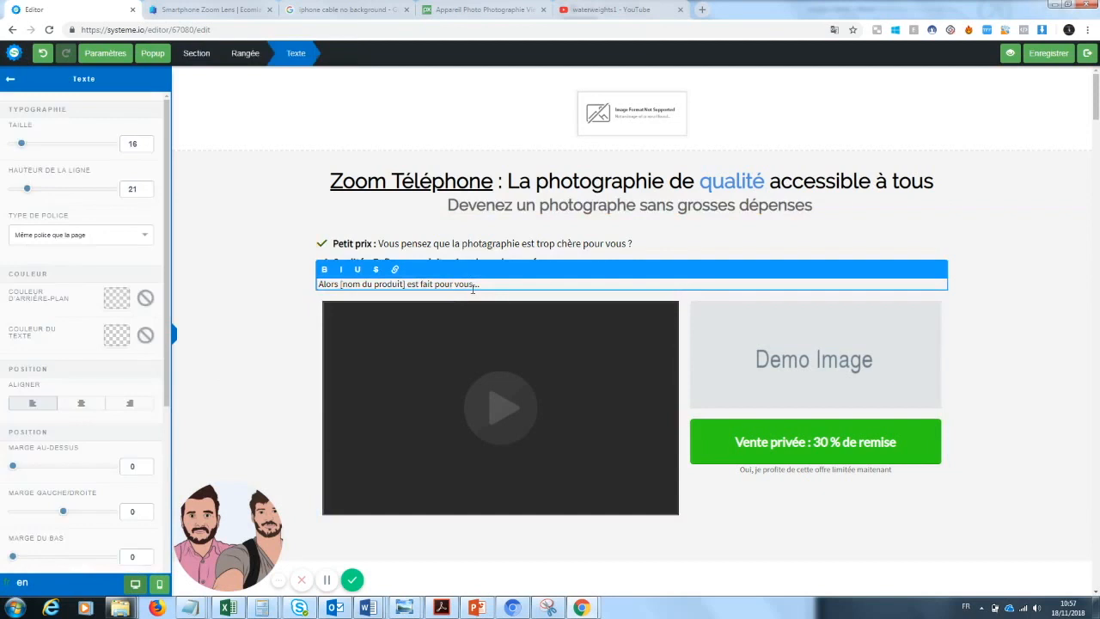
left_click(575, 237)
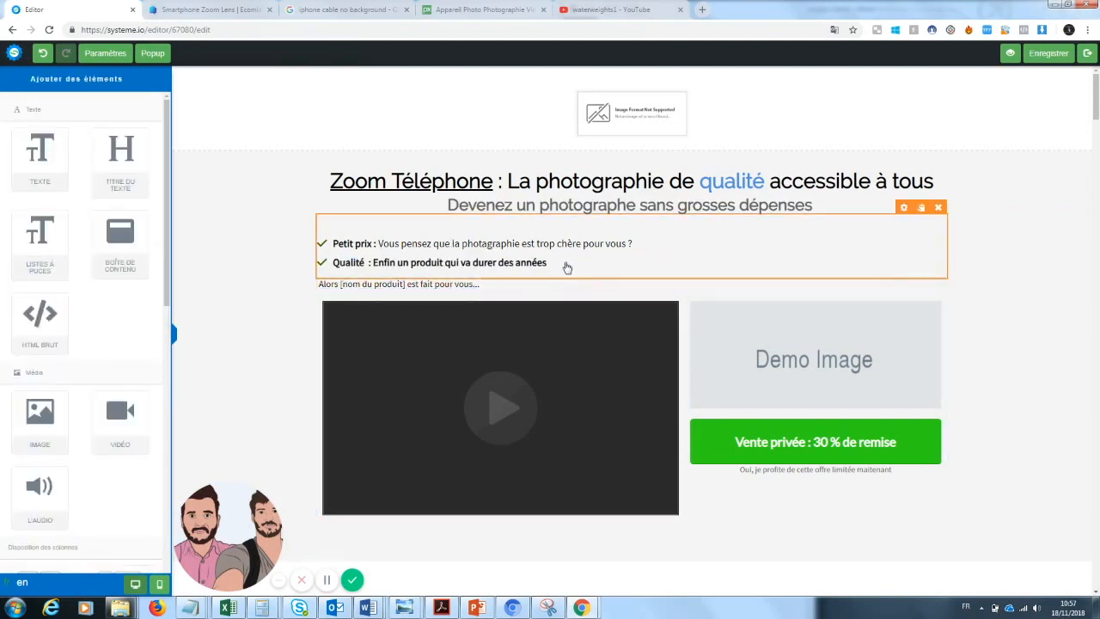
left_click(548, 262)
left_click_drag(550, 263, 373, 262)
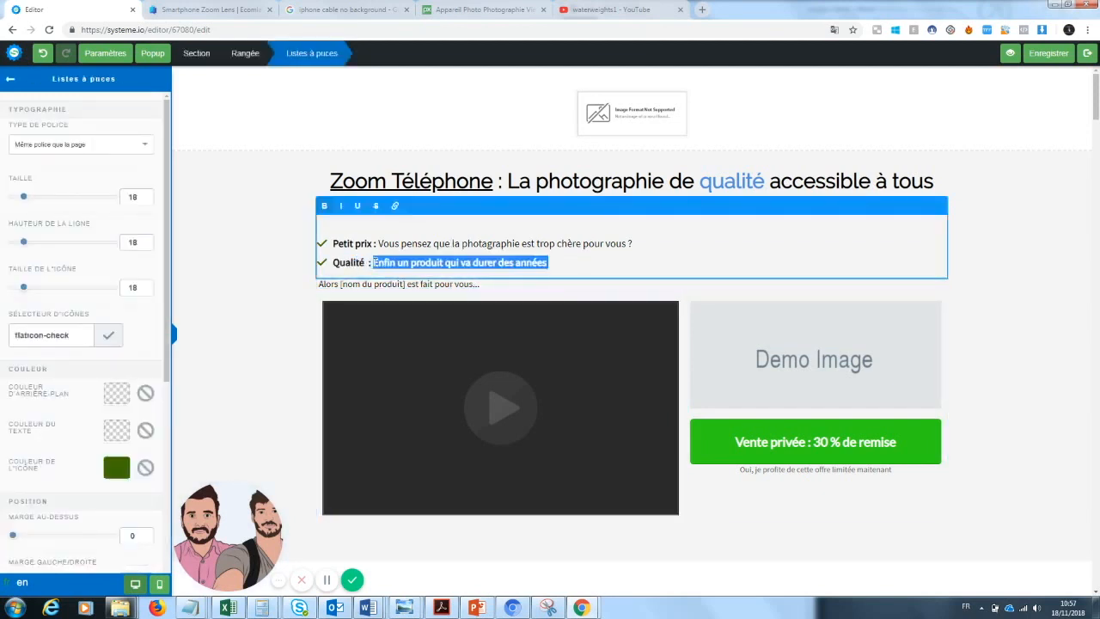
left_click(384, 295)
left_click(403, 290)
left_click_drag(484, 285, 342, 295)
key("BackSpace")
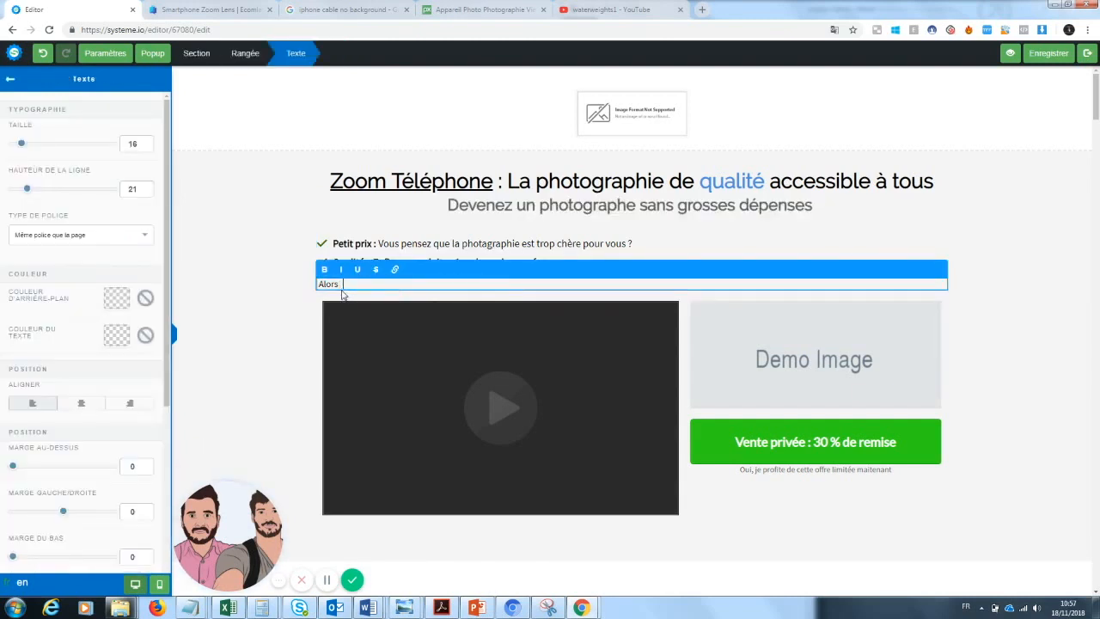
type("ce zoom de téléphone est fait pour vous")
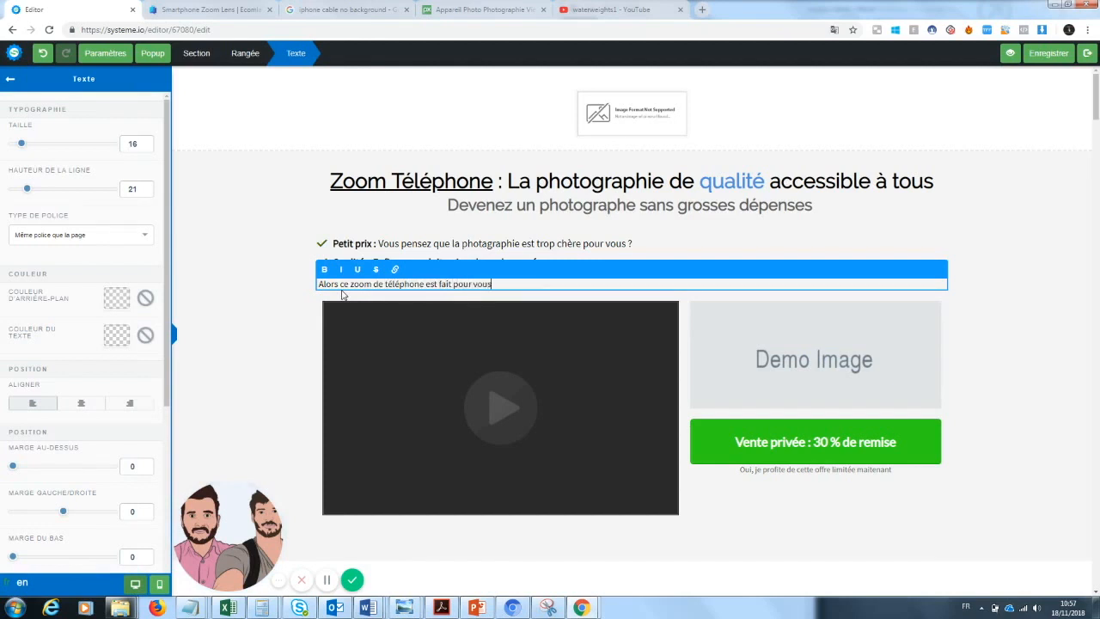
left_click(263, 361)
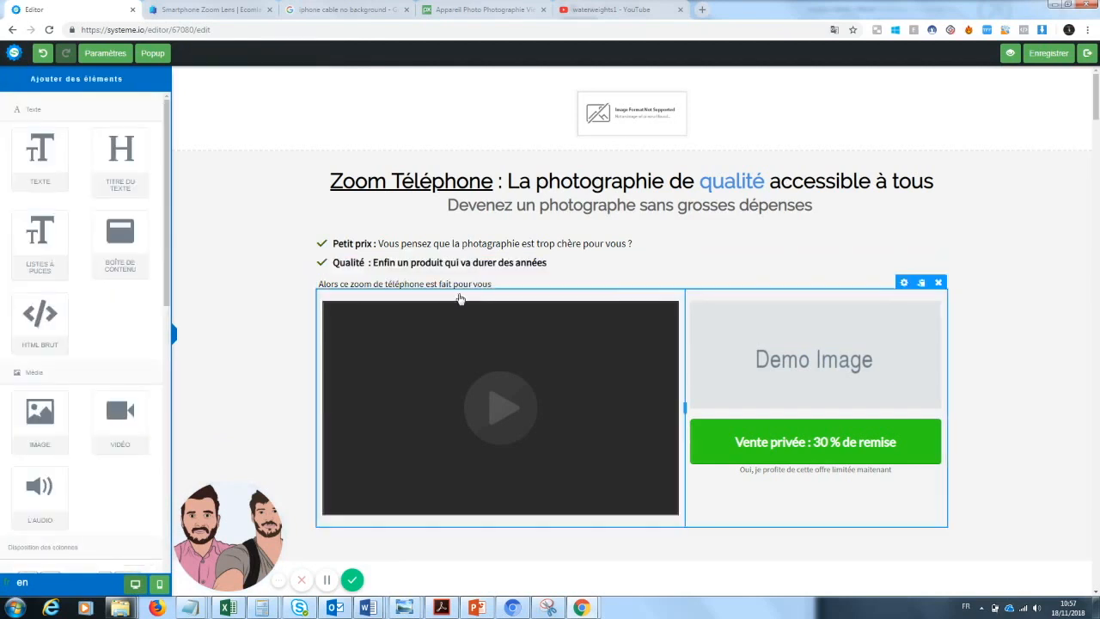
Reword the "Qualité" bullet's text to "Vous cherchez depuis toujours un produit peu cher et fiable ?"
double_click(451, 268)
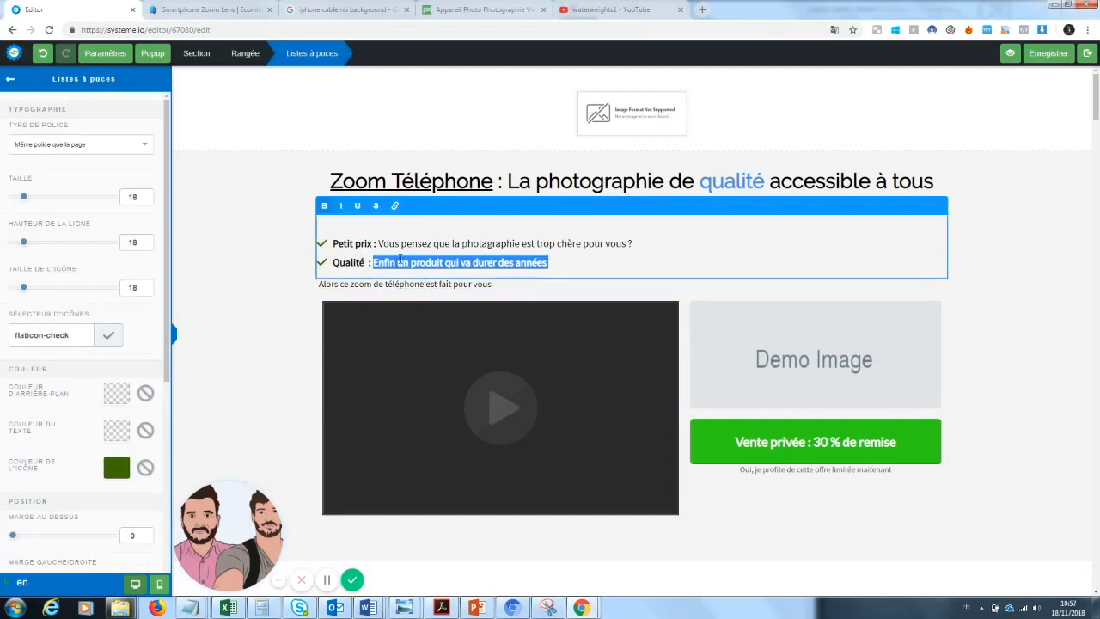
left_click_drag(365, 265, 339, 265)
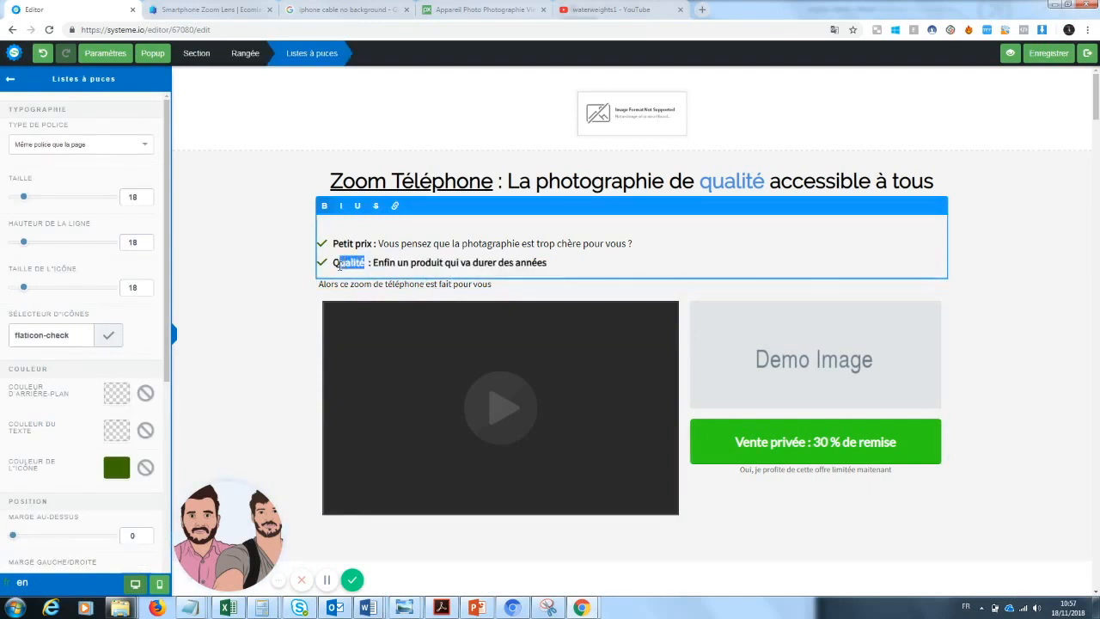
left_click(470, 263)
left_click_drag(553, 272, 379, 265)
type("Vous cherchez dep")
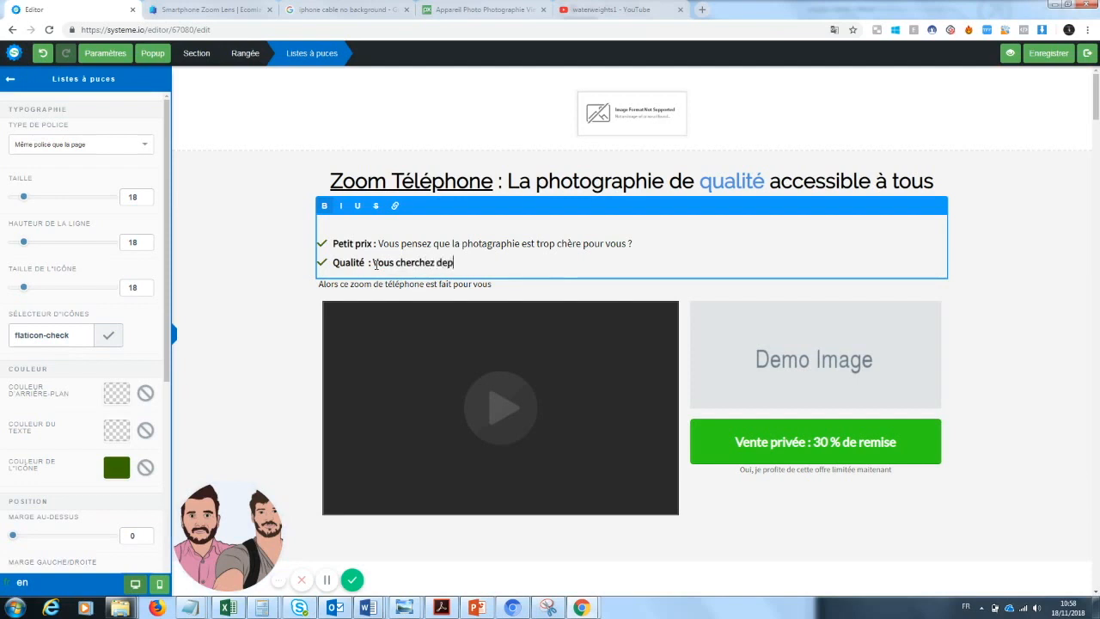
type("uis toujours un produit peu cher et fiable ?")
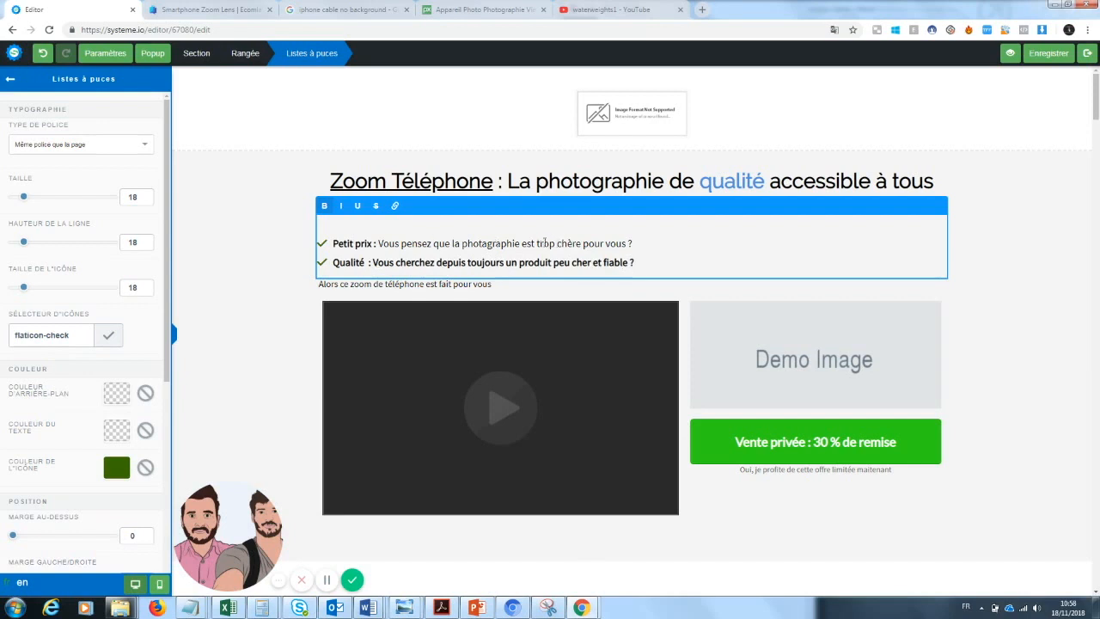
left_click_drag(379, 243, 630, 243)
left_click(439, 243)
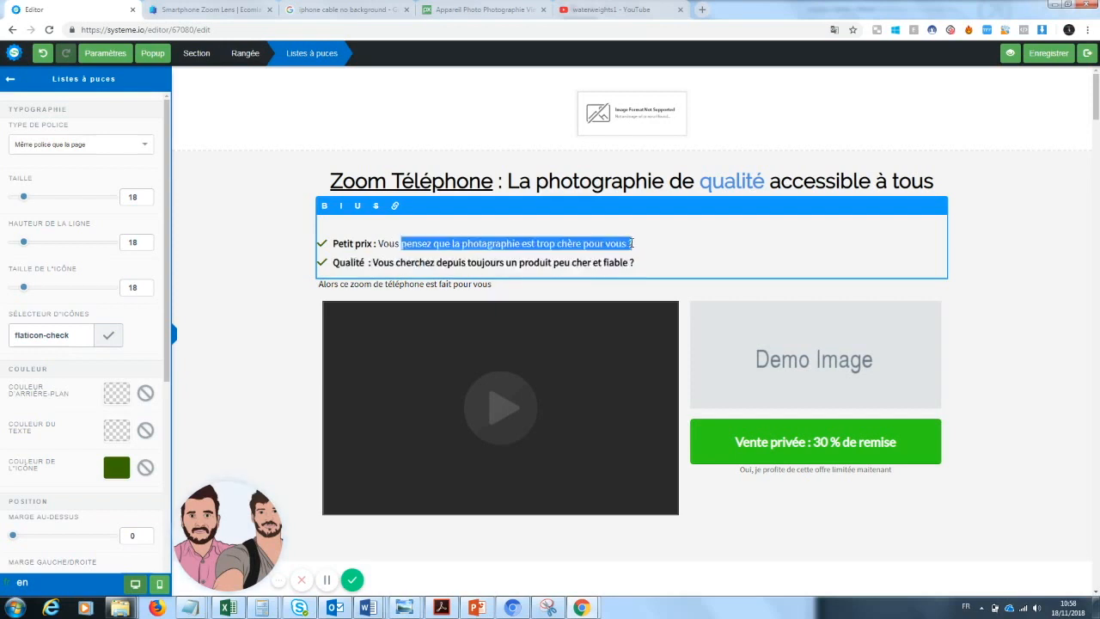
Reword the "Petit prix" bullet's text to "Vous êtes à la recherche d'un produit pas cher pour prendre des photos ?"
key("BackSpace")
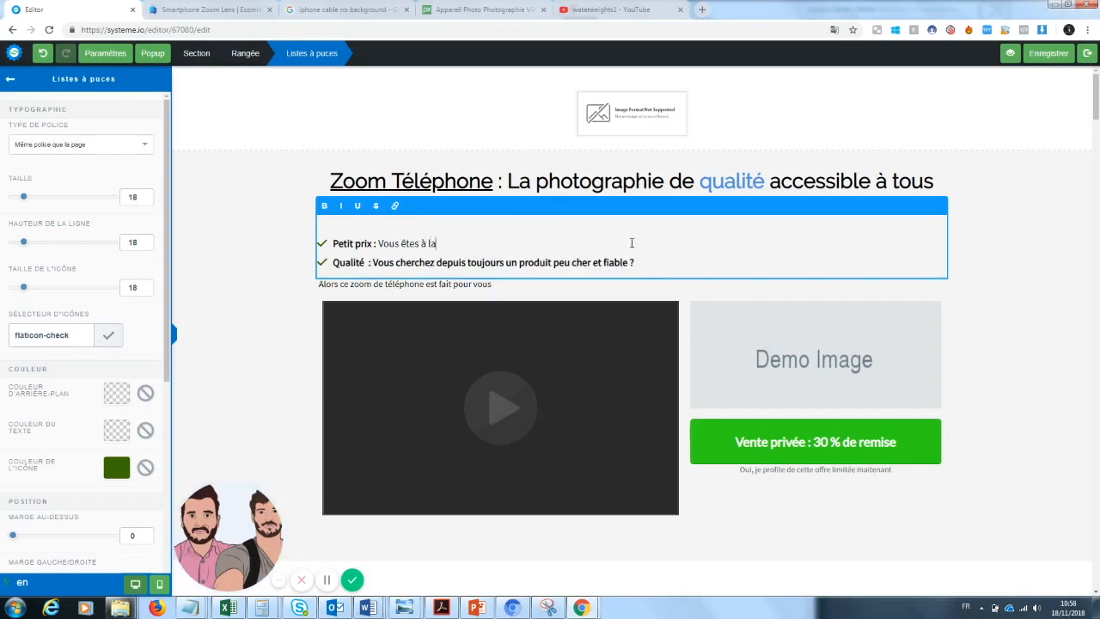
type("êtes à la recherche d'un produi")
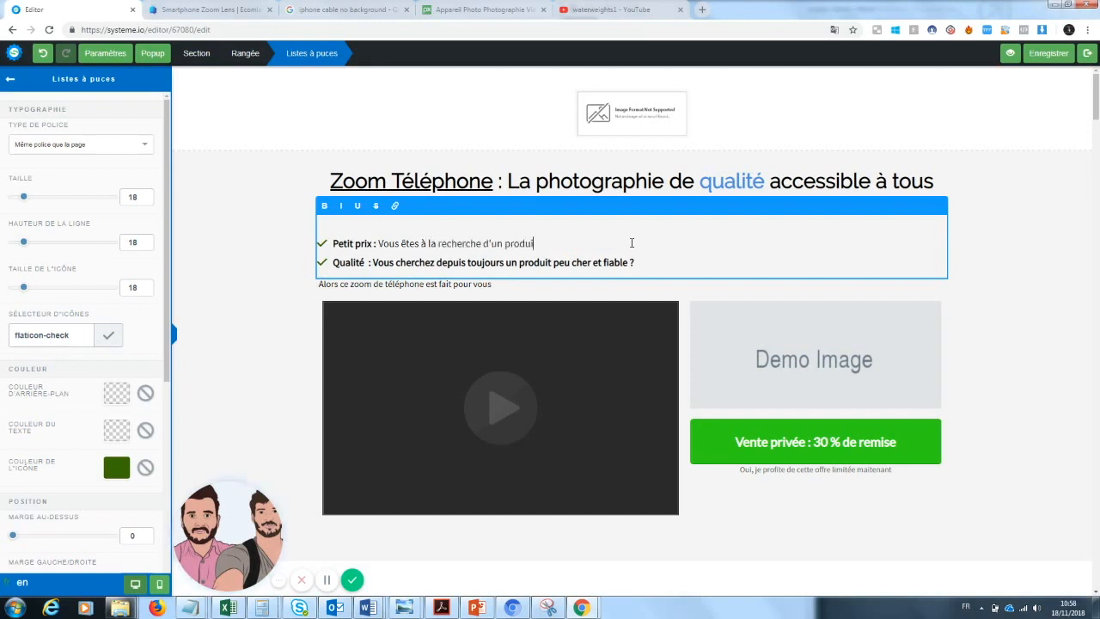
type("t pour f")
key("BackSpace")
key("BackSpace")
key("BackSpace")
key("BackSpace")
key("BackSpace")
type("pas cher pour prendre des photos ?")
left_click(1034, 253)
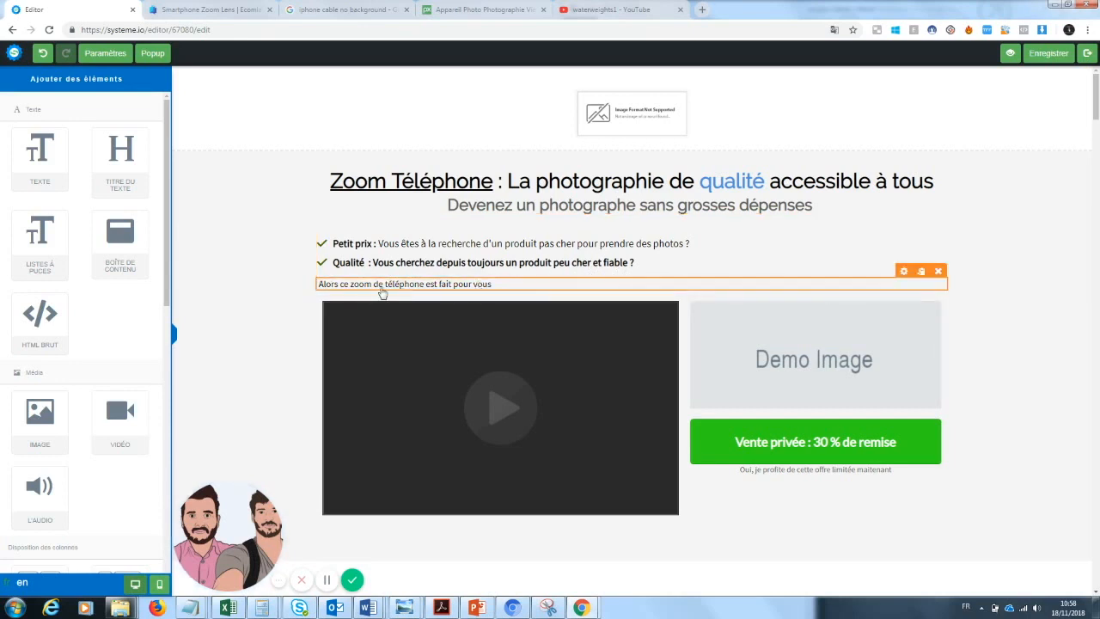
Make the words "est fait pour vous" bold in the line below the bullets
left_click(387, 287)
left_click_drag(494, 284, 428, 289)
left_click(324, 269)
left_click(291, 348)
Insert a row with two equal 1/2 columns above the "Zoom Téléphone" headline
left_click_drag(1097, 92, 1098, 92)
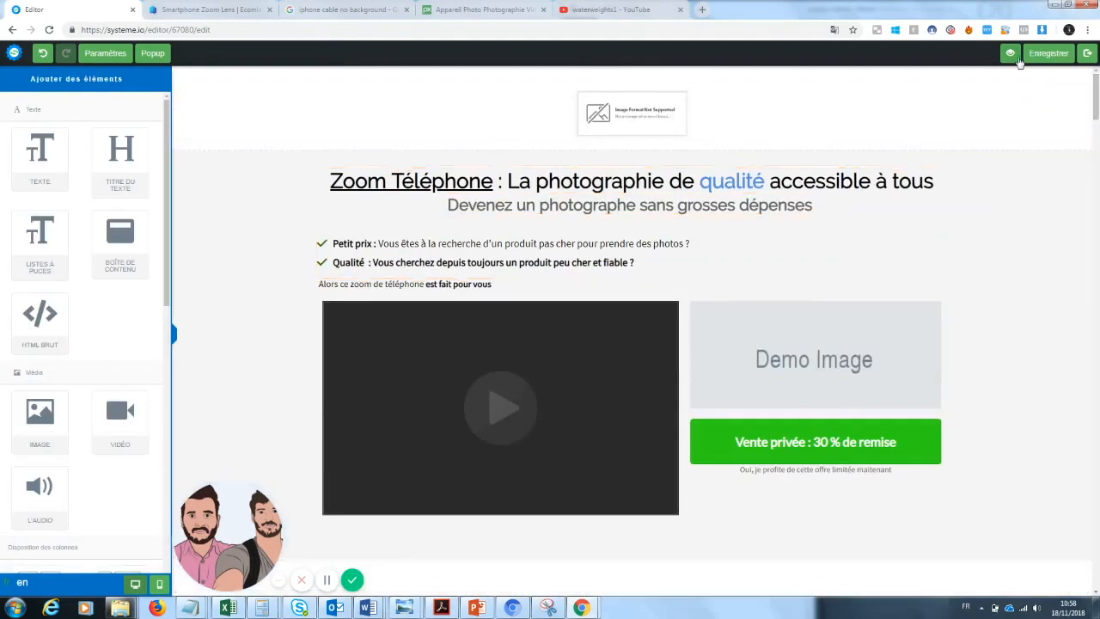
left_click(1083, 76)
left_click(599, 91)
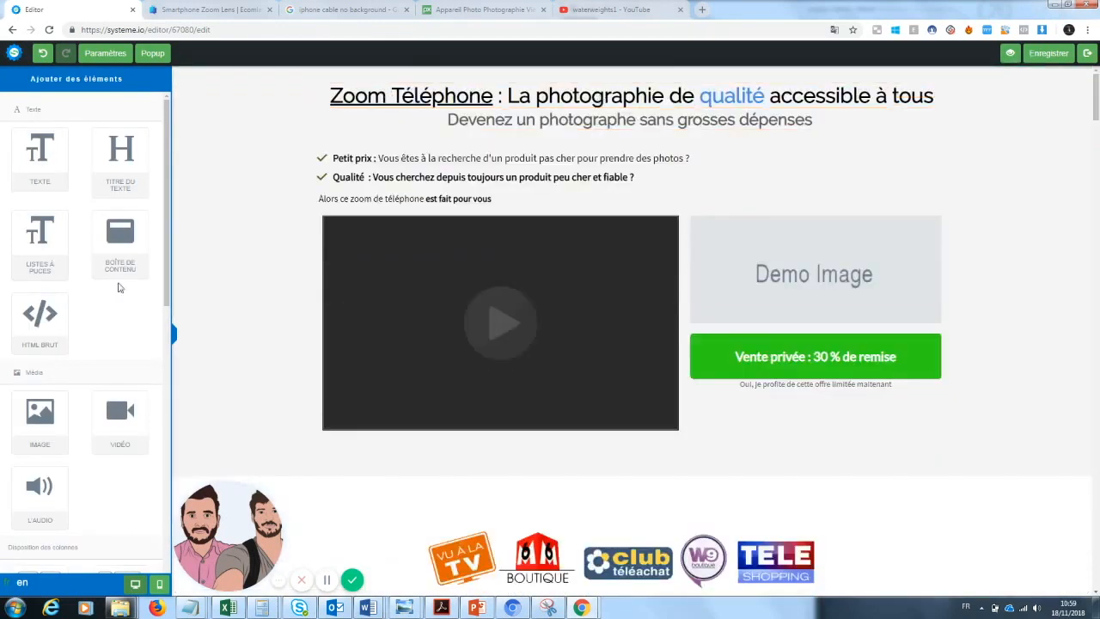
scroll(113, 389, "down", 3)
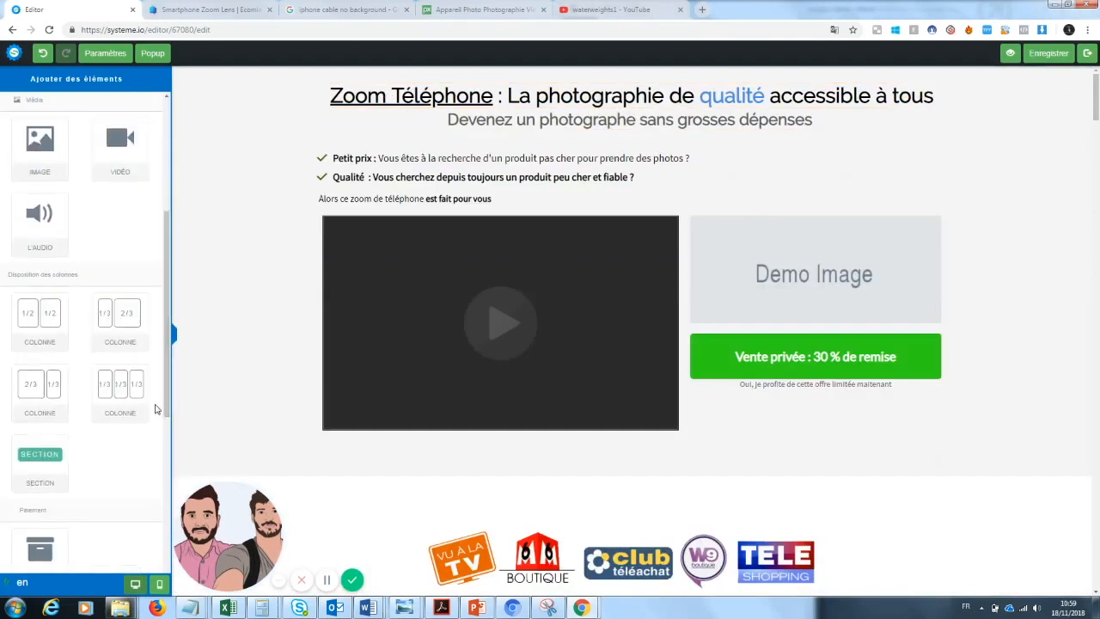
left_click_drag(53, 336, 372, 81)
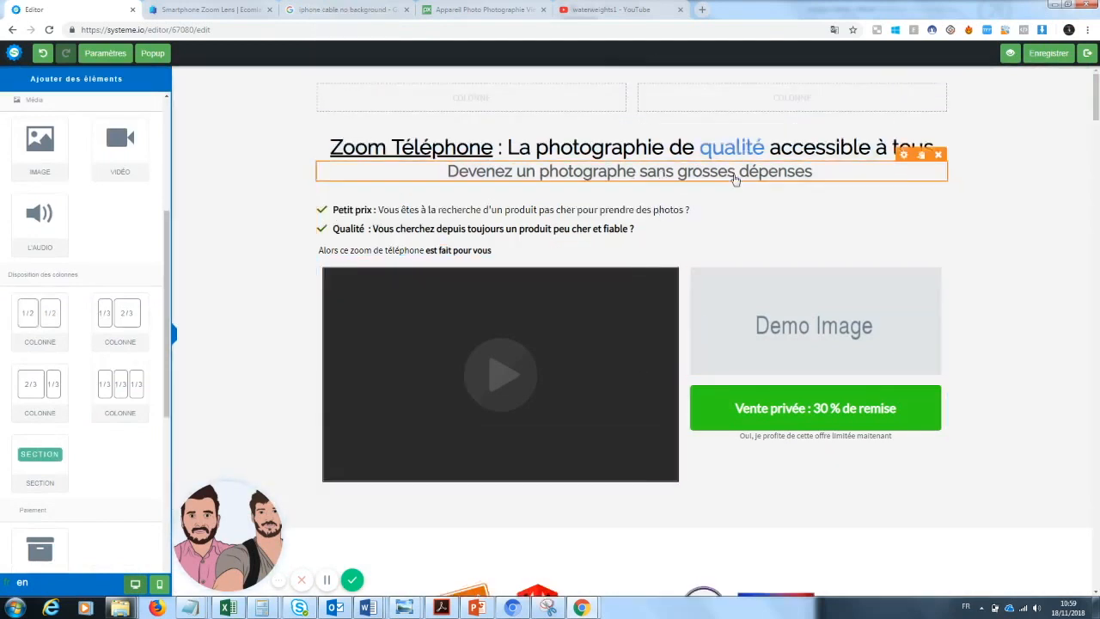
Increase the top margin of the subheadline "Devenez un photographe sans grosses dépenses" to separate it from the headline
left_click(799, 182)
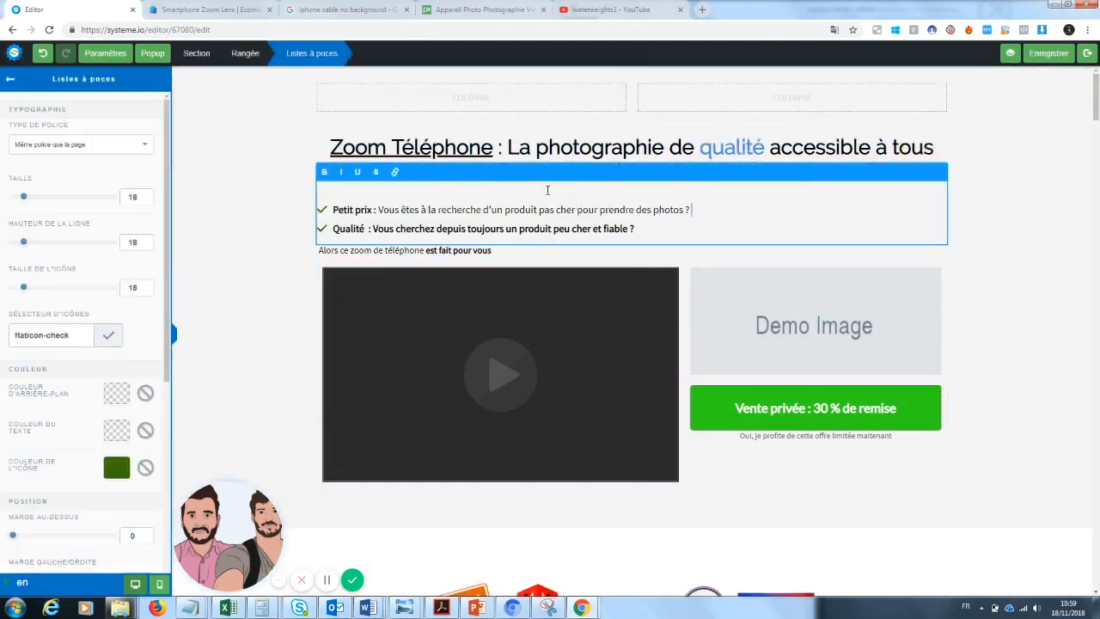
left_click(1016, 191)
left_click(760, 175)
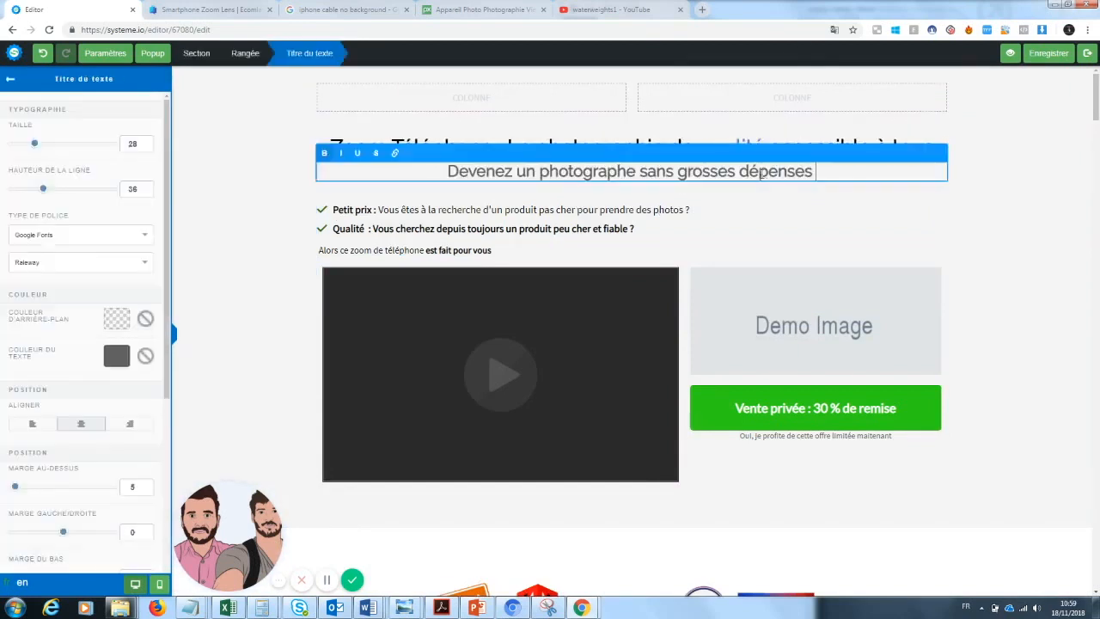
left_click_drag(15, 487, 47, 496)
left_click(230, 436)
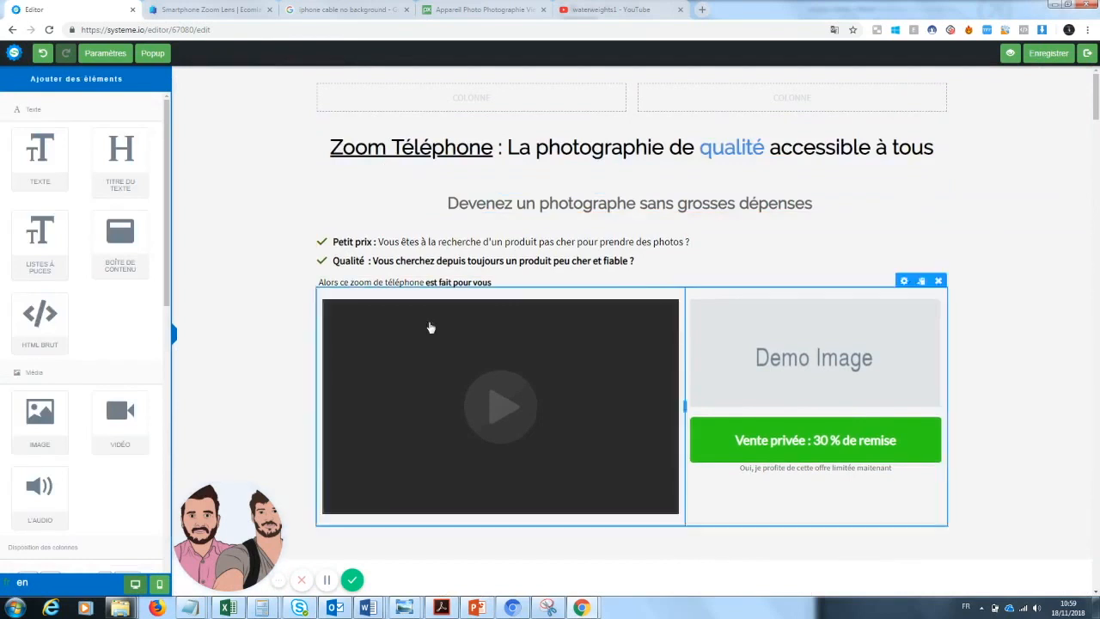
Open the zoomlens2 ad video from the Ecomlad Smartphone Zoom Lens page on YouTube, copy its URL and close the video page
scroll(1092, 84, "down", 1)
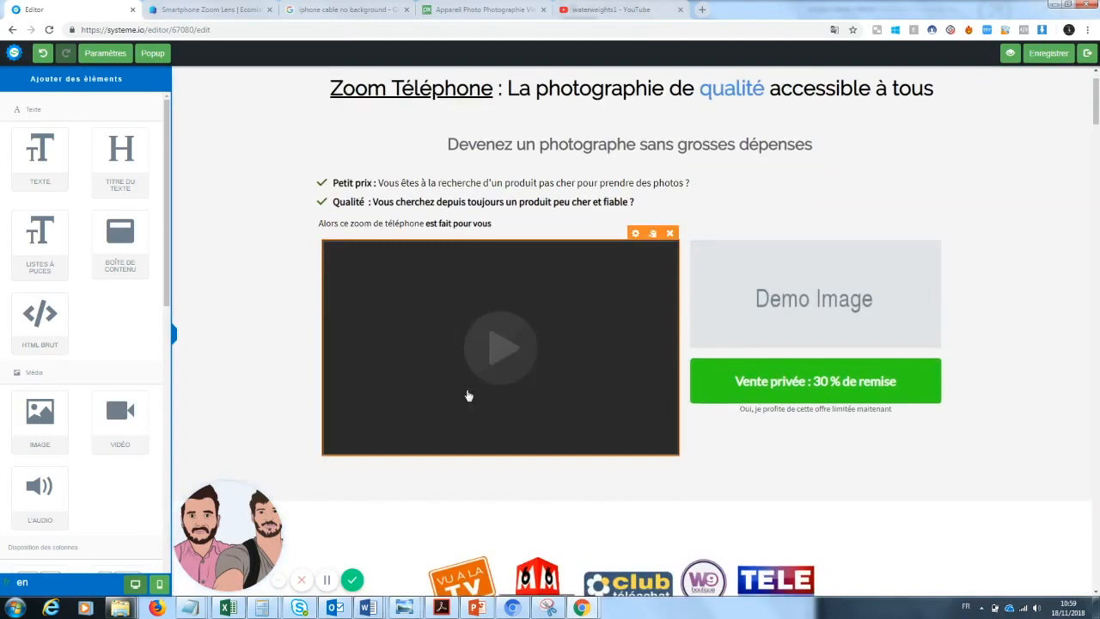
left_click(191, 9)
left_click_drag(1095, 90, 1095, 110)
left_click_drag(216, 523, 47, 520)
left_click_drag(1096, 99, 1097, 266)
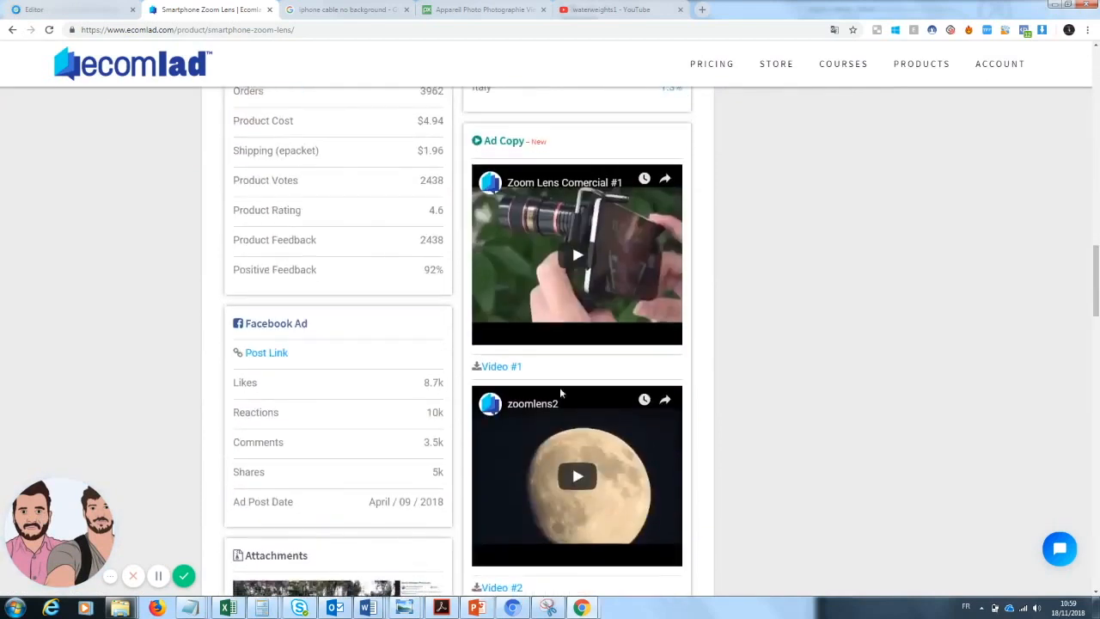
left_click(532, 404)
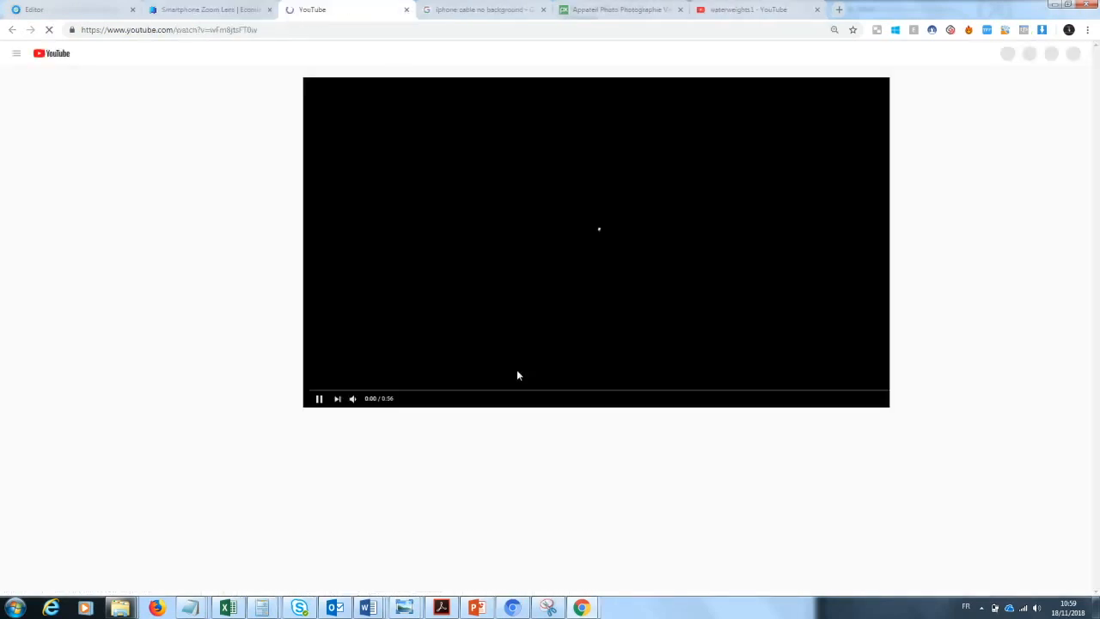
left_click(267, 29)
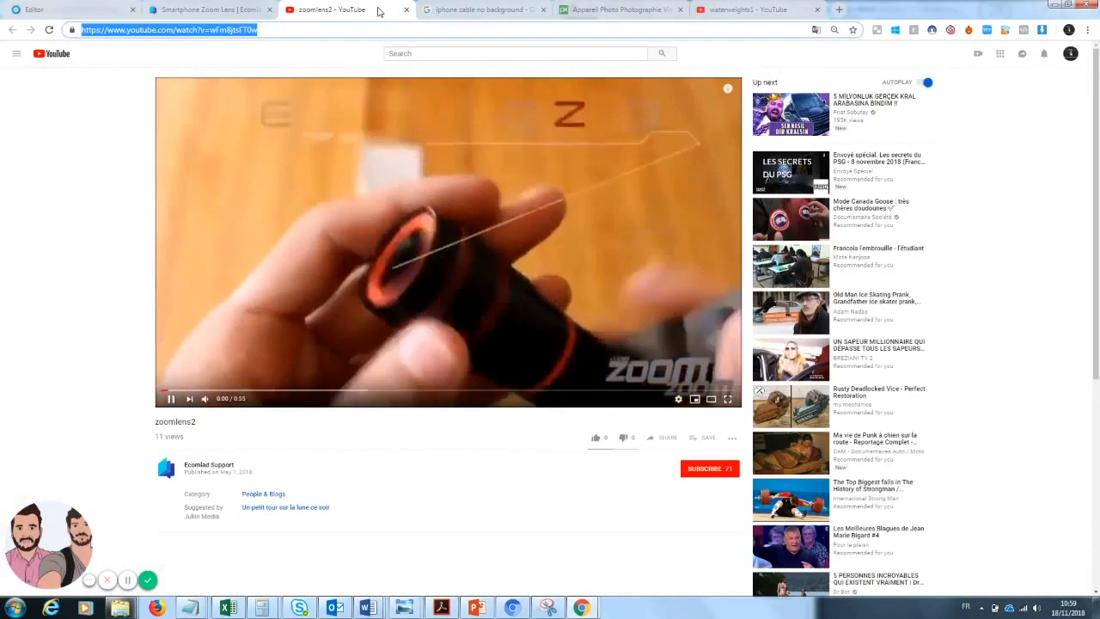
left_click(407, 10)
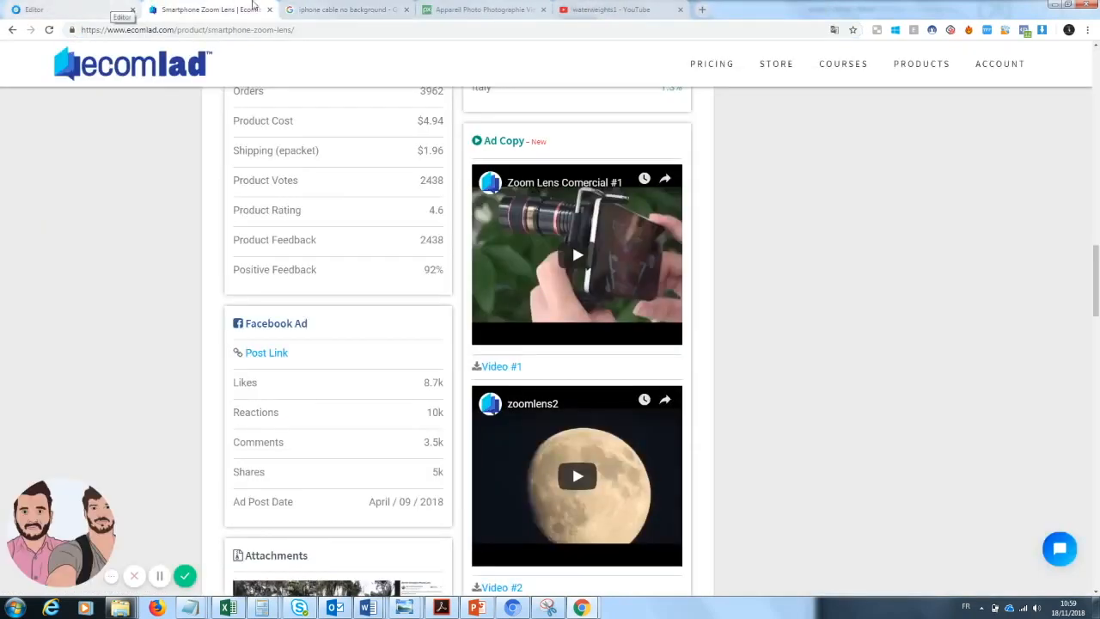
Back in the Systeme.io editor, replace the video element's YouTube URL with the copied zoomlens2 link and save the page
left_click(112, 9)
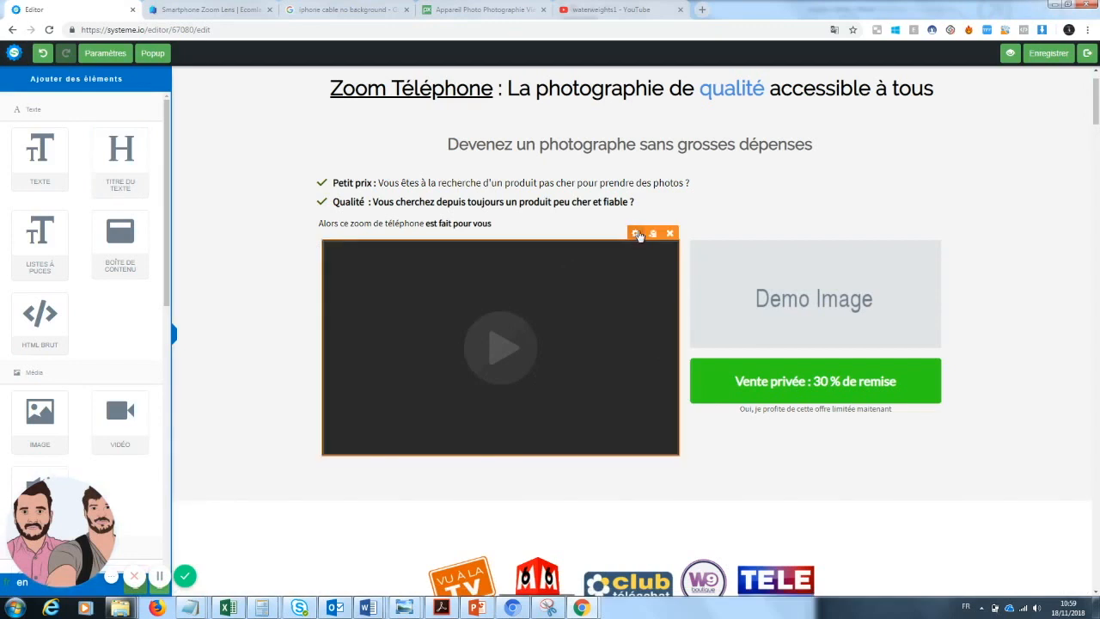
left_click(635, 233)
triple_click(100, 167)
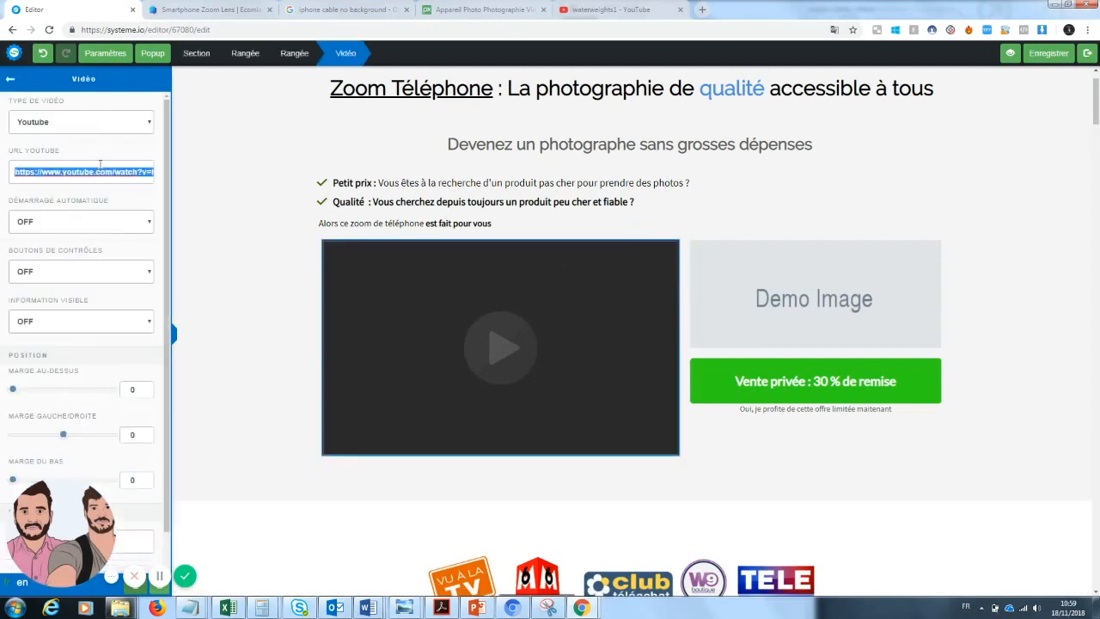
key("ctrl+v")
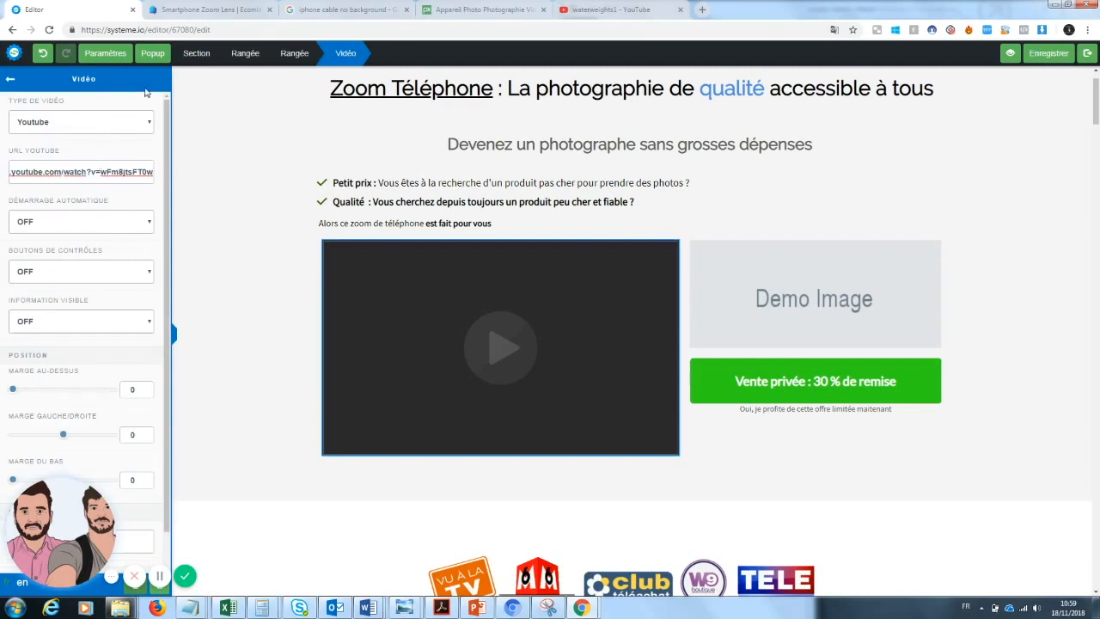
left_click(1052, 60)
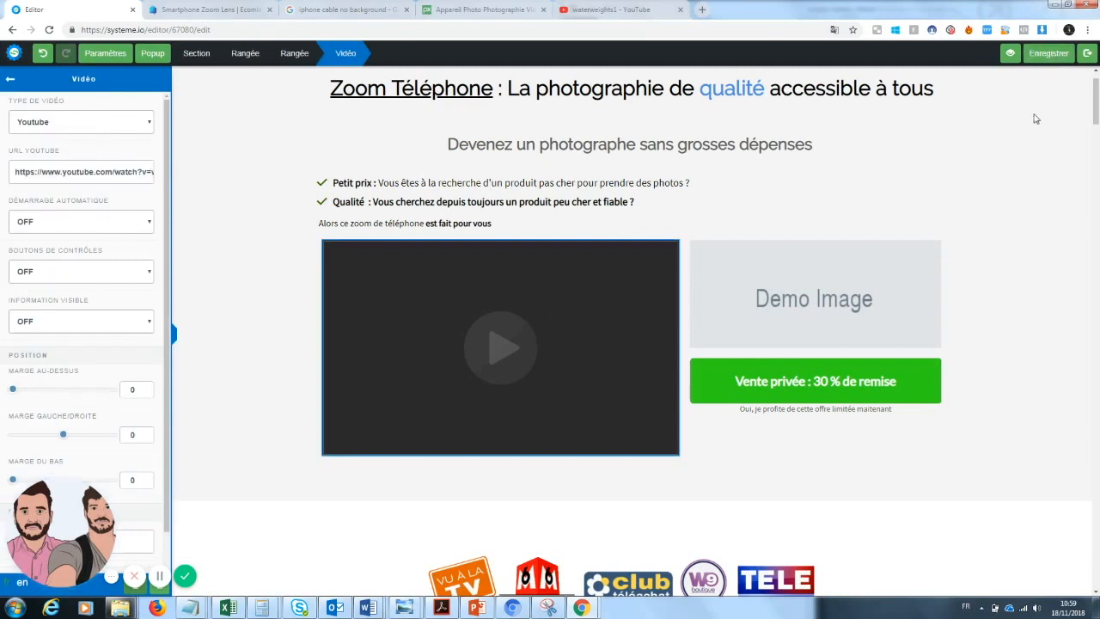
Try to preview the page and set the browser to always allow pop-ups and redirects from systeme.io
left_click(1013, 62)
left_click(773, 30)
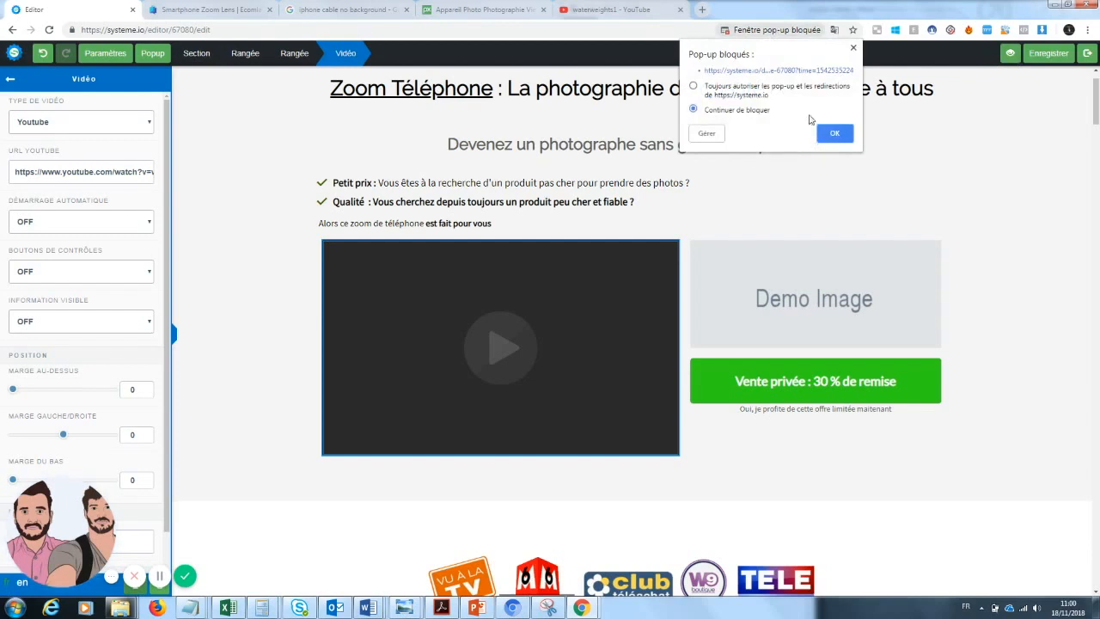
left_click(694, 86)
left_click(835, 133)
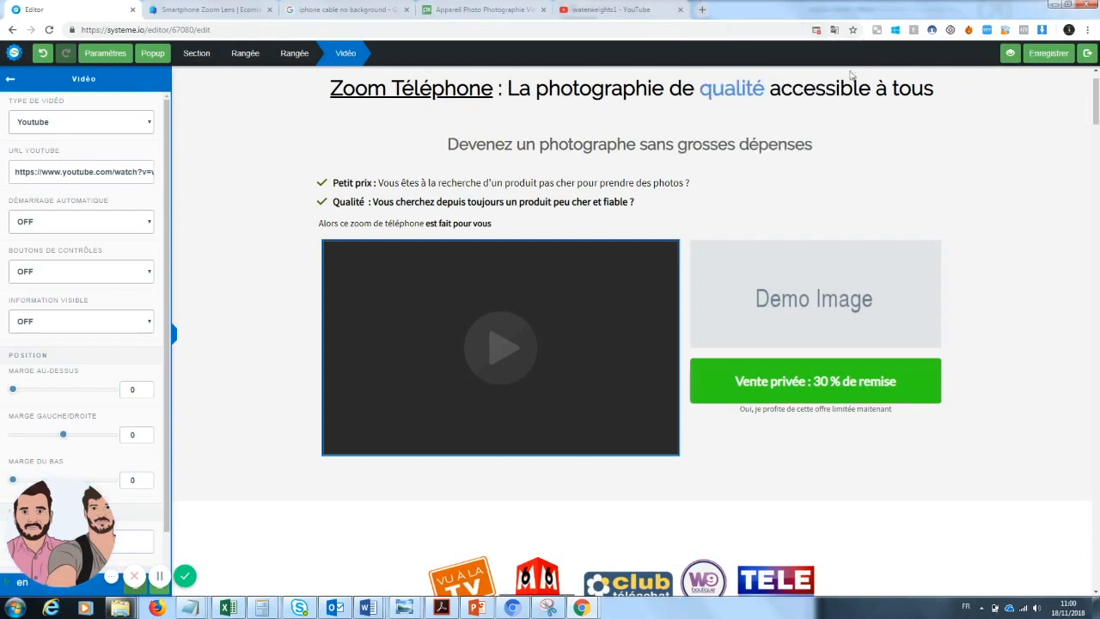
Preview the sales page to check the embedded video, and return to the editor
left_click(1010, 53)
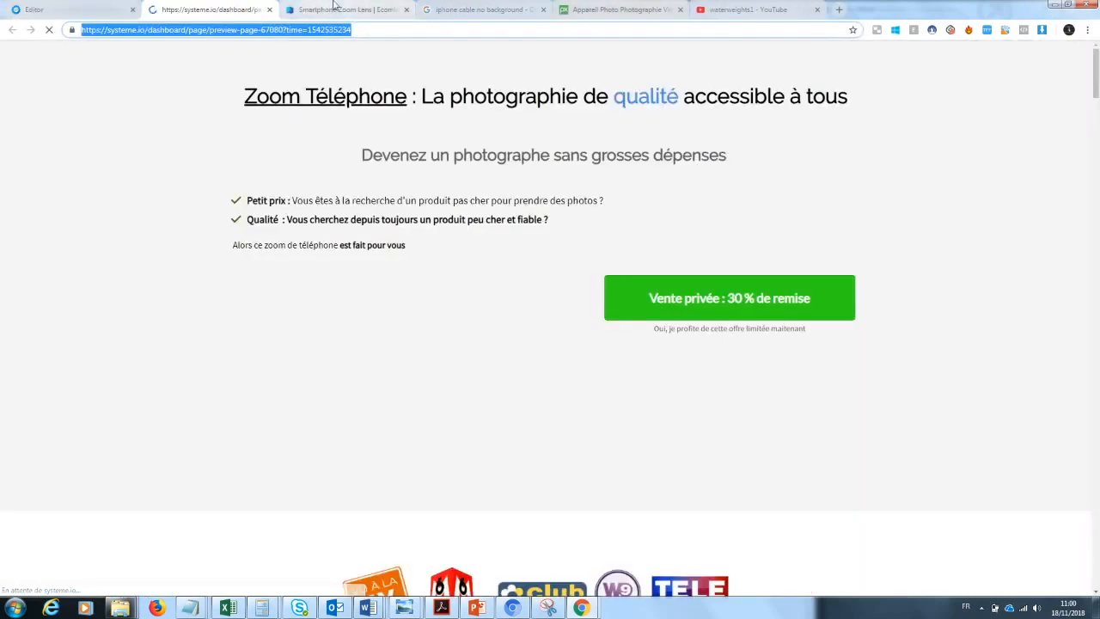
left_click_drag(1095, 76, 1095, 75)
left_click(705, 187)
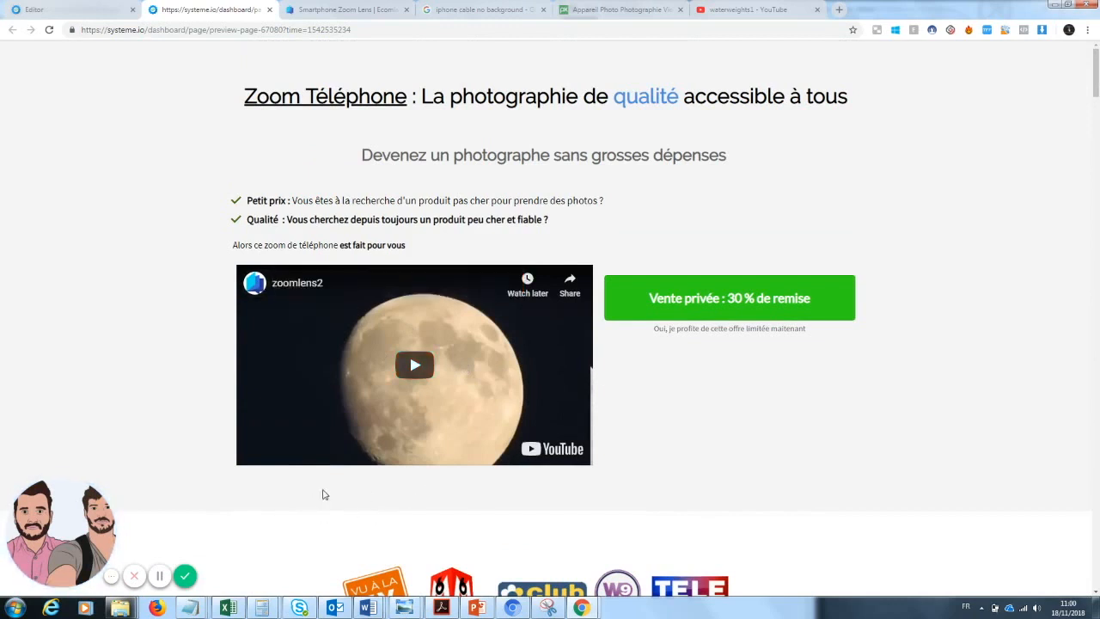
left_click(100, 6)
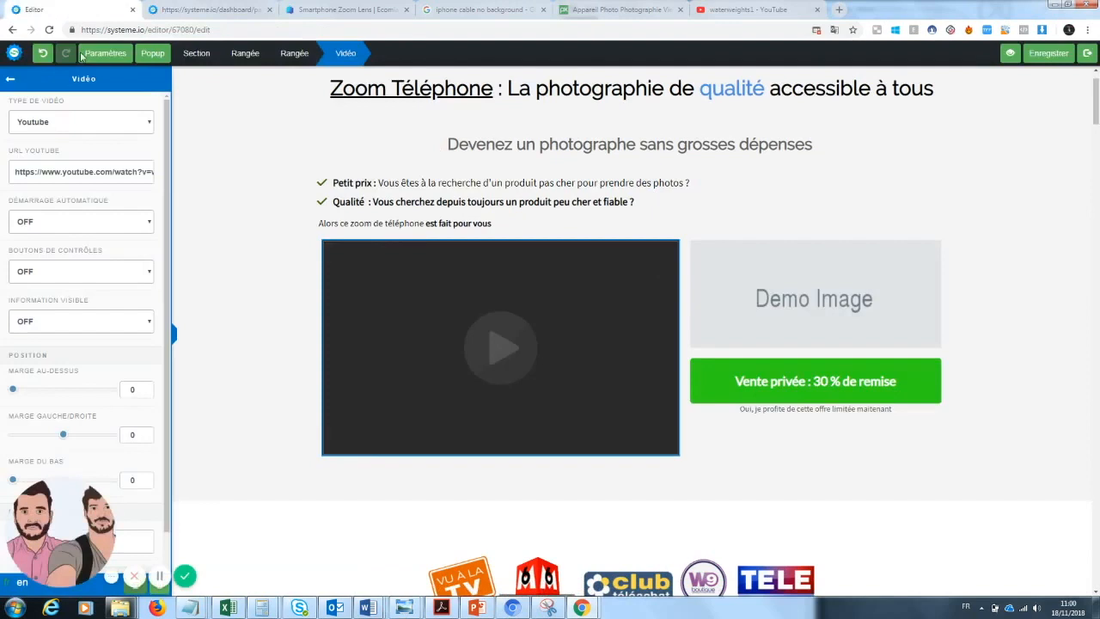
Add a text element below the video row reading "VU sur YOUTUBE !!"
left_click(11, 81)
left_click_drag(40, 153, 491, 476)
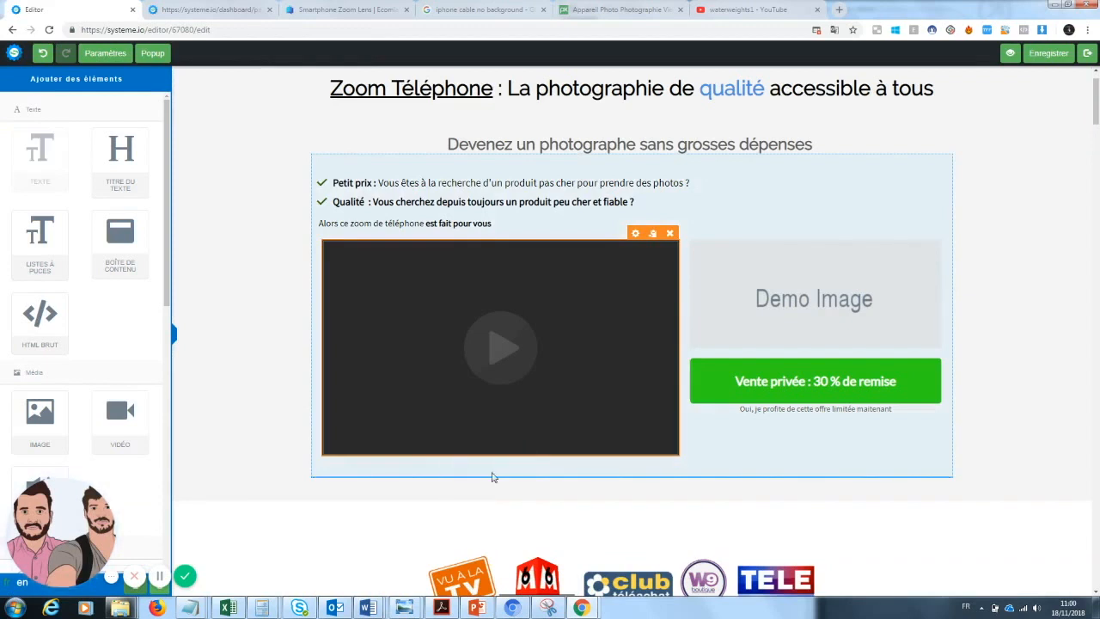
left_click(567, 510)
left_click_drag(746, 508, 380, 505)
key("ctrl+a")
type("VU")
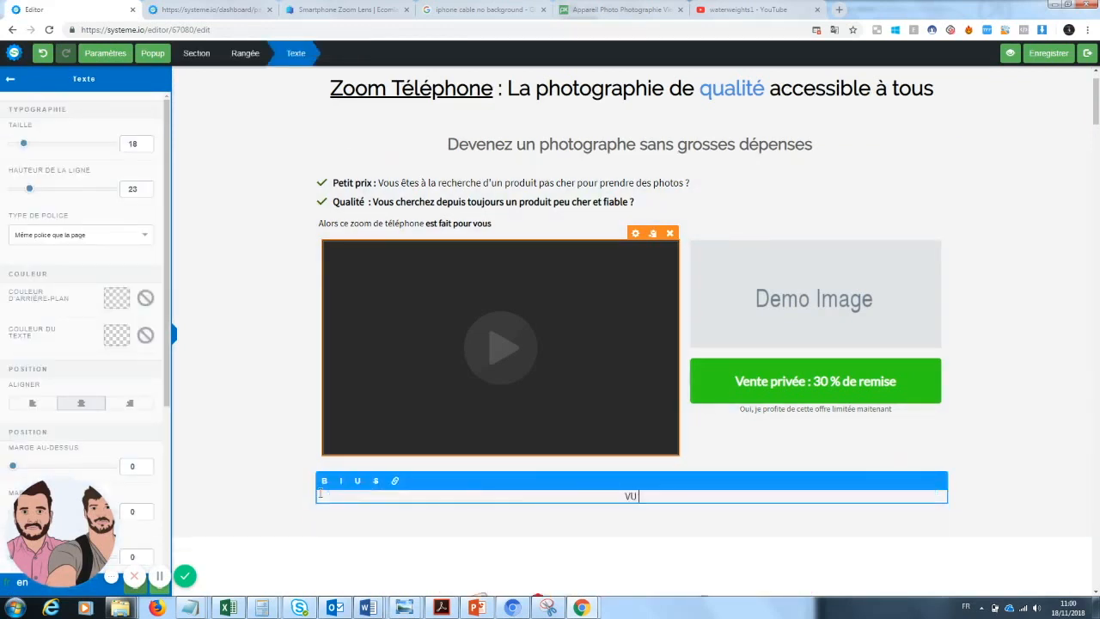
type(" sur YOUTUBE !!")
left_click_drag(1097, 97, 1097, 111)
left_click(661, 323)
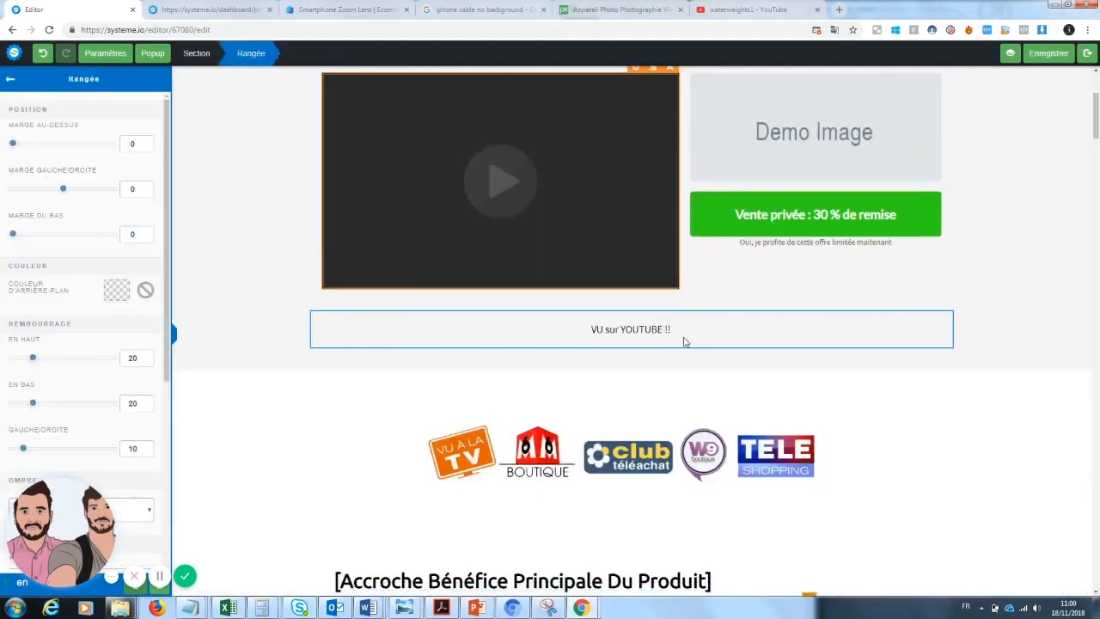
scroll(142, 344, "down", 5)
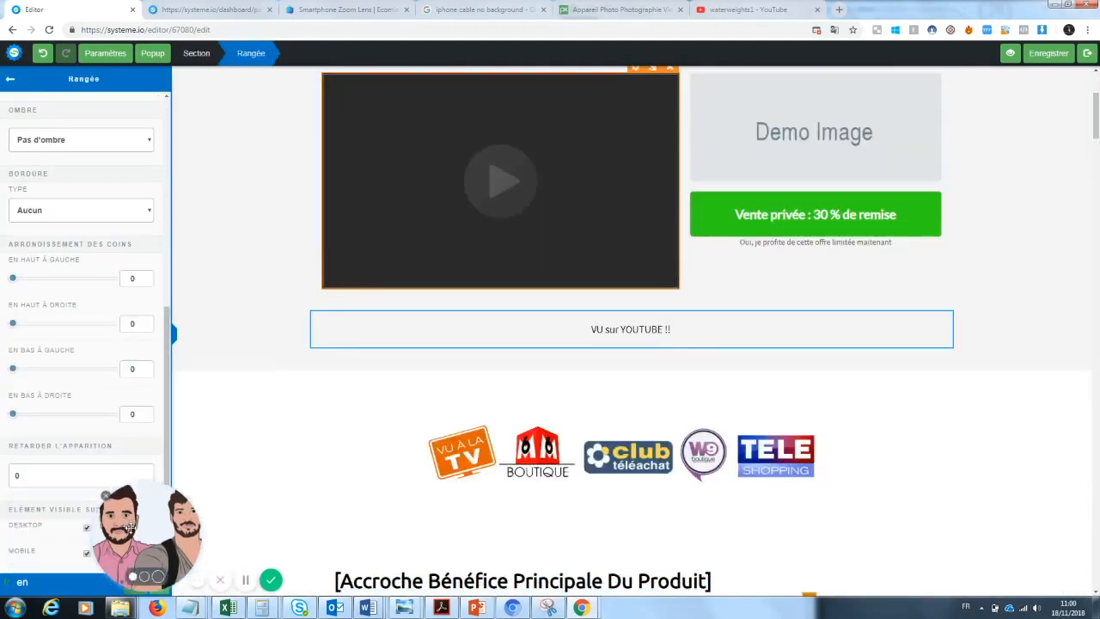
left_click(105, 54)
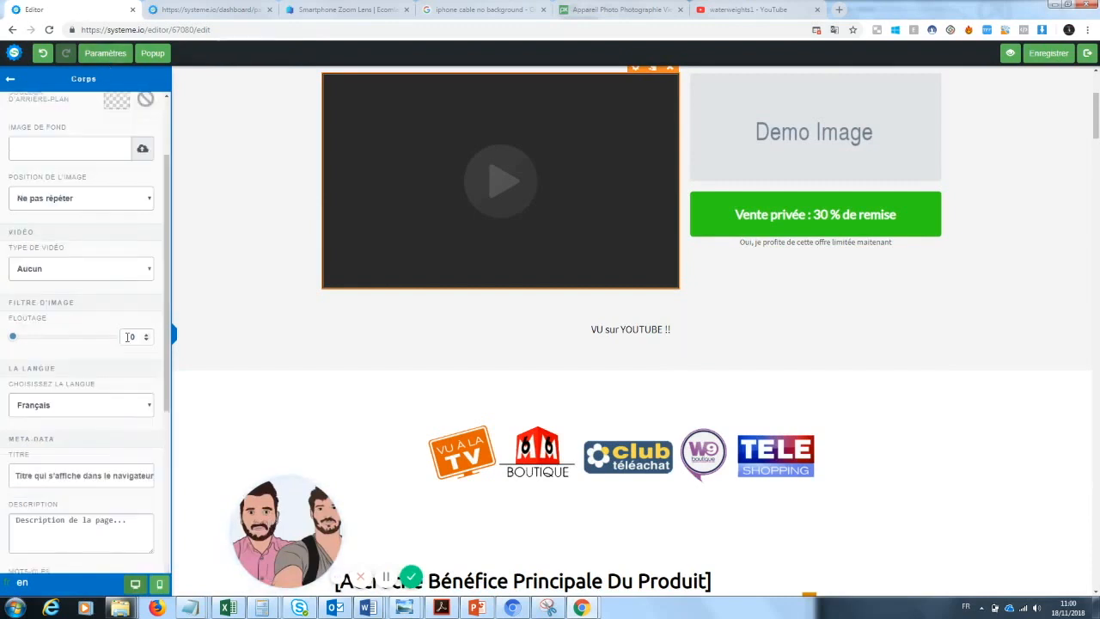
scroll(148, 556, "down", 5)
scroll(148, 516, "up", 5)
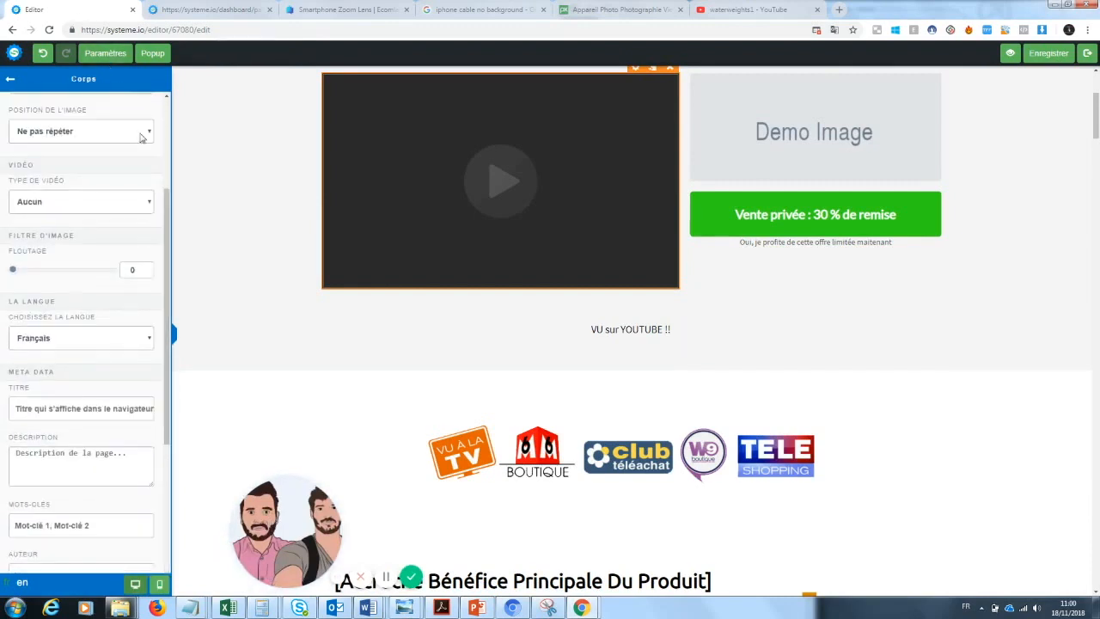
left_click(117, 53)
Insert a 1/3–2/3 column row below the video and add the text "VU sur Youtube !!" in its narrow column
scroll(129, 326, "down", 3)
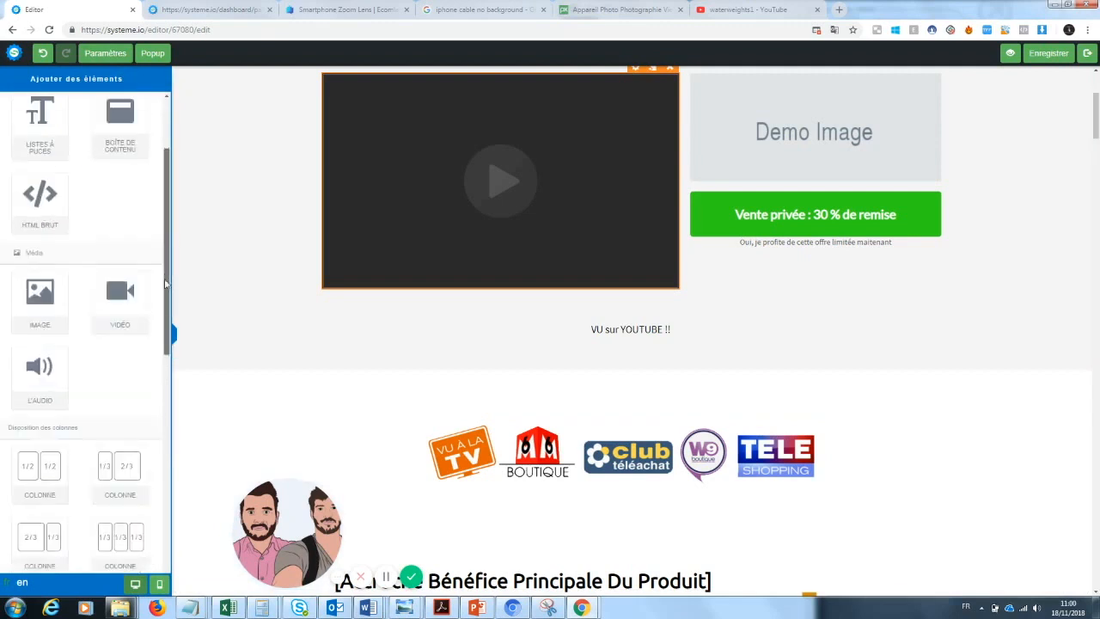
left_click_drag(104, 364, 584, 300)
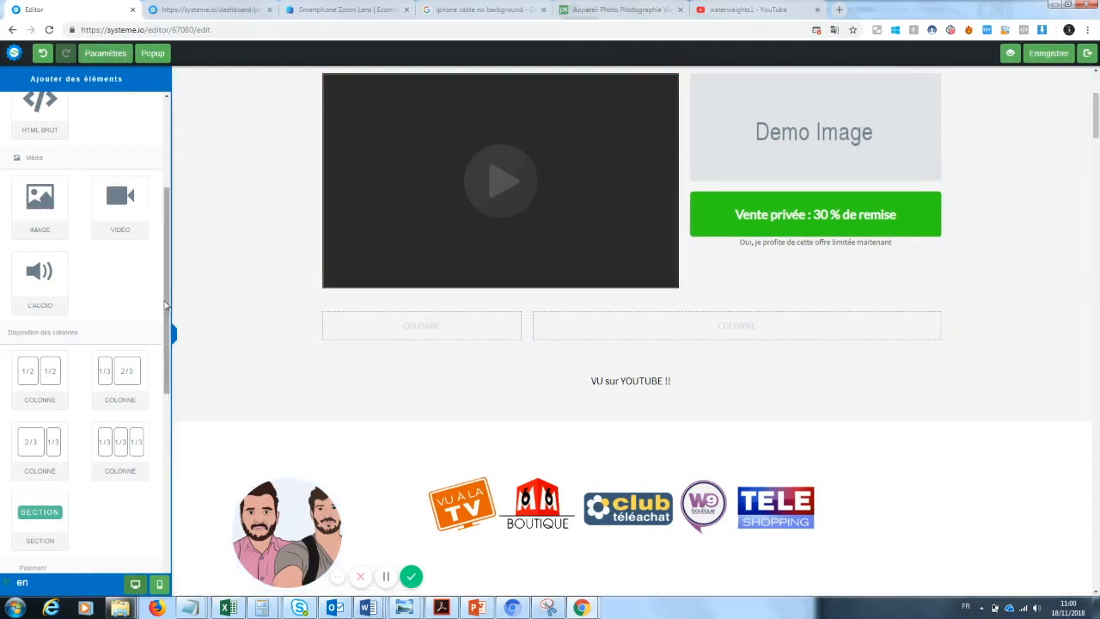
scroll(113, 163, "up", 3)
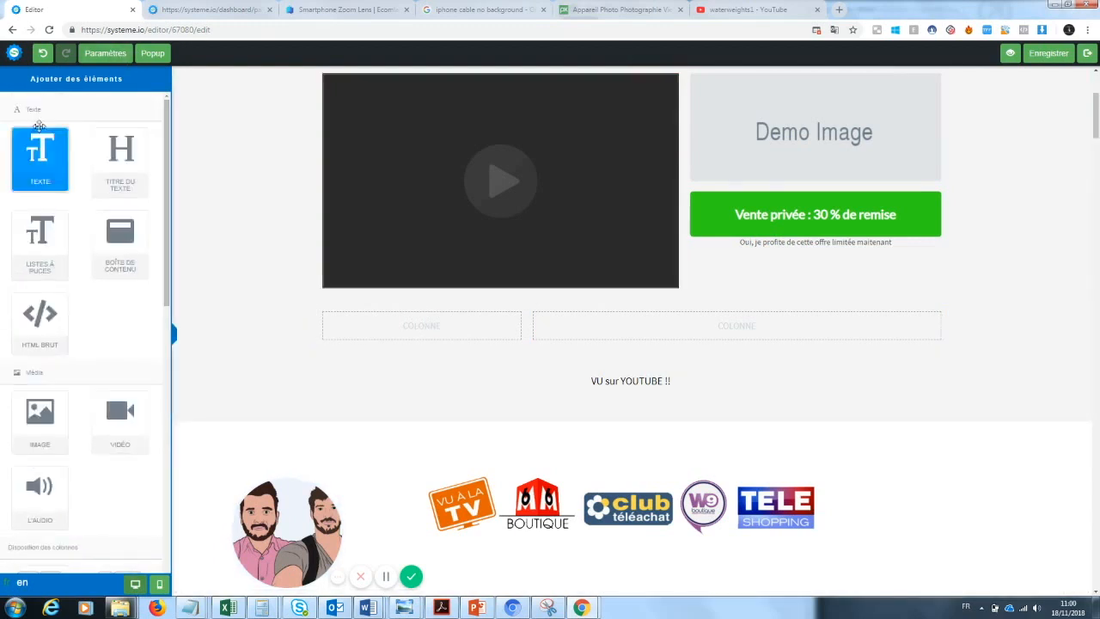
left_click_drag(410, 308, 439, 327)
left_click(507, 360)
type("VU ")
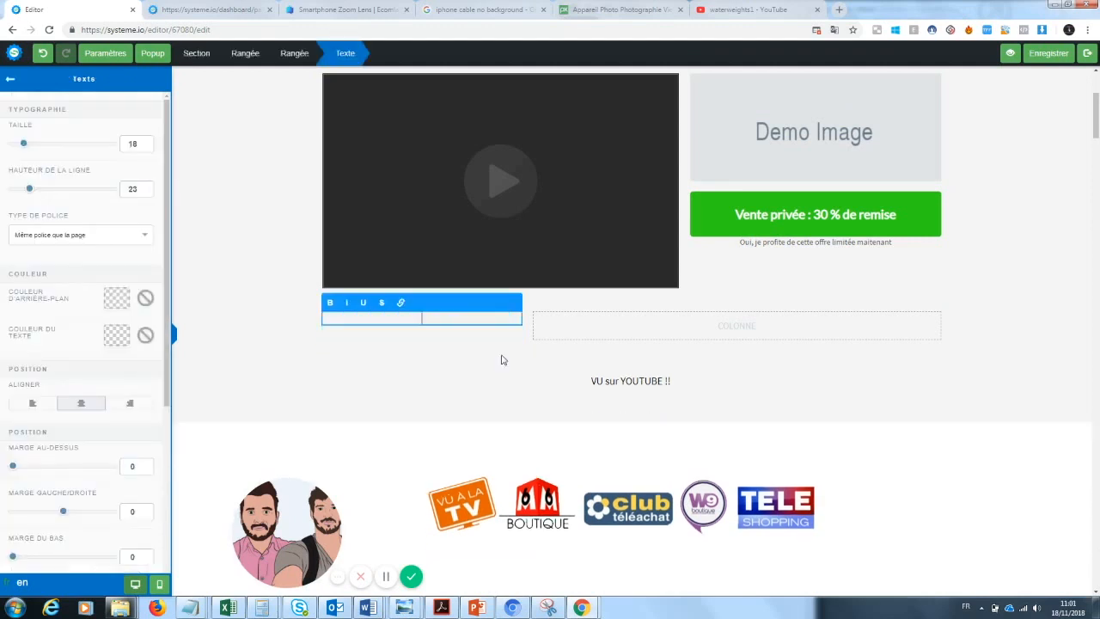
type("sur Youtube !")
key("BackSpace")
type("!!")
left_click(521, 394)
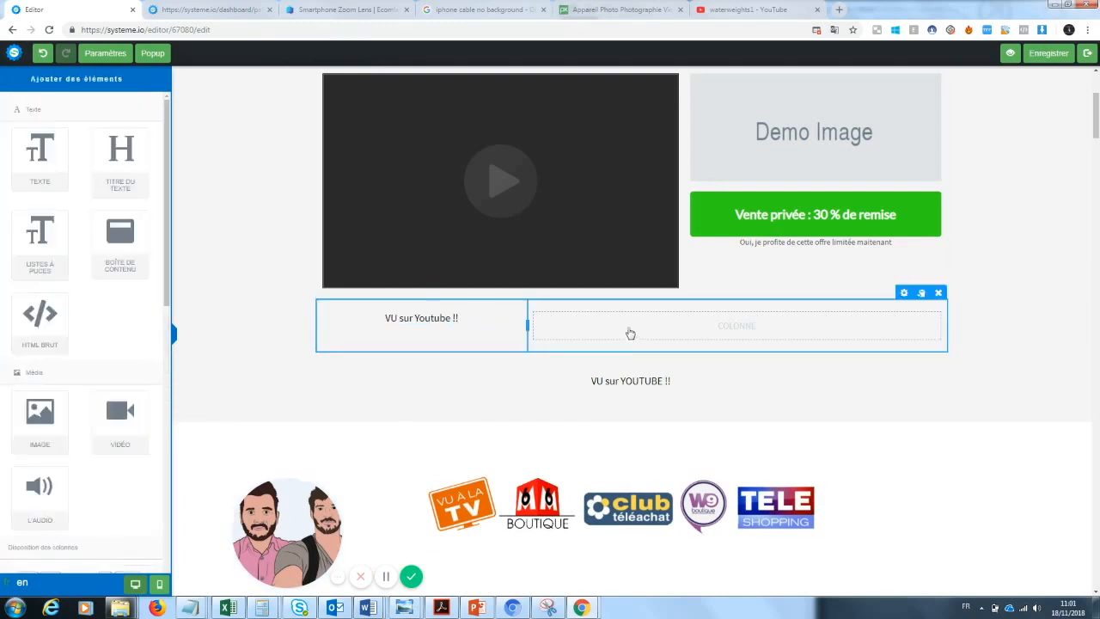
Add a text element in the wide column beside "VU sur Youtube !!" reading "Des milliers de clients déjàn satisfaits !"
left_click_drag(39, 156, 710, 326)
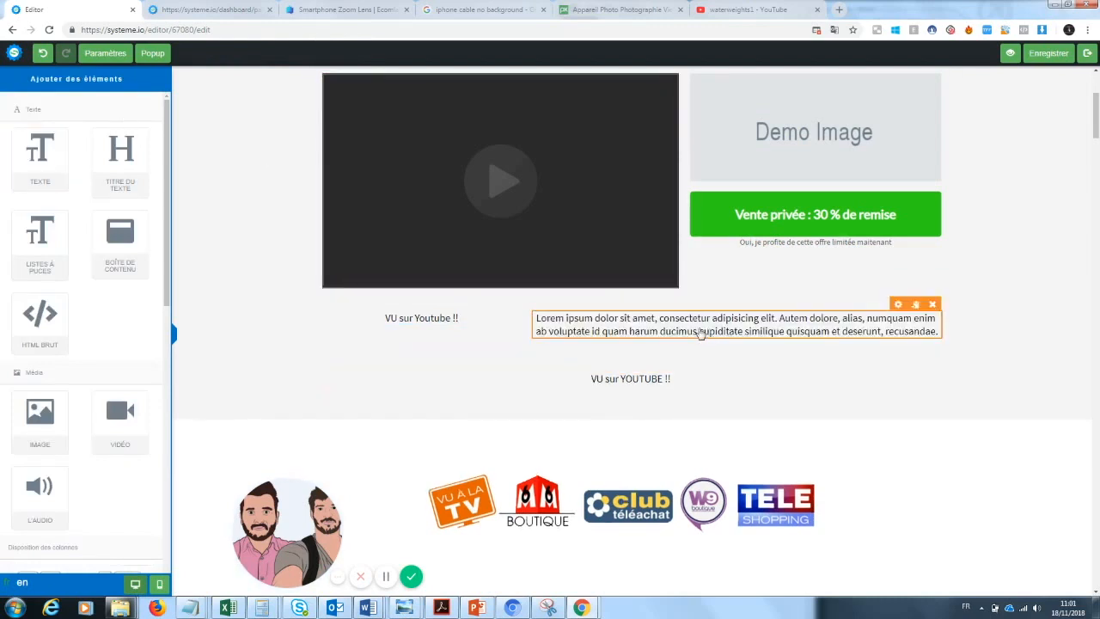
triple_click(701, 334)
key("BackSpace")
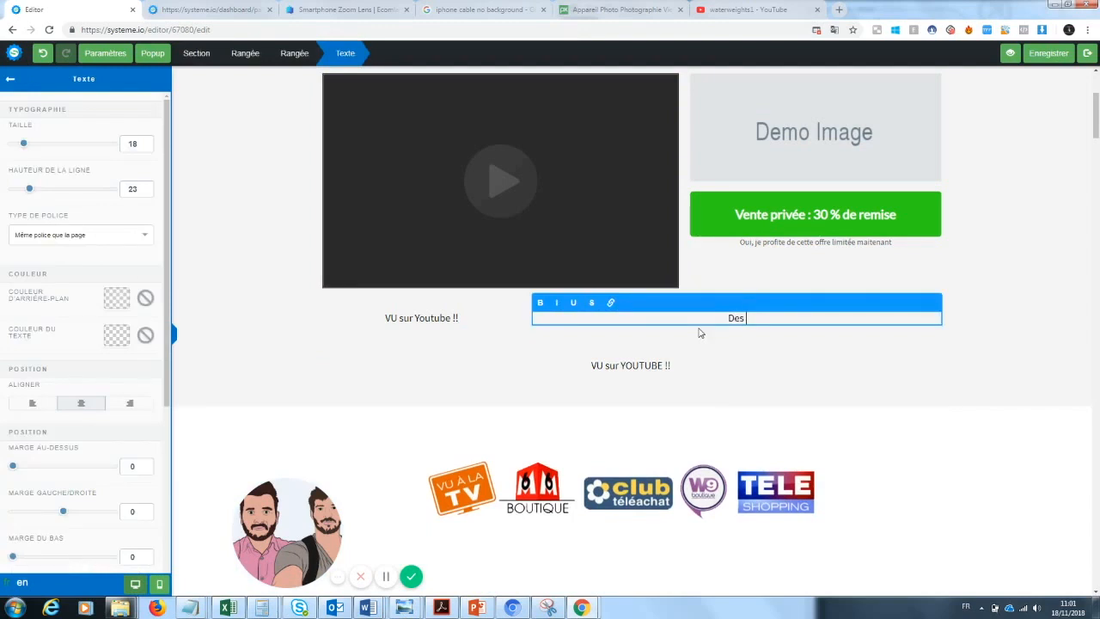
type("Des milliers de clients déjàn satisfaits !")
Delete the redundant row containing the standalone "VU sur YOUTUBE !!" text below the two-column row
left_click(640, 389)
left_click(943, 340)
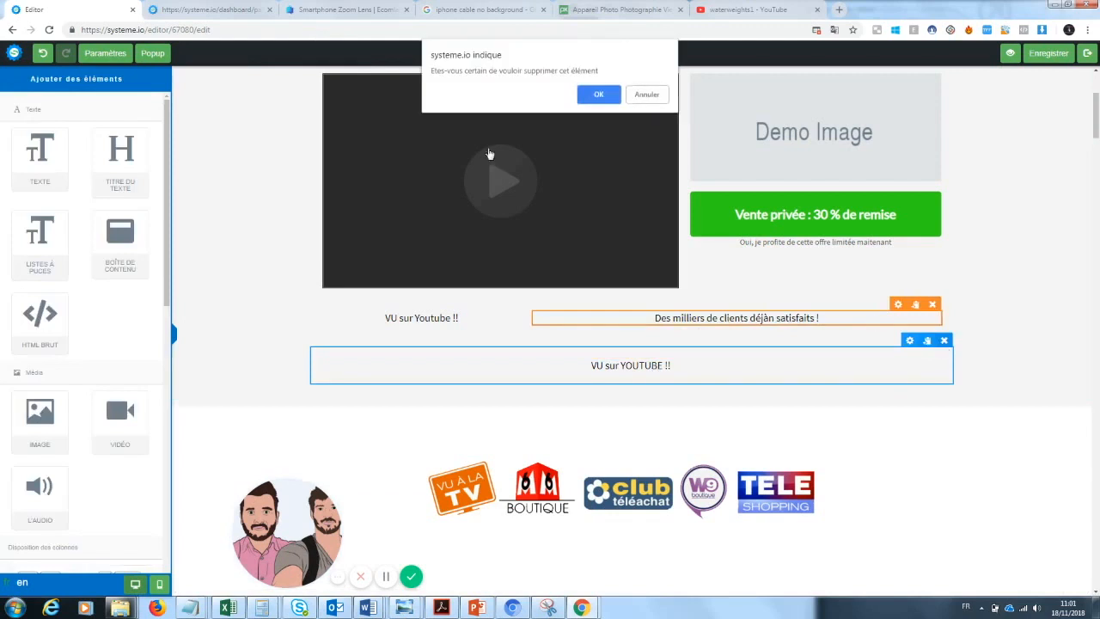
left_click(599, 96)
Enlarge the "VU sur Youtube !!" text to size 32 and colour it red
left_click(467, 319)
left_click_drag(464, 319, 370, 320)
left_click_drag(23, 143, 40, 148)
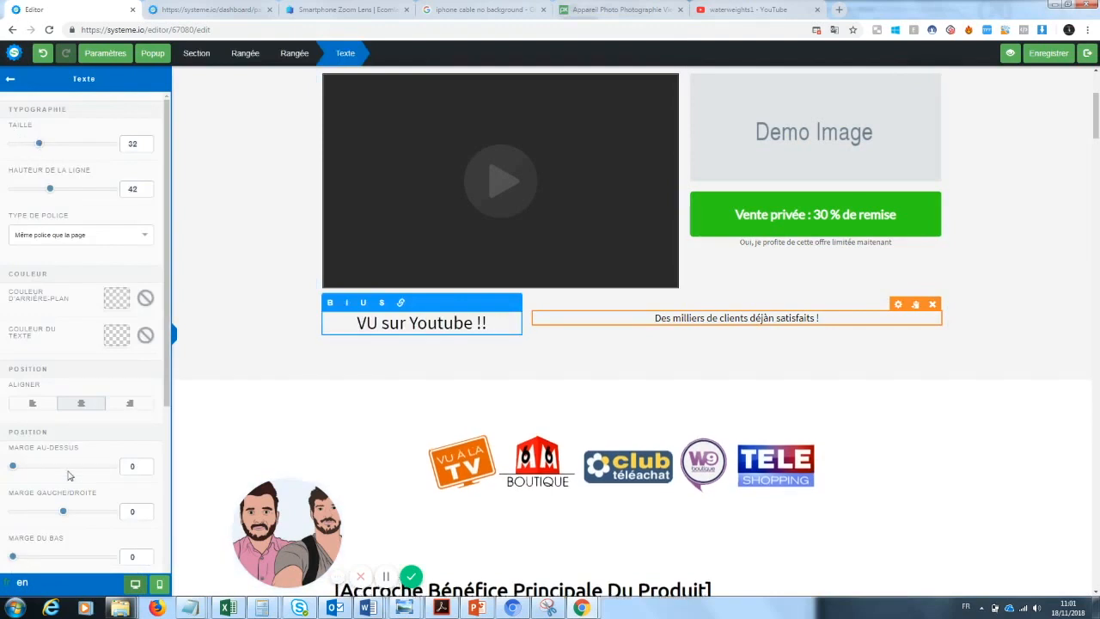
left_click(116, 335)
left_click(141, 365)
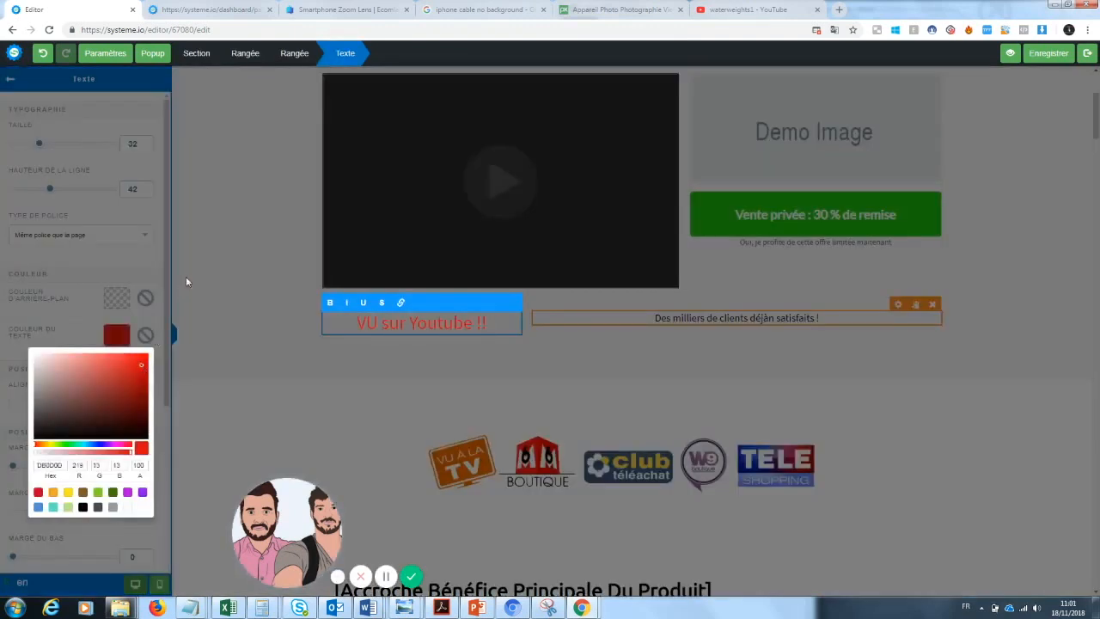
Recolour only the words "VU sur" dark grey, leaving "Youtube !!" in red
left_click(379, 326)
left_click_drag(409, 322, 356, 323)
double_click(457, 321)
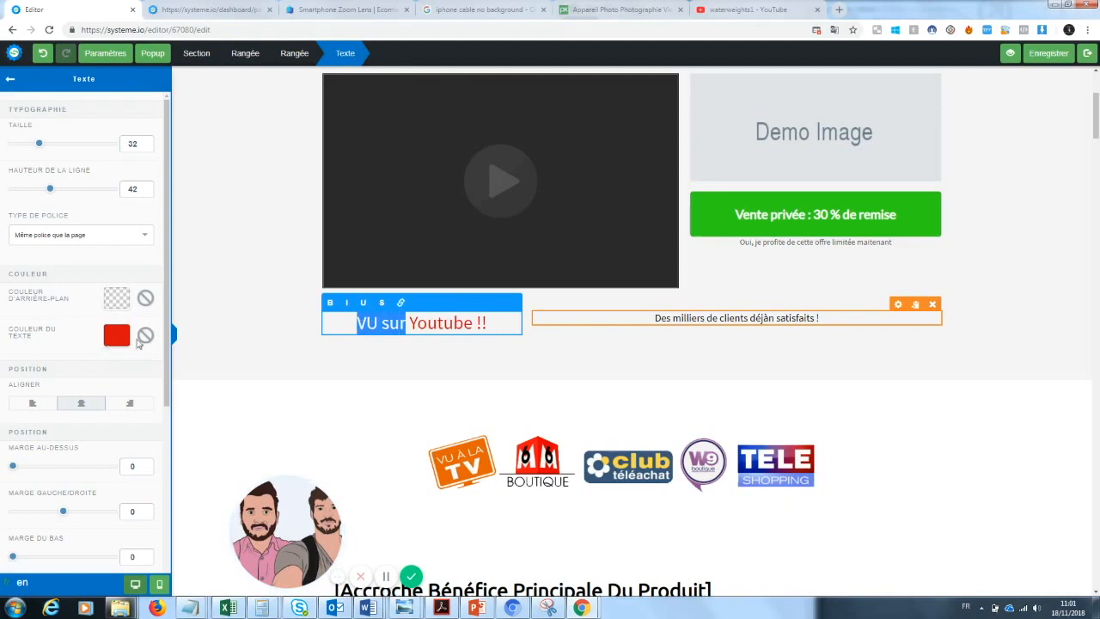
left_click(117, 336)
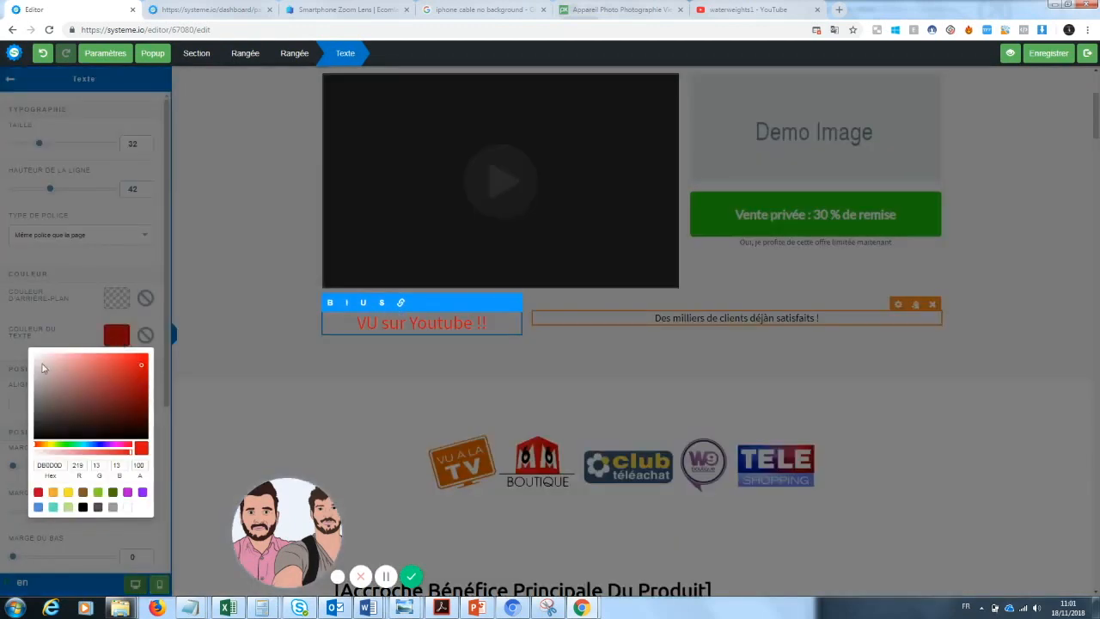
left_click(364, 358)
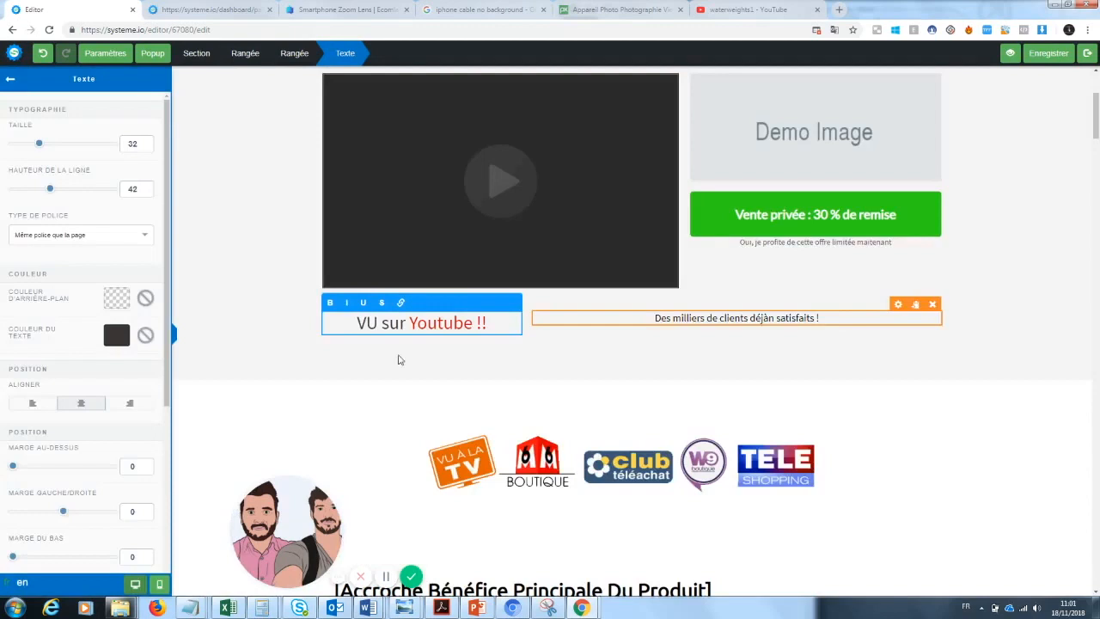
left_click(628, 356)
left_click(669, 308)
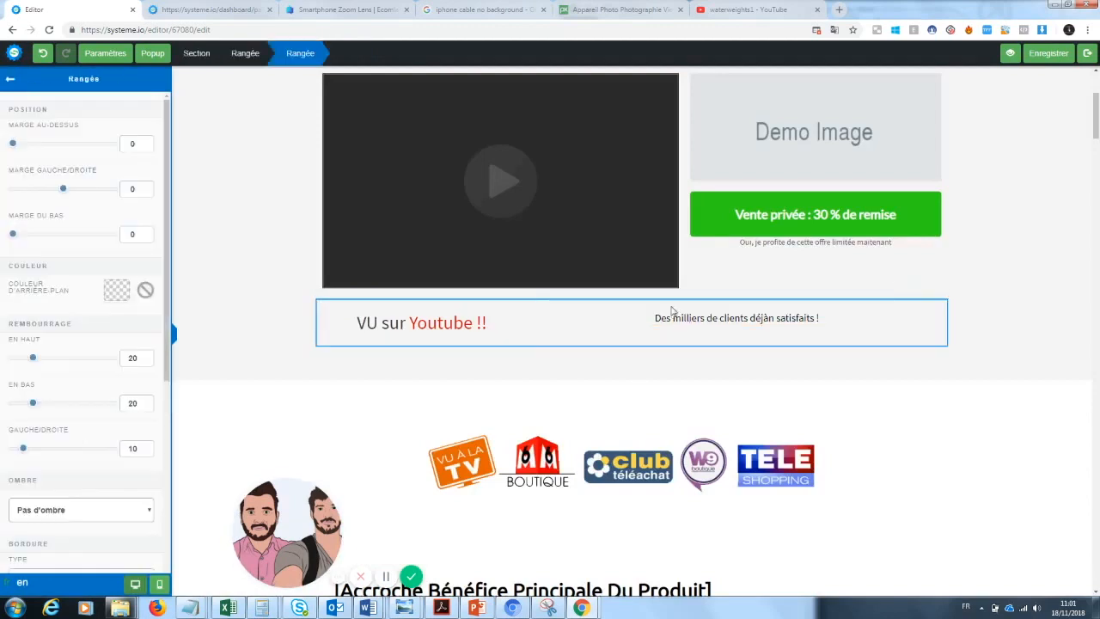
left_click(891, 401)
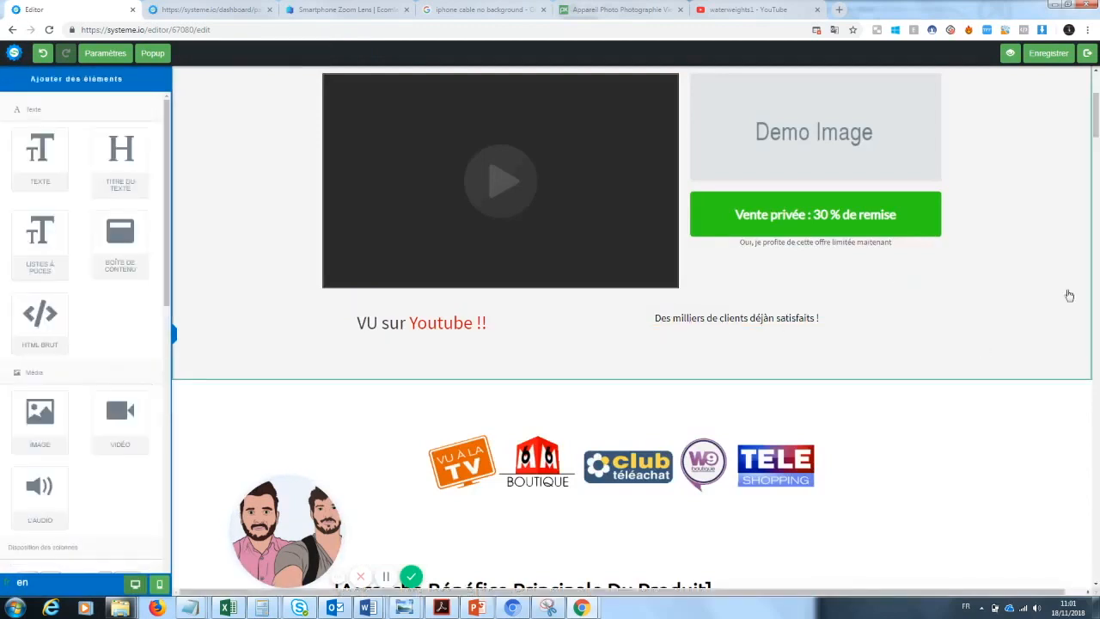
Replace the demo image above the green "Vente privée" button with the uploaded picture zoomlenspic2-1024x1024.jpg
left_click_drag(1098, 112, 1098, 94)
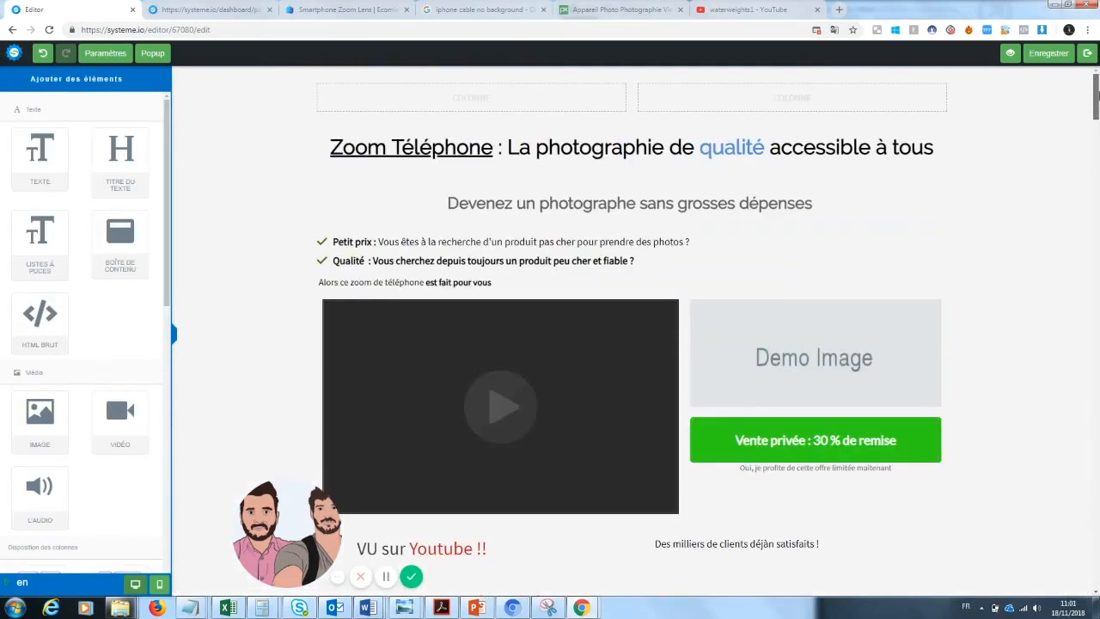
scroll(828, 247, "down", 2)
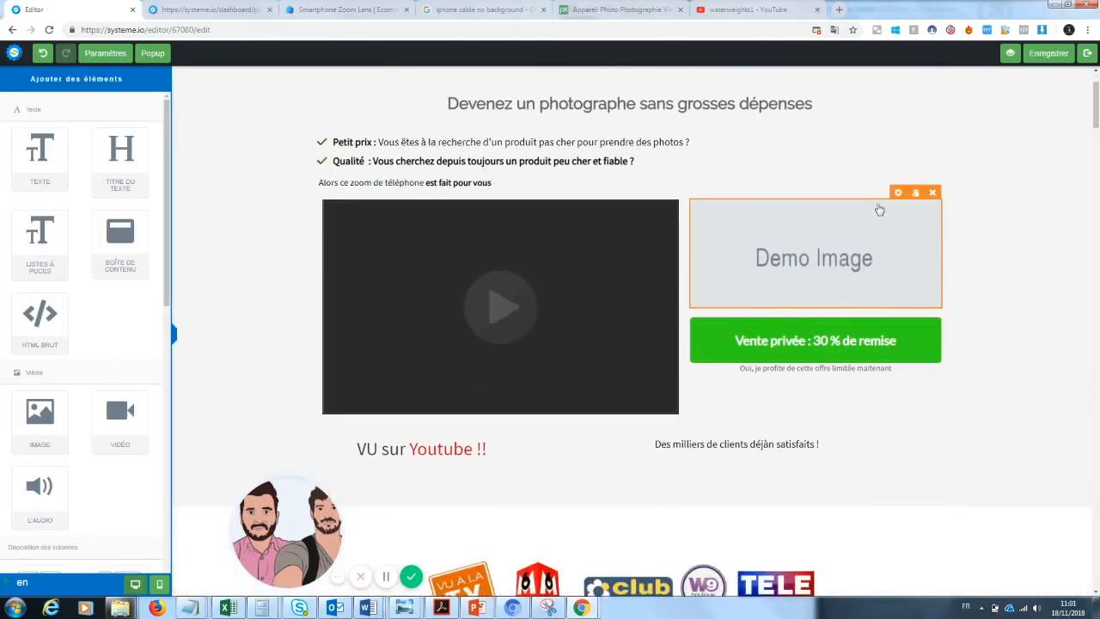
left_click(848, 261)
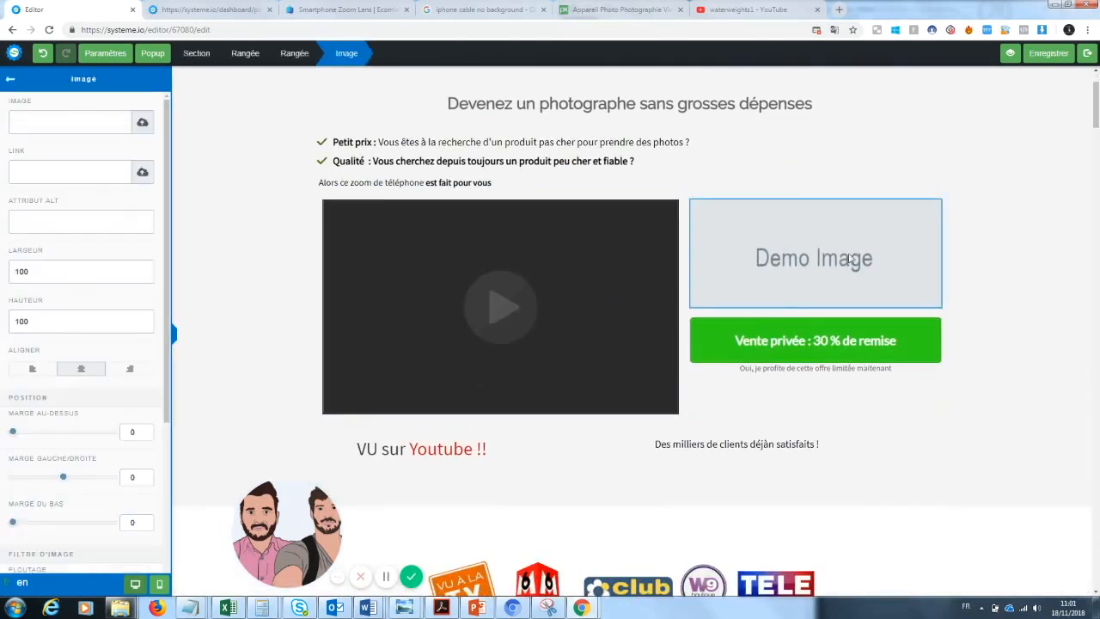
left_click(142, 122)
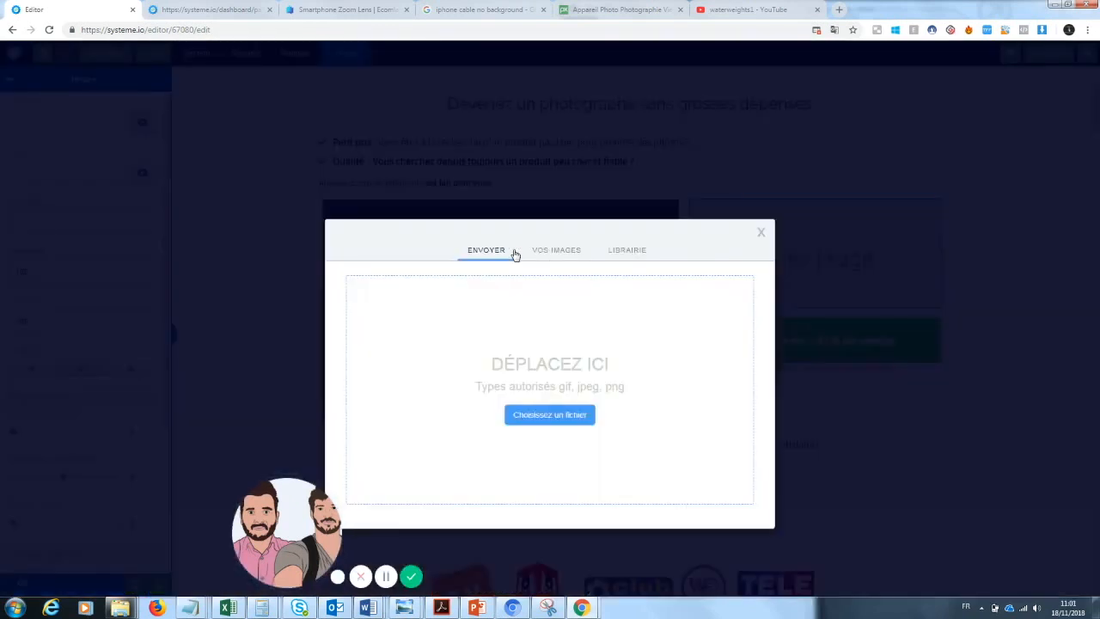
left_click(537, 252)
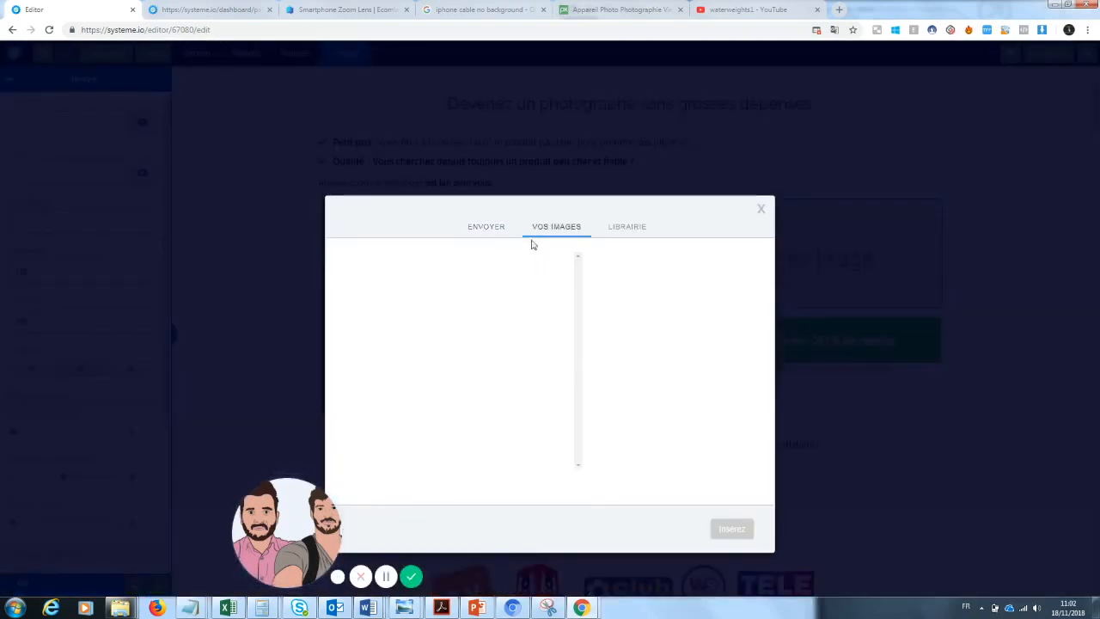
left_click_drag(290, 523, 109, 521)
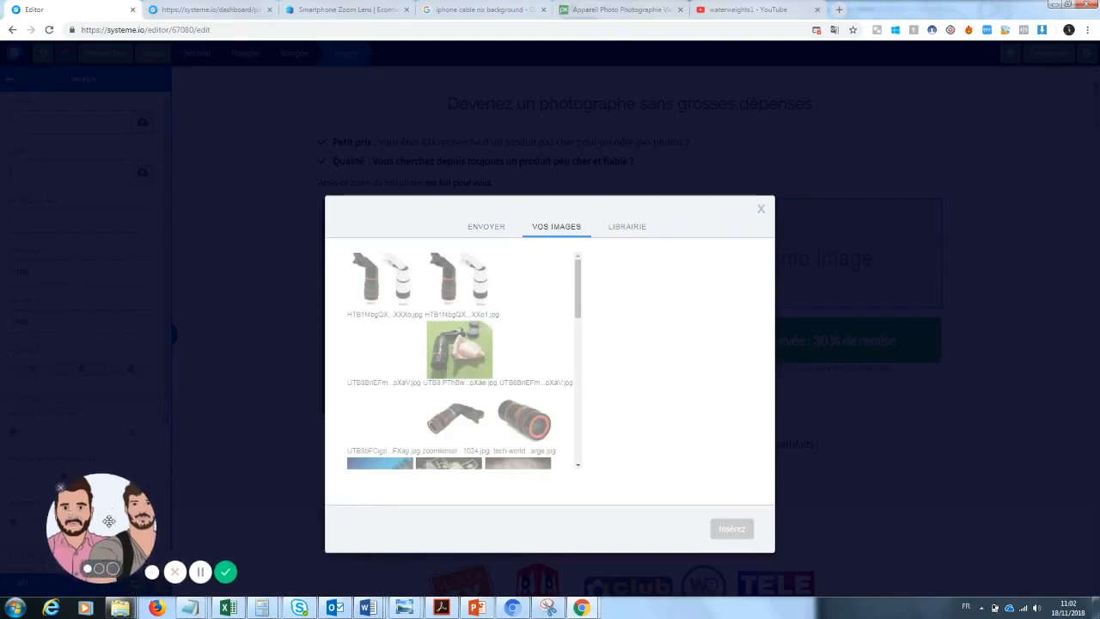
left_click_drag(576, 300, 581, 323)
left_click(456, 348)
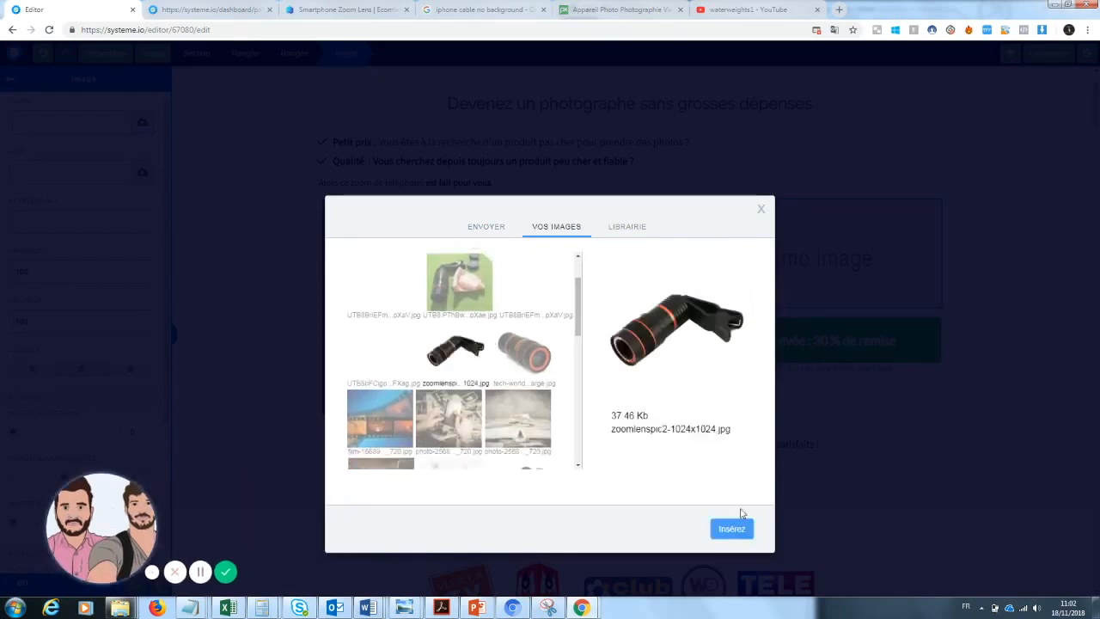
left_click(727, 533)
left_click(1031, 302)
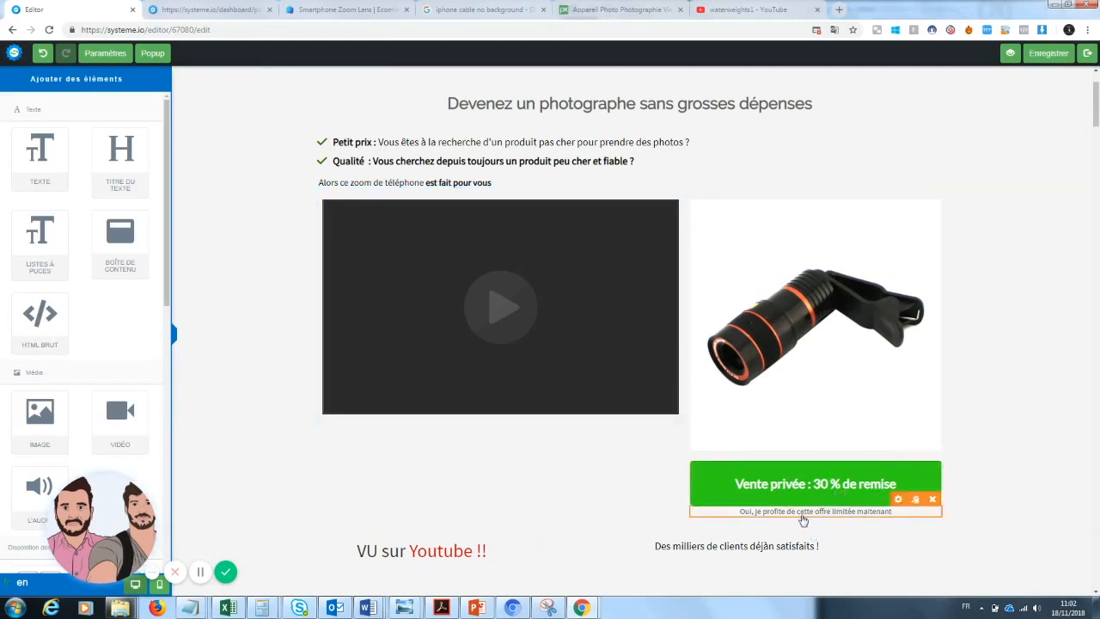
Insert a row of three equal columns below the "VU sur Youtube !!" row
mouse_move(1097, 110)
left_mouse_down()
mouse_move(1096, 94)
mouse_move(1097, 130)
left_mouse_up()
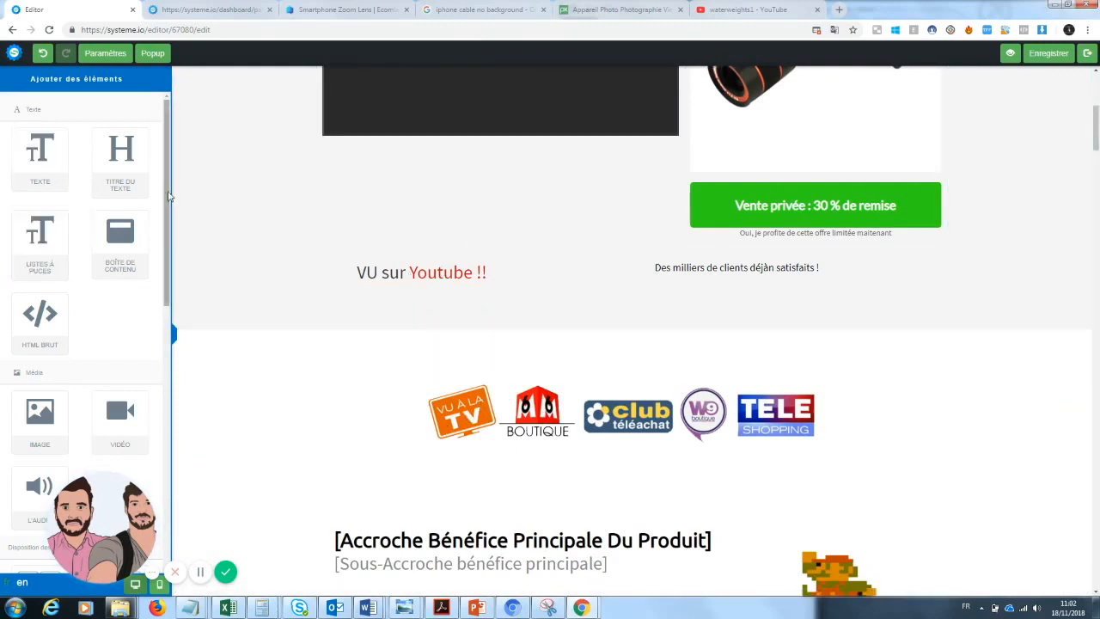
scroll(52, 275, "down", 3)
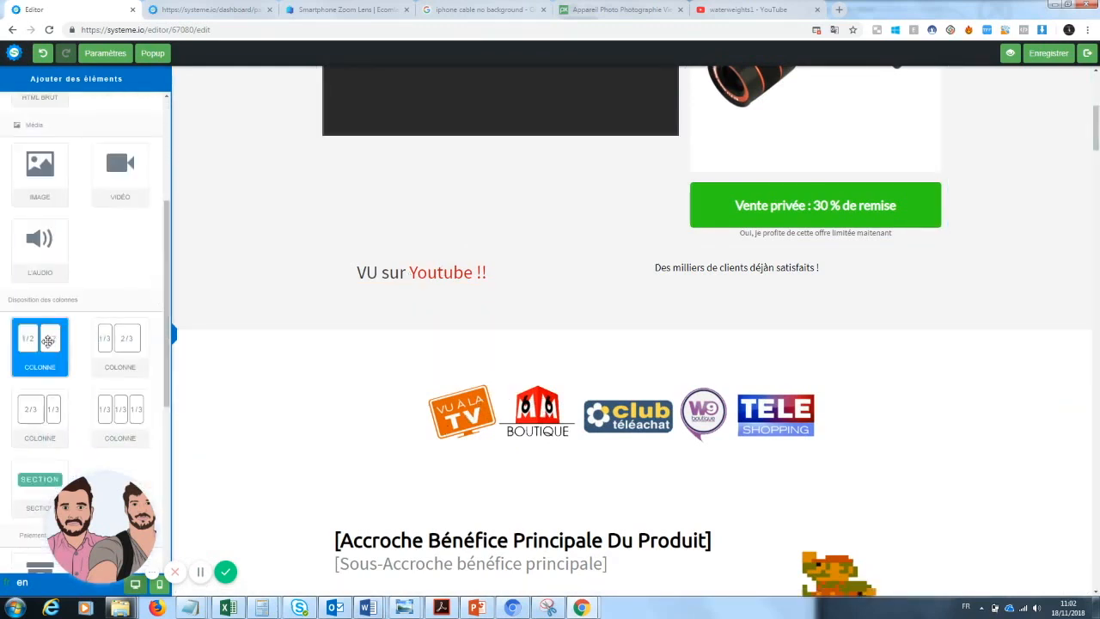
left_click_drag(121, 410, 483, 305)
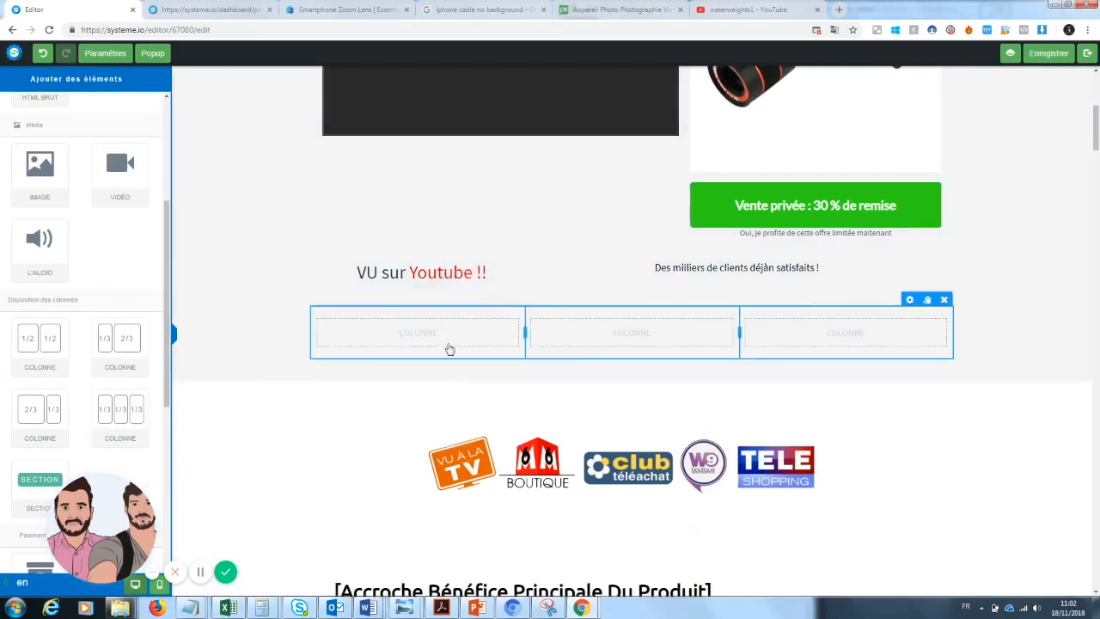
Correct the typo "déjàn" to "déjà" in the satisfied-customers text
left_click(771, 268)
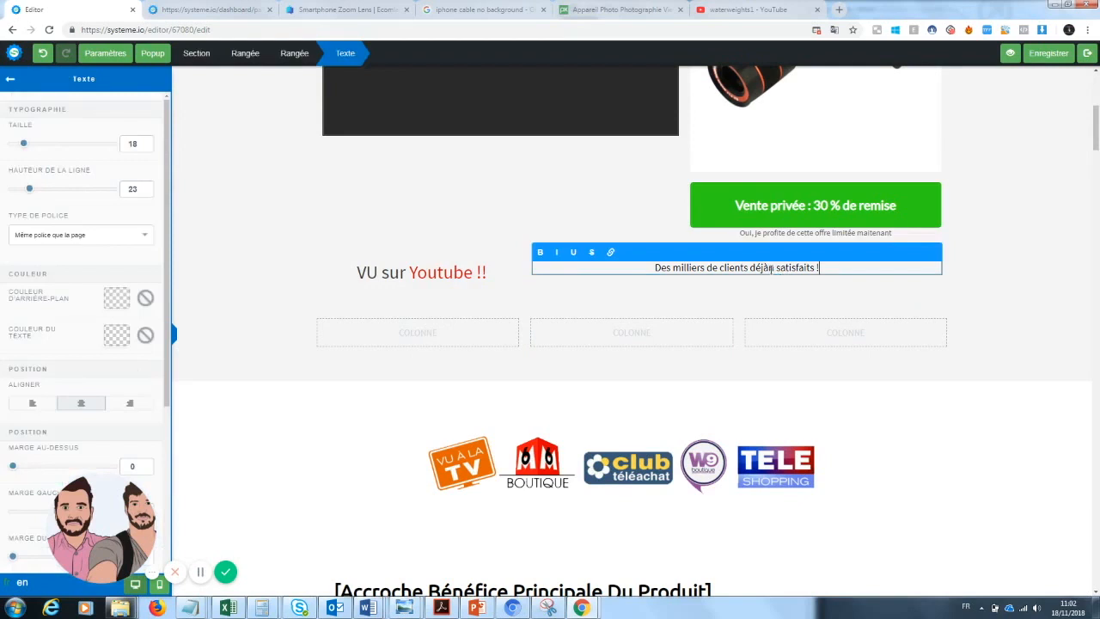
key("BackSpace")
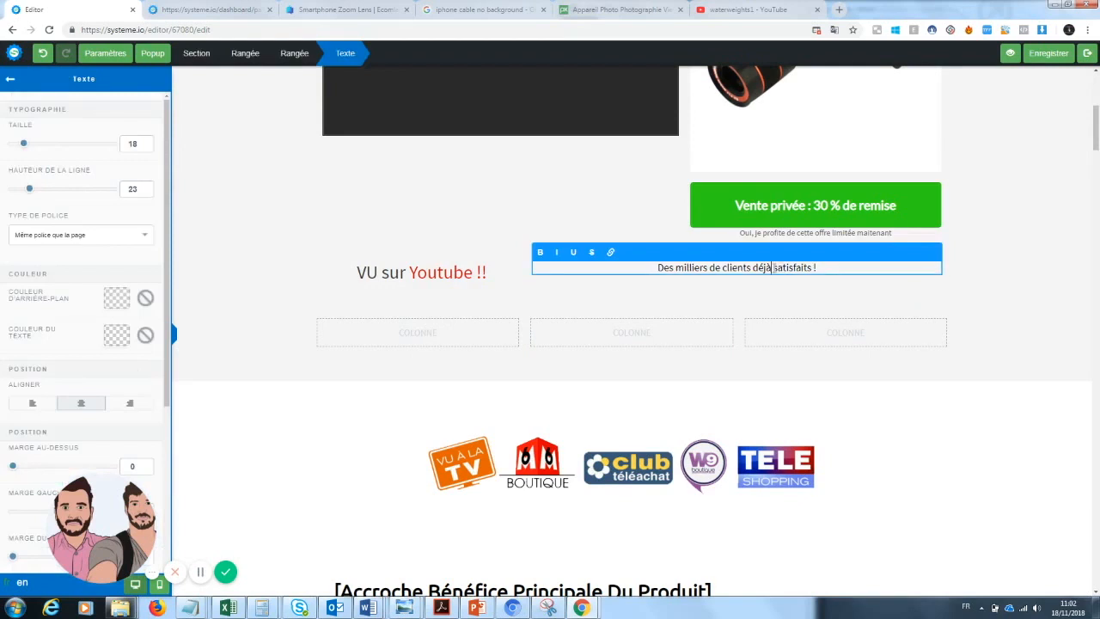
left_click(507, 381)
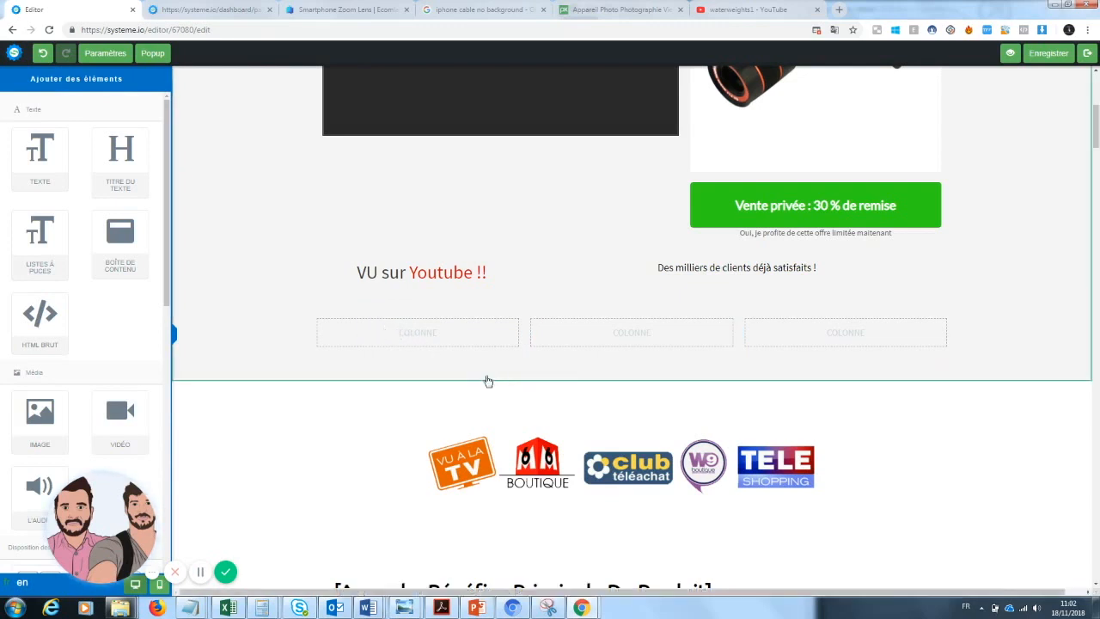
Delete the empty three-column row below the "VU sur Youtube !!" row
left_click(943, 299)
left_click(603, 89)
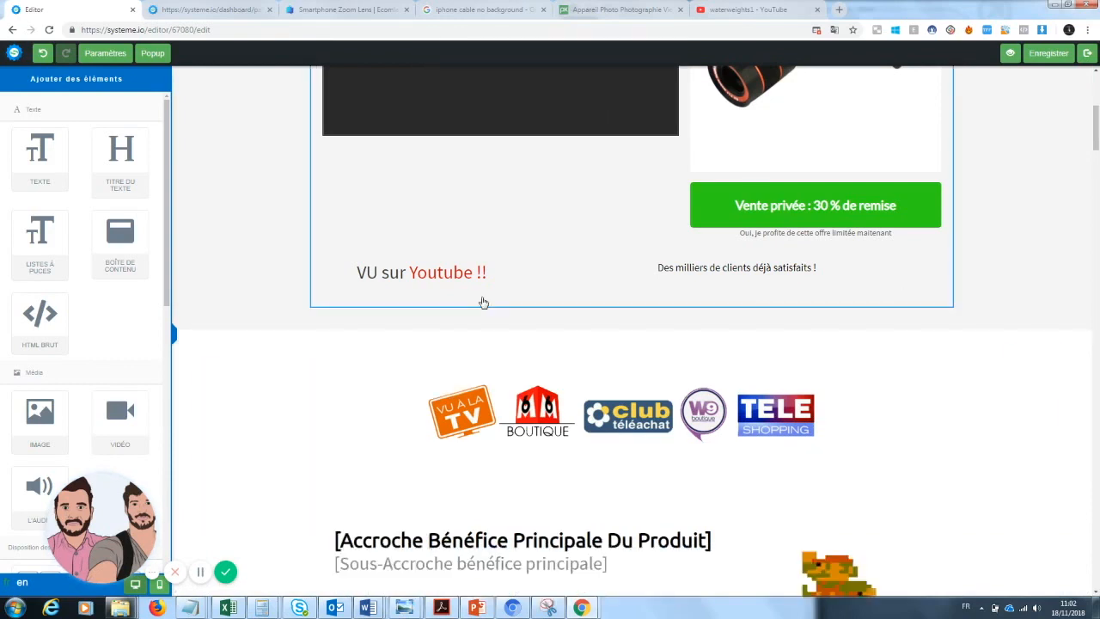
Replace the Mario image beside the main benefit headline with the uploaded tech-worlds-strongest-smartphone-lens picture
left_click_drag(1097, 100, 1094, 153)
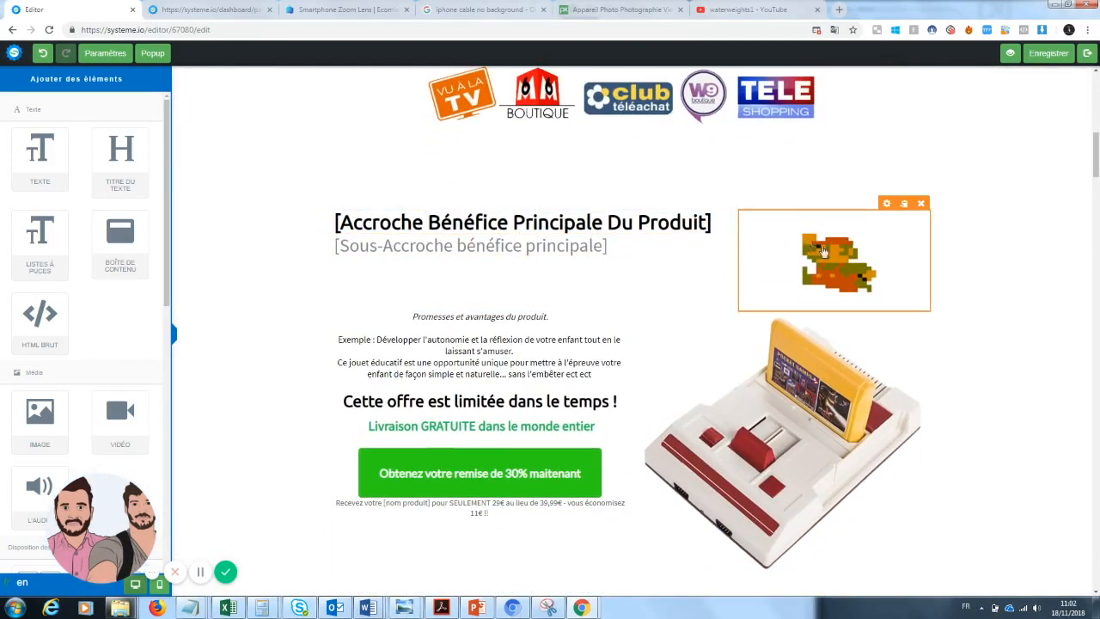
left_click(877, 253)
left_click(123, 125)
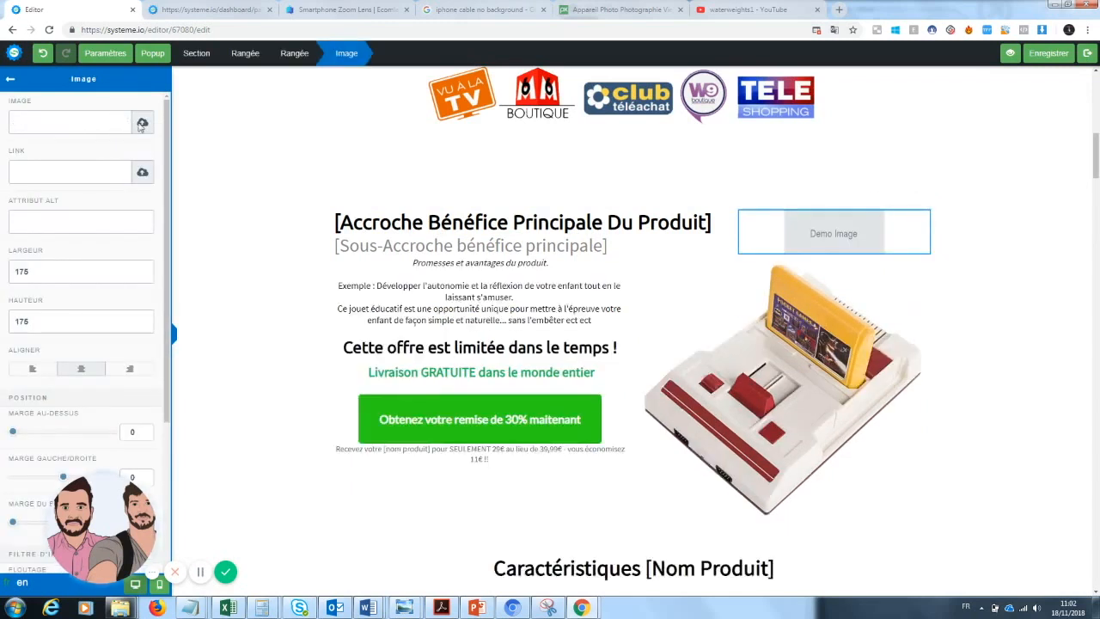
left_click(142, 122)
left_click(557, 258)
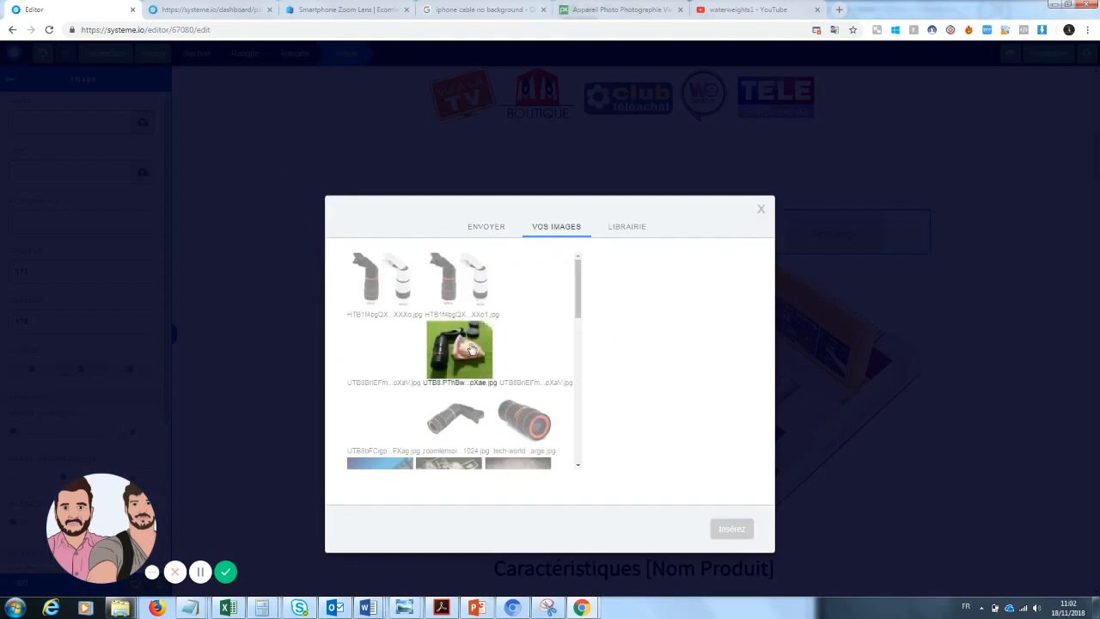
left_click(461, 427)
left_click(525, 421)
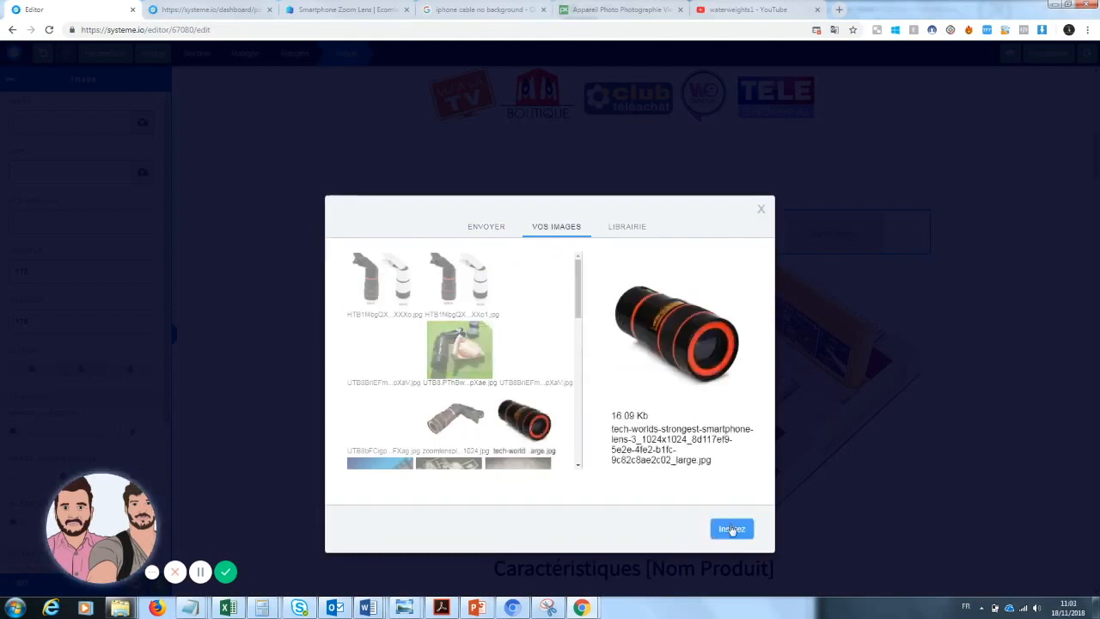
left_click(731, 529)
left_click(948, 396)
Replace the game console image beside the product promises with the first uploaded picture of the black and white clip-on lenses
left_click(813, 503)
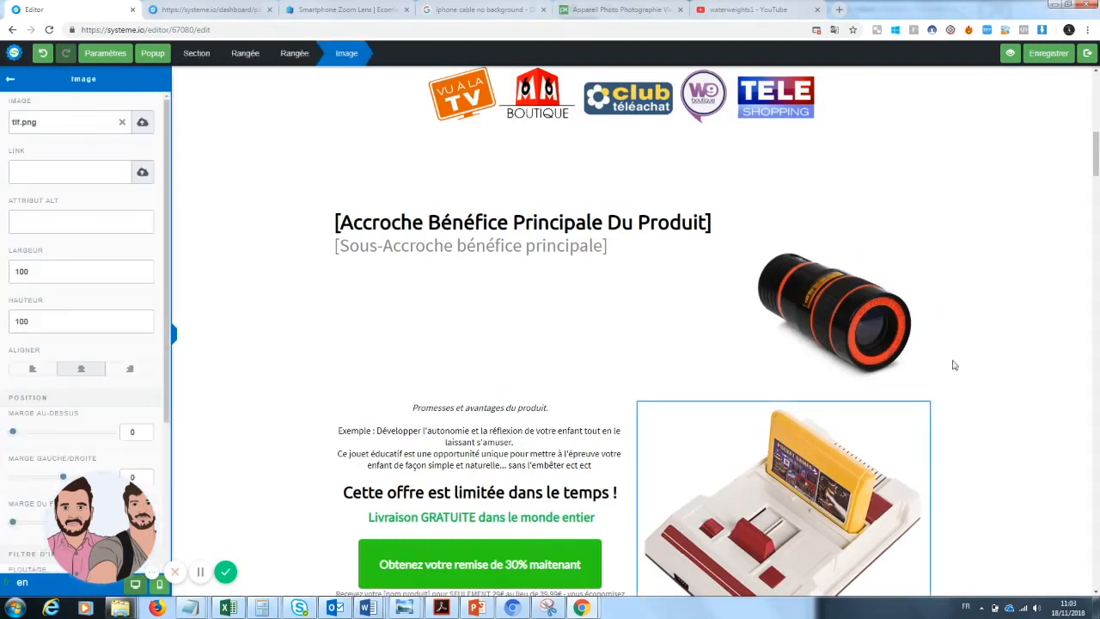
left_click(142, 125)
left_click(557, 250)
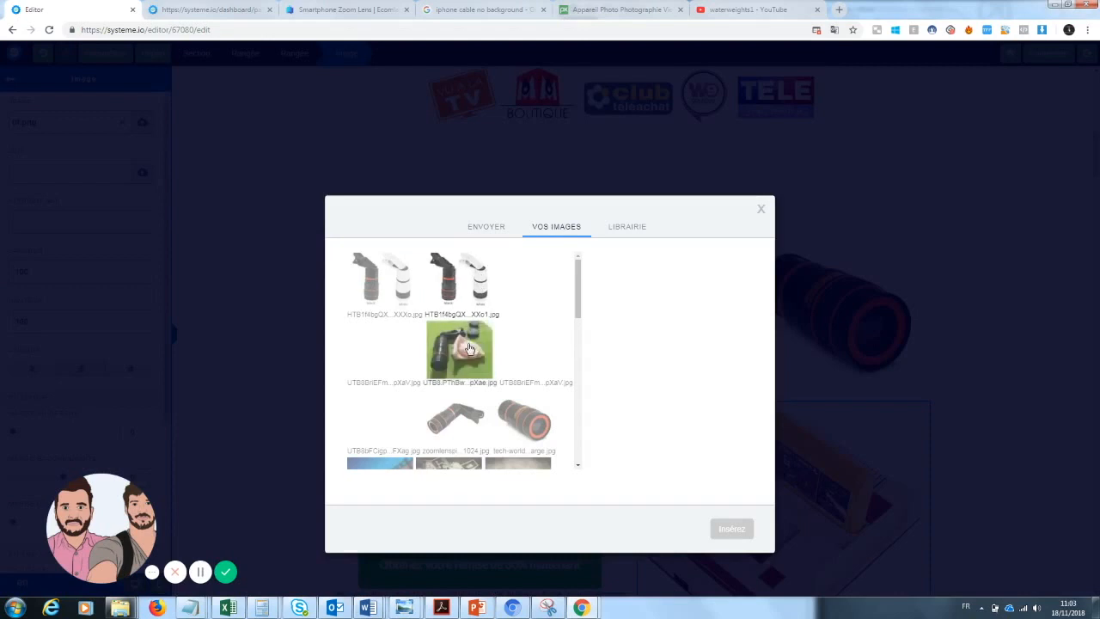
mouse_move(575, 300)
left_mouse_down()
mouse_move(577, 368)
mouse_move(584, 301)
mouse_move(582, 388)
mouse_move(593, 289)
left_mouse_up()
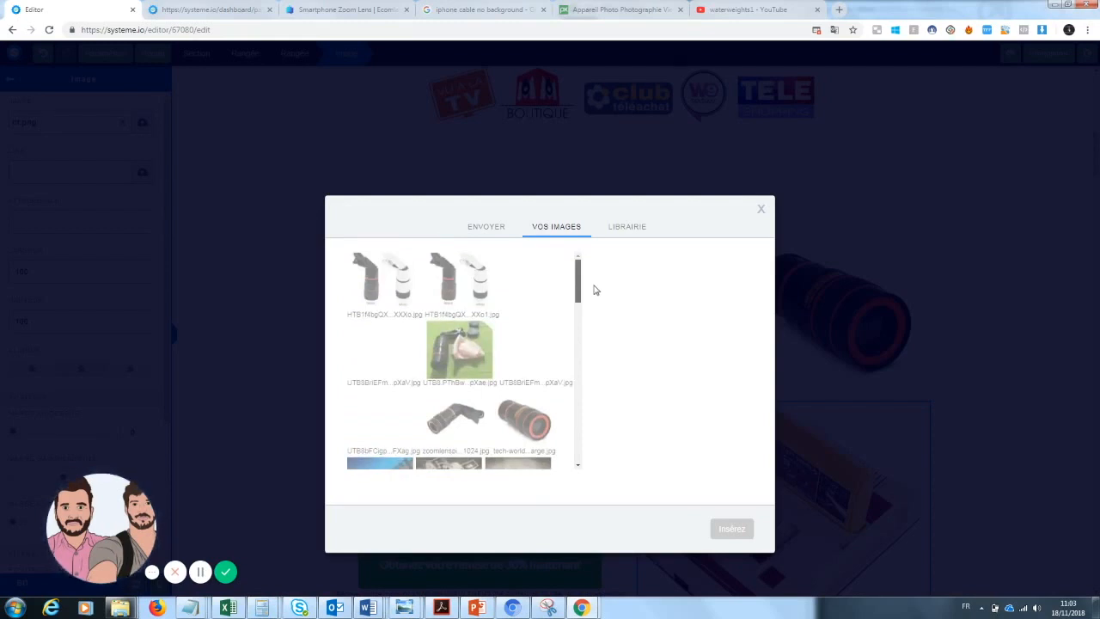
left_click_drag(590, 314, 592, 287)
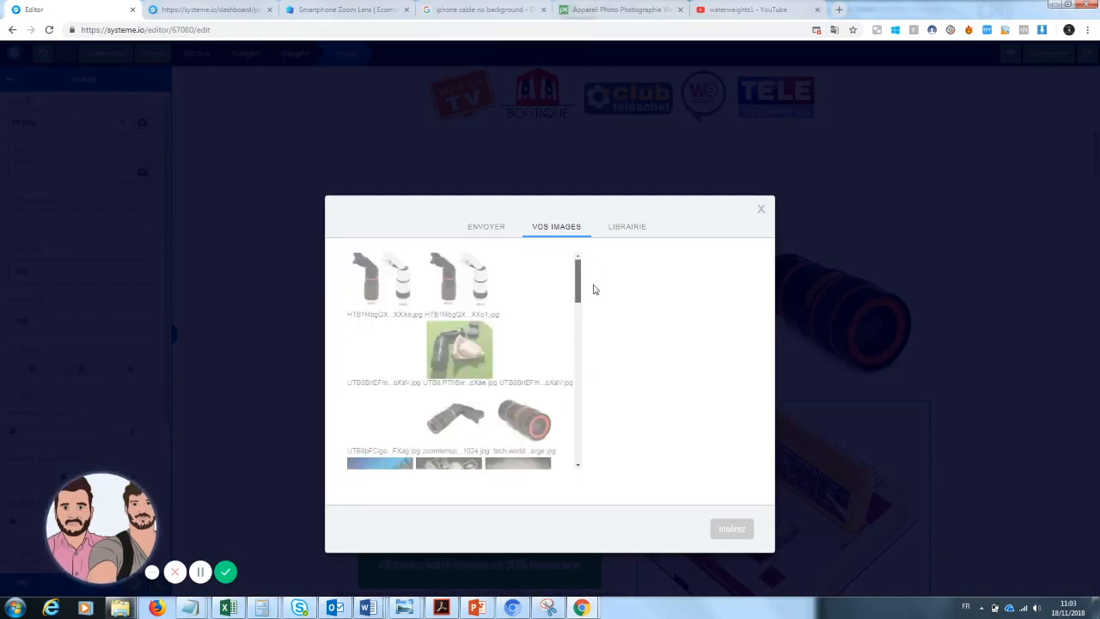
left_click(381, 275)
left_click(378, 352)
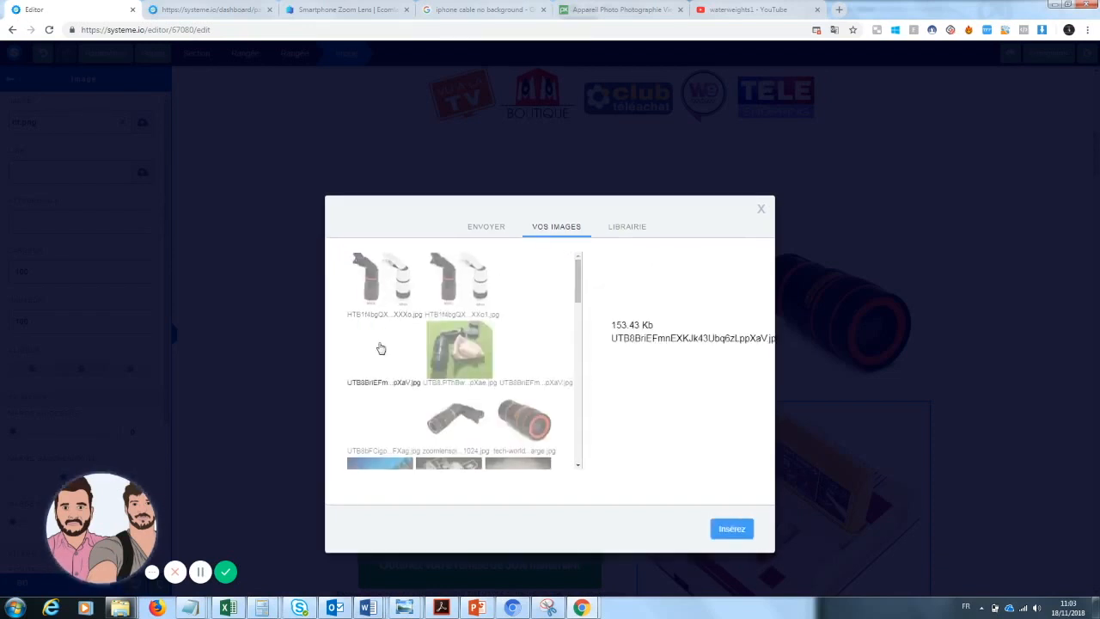
left_click(381, 307)
left_click(731, 525)
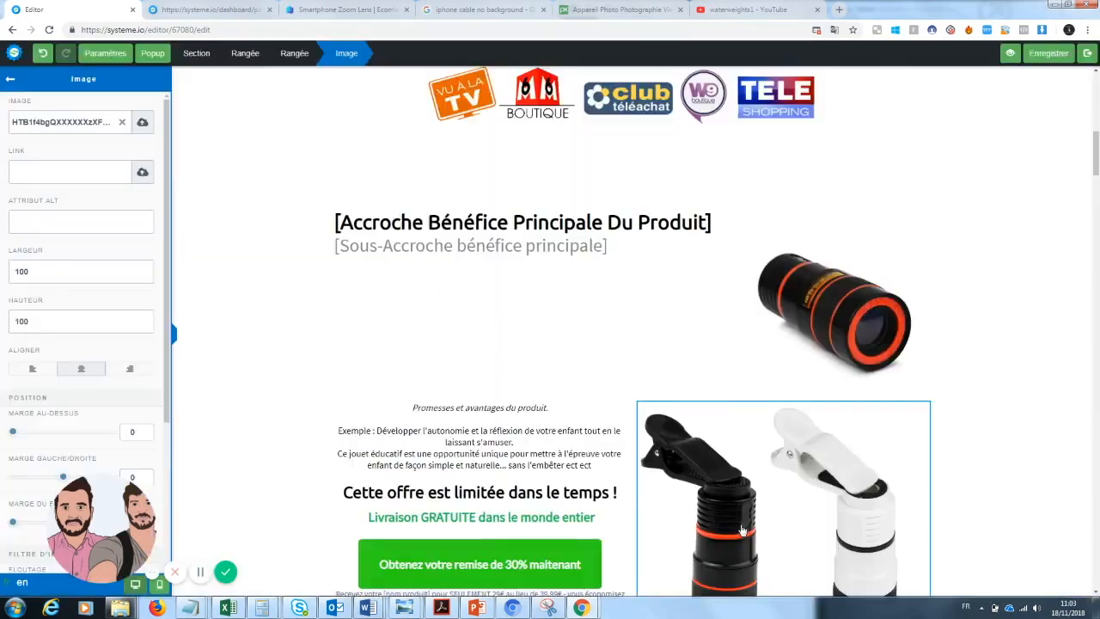
Replace the main benefit headline placeholder with "Prendre des photos sans dépenser une fortune"
left_click(1033, 267)
left_click_drag(1095, 156, 1096, 170)
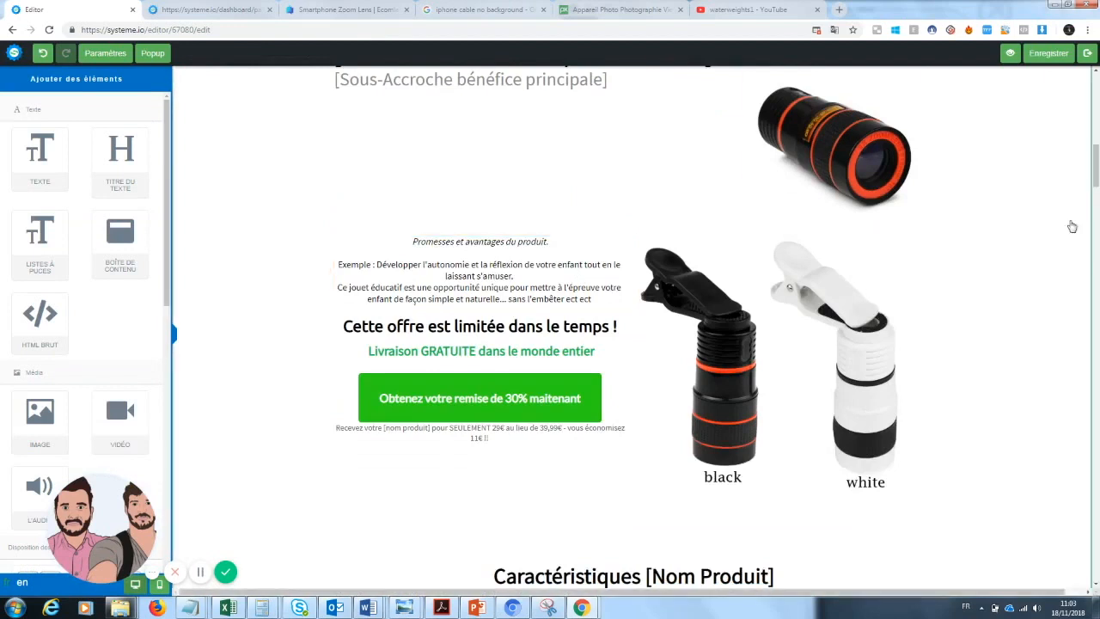
scroll(506, 254, "up", 3)
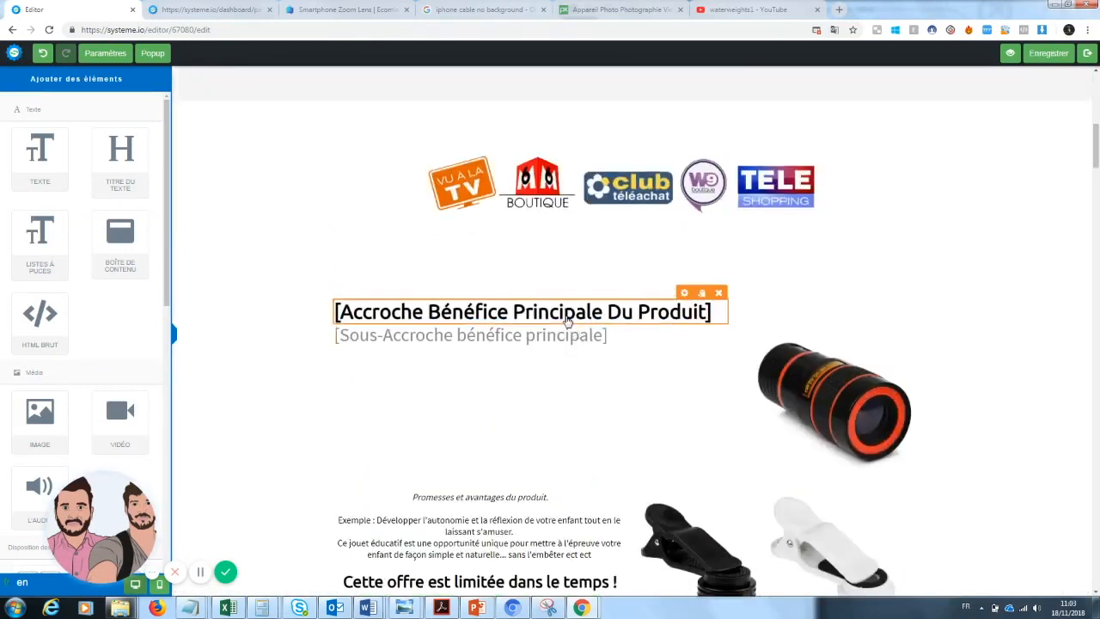
left_click(563, 318)
left_click_drag(710, 313, 328, 313)
left_click_drag(719, 310, 312, 315)
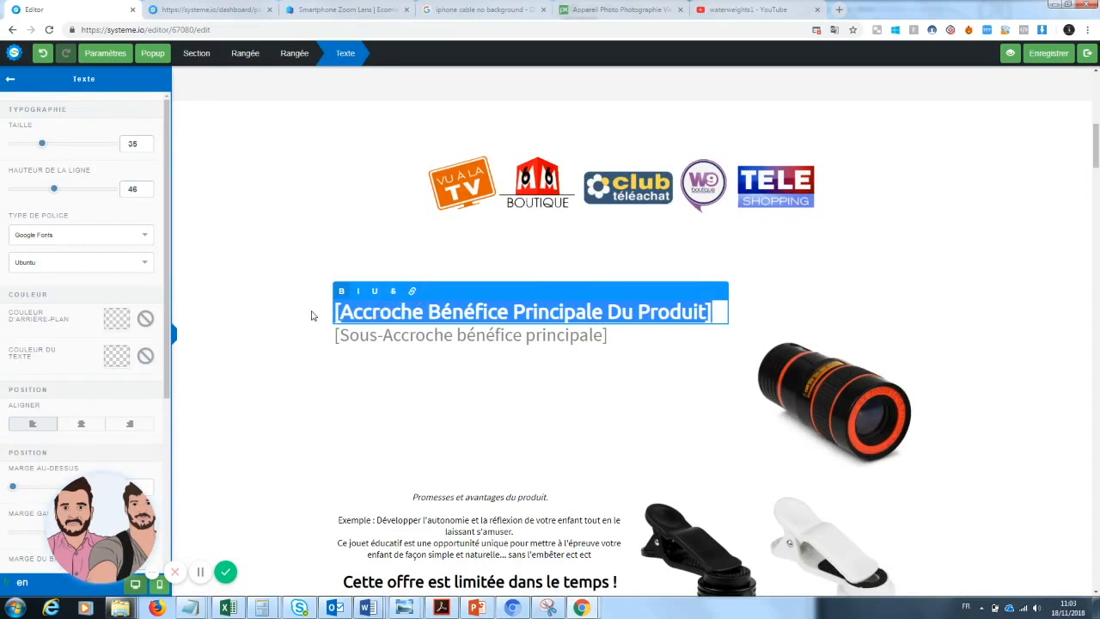
mouse_move(1097, 148)
left_mouse_down()
mouse_move(1097, 99)
mouse_move(1097, 155)
left_mouse_up()
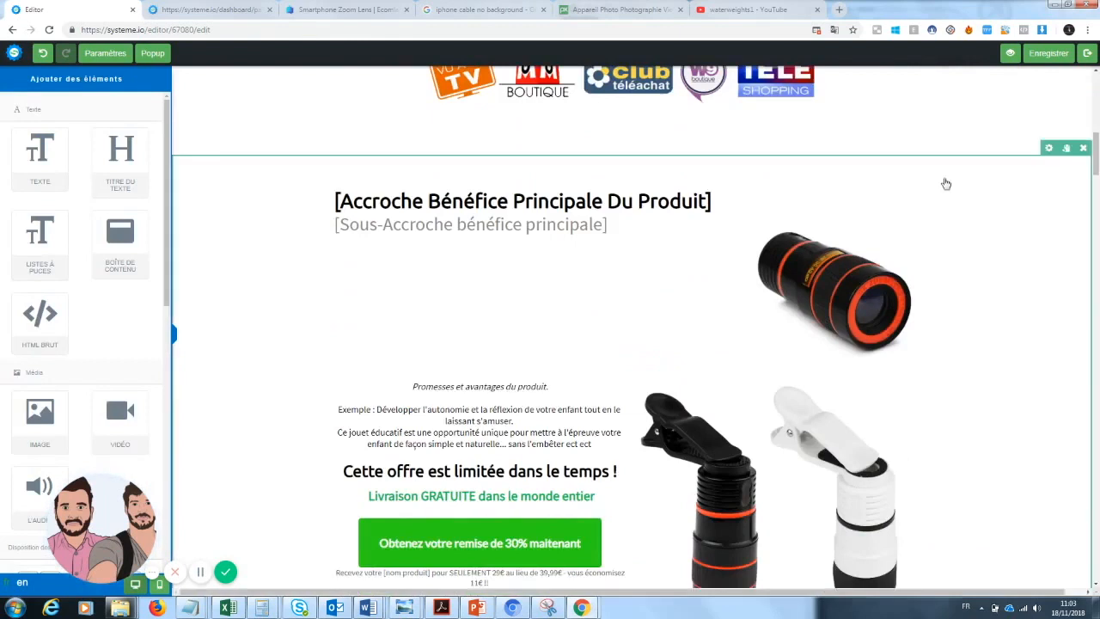
double_click(617, 201)
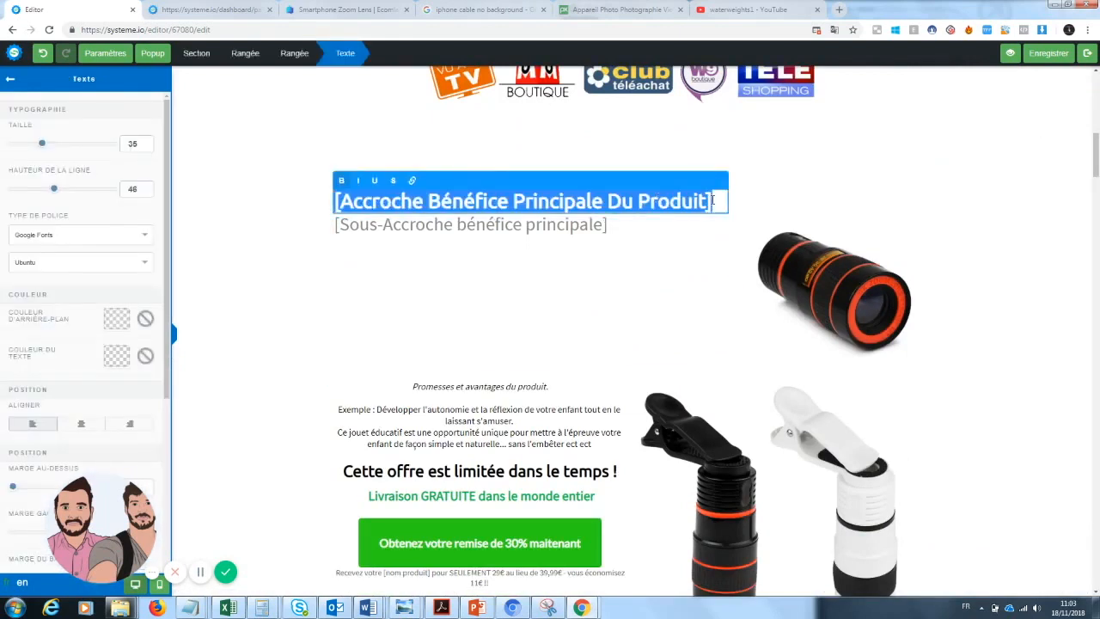
type("Prendre ")
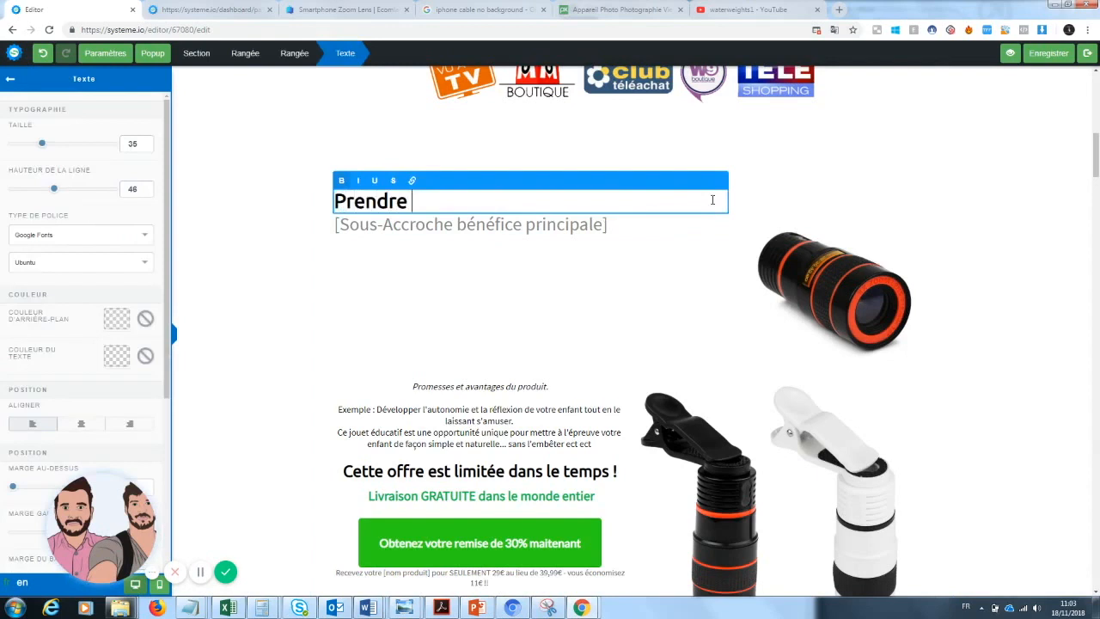
type("des photos sa")
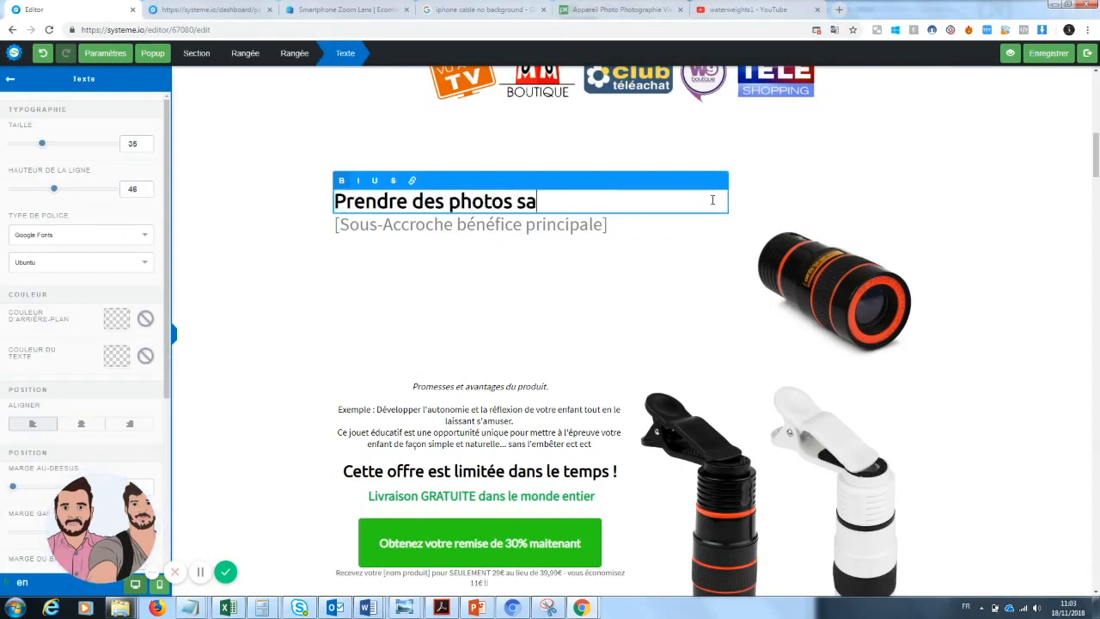
type("ns aucun")
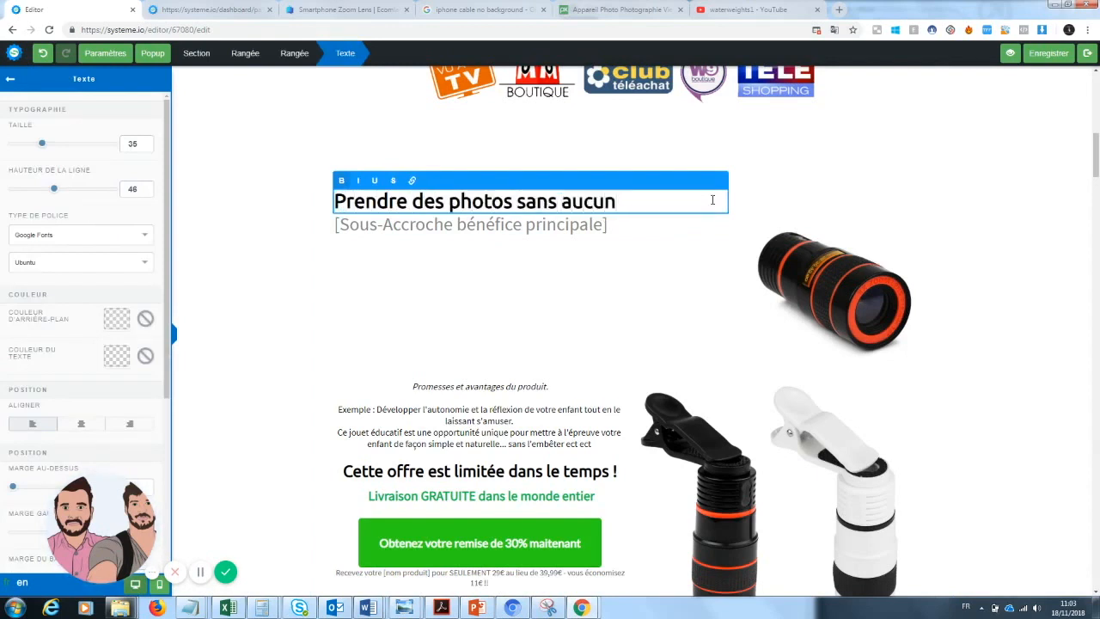
type(" maté")
key("BackSpace")
key("BackSpace")
key("BackSpace")
key("BackSpace")
key("BackSpace")
key("BackSpace")
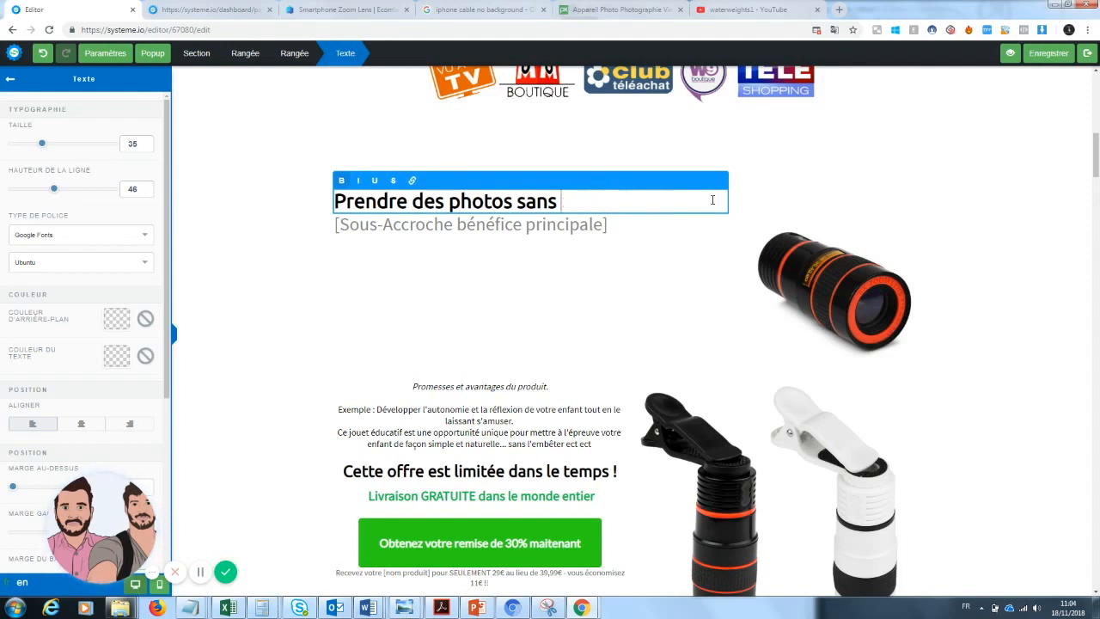
type("épenser une p")
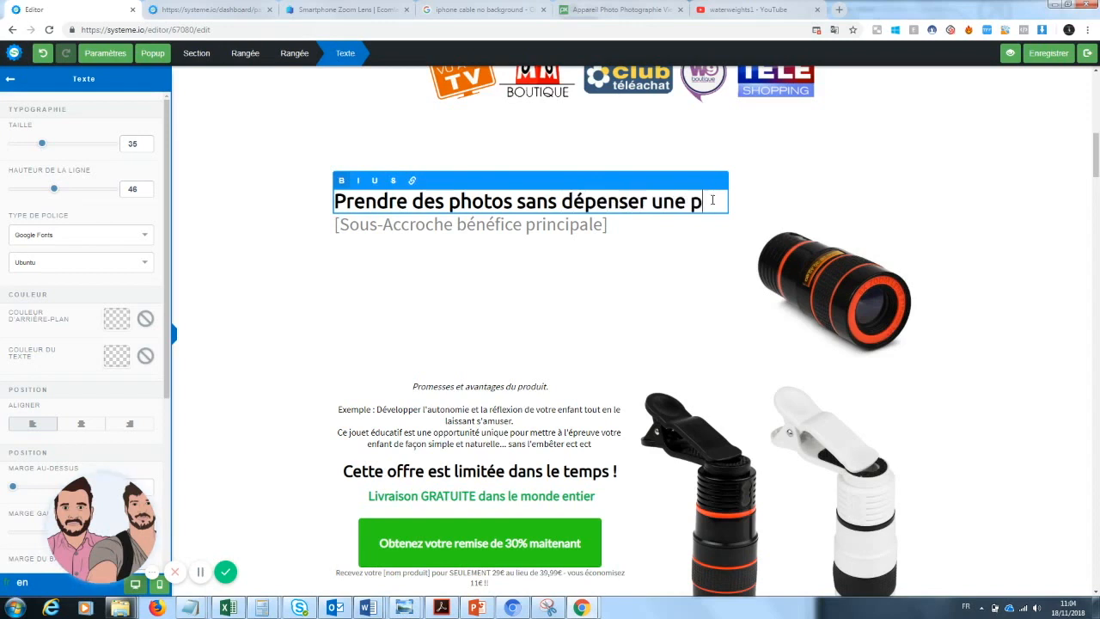
key("BackSpace")
type("foru")
key("BackSpace")
type("tune")
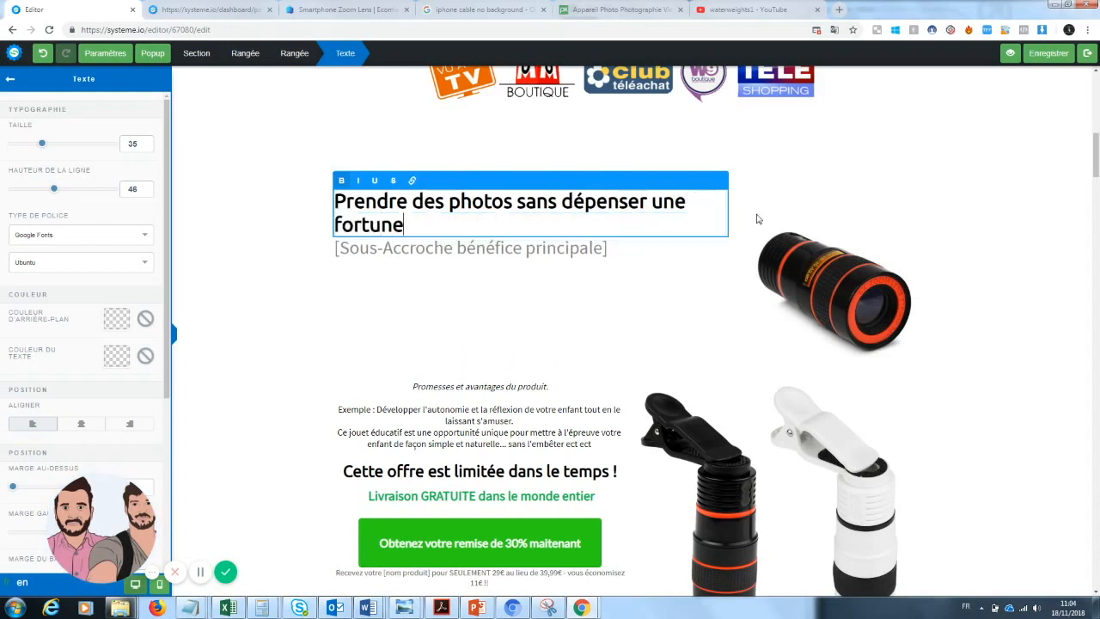
left_click(689, 270)
Underline the word "fortune" in the main benefit headline
left_click(652, 232)
double_click(382, 226)
left_click(376, 184)
left_click(511, 338)
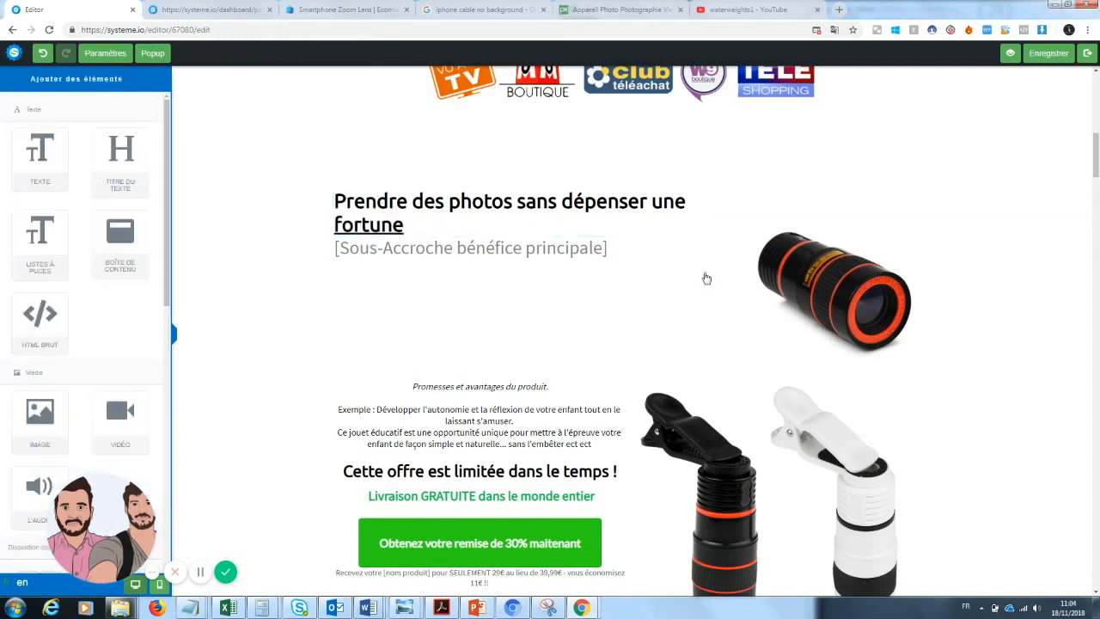
Replace the sub-headline placeholder below the main benefit headline with "Enfin des photos qualité pro à prix accessible"
left_click(535, 250)
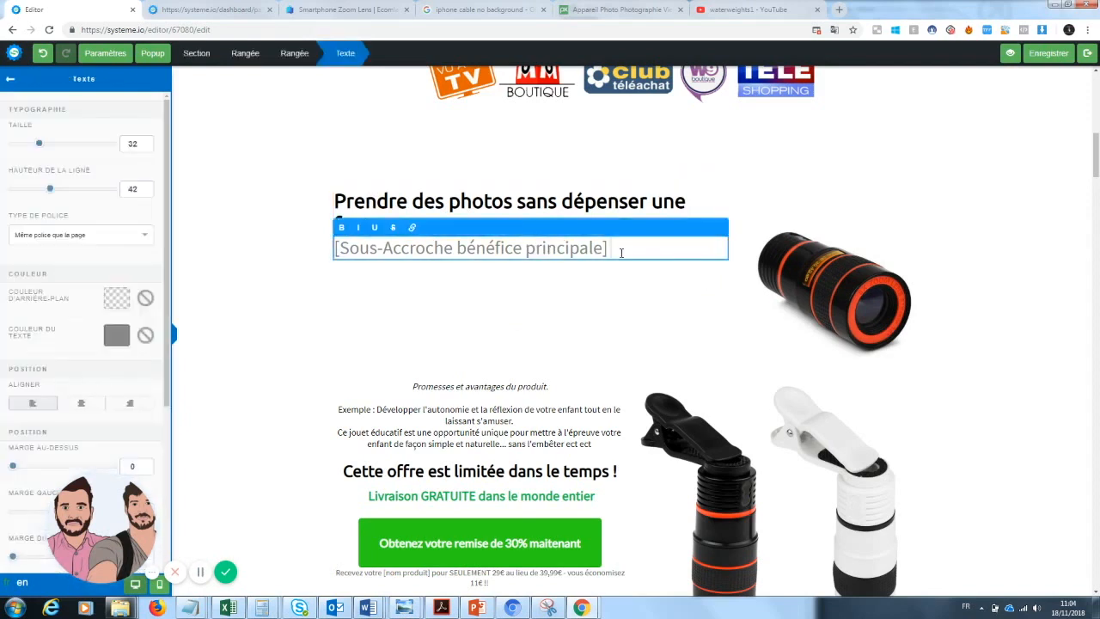
left_click_drag(621, 248, 289, 258)
type("E")
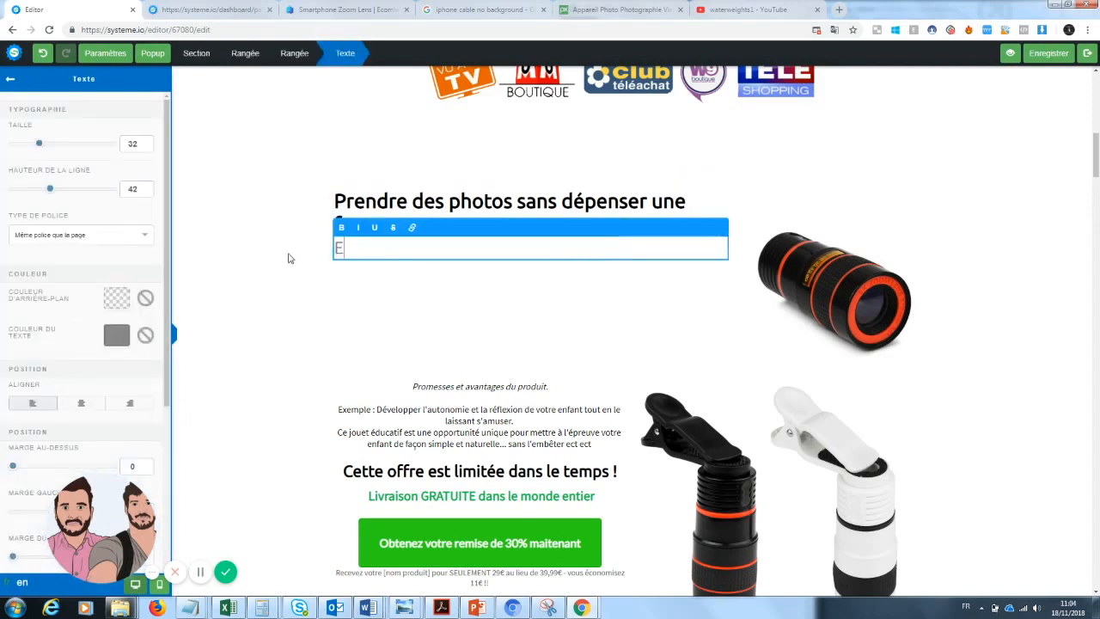
type("nfin des ph")
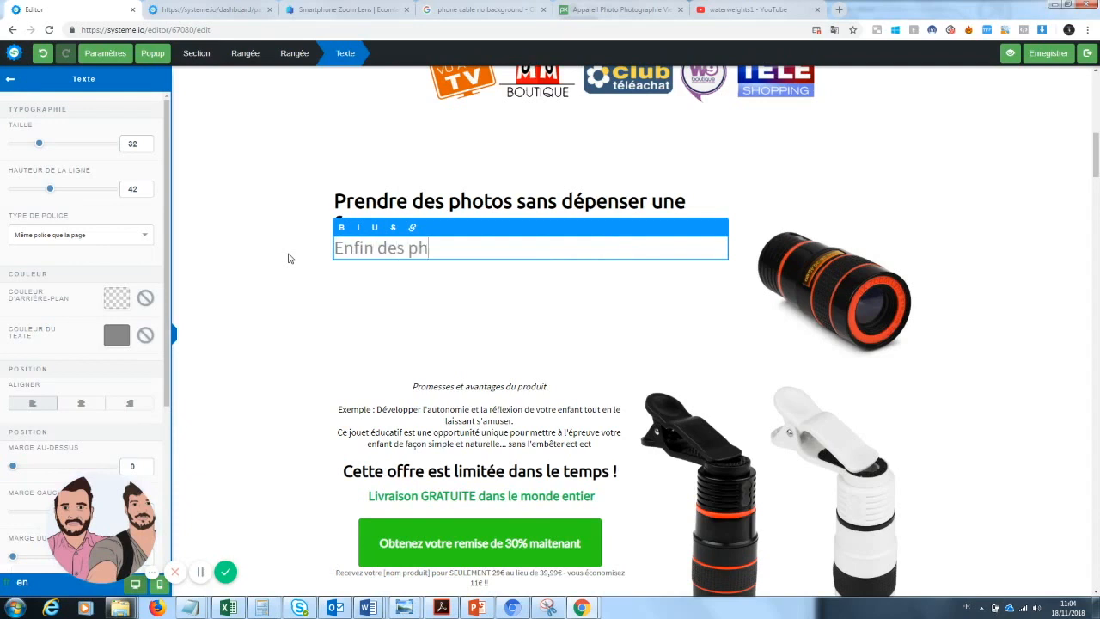
type("otos quali")
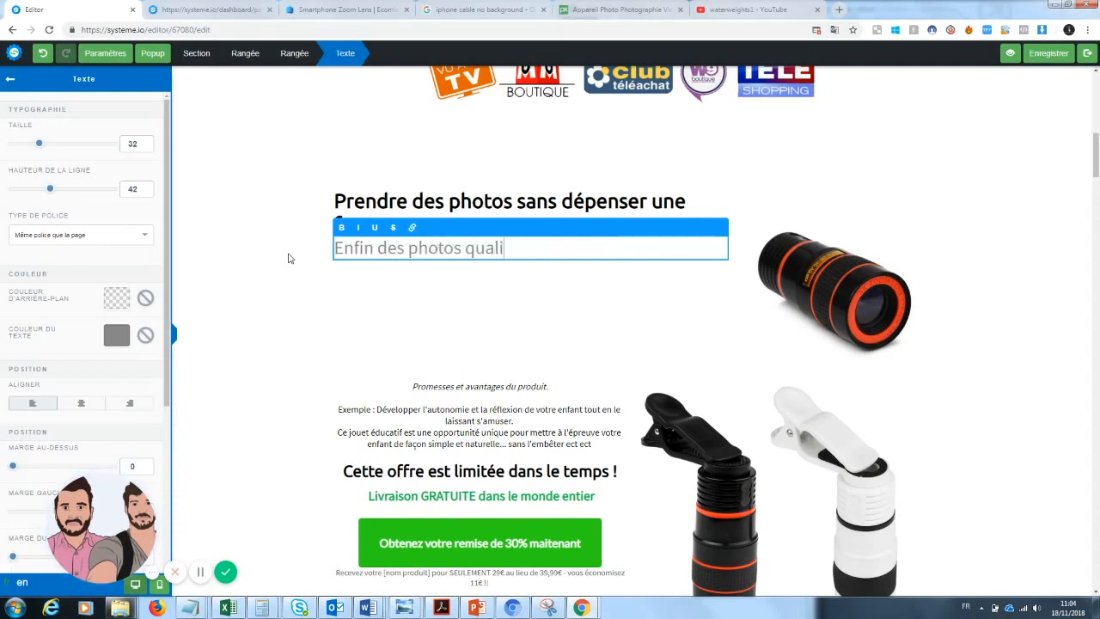
type("té pro à prix accessible")
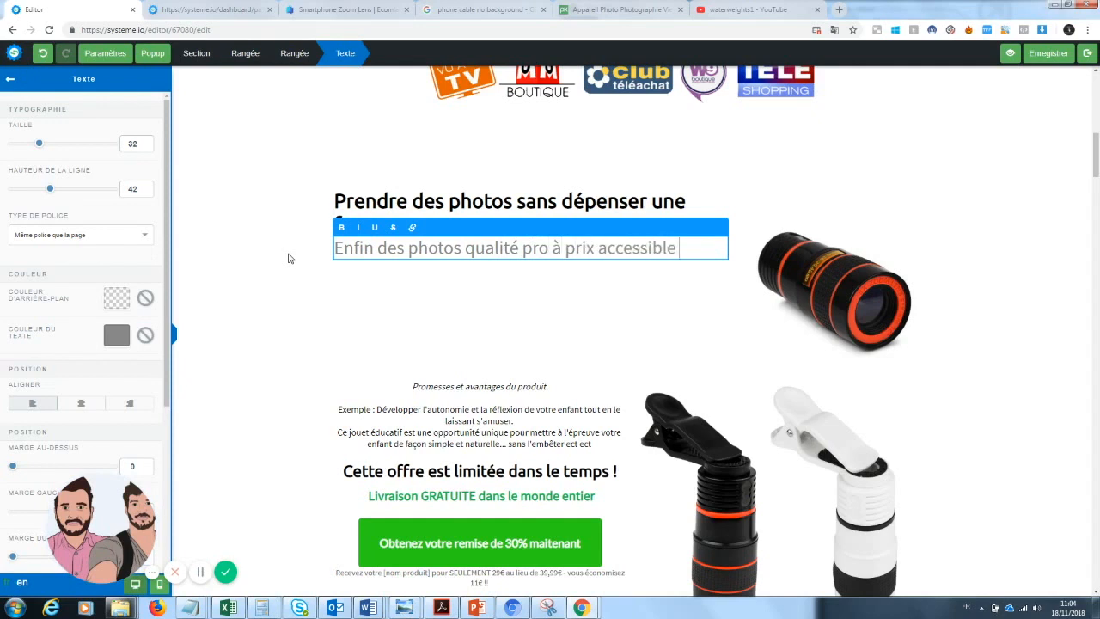
left_click(384, 329)
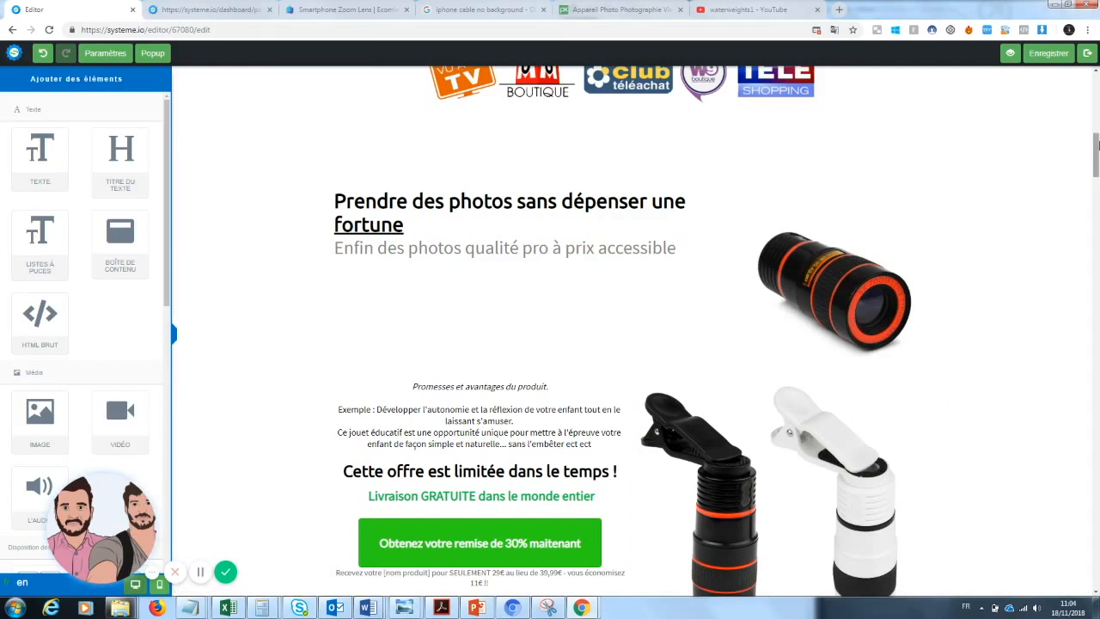
Clear the placeholder text of product promises and advantages above "Cette offre est limitée dans le temps !"
scroll(923, 335, "down", 2)
scroll(623, 336, "up", 2)
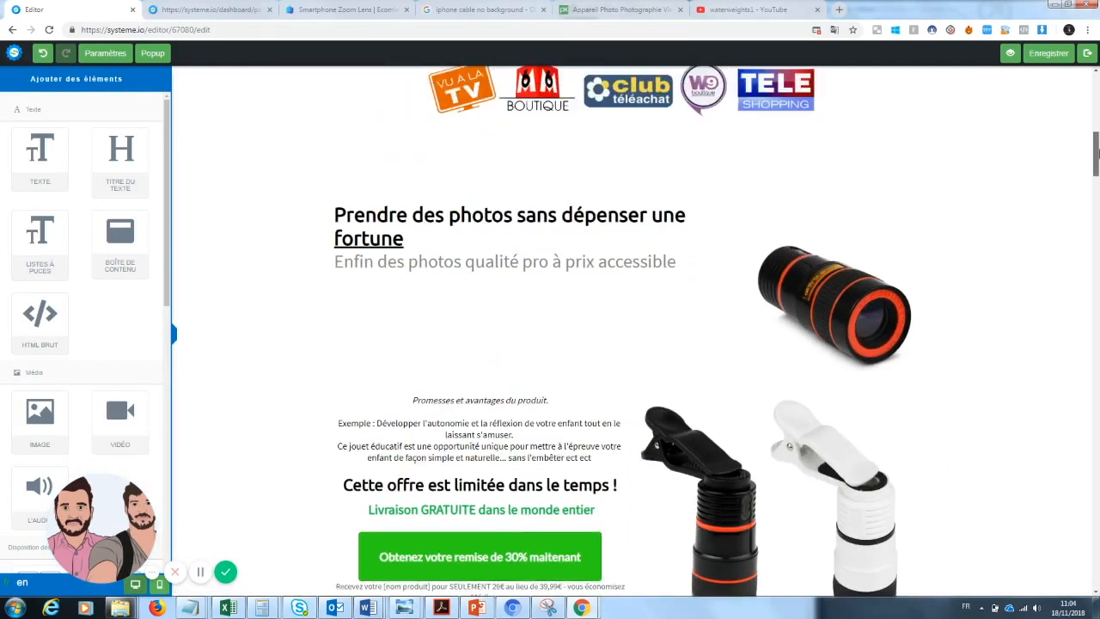
scroll(517, 314, "down", 1)
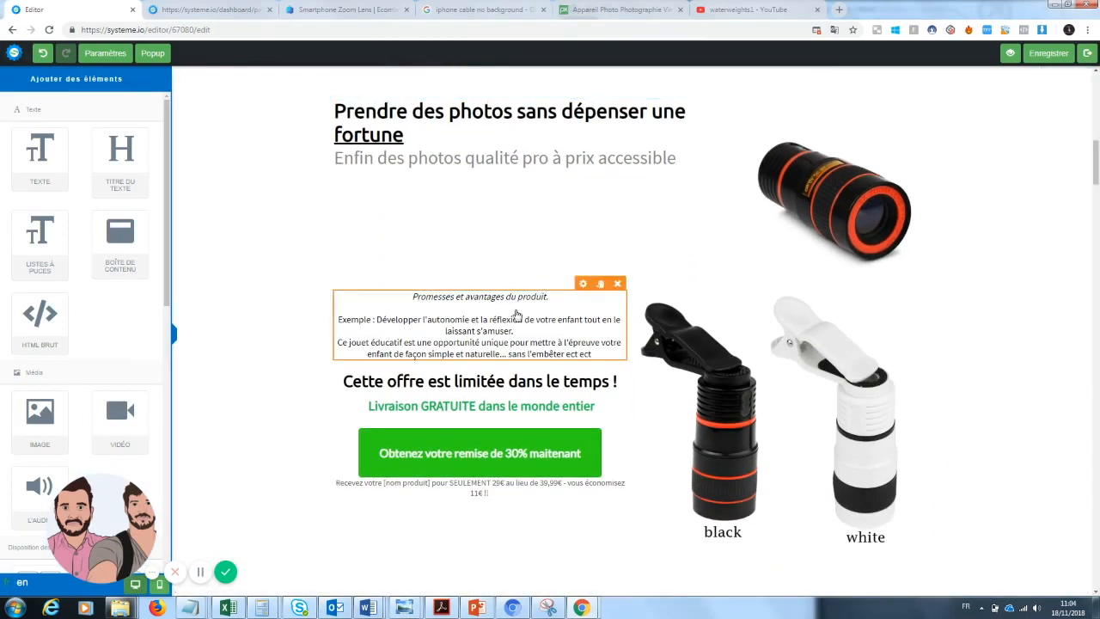
left_click(517, 314)
left_click_drag(597, 354, 362, 294)
key("BackSpace")
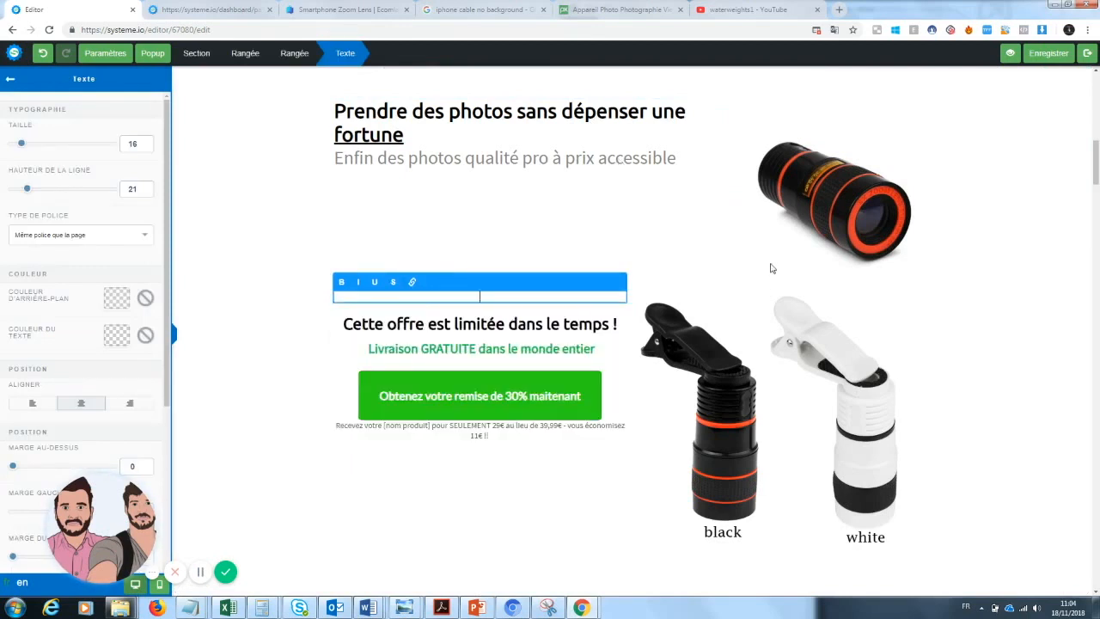
Delete the image of the black and white clip-on lenses beside the limited-time offer
left_click(804, 384)
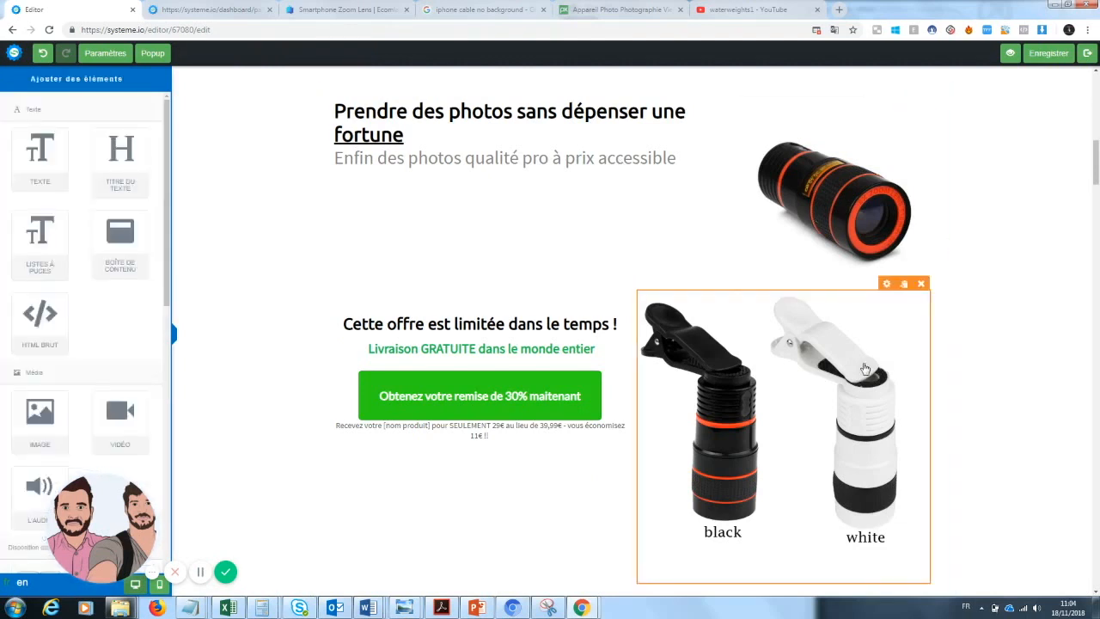
left_click(921, 283)
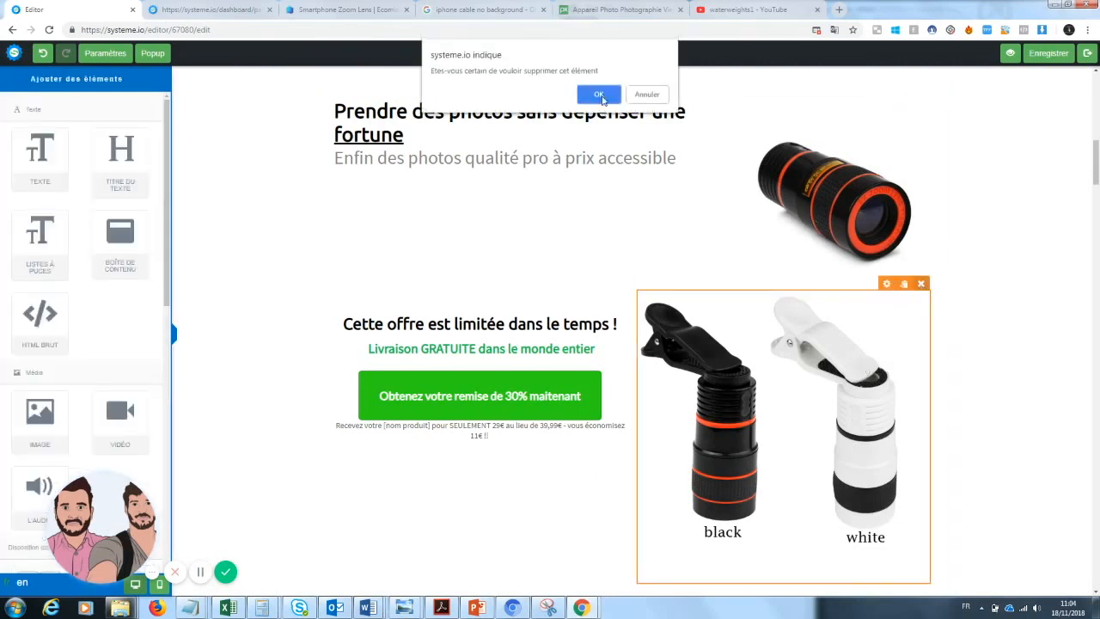
left_click(599, 95)
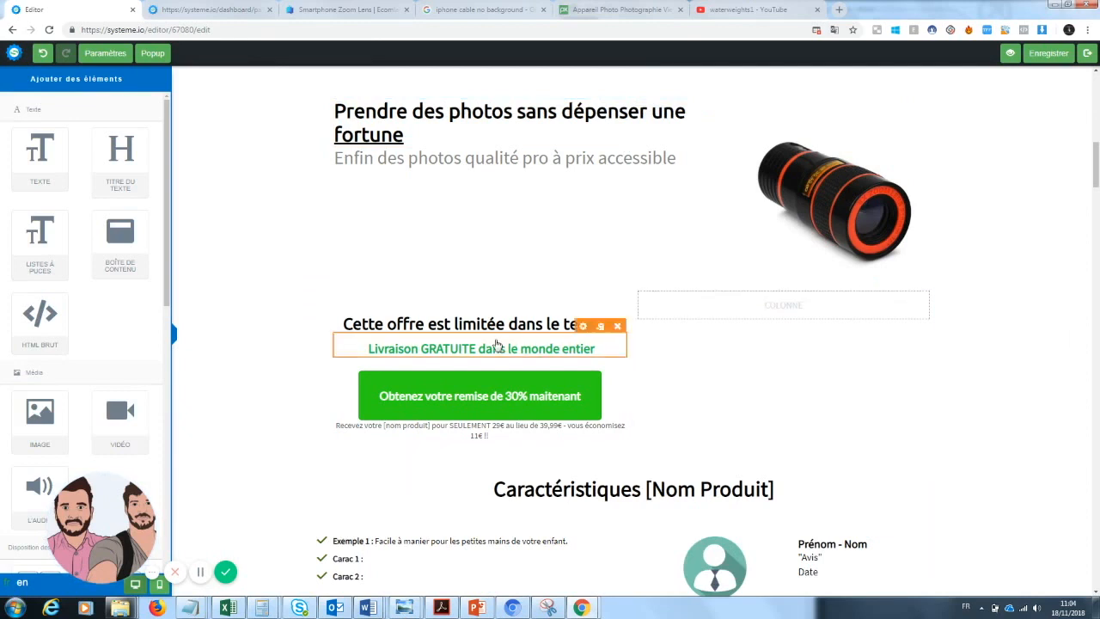
Add a full-width text element between the main benefit headline row and the limited-time offer row, and clear its placeholder text
left_click_drag(40, 155, 483, 239)
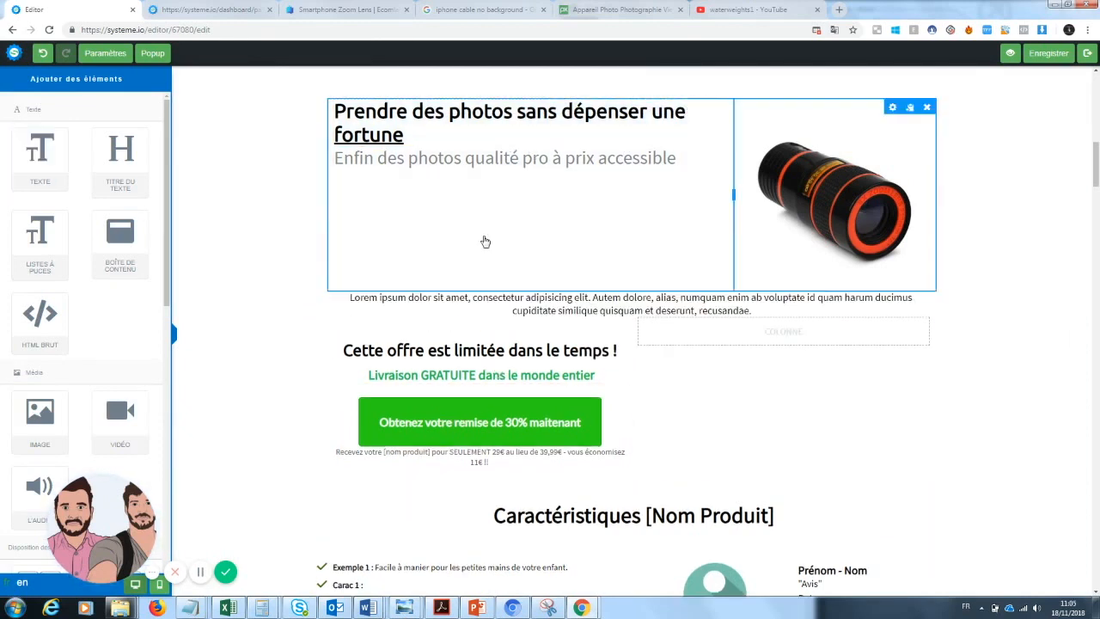
left_click(764, 312)
left_click_drag(764, 312, 337, 301)
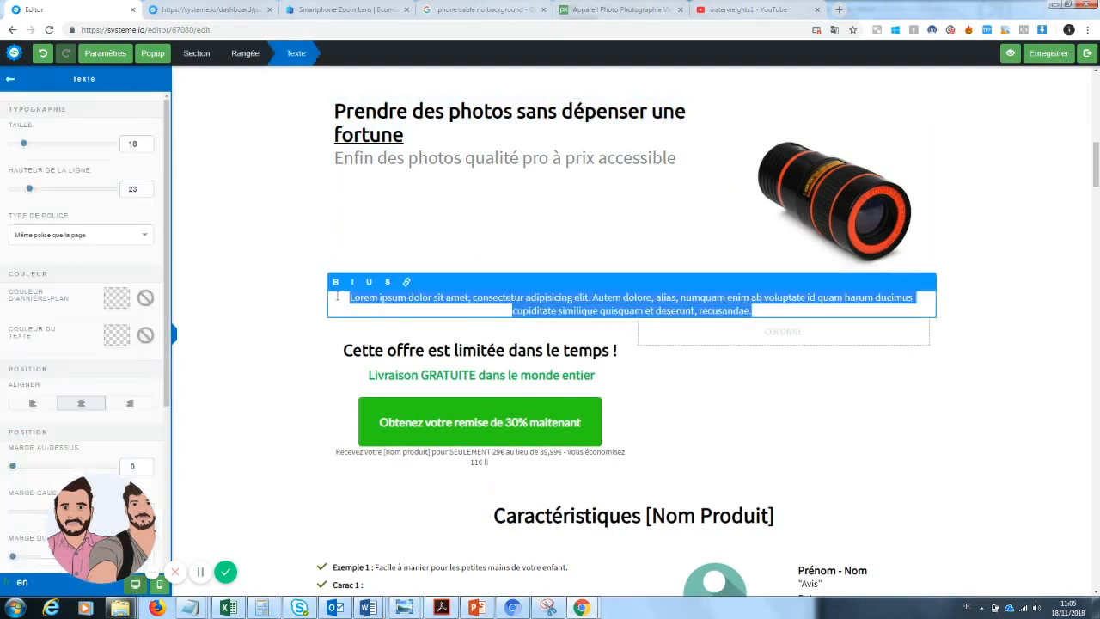
key("BackSpace")
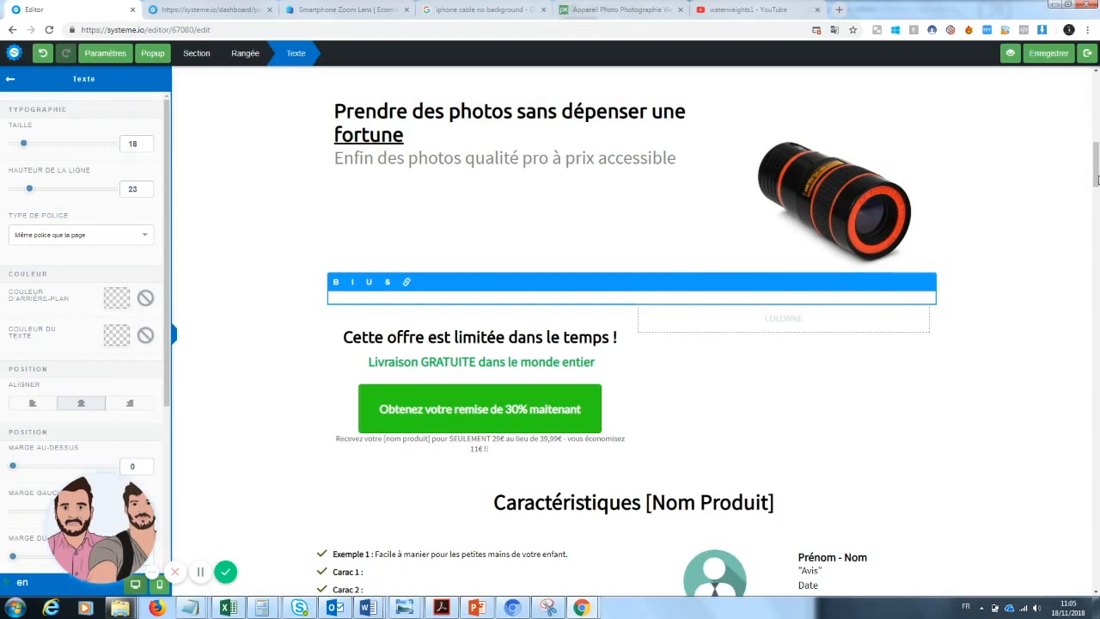
left_click(682, 323)
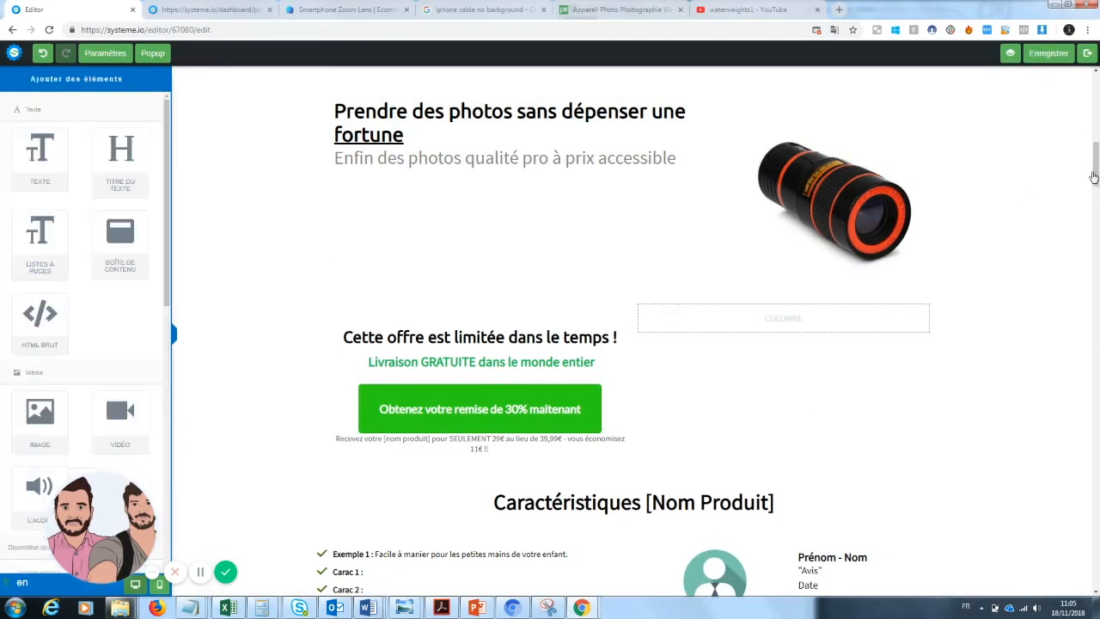
Write "Le produit que les fans de photographie attendaient est enfin arrivé..." in the empty text element above the limited-time offer
left_click(678, 299)
type("L")
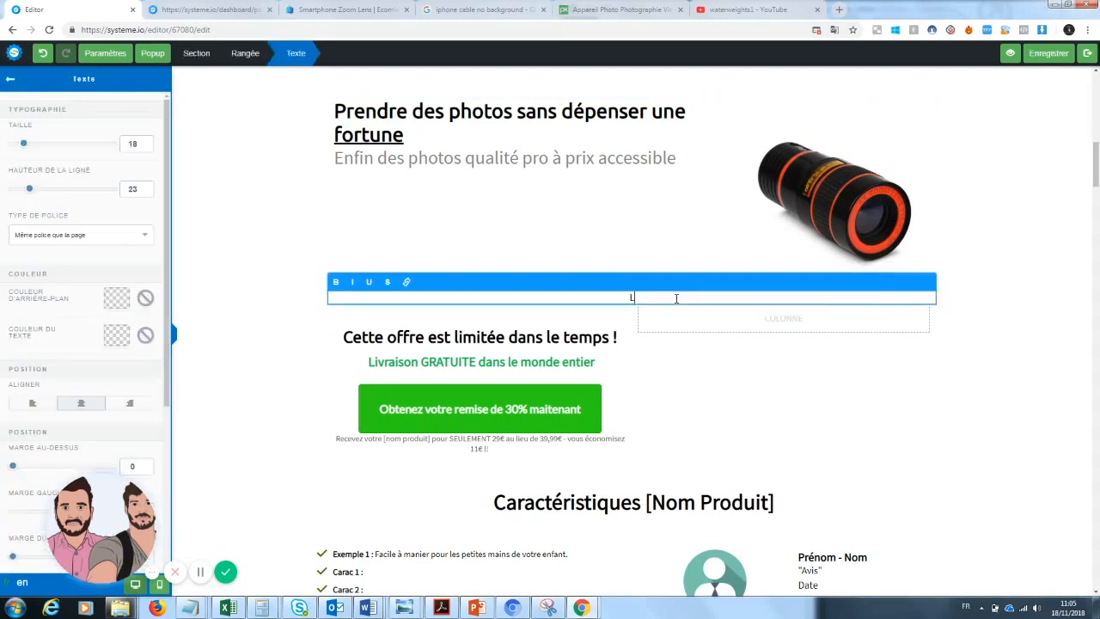
type("e produit ")
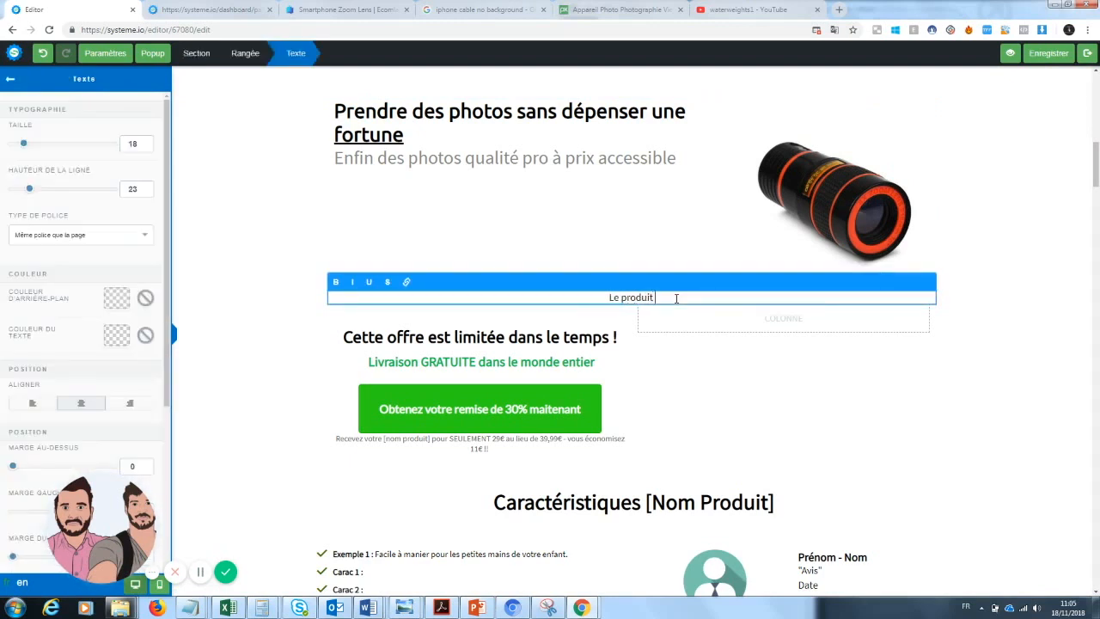
type("que les fans de photogr")
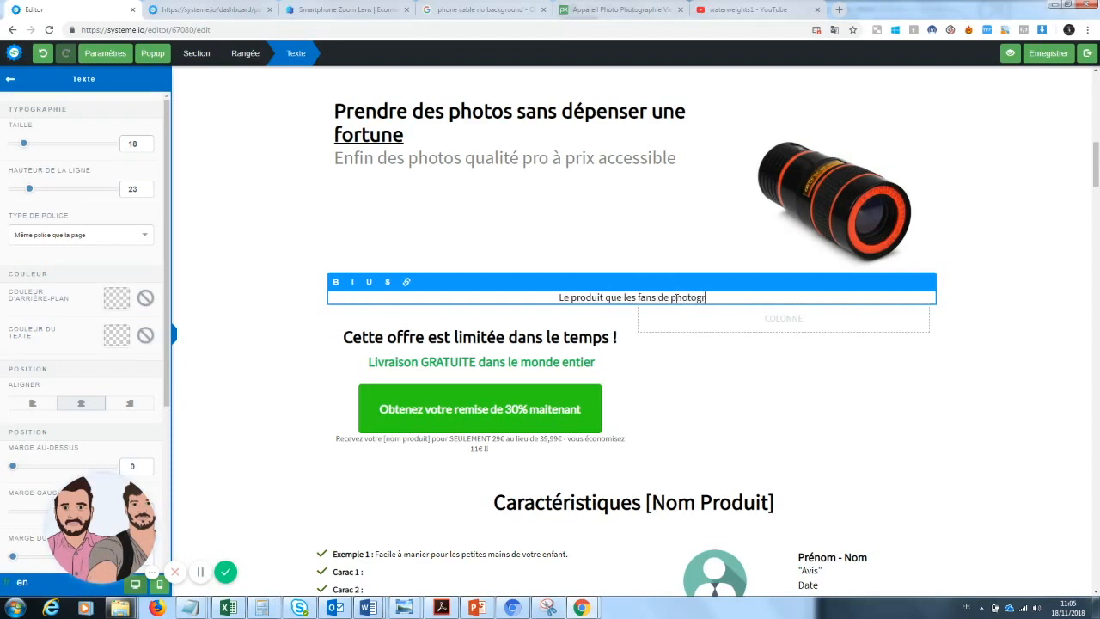
type("aphie a")
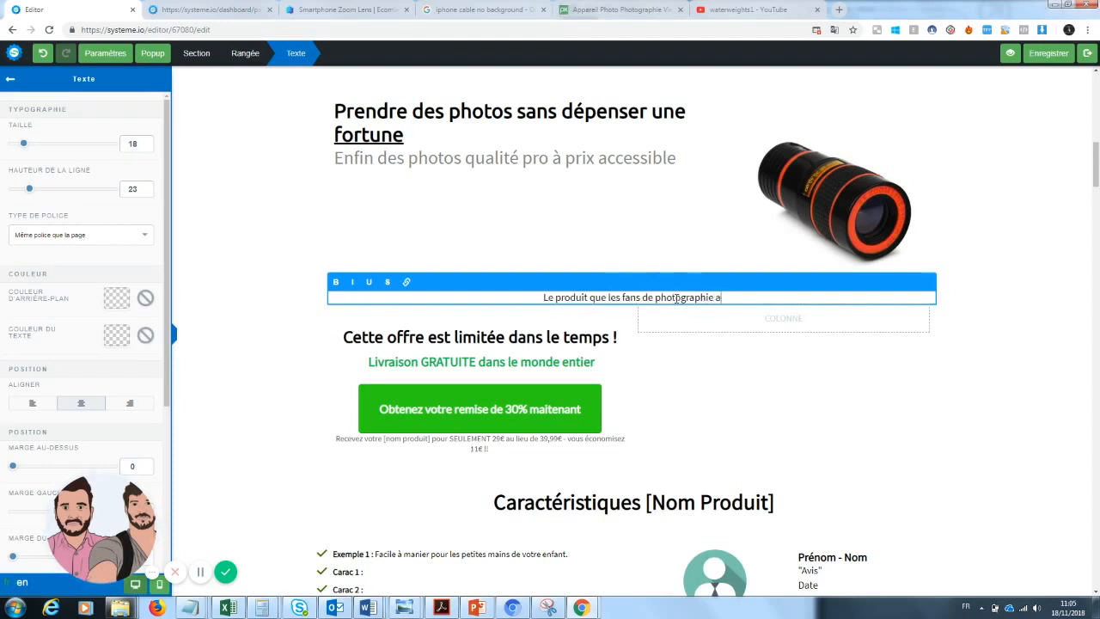
type("ttendaient est")
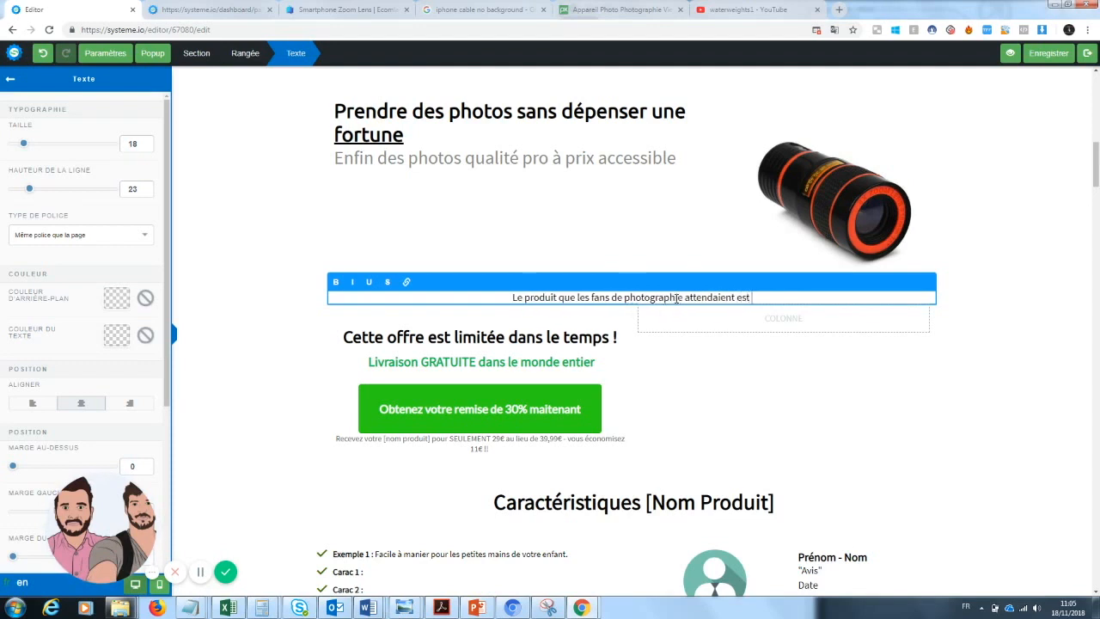
type(" enfin arrivé.")
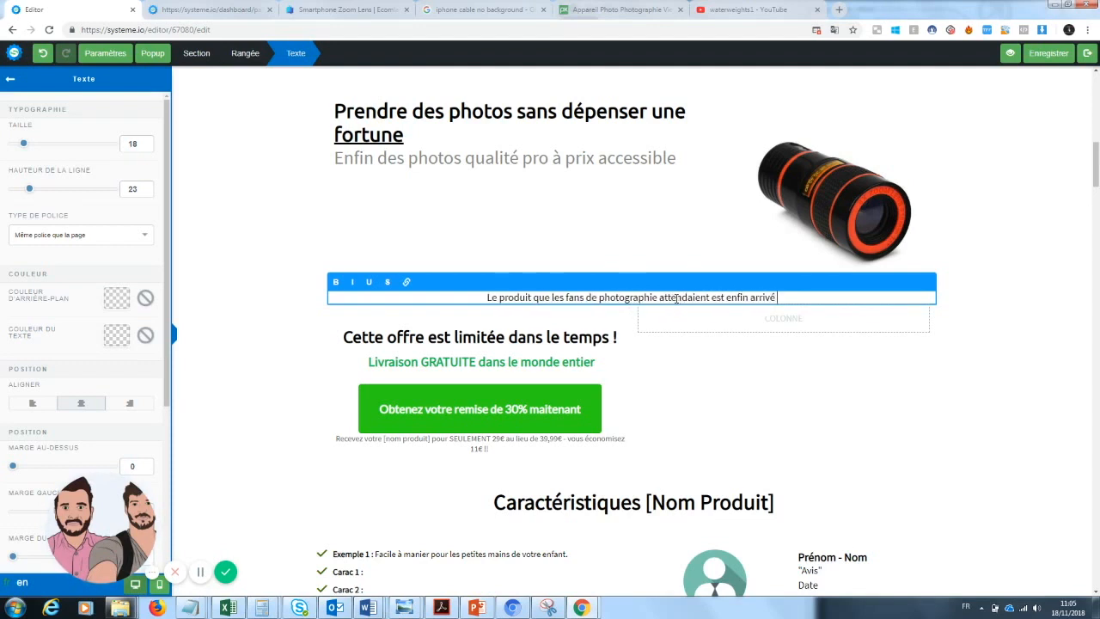
type("..")
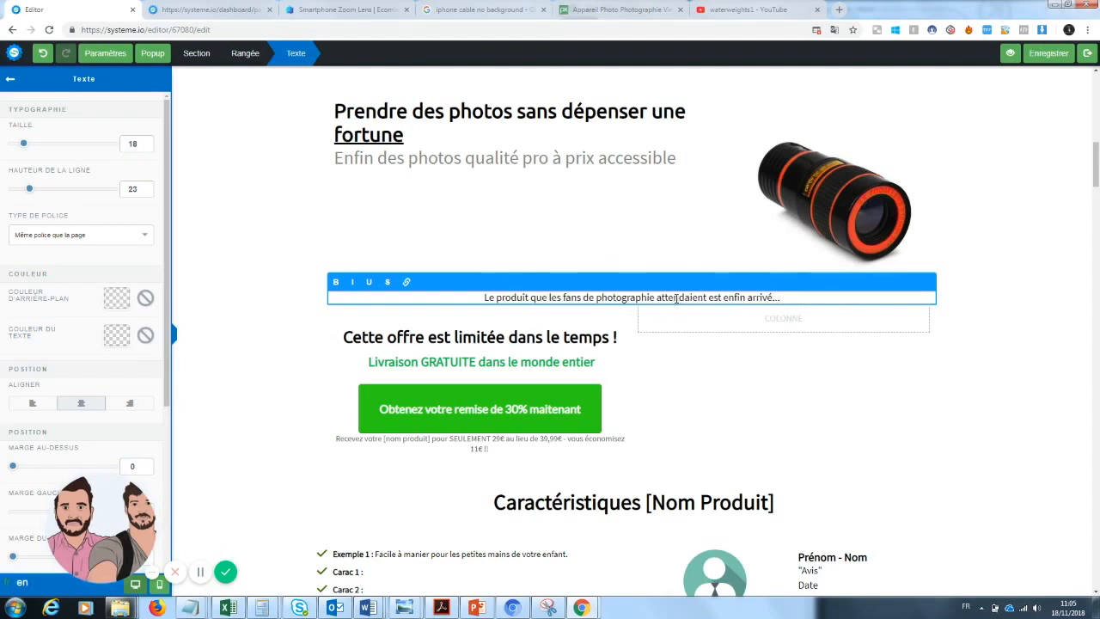
Insert two rows of 2/3 and 1/3 columns between "Le produit que les fans de photographie attendaient..." and the limited-time offer row
left_click(688, 361)
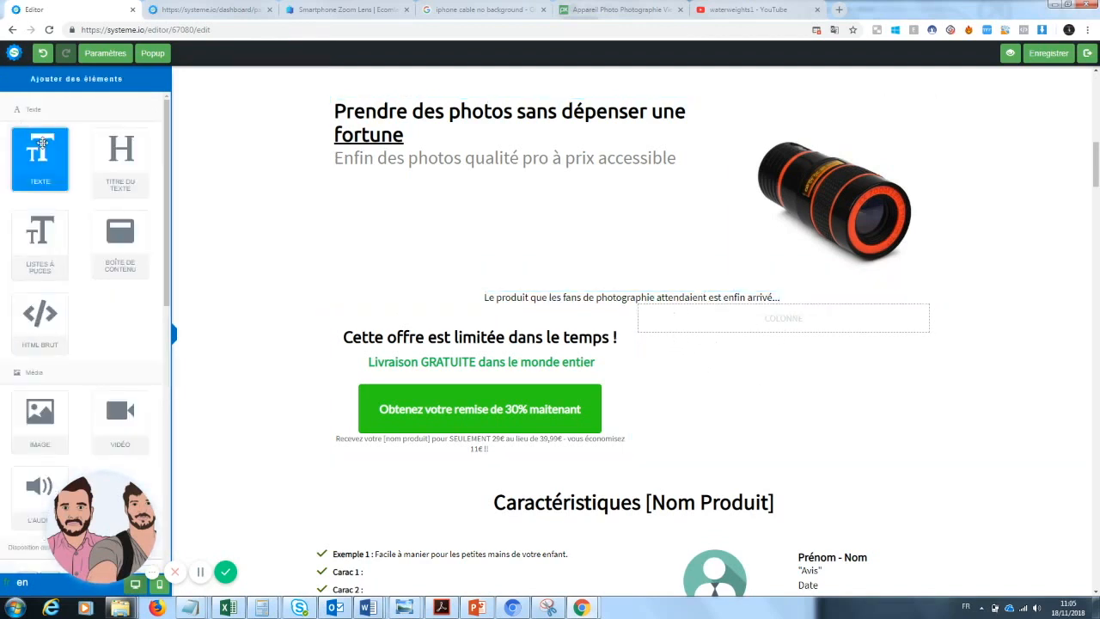
left_click_drag(167, 287, 168, 440)
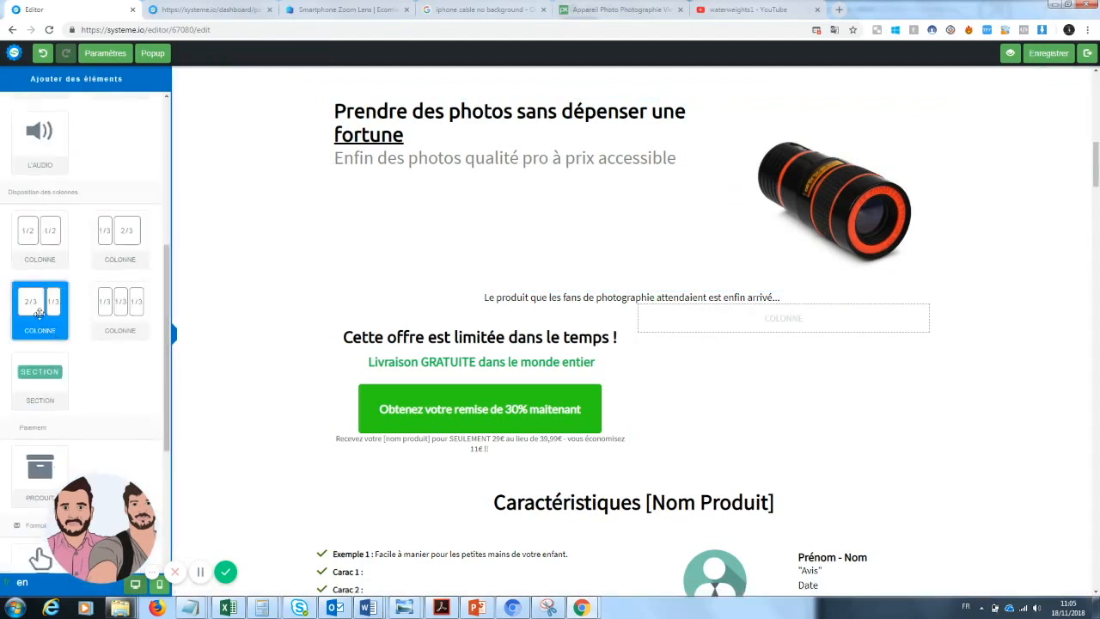
left_click_drag(38, 310, 562, 324)
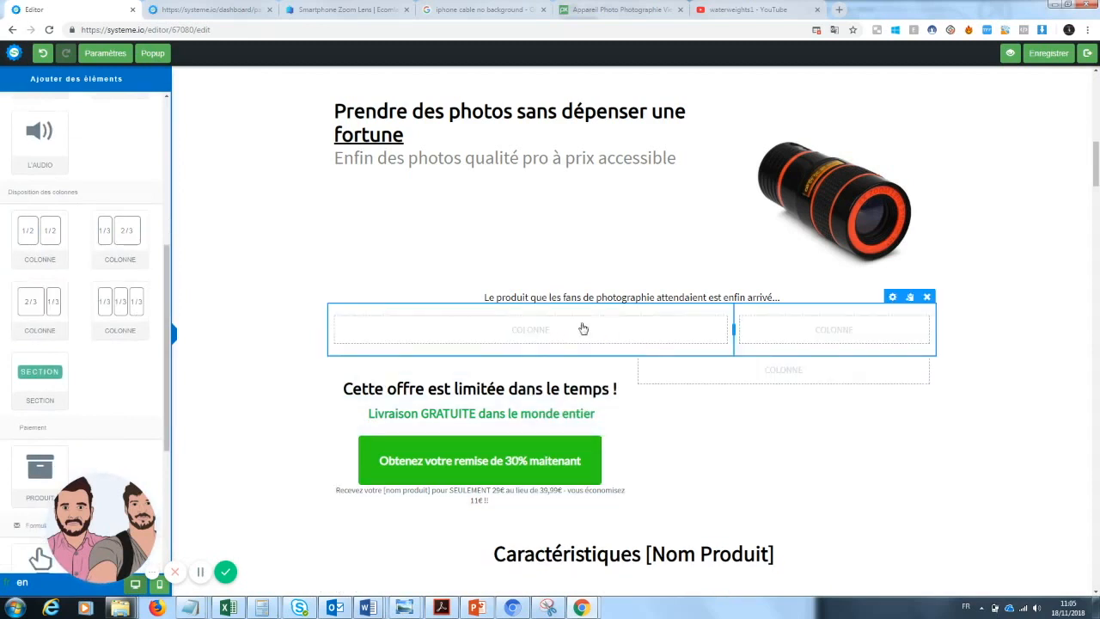
left_click_drag(32, 292, 516, 352)
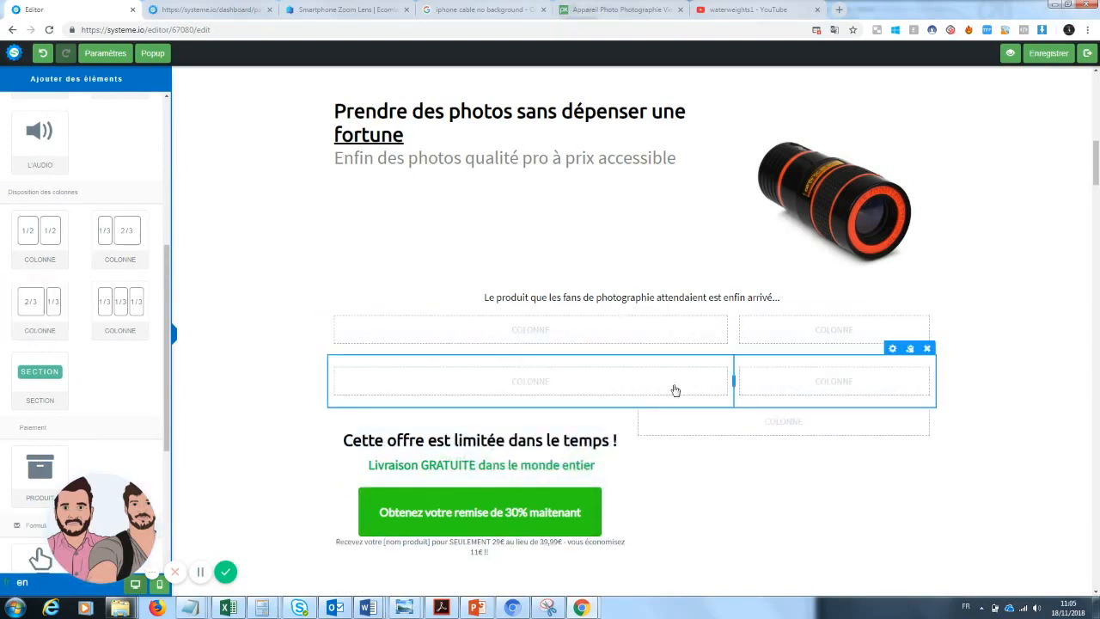
Add a text element to the wide column of the second new row and clear its placeholder text
left_click_drag(166, 265, 177, 119)
left_click_drag(40, 160, 489, 388)
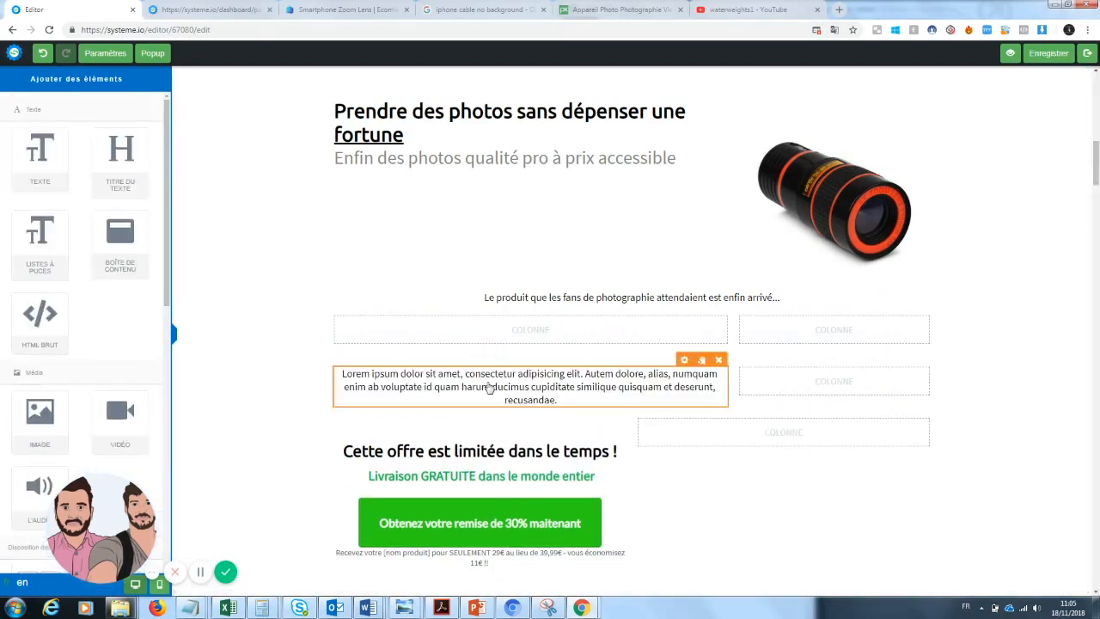
left_click(559, 400)
left_click_drag(559, 401, 337, 378)
key("BackSpace")
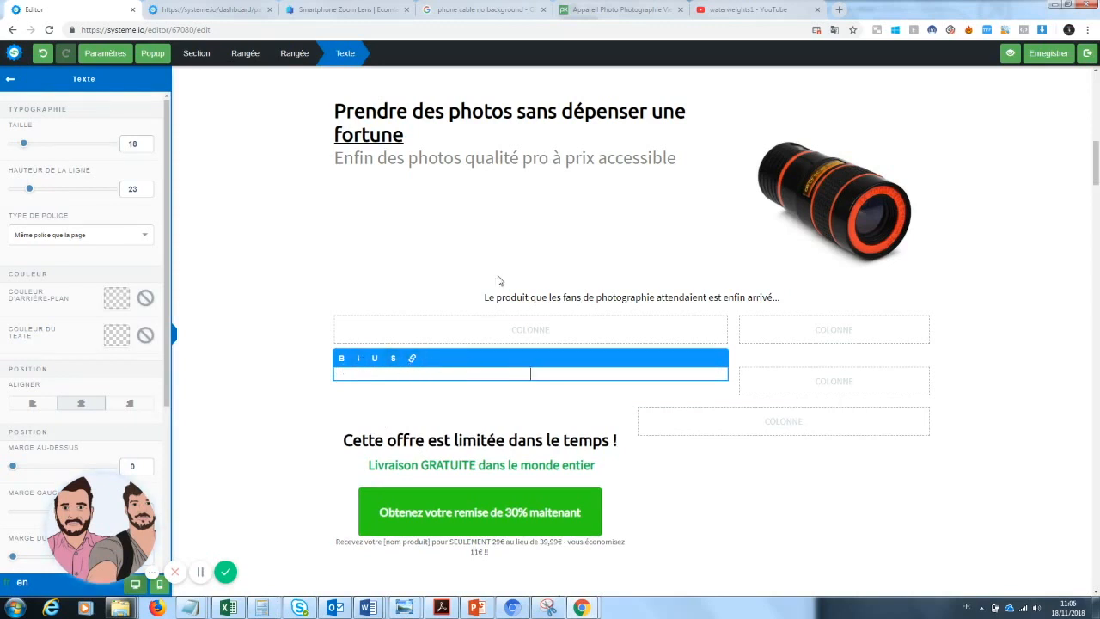
Examine the checklist of product features under "Caractéristiques [Nom Produit]"
left_click_drag(1096, 147, 1097, 172)
left_click(320, 351)
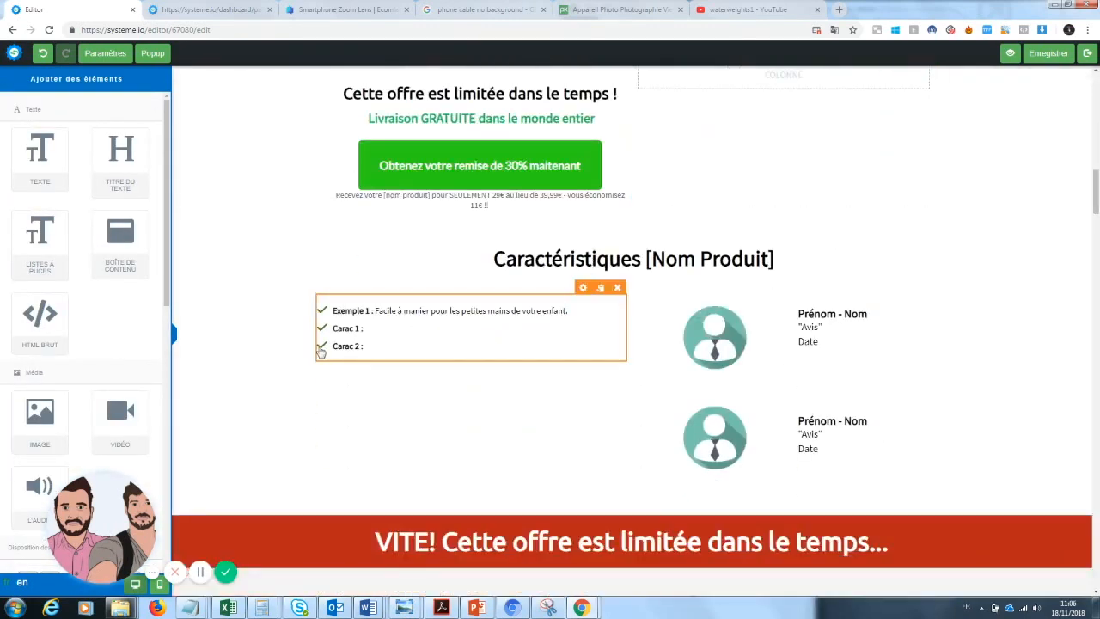
left_click(319, 350)
left_click_drag(361, 347, 314, 347)
left_click(332, 344)
left_click(330, 328)
left_click_drag(1095, 200, 1096, 172)
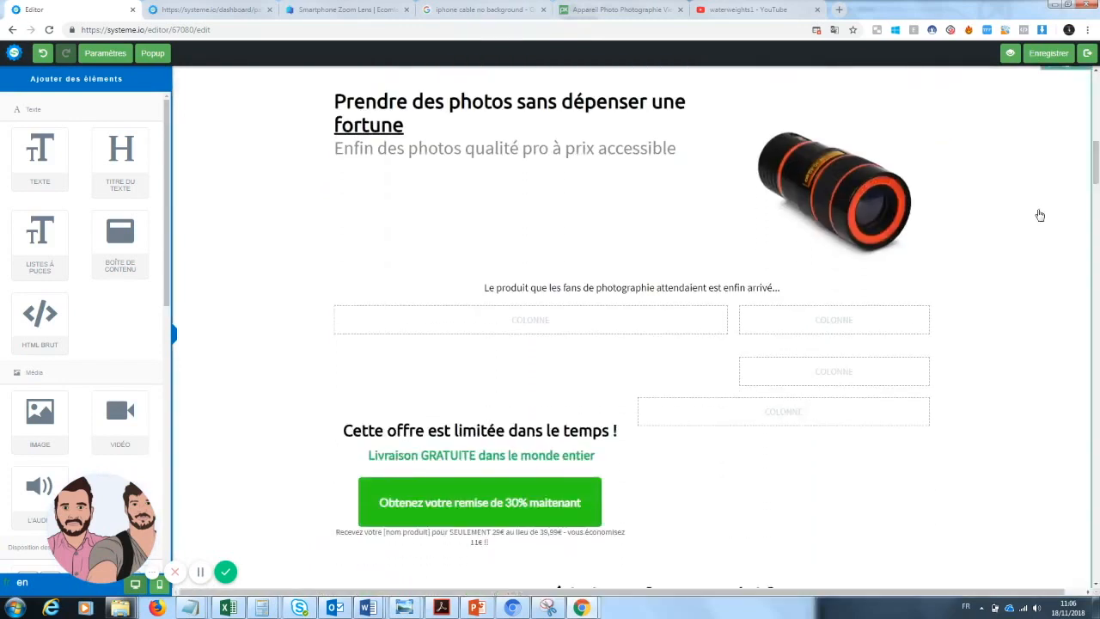
Delete the two 2/3 and 1/3 column rows above the limited-time offer row
left_click(927, 287)
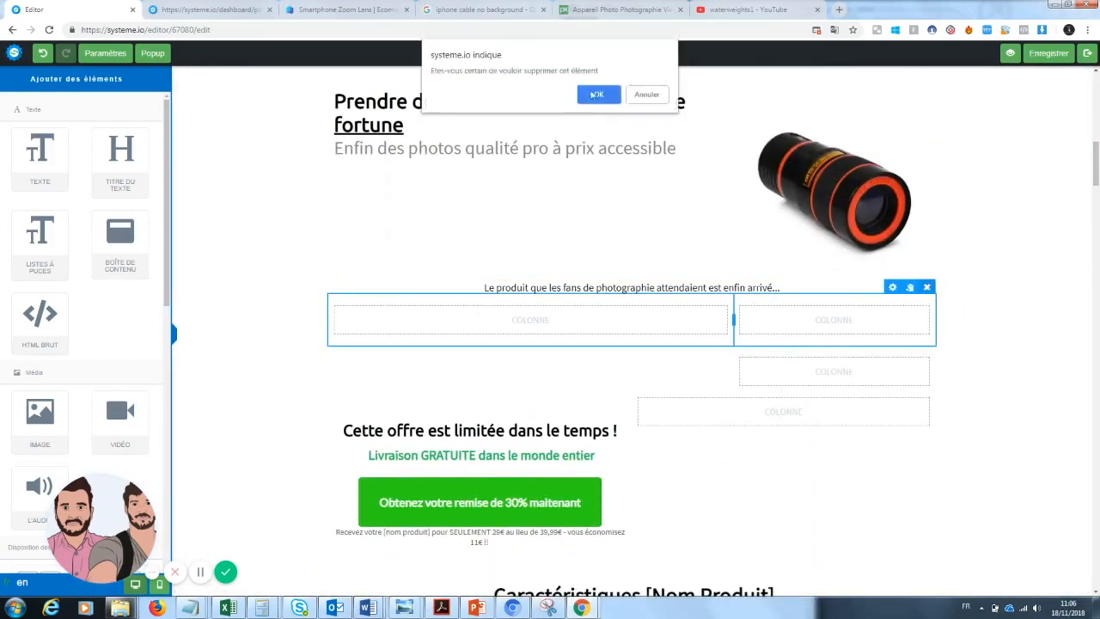
left_click(599, 92)
left_click(926, 287)
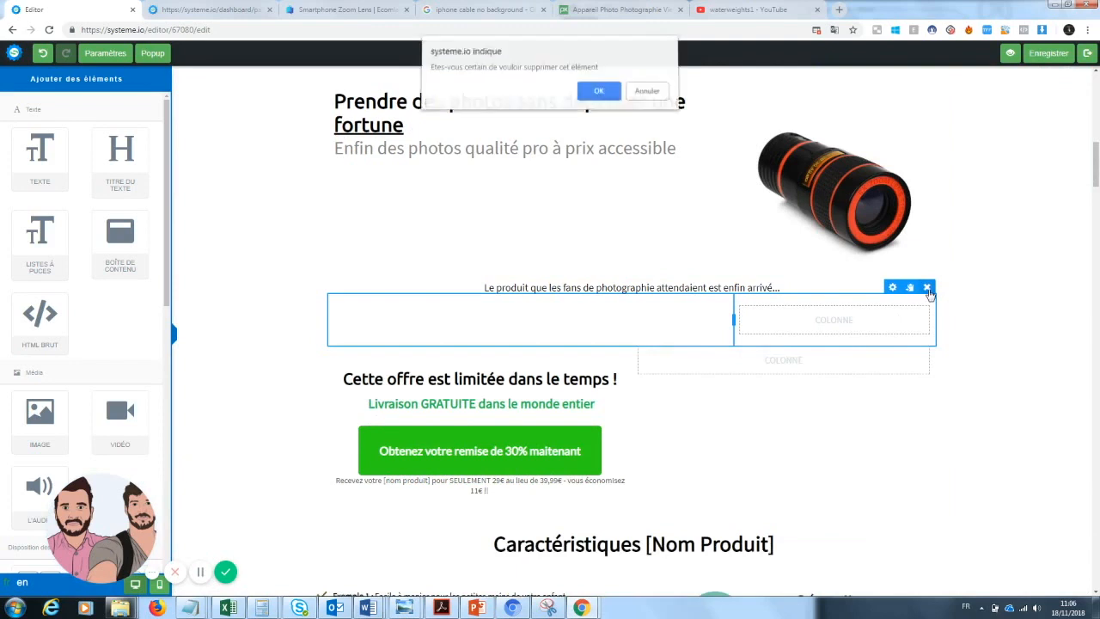
left_click(599, 92)
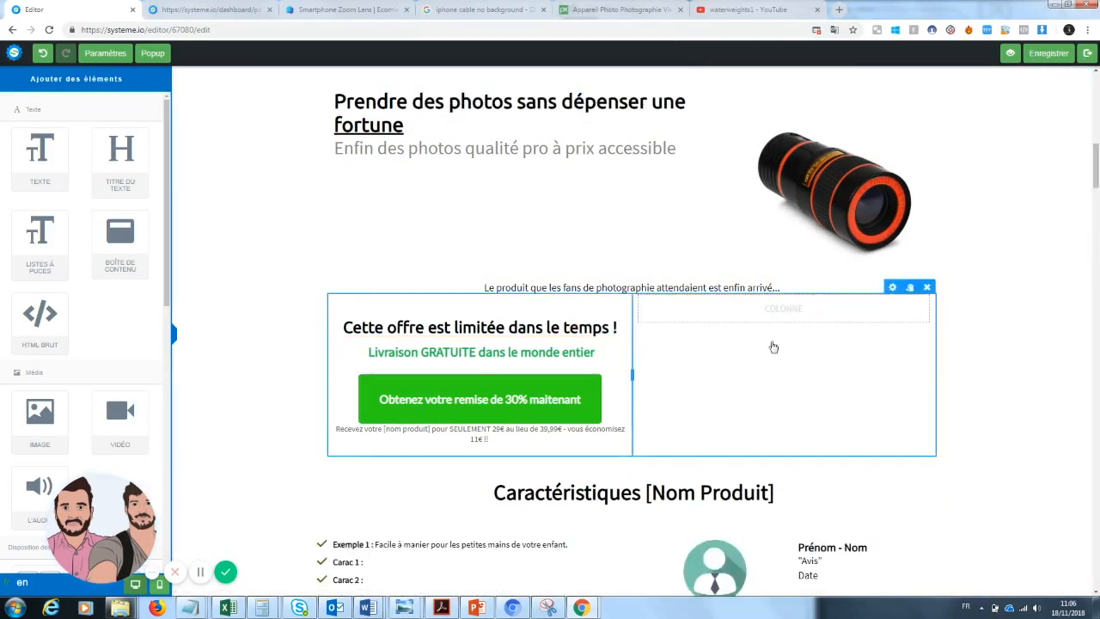
Delete the "Cette offre est limitée dans le temps !" row with its discount button and empty column
left_click(927, 287)
left_click(599, 93)
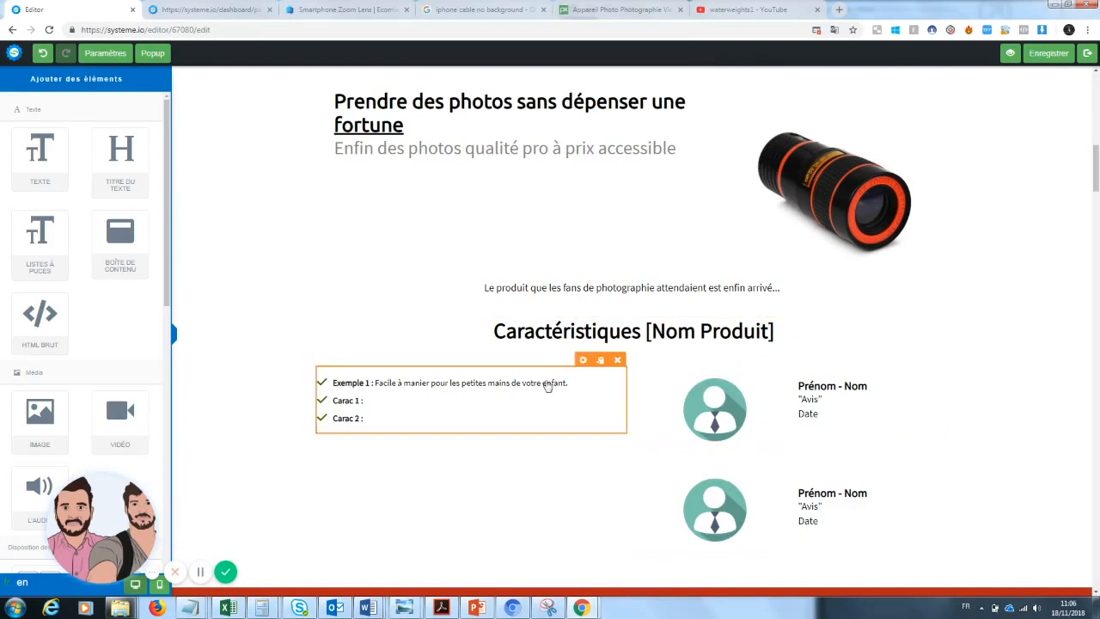
Add a text element above "Caractéristiques [Nom Produit]" and replace its placeholder text with "Copywritting"
left_click_drag(483, 354, 569, 309)
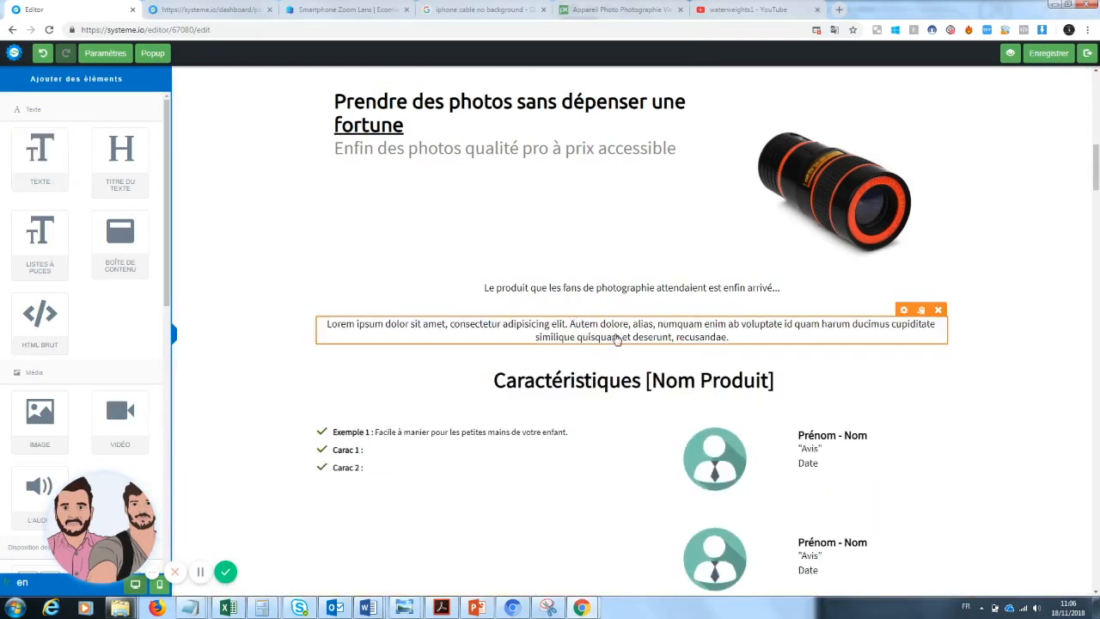
double_click(616, 339)
type("Copywritting")
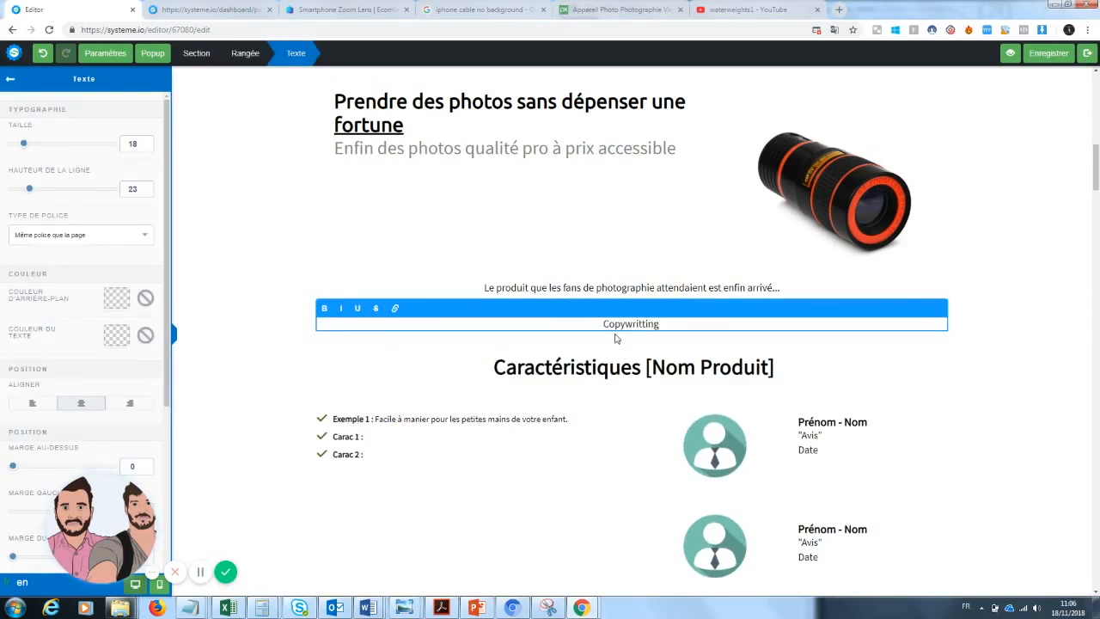
left_click(1060, 391)
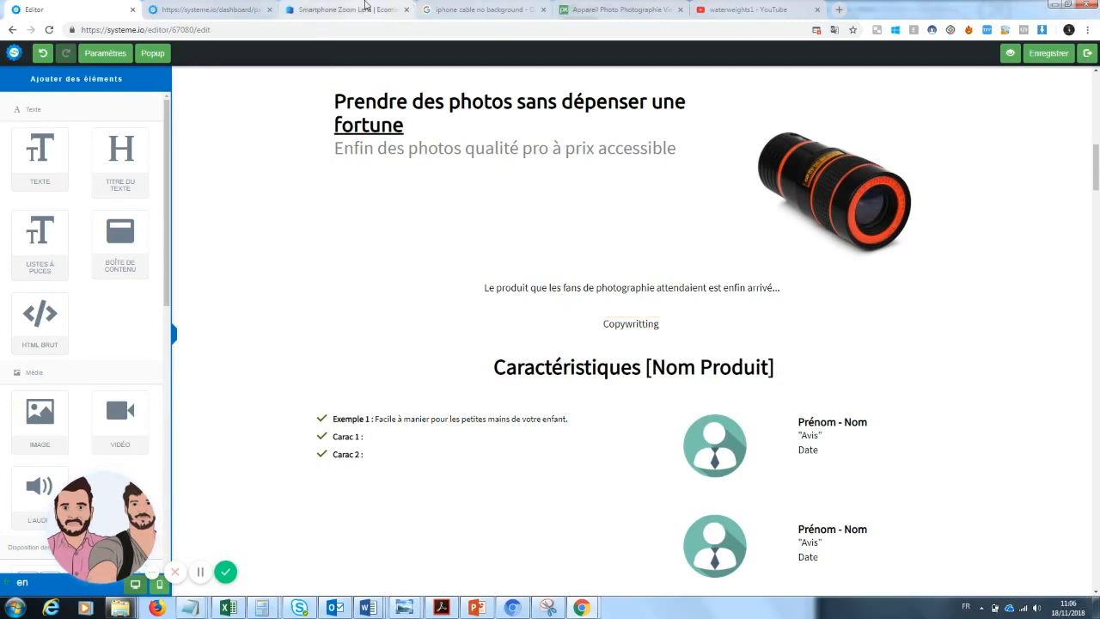
Switch to Ecomlad's Smartphone Zoom Lens page and open the store that sells the product
left_click_drag(369, 7, 232, 5)
left_click_drag(1097, 288, 1097, 204)
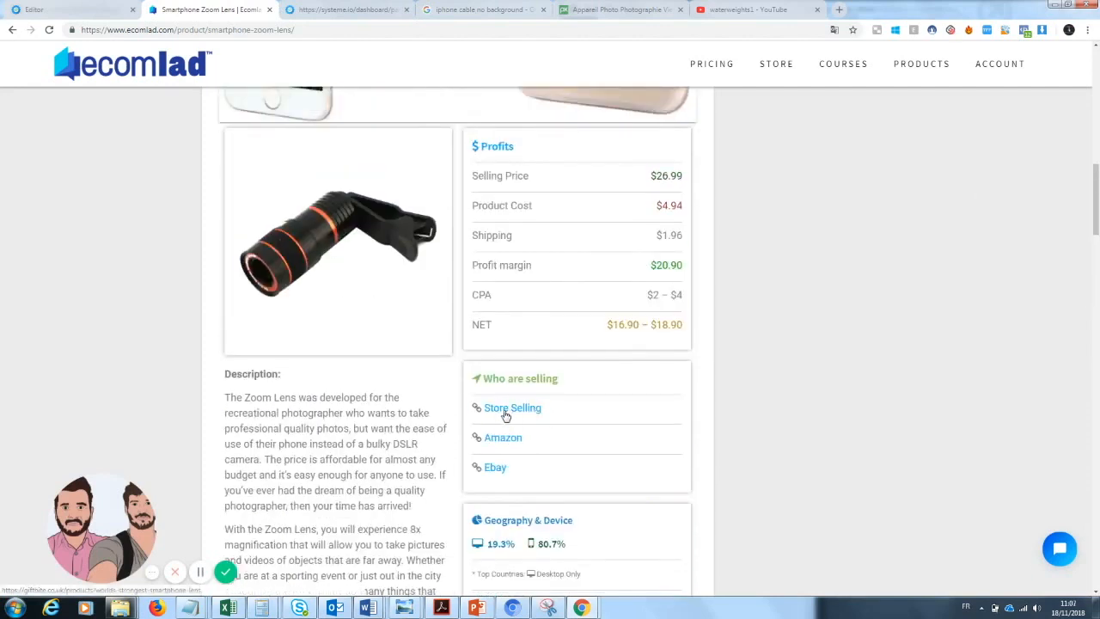
left_click(506, 413)
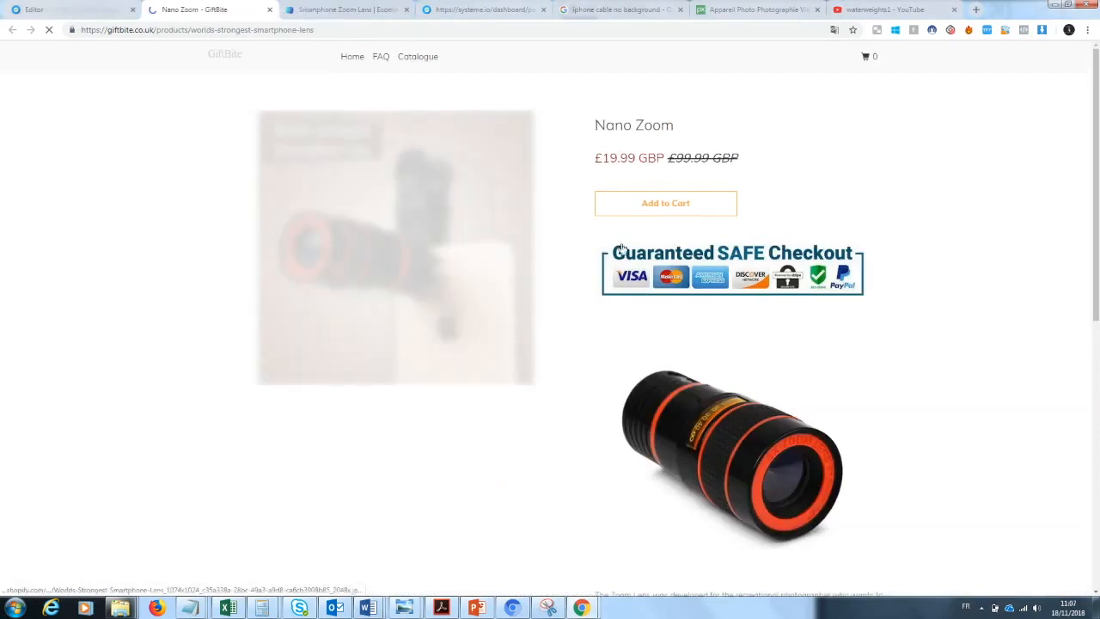
Copy the two Zoom Lens description paragraphs below the lens image on the Nano Zoom product page
scroll(653, 258, "down", 6)
left_click_drag(1098, 267, 1096, 170)
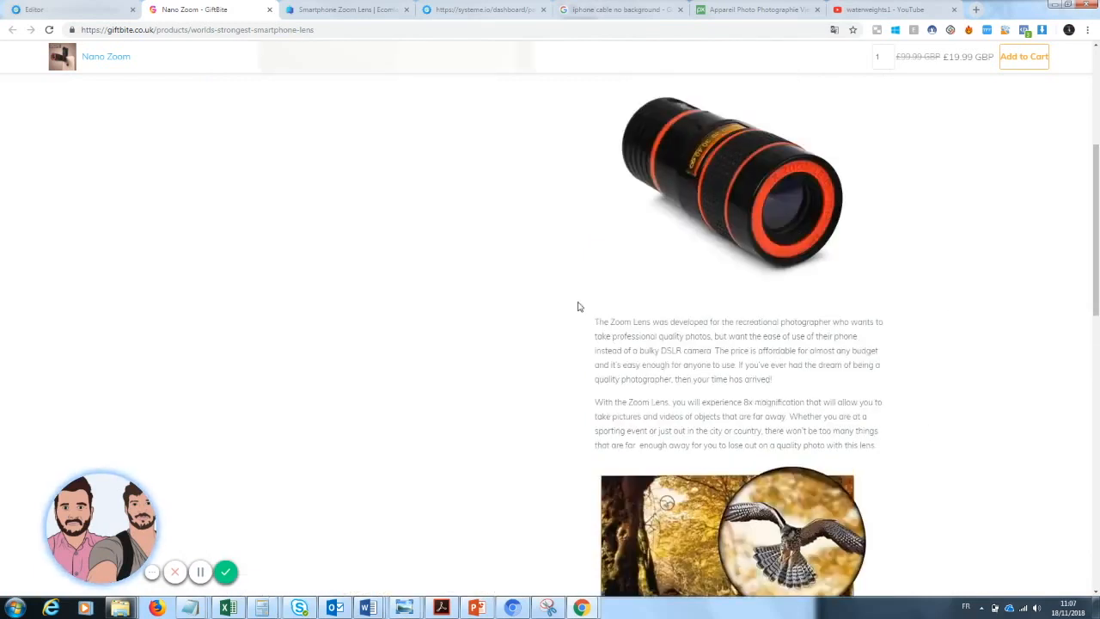
left_click_drag(593, 320, 865, 447)
key("ctrl+c")
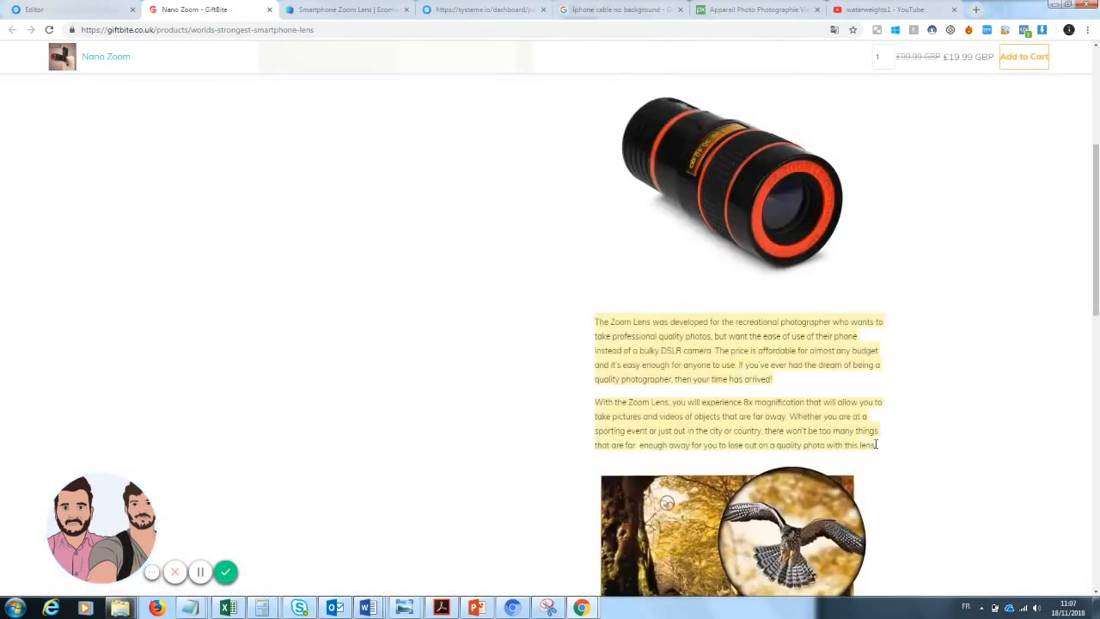
Translate the copied Zoom Lens description into French with DeepL (deepl.com/en/translator) and copy the full translation
left_click(263, 31)
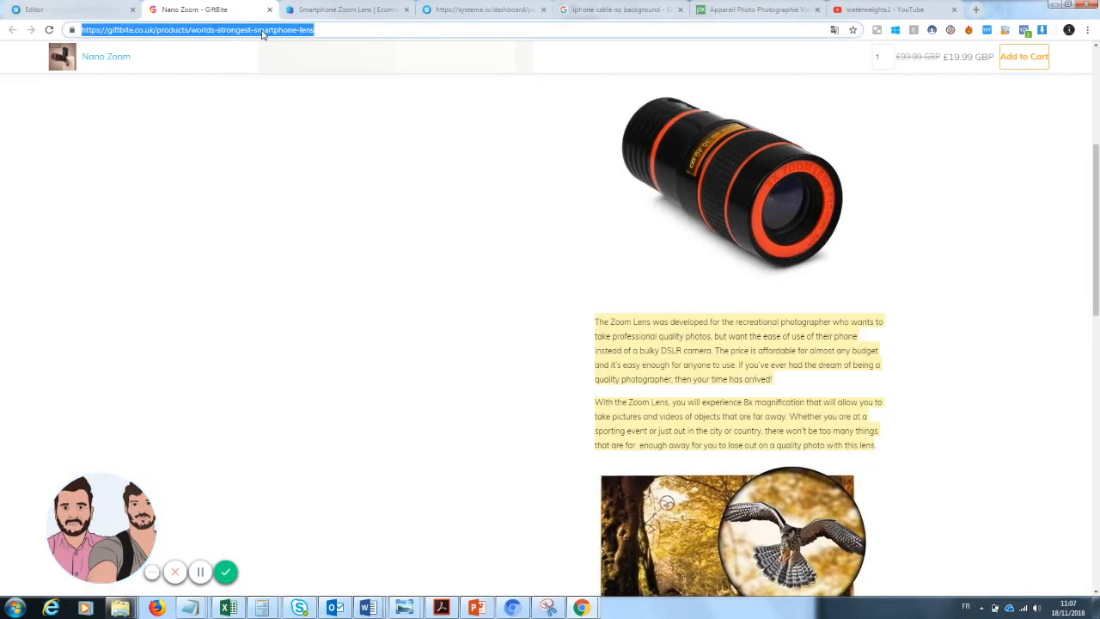
type("deepl.com/en/translator")
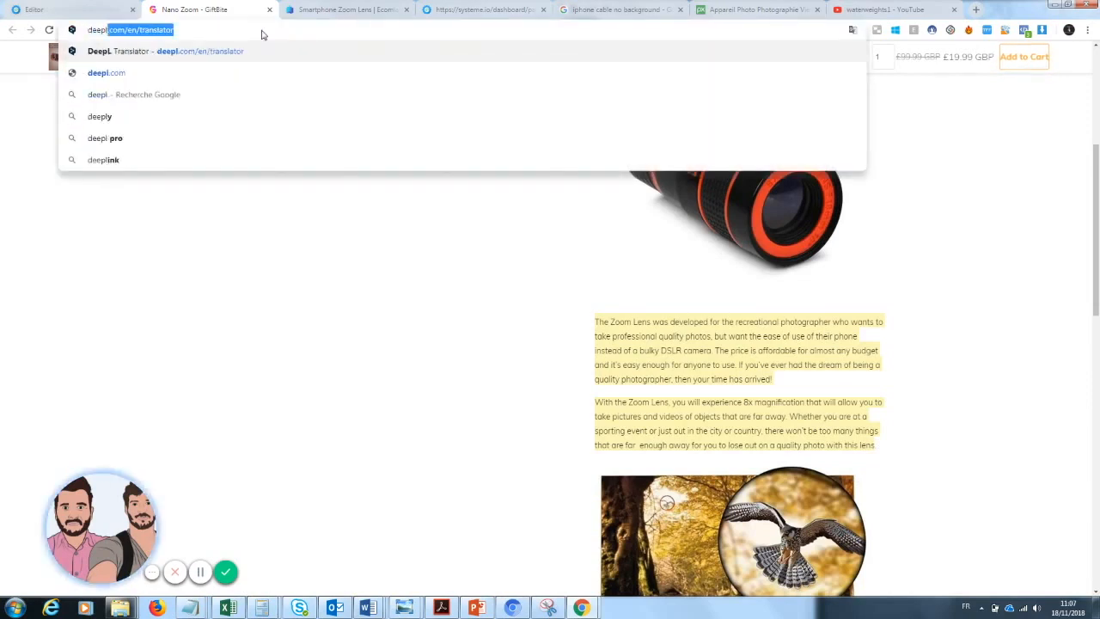
key("Return")
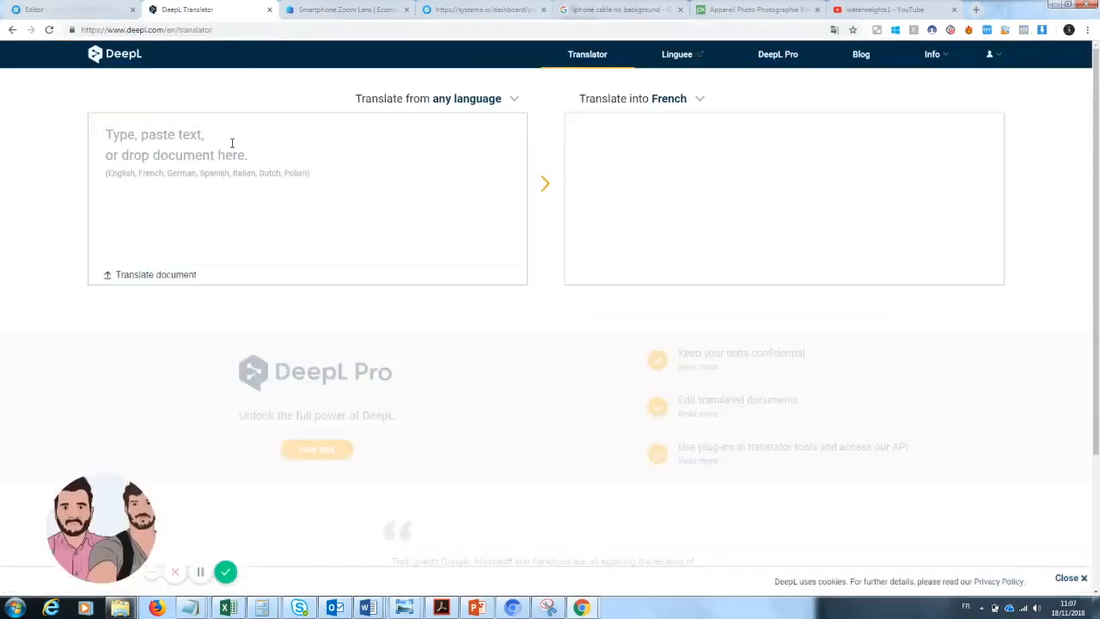
key("ctrl+v")
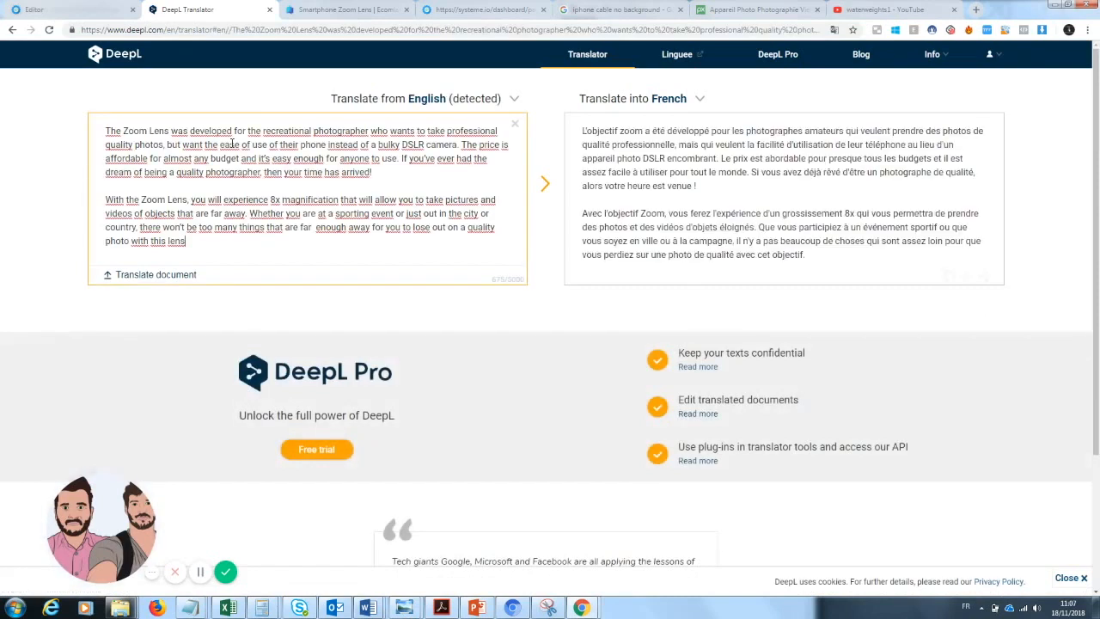
left_click(653, 168)
key("ctrl+a")
key("ctrl+c")
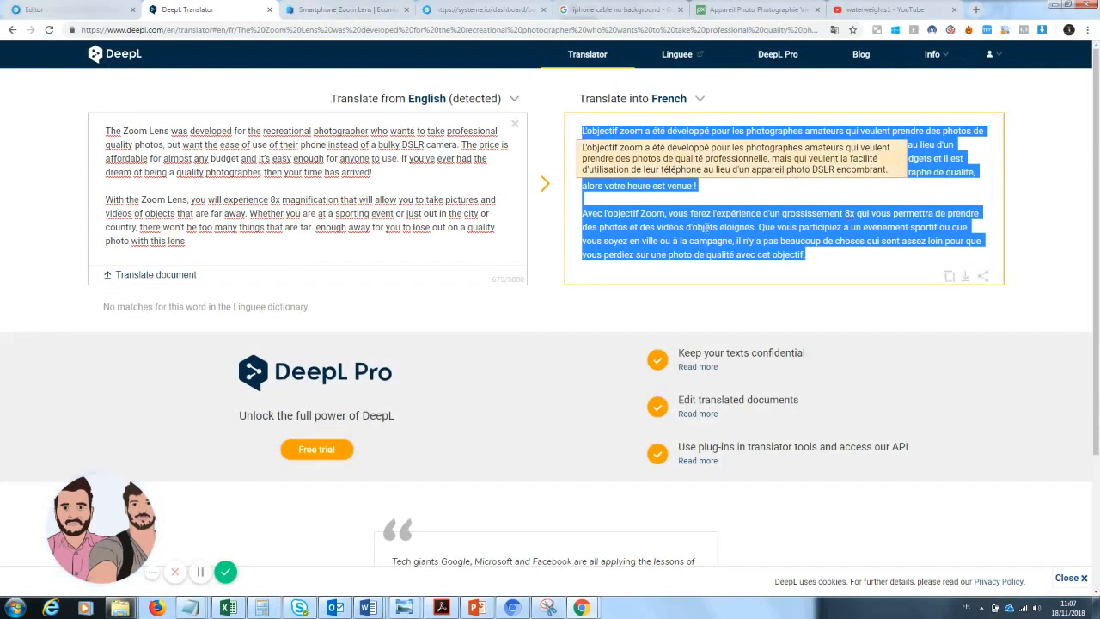
Switch back to the Systeme.io editor and replace "Copywritting" with the copied French description of the zoom lens
left_click(86, 9)
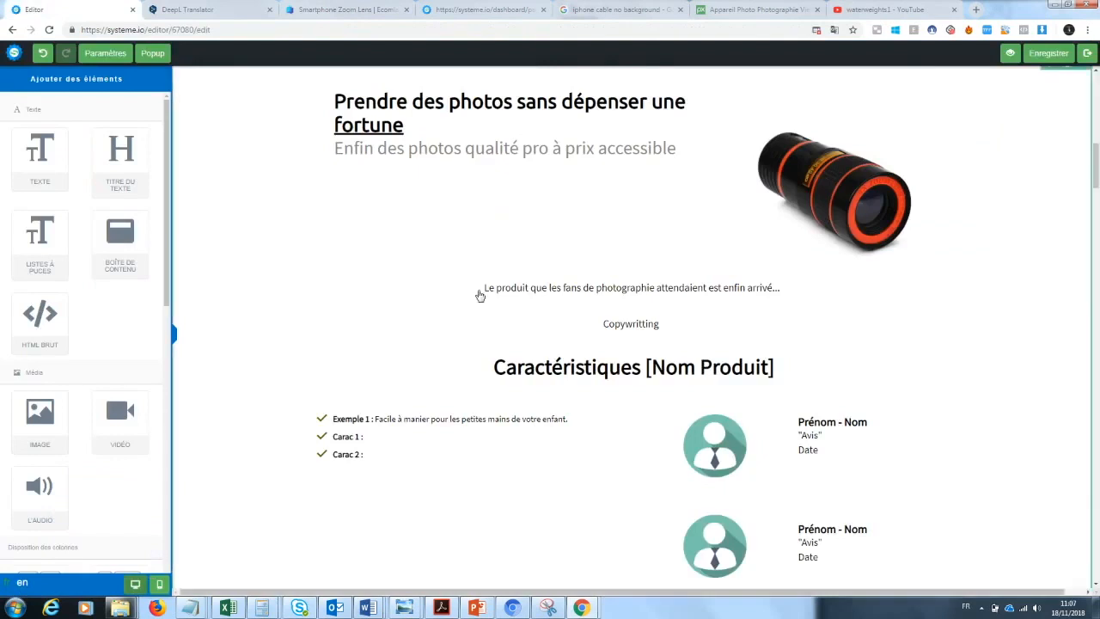
left_click(638, 325)
left_click_drag(673, 323, 473, 327)
key("BackSpace")
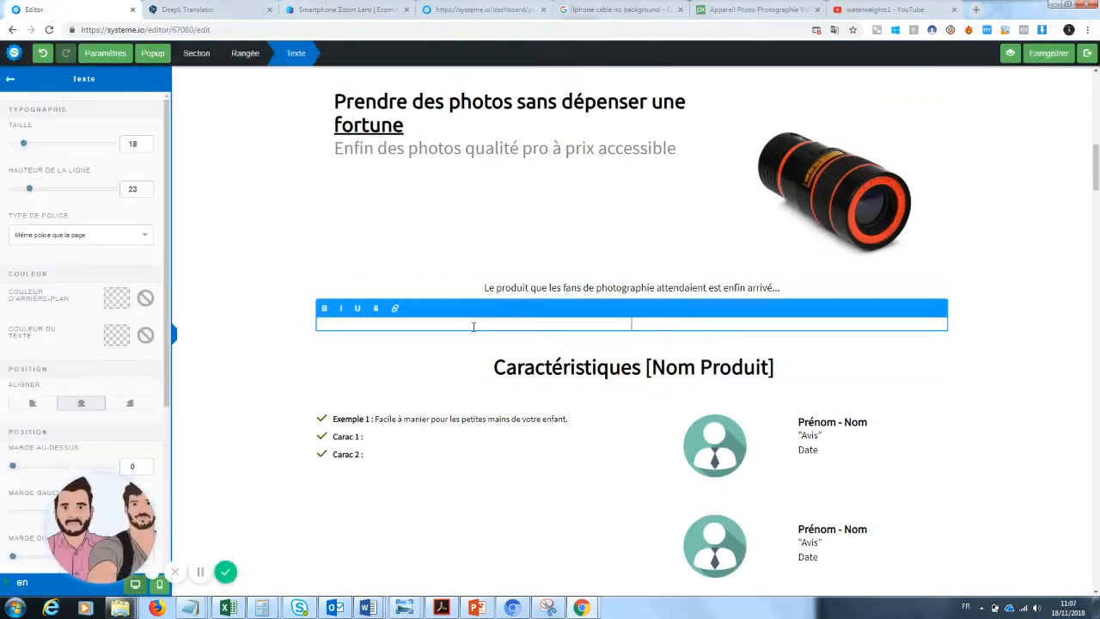
key("ctrl+v")
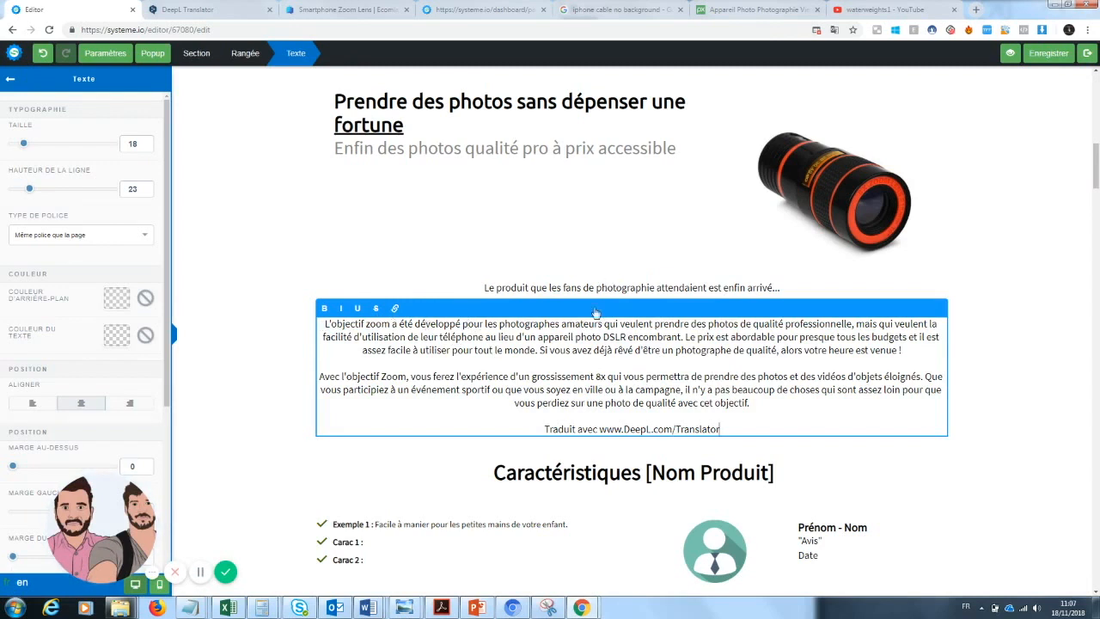
Set the top margin to 3 and the bottom margin to 47 for "Le produit que les fans de photographie attendaient est enfin arrivé..."
left_click(609, 276)
left_click(609, 289)
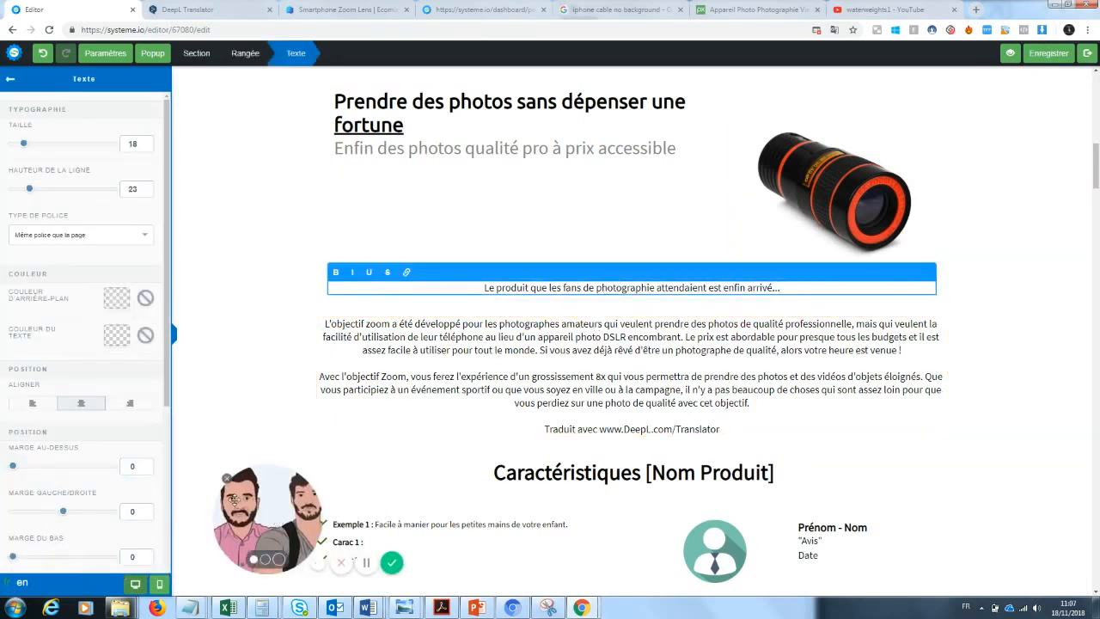
left_click_drag(13, 466, 49, 466)
left_click(15, 466)
left_click_drag(13, 557, 36, 557)
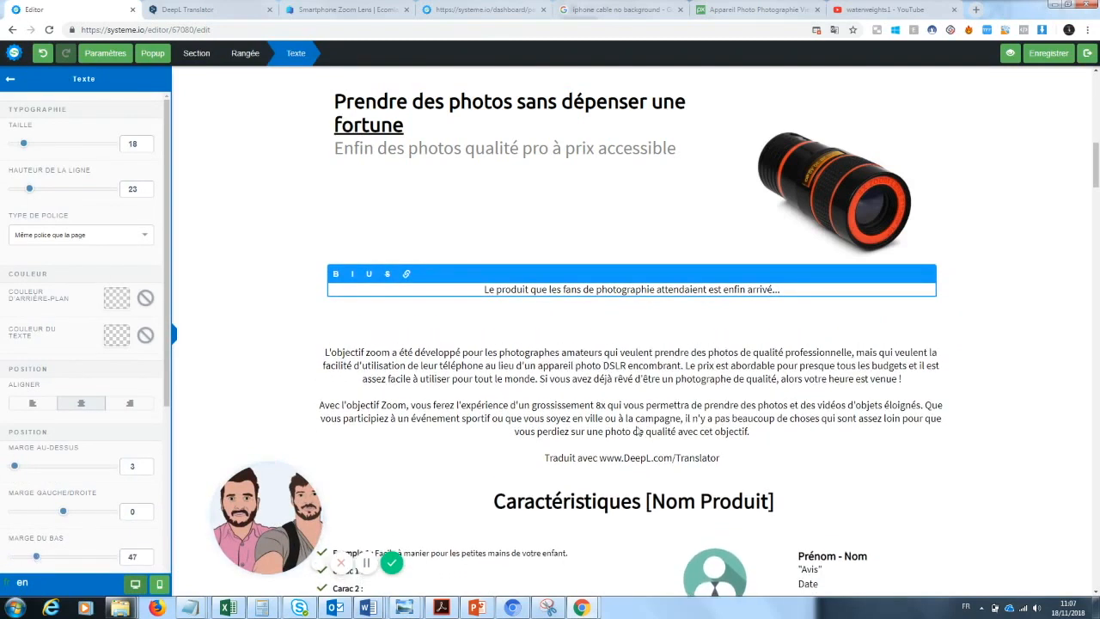
left_click(644, 465)
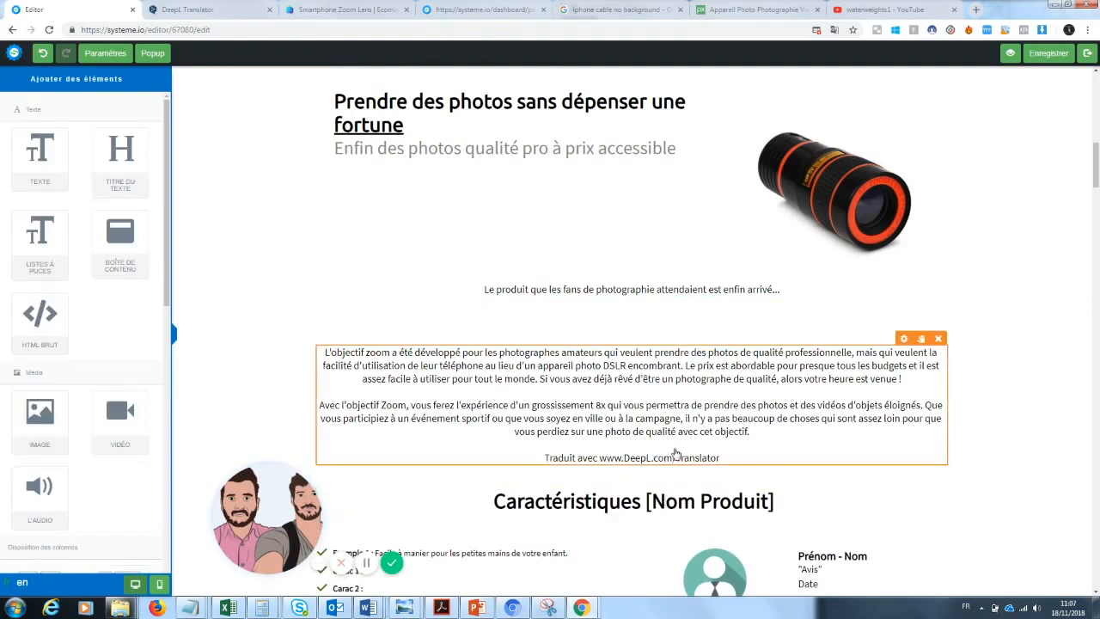
left_click(675, 449)
left_click_drag(722, 458, 463, 475)
key("BackSpace")
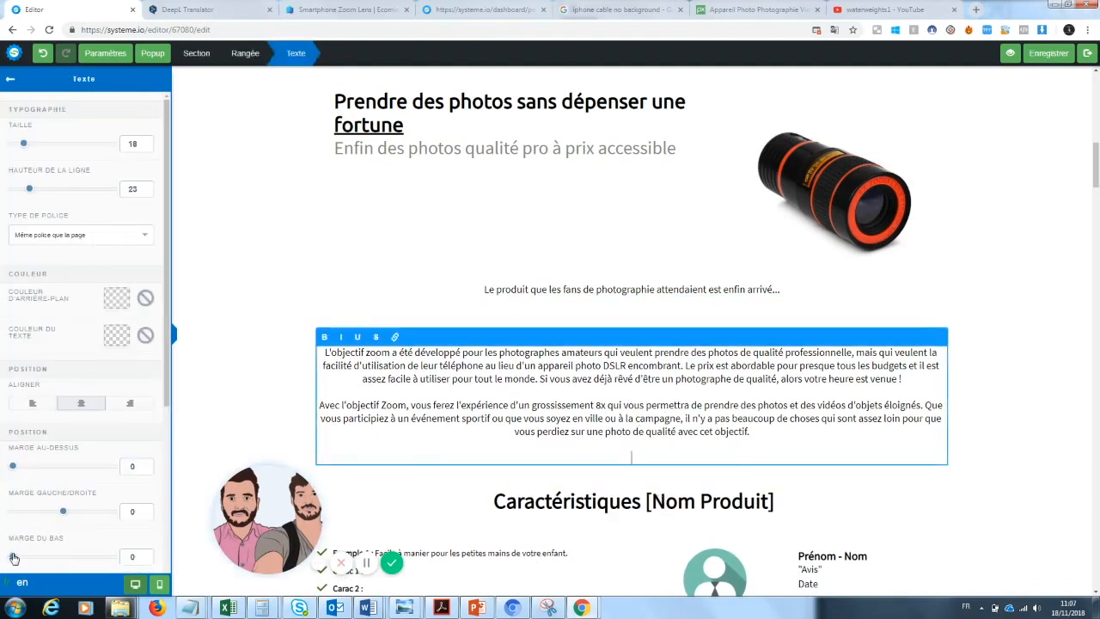
Set the French description's bottom margin to 34 and align its text to the left
left_click_drag(13, 557, 28, 558)
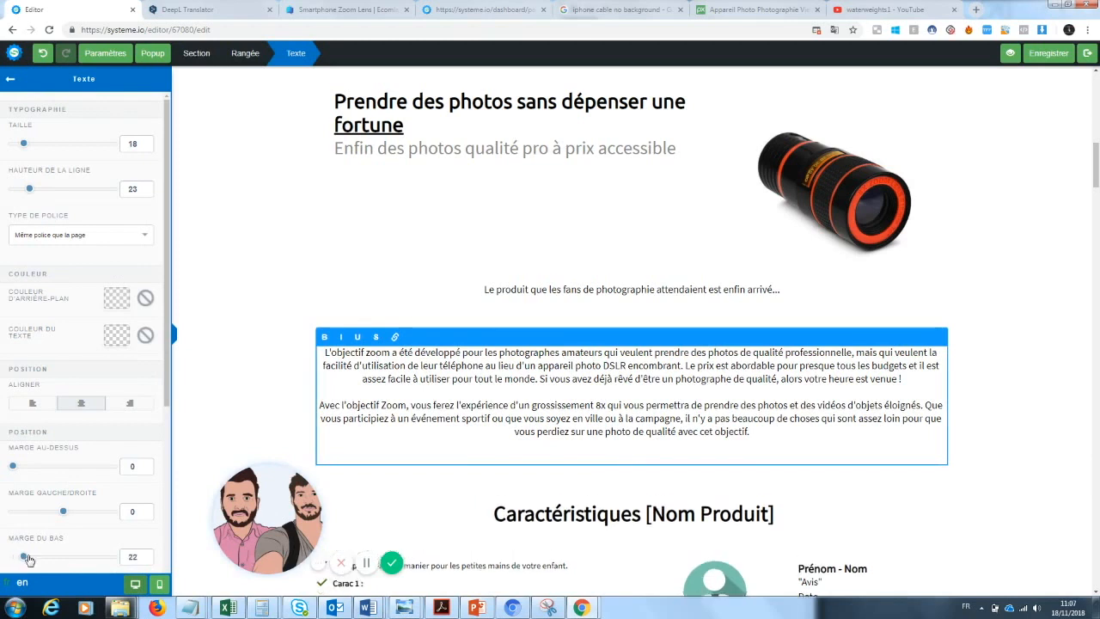
left_click(1081, 328)
left_click(644, 410)
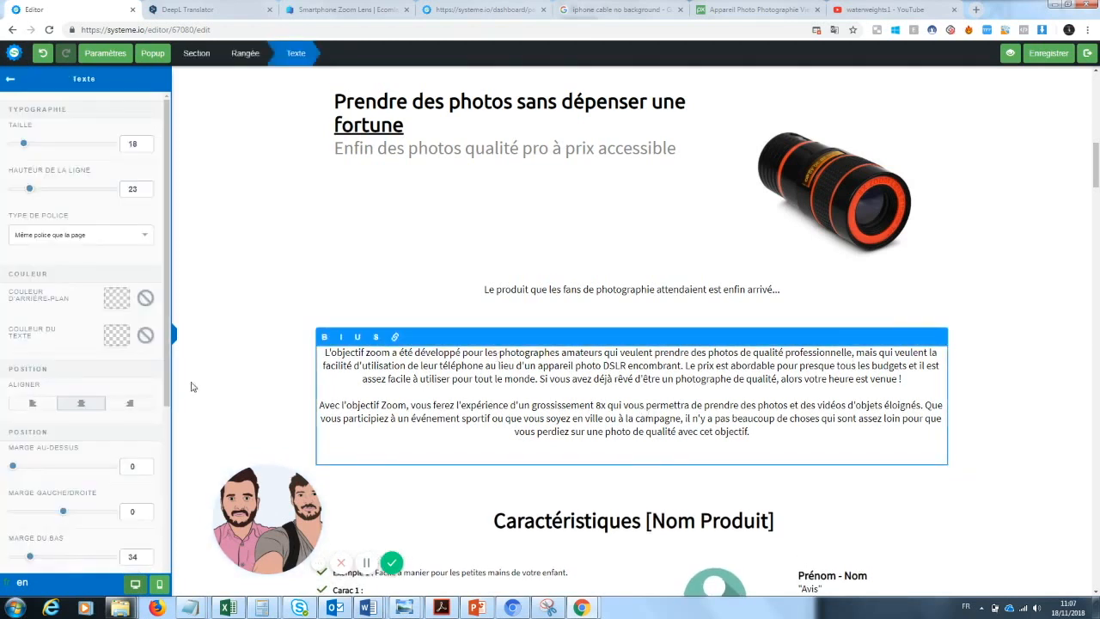
left_click(31, 405)
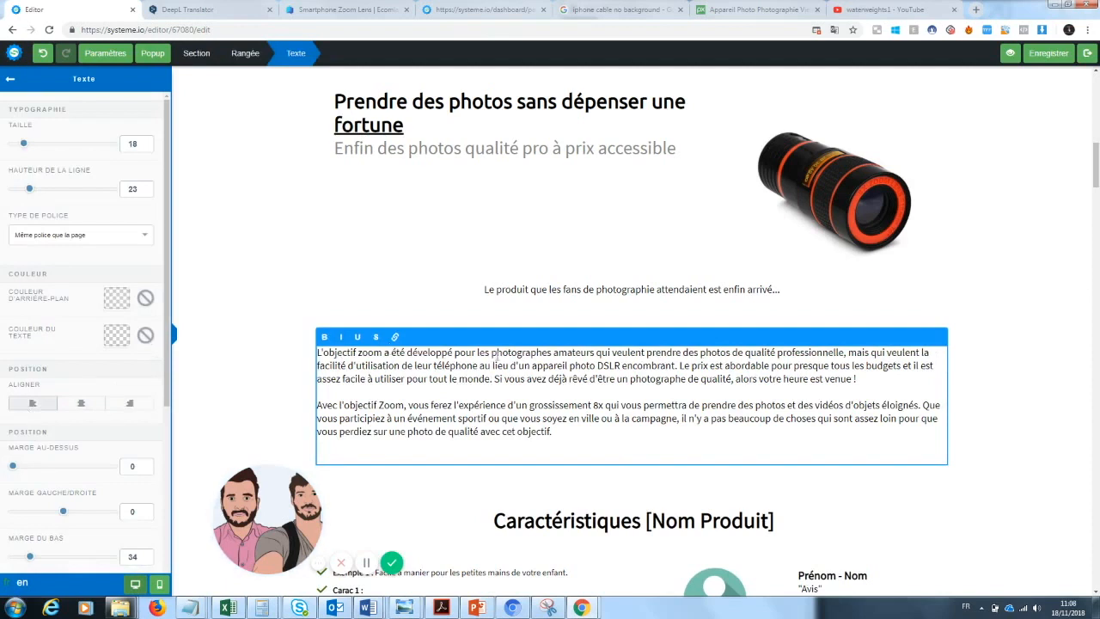
left_click(963, 357)
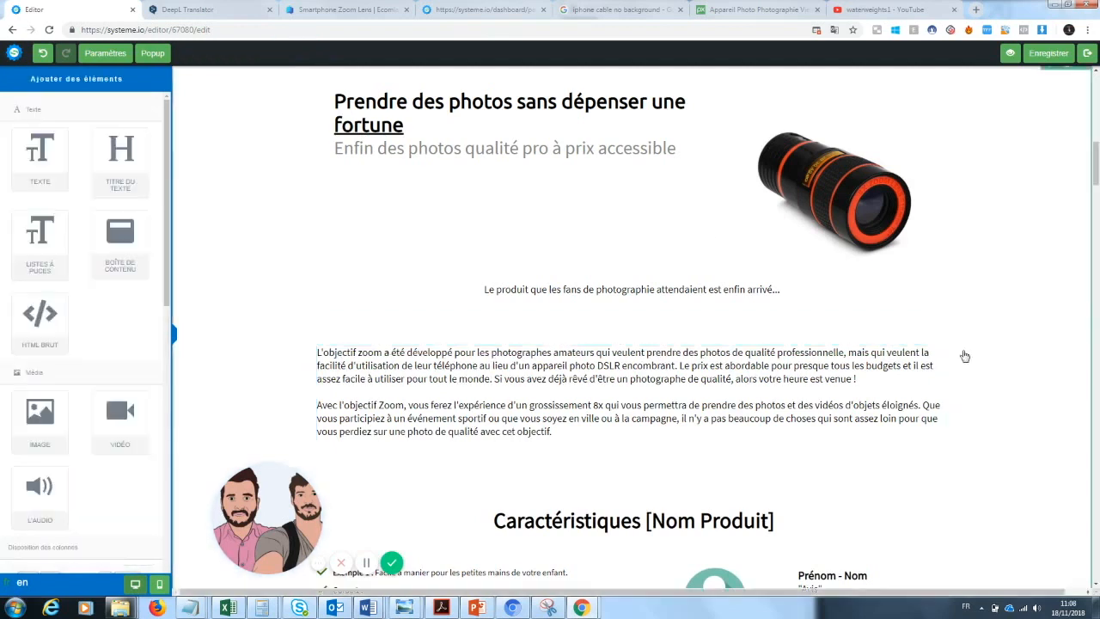
Set the French product description's text size to 25 with a line height of 33
left_click(596, 418)
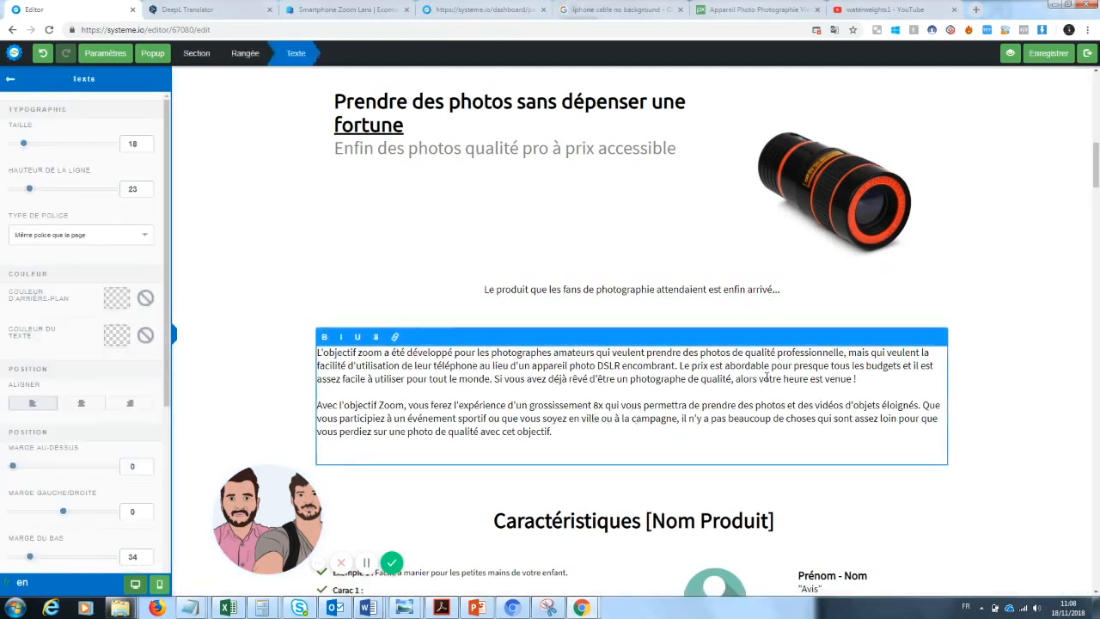
left_click_drag(593, 442, 316, 350)
left_click_drag(23, 145, 31, 152)
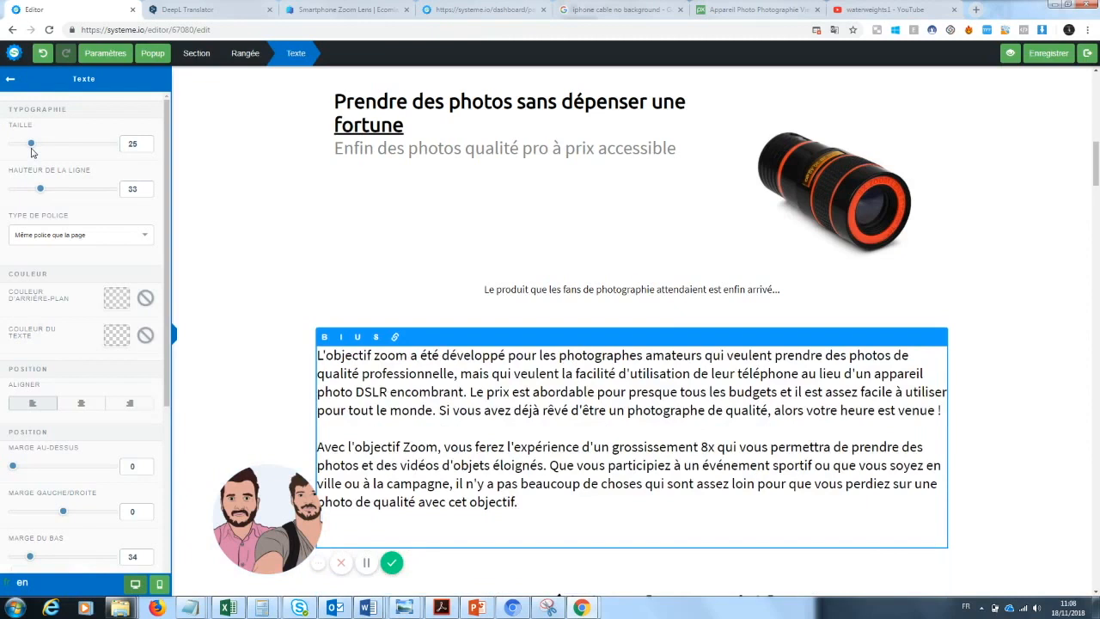
left_click(983, 313)
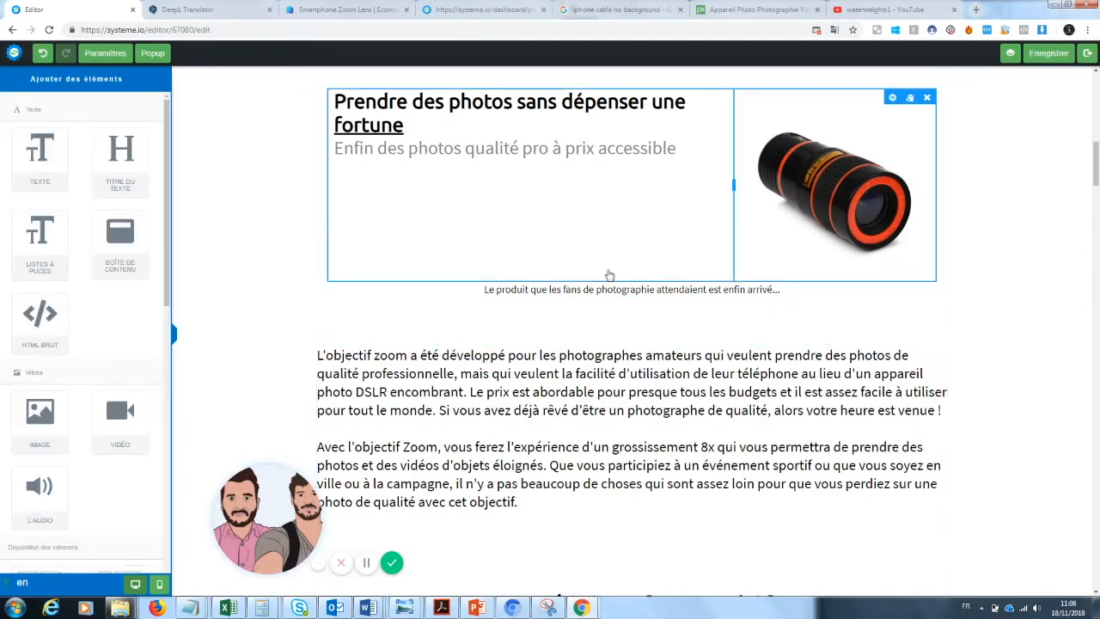
Replace the "Exemple 1" bullet under the Caractéristiques heading with "Photos de grandes qualités : une qualité pro pour un équipement mini"
left_click_drag(1096, 165, 1088, 217)
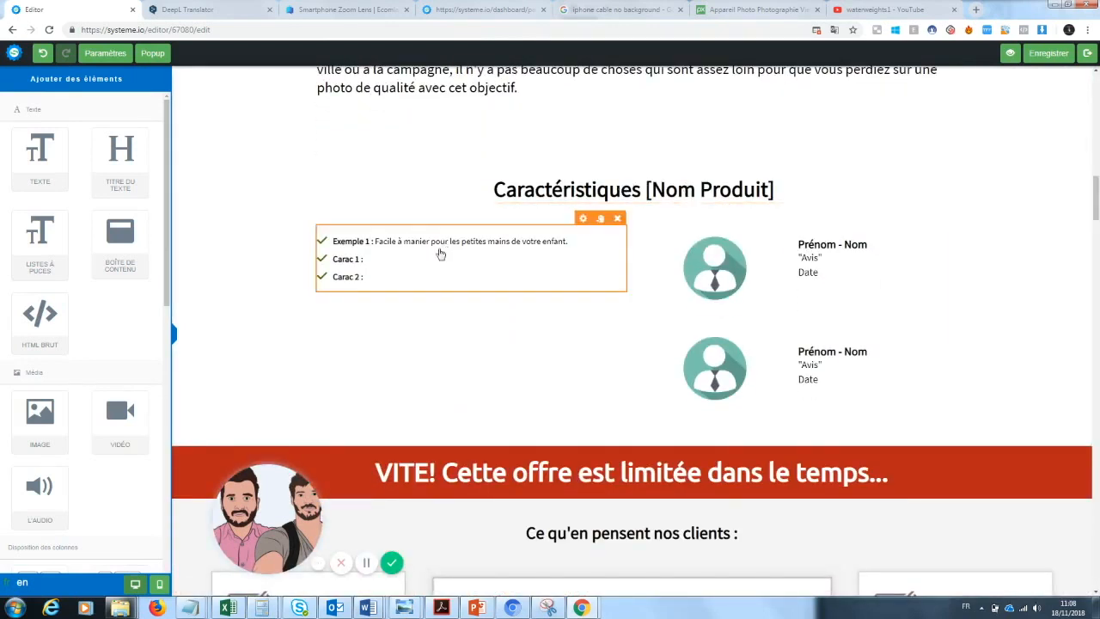
left_click(399, 247)
left_click_drag(573, 241, 336, 244)
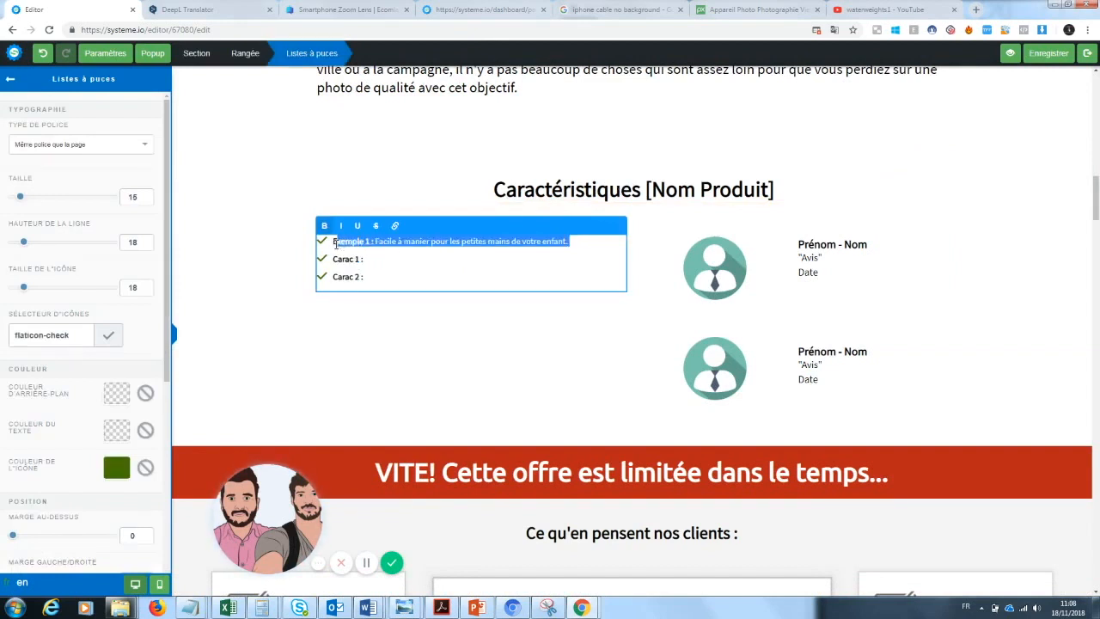
key("BackSpace")
key("BackSpace")
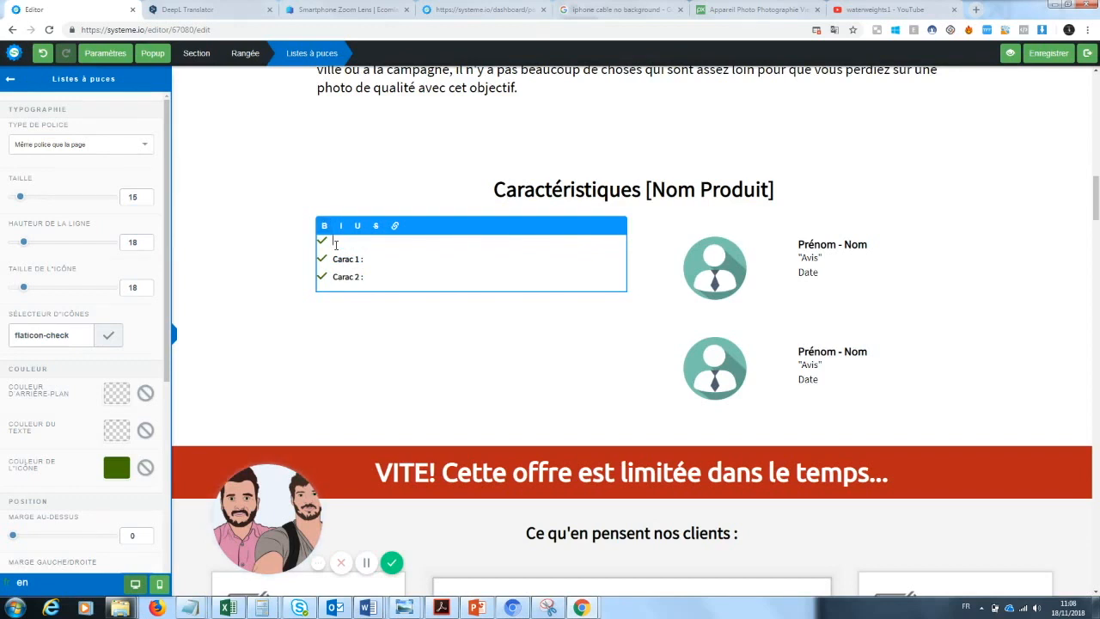
type("Photos de grandes qualités")
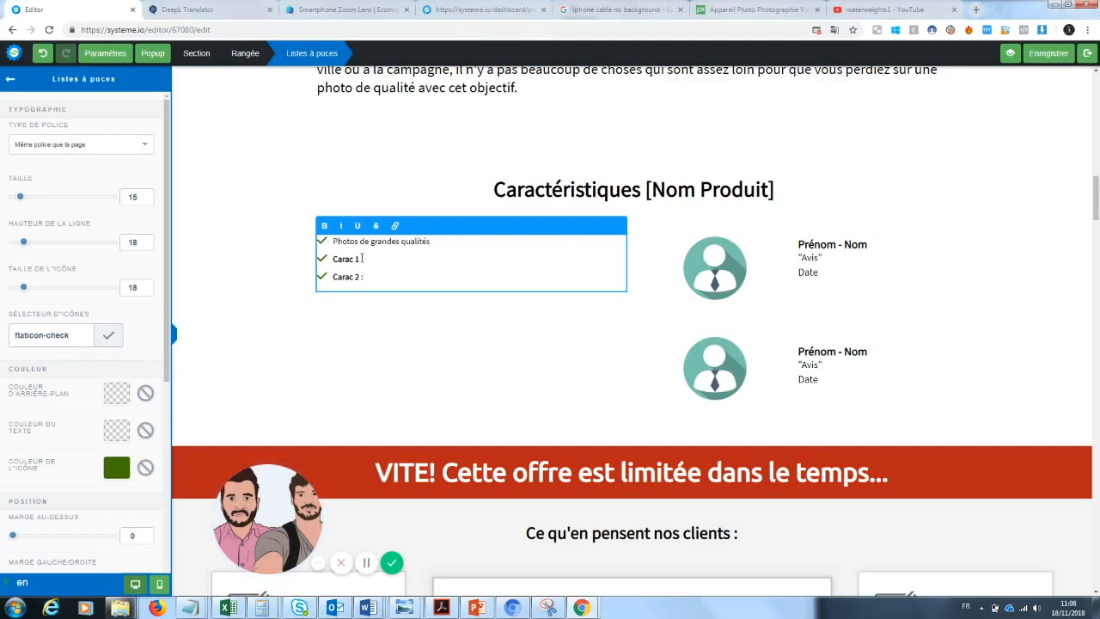
type(" : une qualité pro pour un équipement mini")
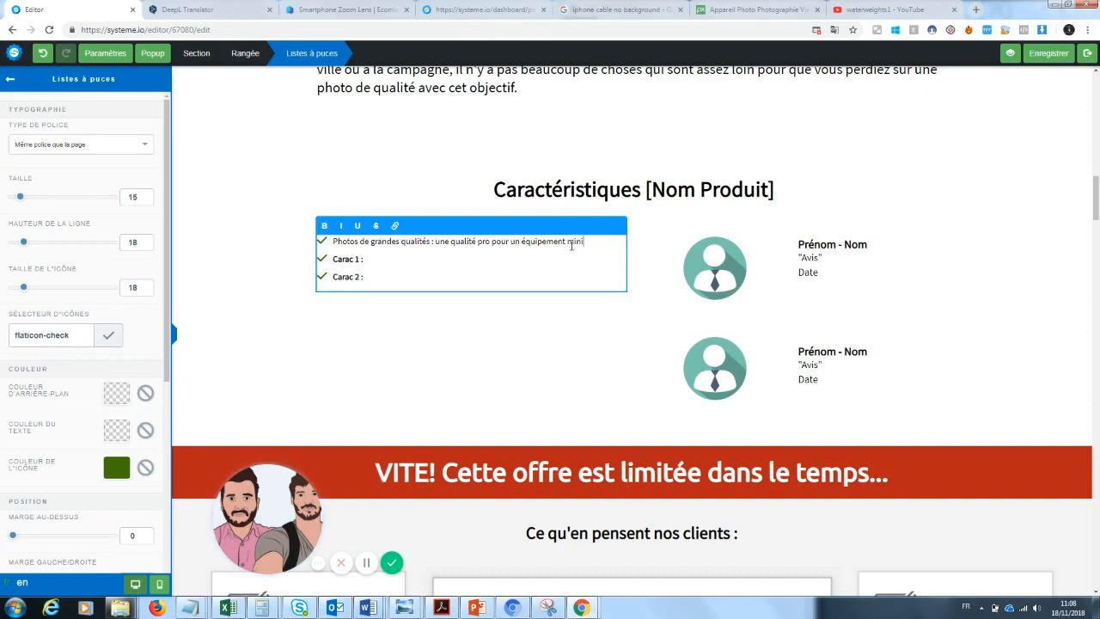
Bold "Photos de grandes qualités" and rewrite the "Carac 1" bullet as "Pratique : se met dans la poche sans aucun"
left_click_drag(360, 259, 333, 258)
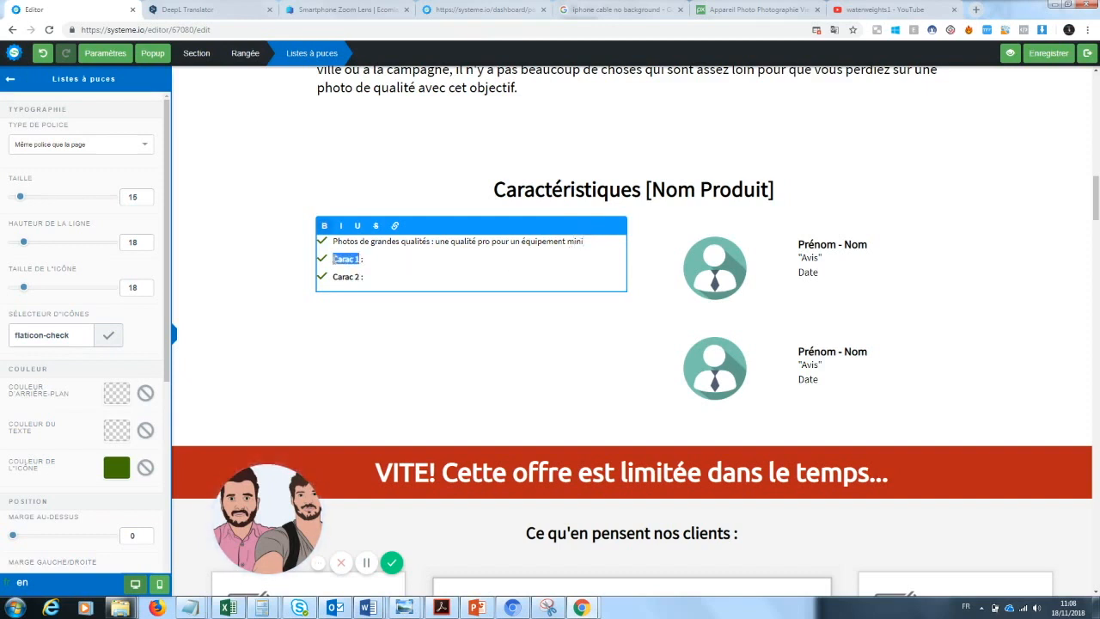
key("BackSpace")
left_click_drag(429, 242, 327, 236)
left_click(381, 259)
type("se met")
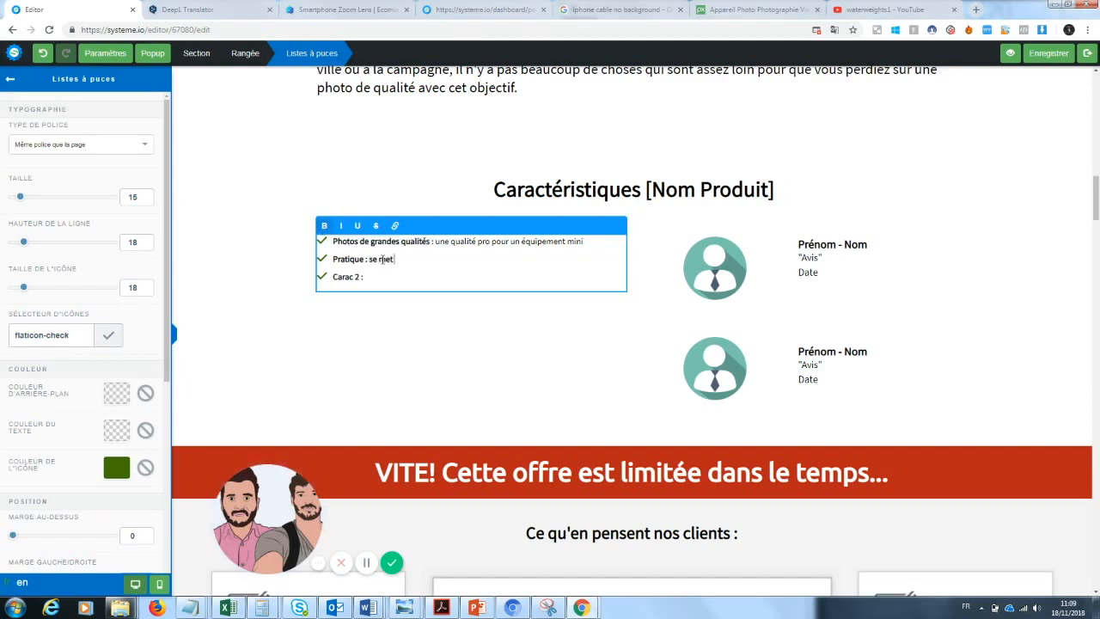
type(" dans la poche sans auci")
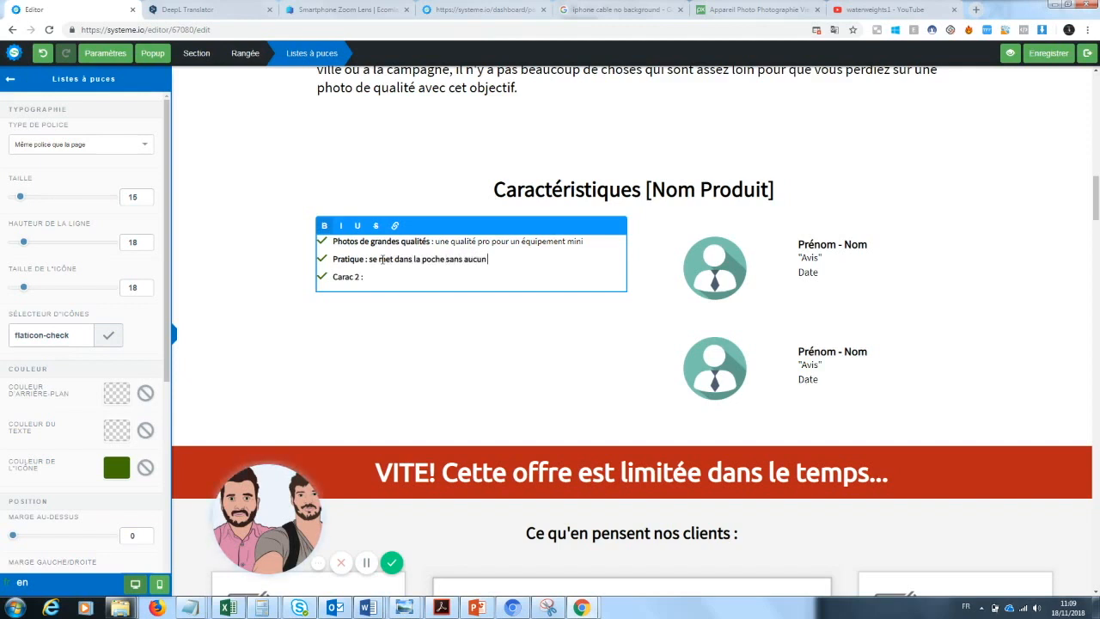
Reword the end of the "Pratique" bullet after "se met dans la poche" to "et facile à emporter"
type("pour une grande")
key("BackSpace")
key("BackSpace")
key("BackSpace")
key("BackSpace")
key("BackSpace")
key("BackSpace")
key("BackSpace")
key("BackSpace")
key("BackSpace")
key("BackSpace")
key("BackSpace")
key("BackSpace")
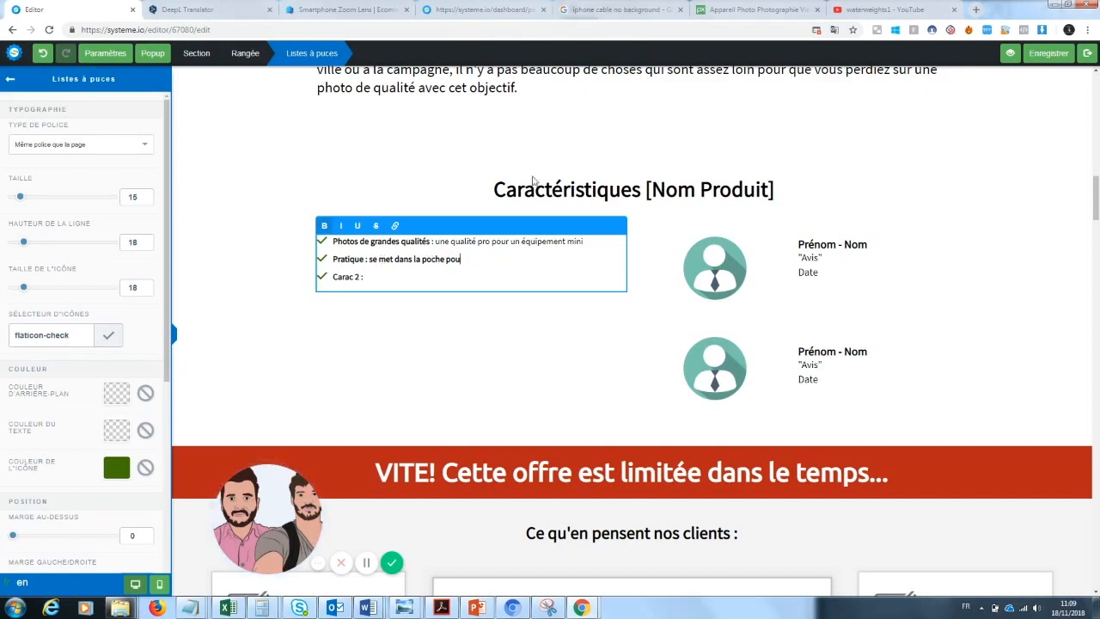
type("e")
key("BackSpace")
key("BackSpace")
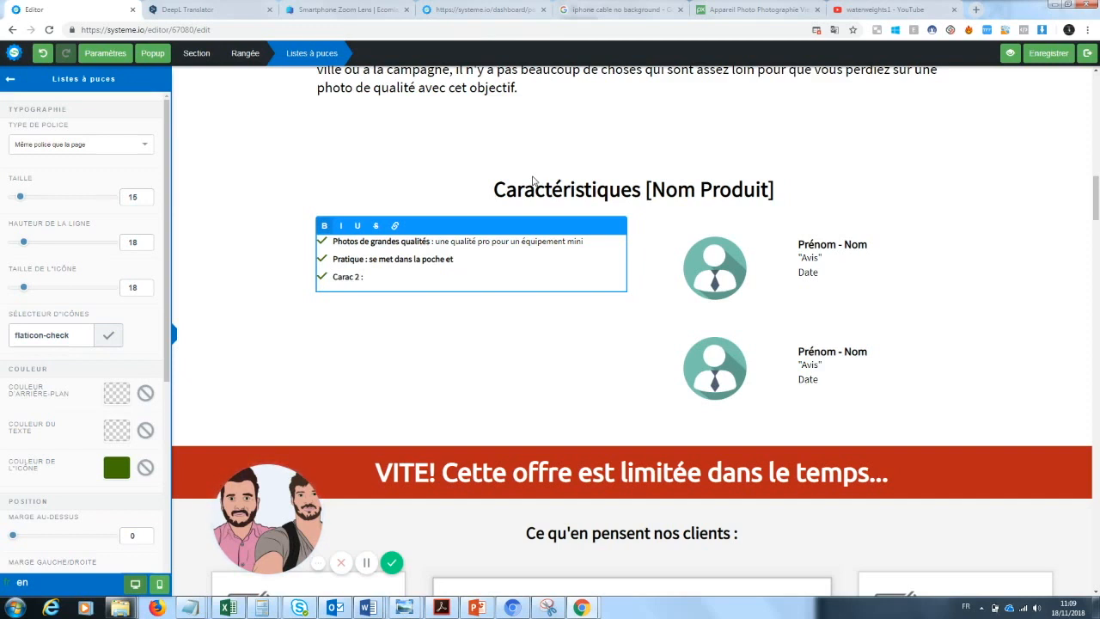
type("facile à emporter")
Rewrite the "Carac 2" bullet as "Fiabilité : Une durée de vie plus grande que n'importe quel autre produit pho"
left_click_drag(362, 276, 334, 277)
key("BackSpace")
type("Fiabilité")
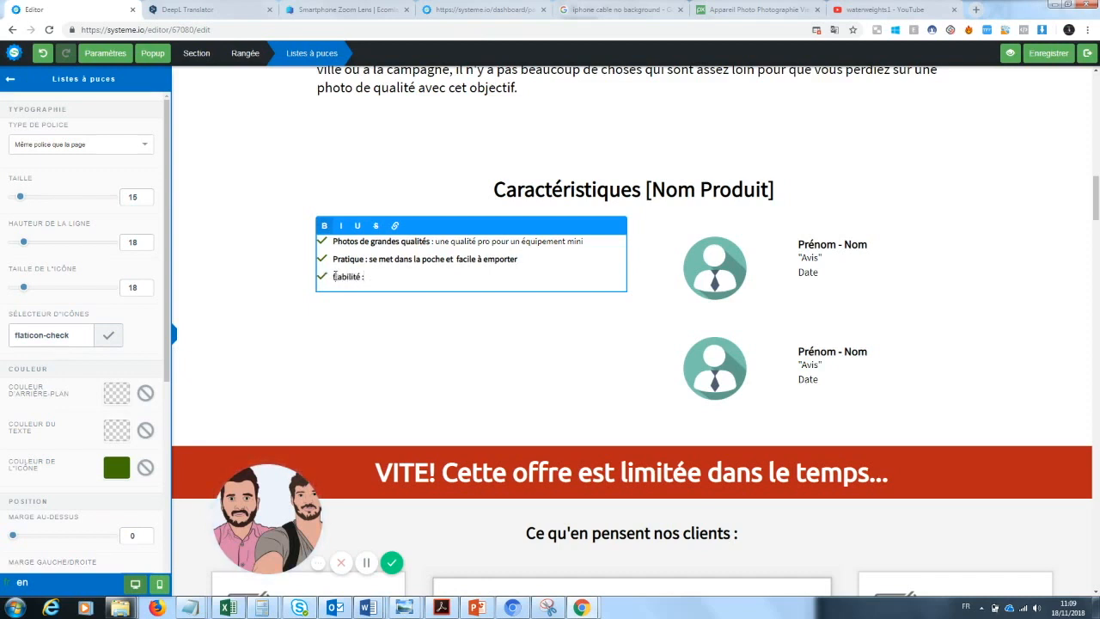
key("BackSpace")
type("Fiabilité : Une durée de vie plus grande que n'importe quel autre")
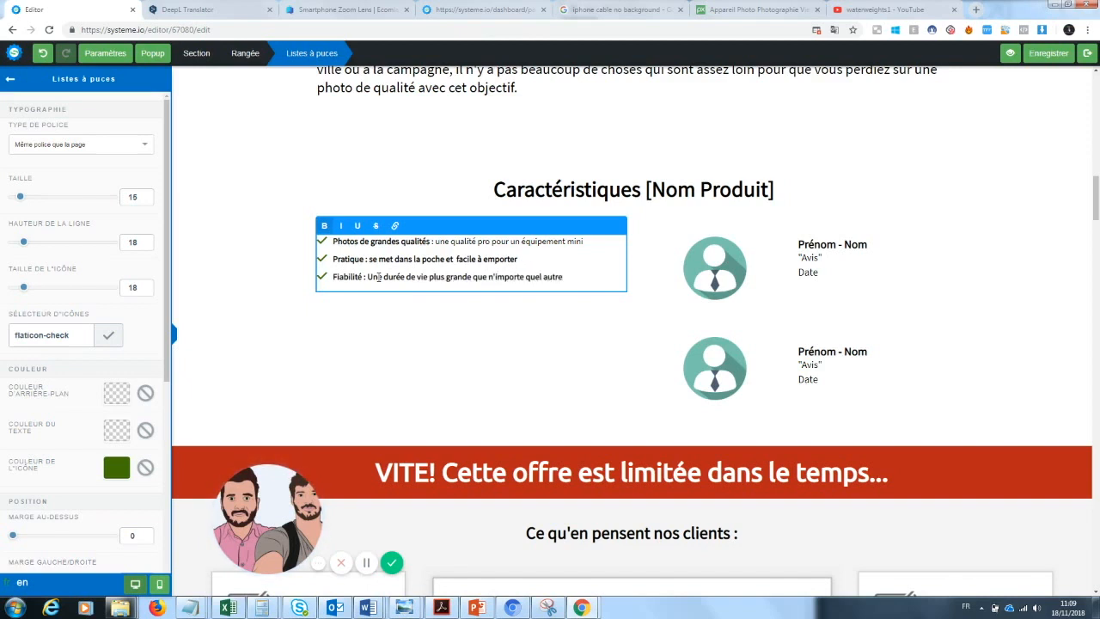
type(" produit pho")
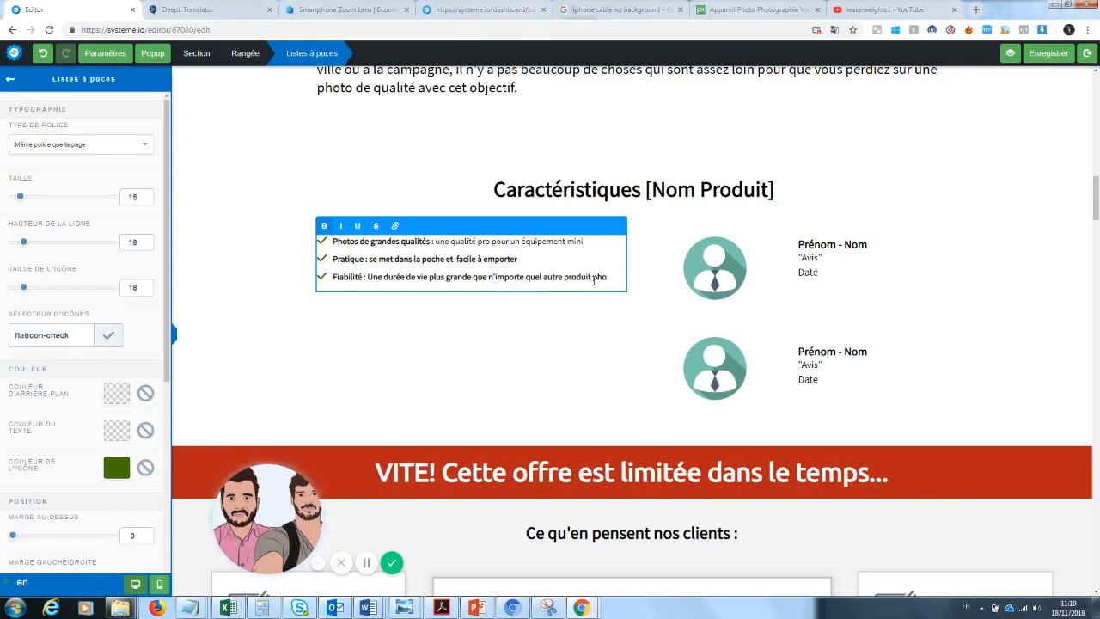
Replace the text after "Fiabilité :" with "Une garantie certifiée de la qualité de nos produits"
left_click_drag(606, 278, 368, 278)
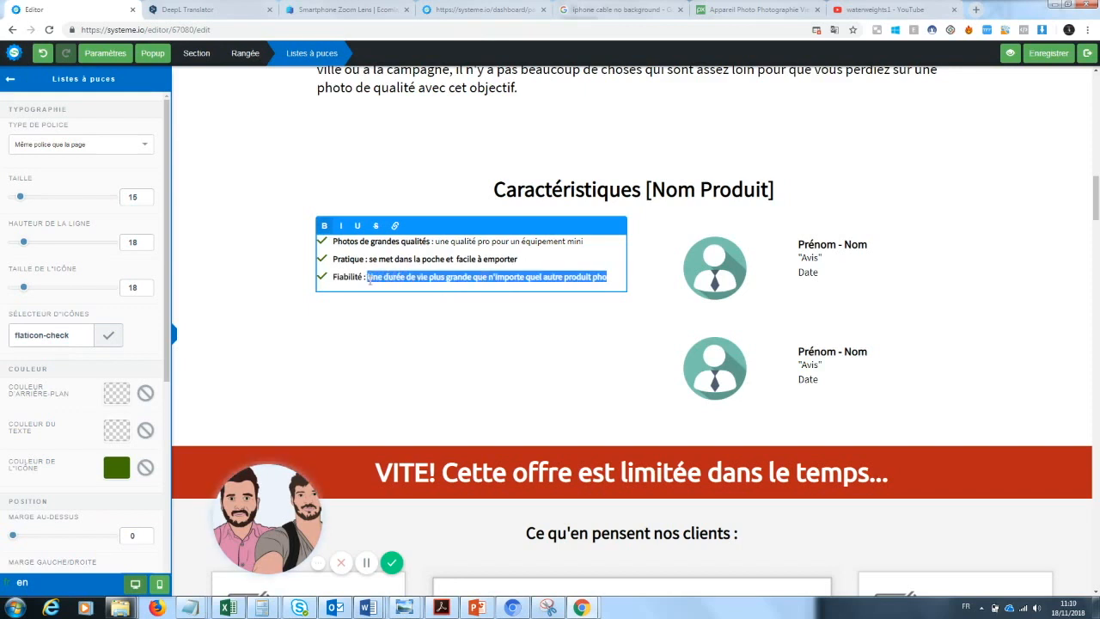
type("Une garantie ")
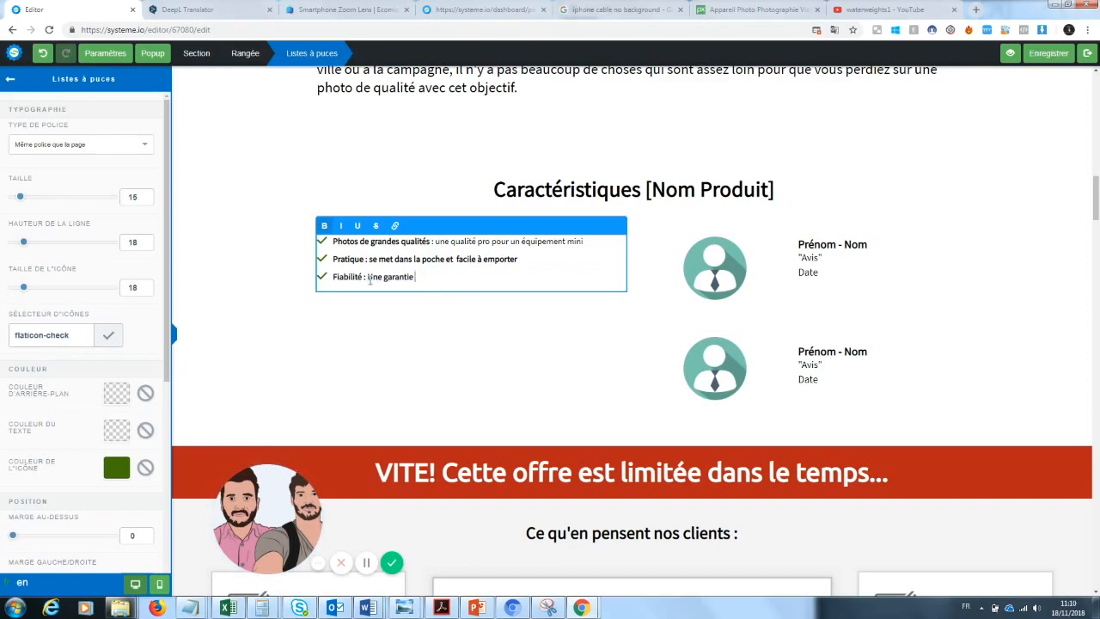
type("certifiée de la qualité de nos produits")
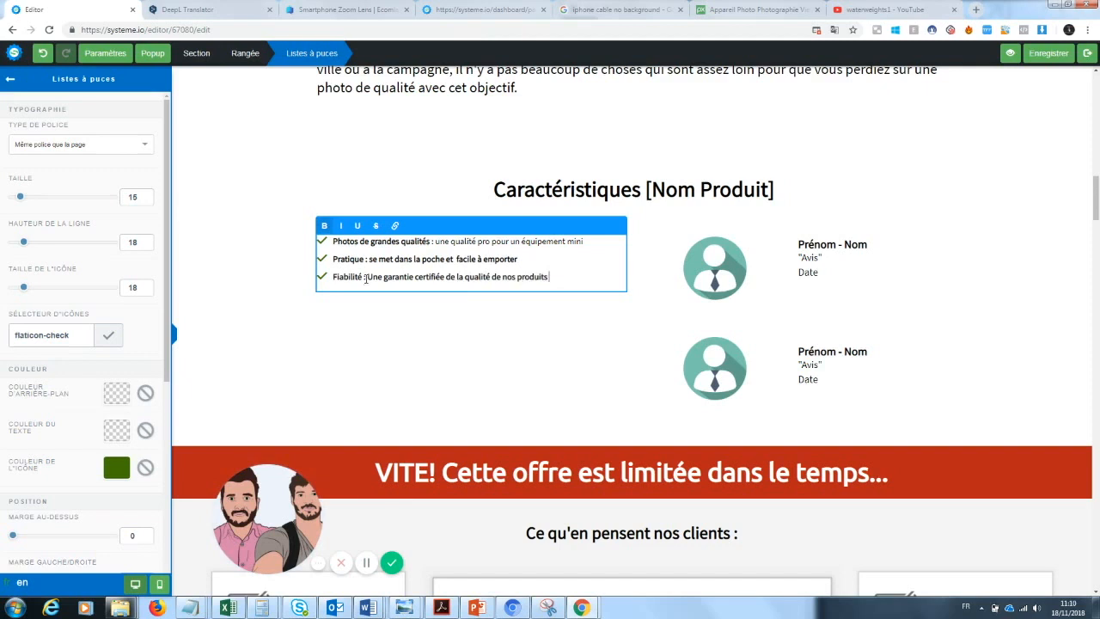
Remove the bold formatting from the descriptions following "Fiabilité :" and "Pratique :" in the feature list
left_click_drag(368, 277, 542, 293)
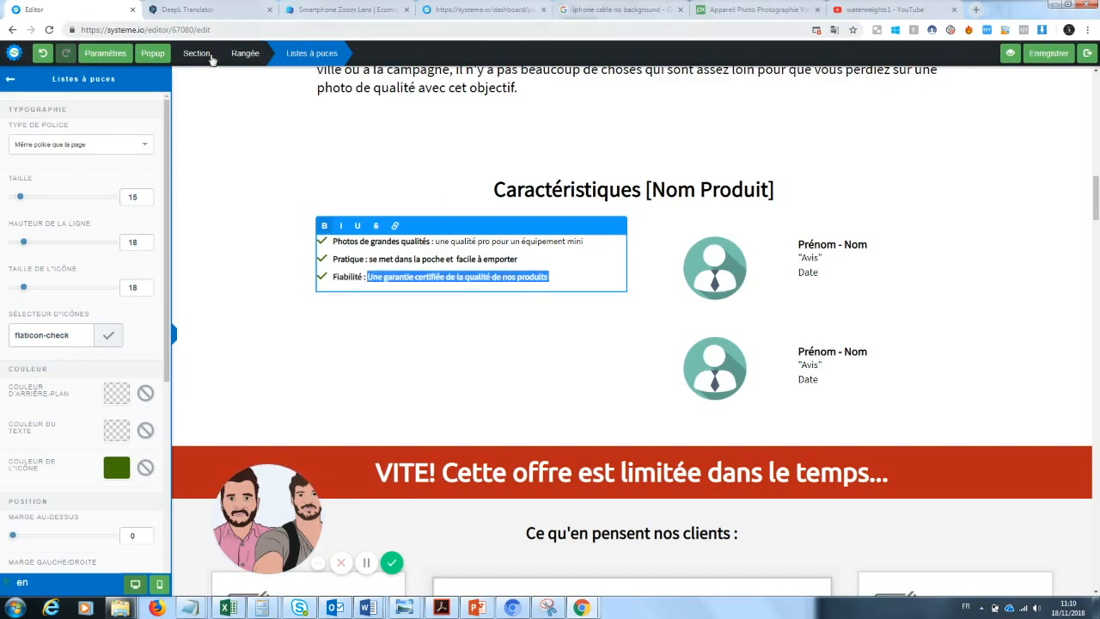
left_click(332, 231)
left_click_drag(517, 258, 367, 260)
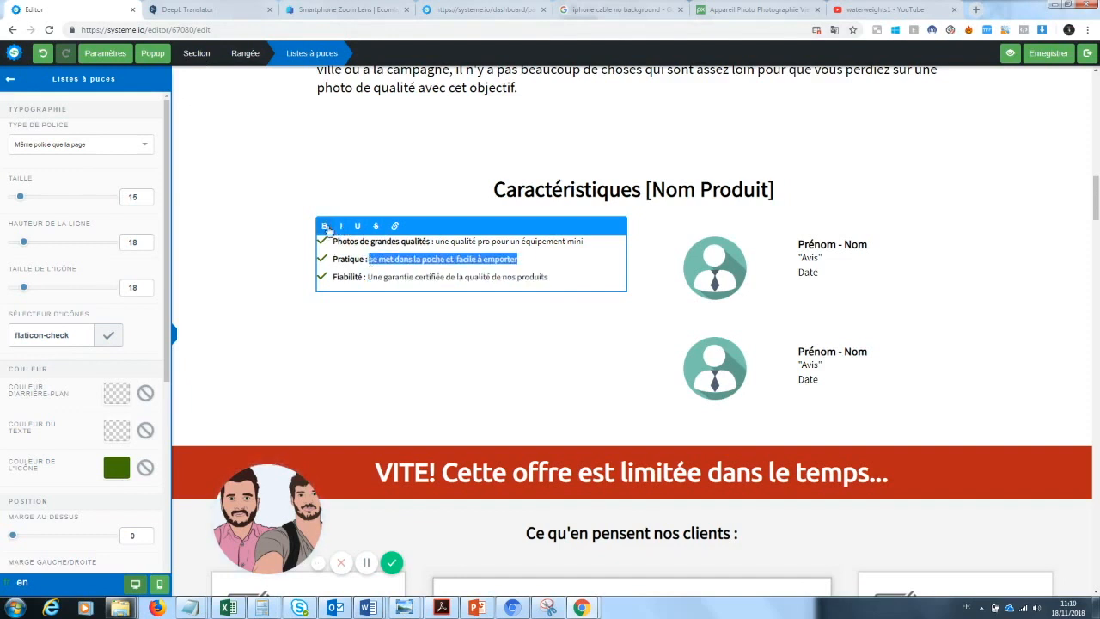
left_click(712, 269)
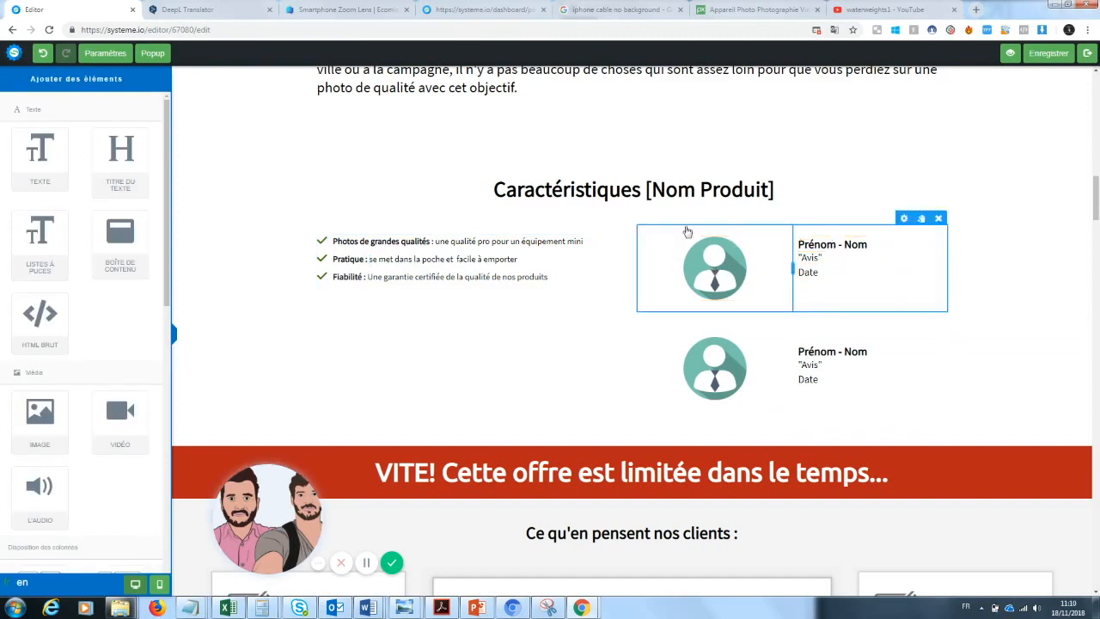
left_click(635, 193)
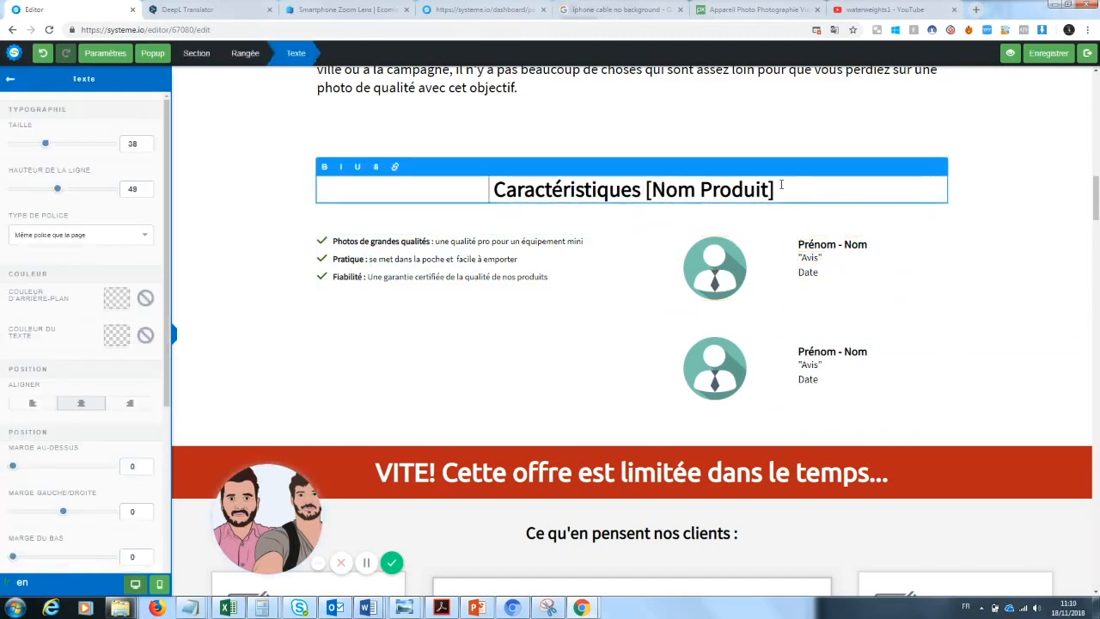
left_click(791, 313)
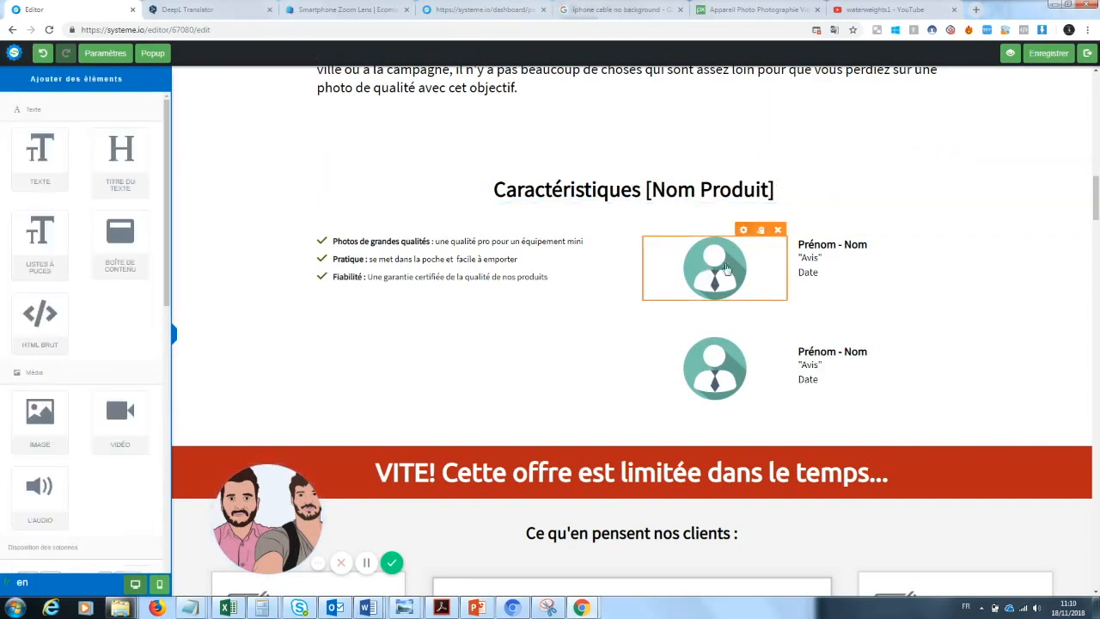
Replace the first testimonial's avatar with the uploaded wooden-floor lens photo UTB8BriEFm…pXaV.jpg
left_click(719, 268)
left_click(123, 123)
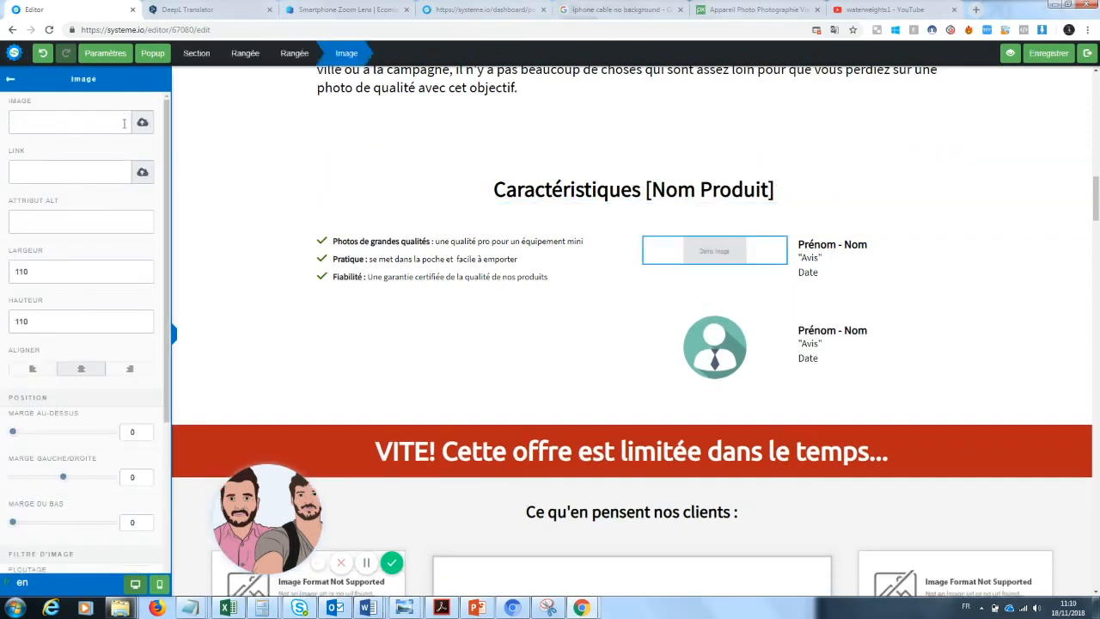
left_click(138, 125)
left_click(543, 263)
left_click(381, 356)
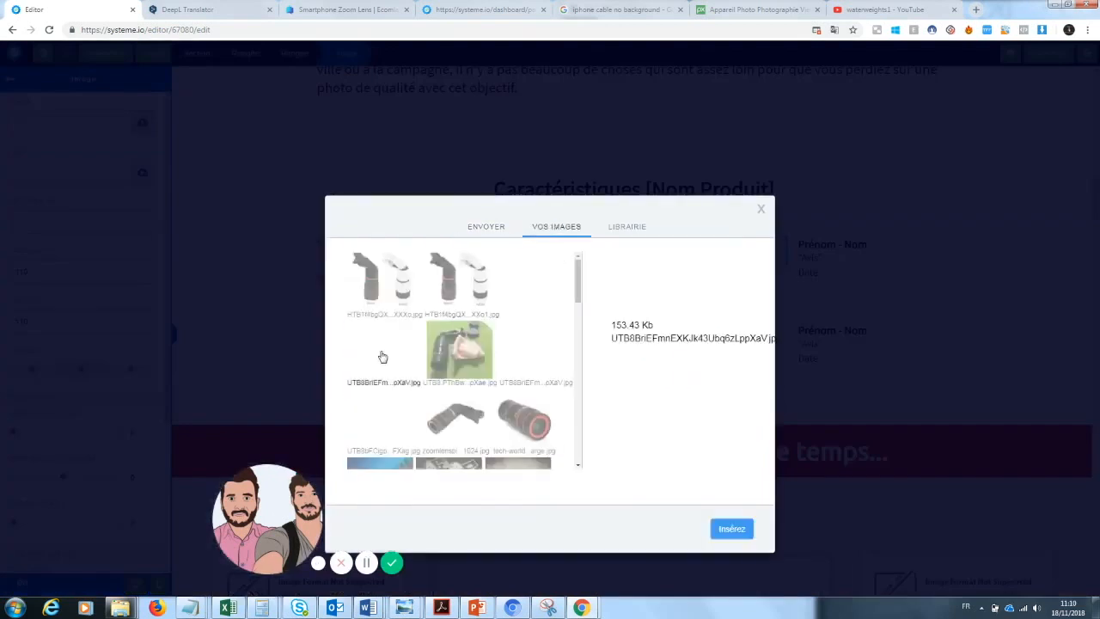
left_click(732, 530)
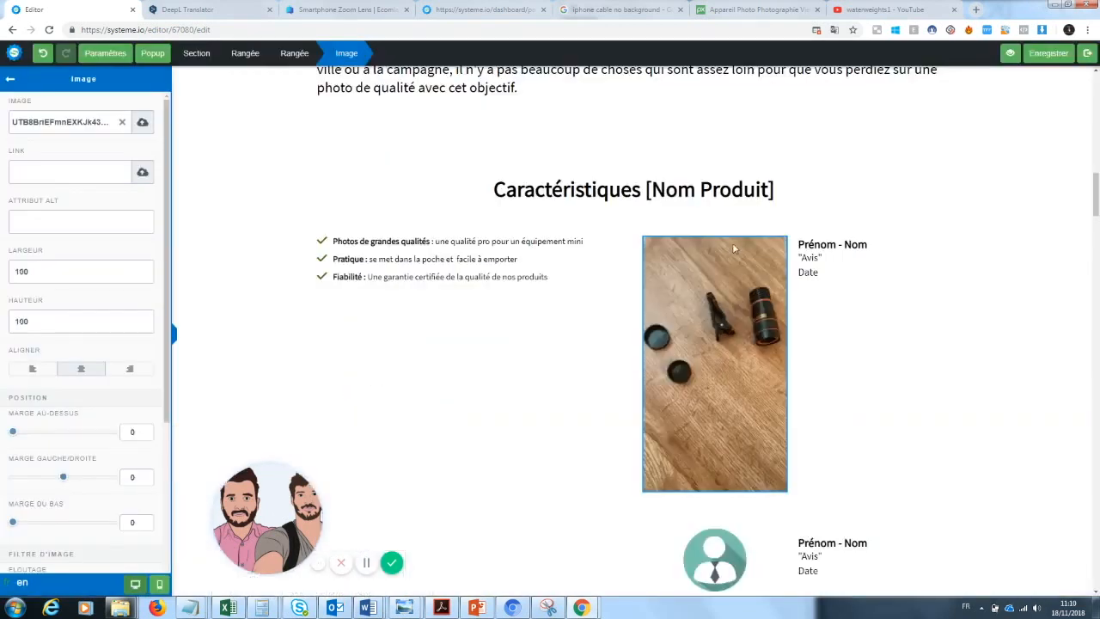
Resize the first testimonial's lens photo to a width of 200 and a height of 300
left_click(825, 258)
left_click(721, 344)
left_click_drag(57, 275, 2, 290)
type("200")
left_click_drag(52, 319, 1, 325)
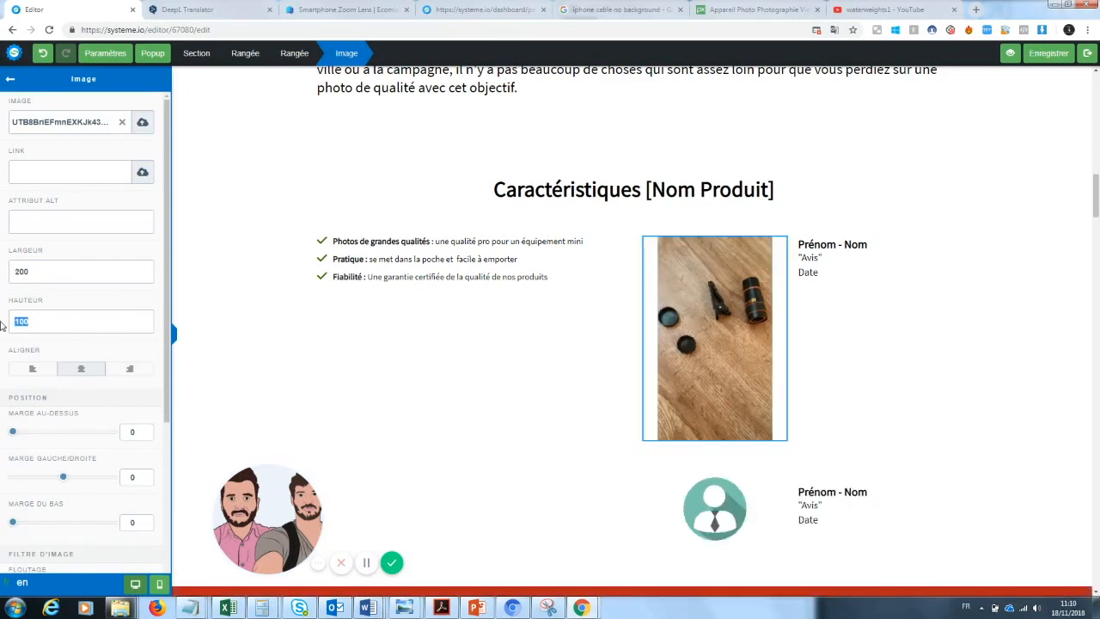
type("200")
key("ctrl+a")
type("300")
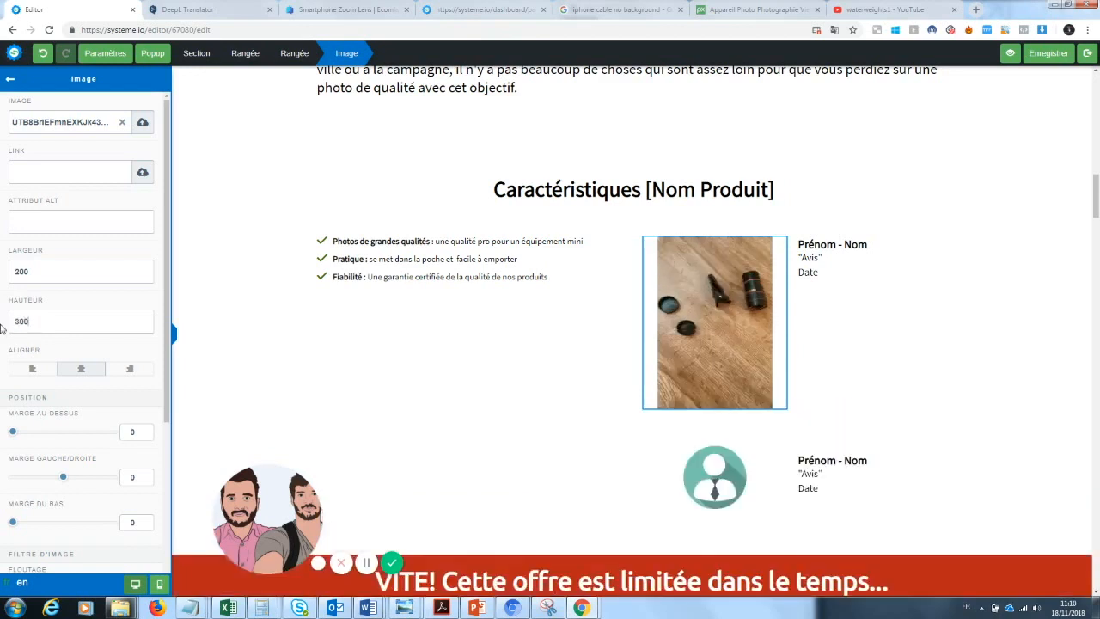
left_click(950, 334)
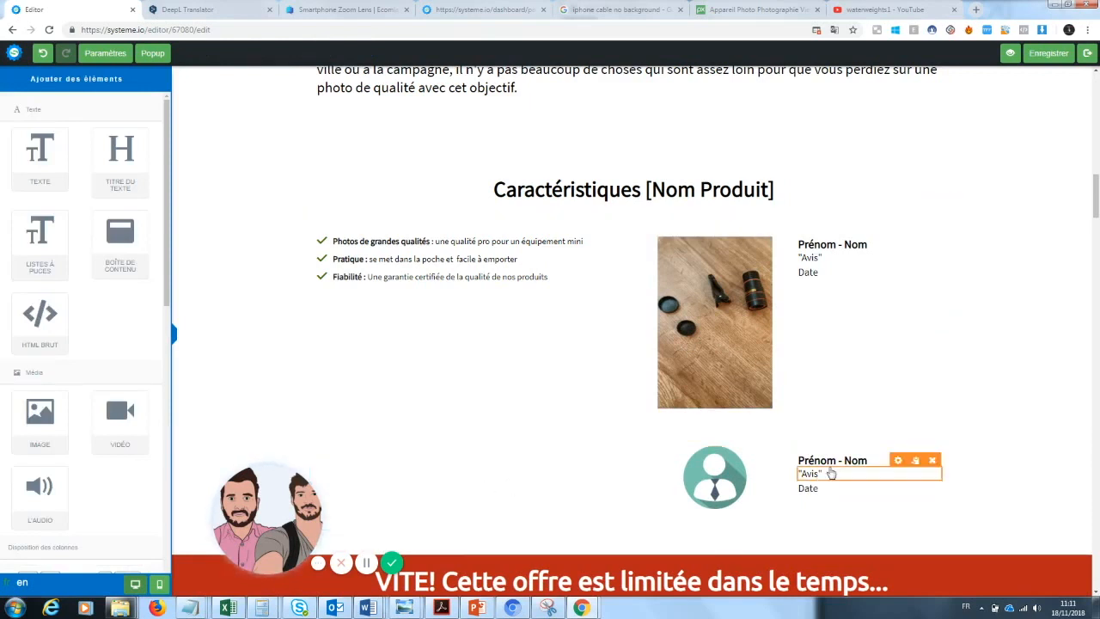
Try to add a 1/3–2/3 column row beneath the bullet list in the characteristics section
left_click(436, 338)
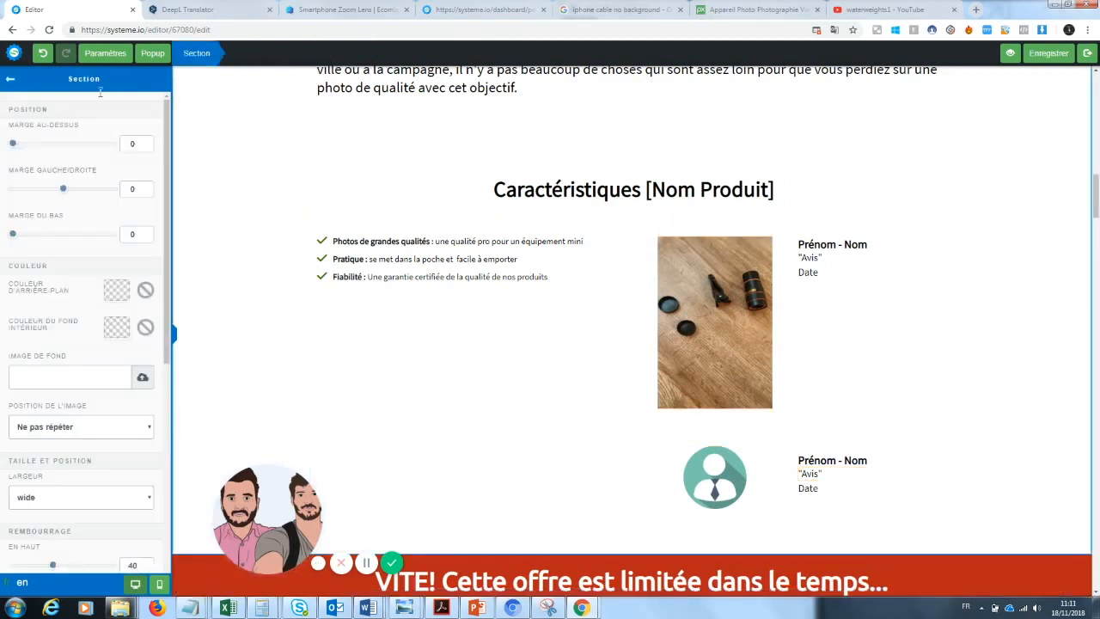
left_click(11, 83)
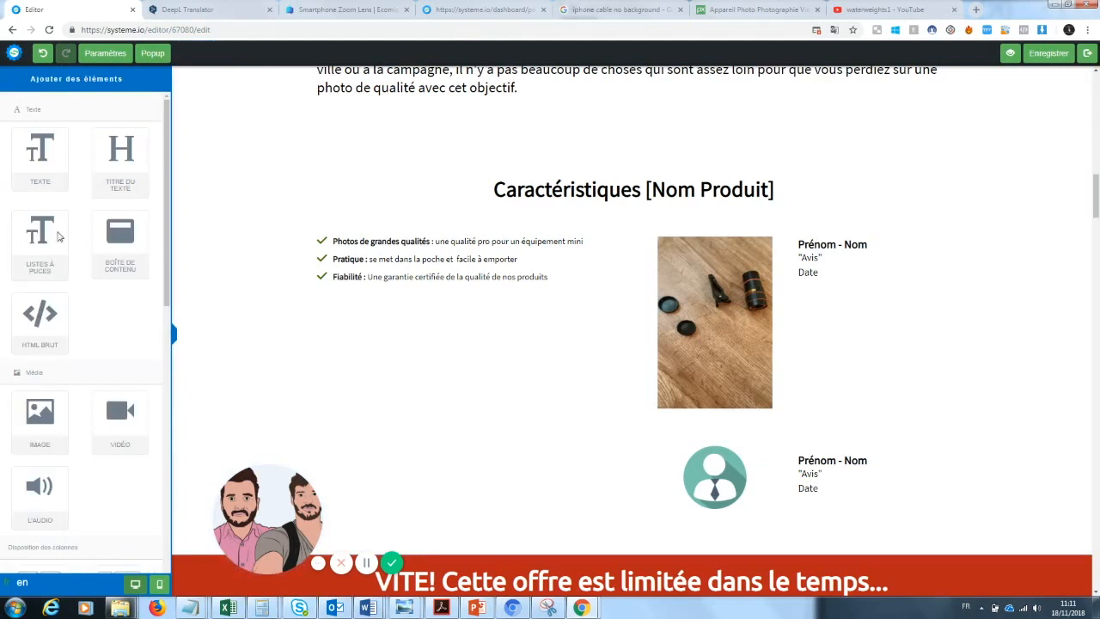
mouse_move(40, 417)
left_mouse_down()
mouse_move(513, 465)
mouse_move(466, 474)
mouse_move(32, 404)
left_mouse_up()
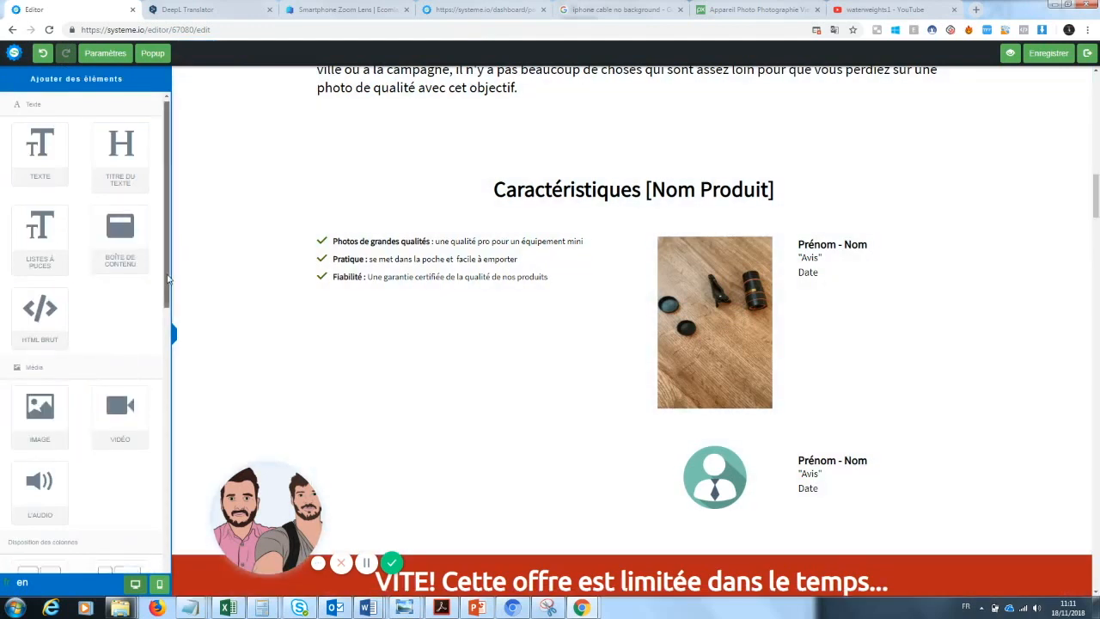
scroll(163, 364, "down", 3)
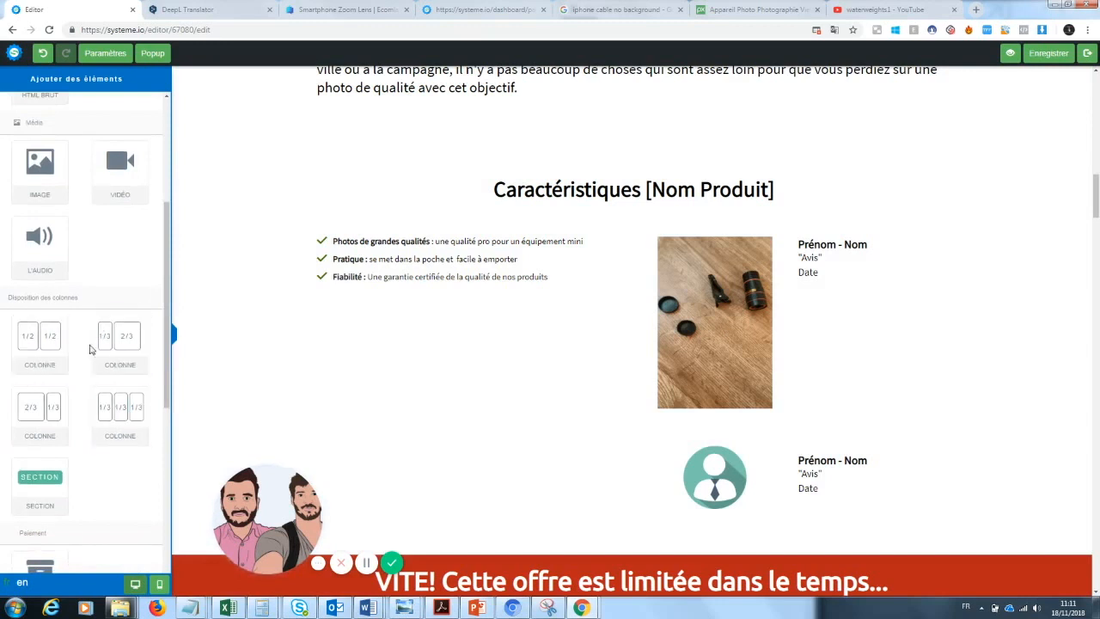
left_click_drag(94, 345, 448, 407)
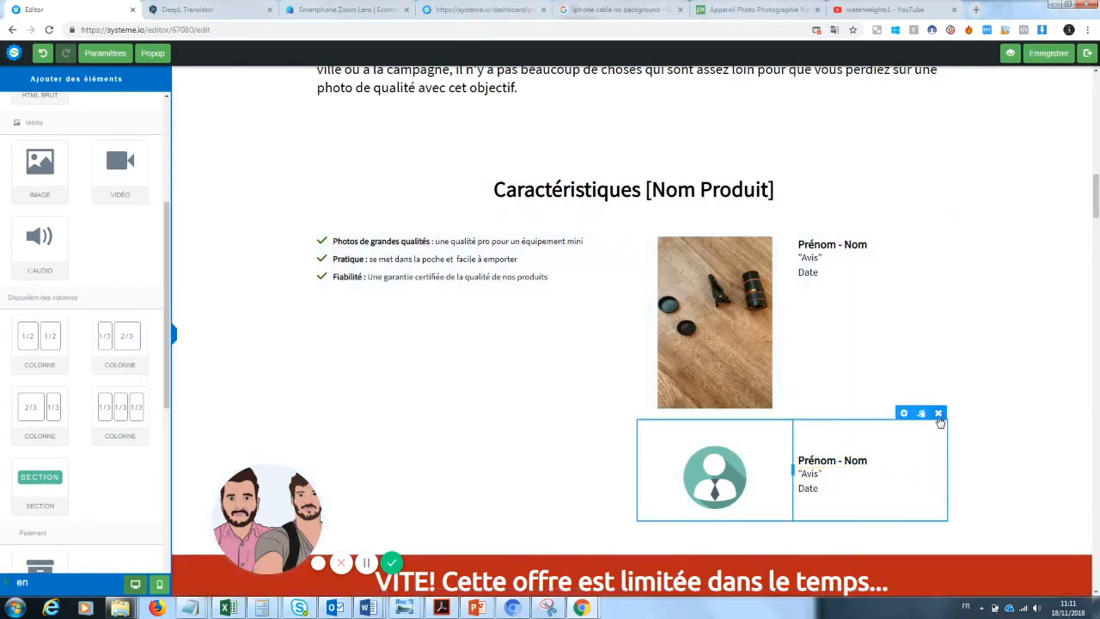
Delete the second testimonial row and add a 1/3–2/3 column row beneath the bullet list and remaining testimonial
left_click(939, 413)
left_click(606, 93)
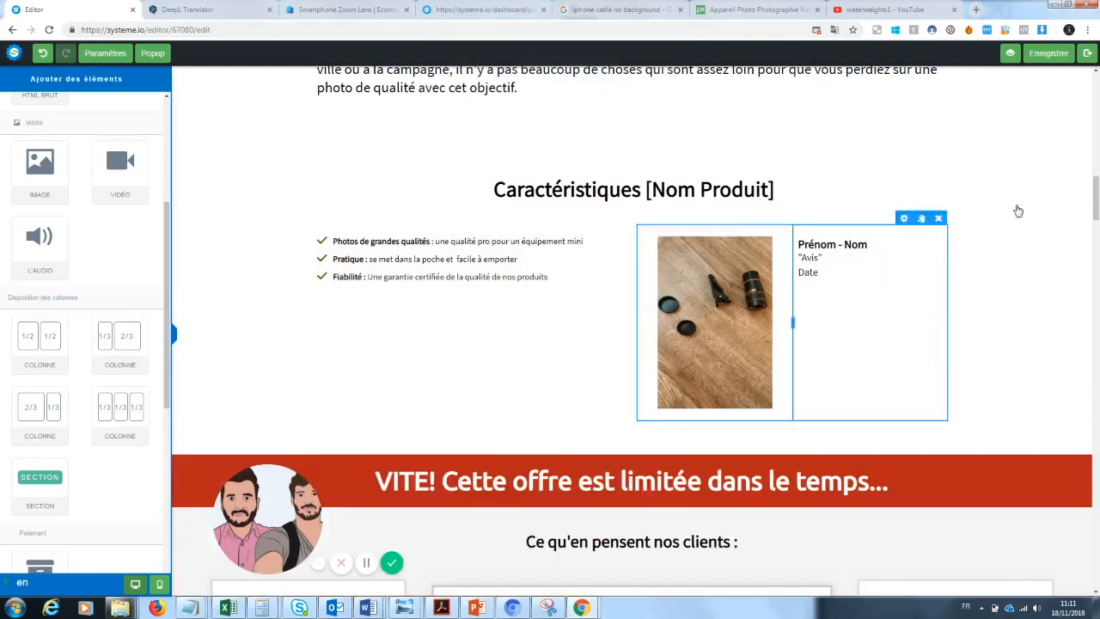
scroll(1096, 207, "down", 2)
left_click_drag(112, 348, 521, 305)
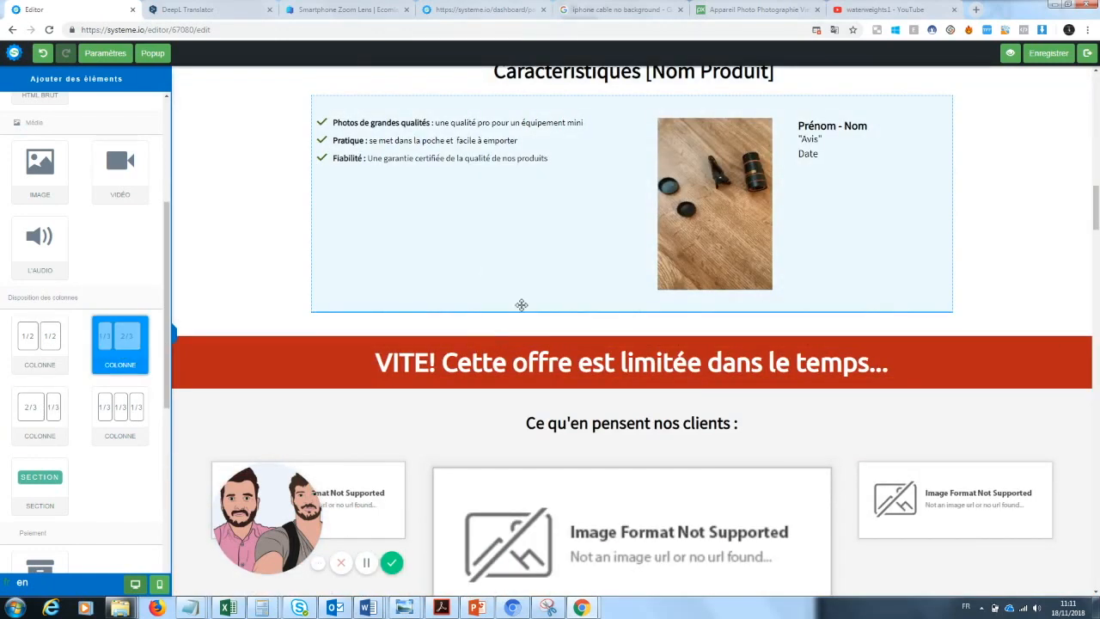
Insert an image in the narrow column of the new row, using the uploaded photo UTB8BriEFm…pXaV.jpg
left_click_drag(39, 168, 473, 342)
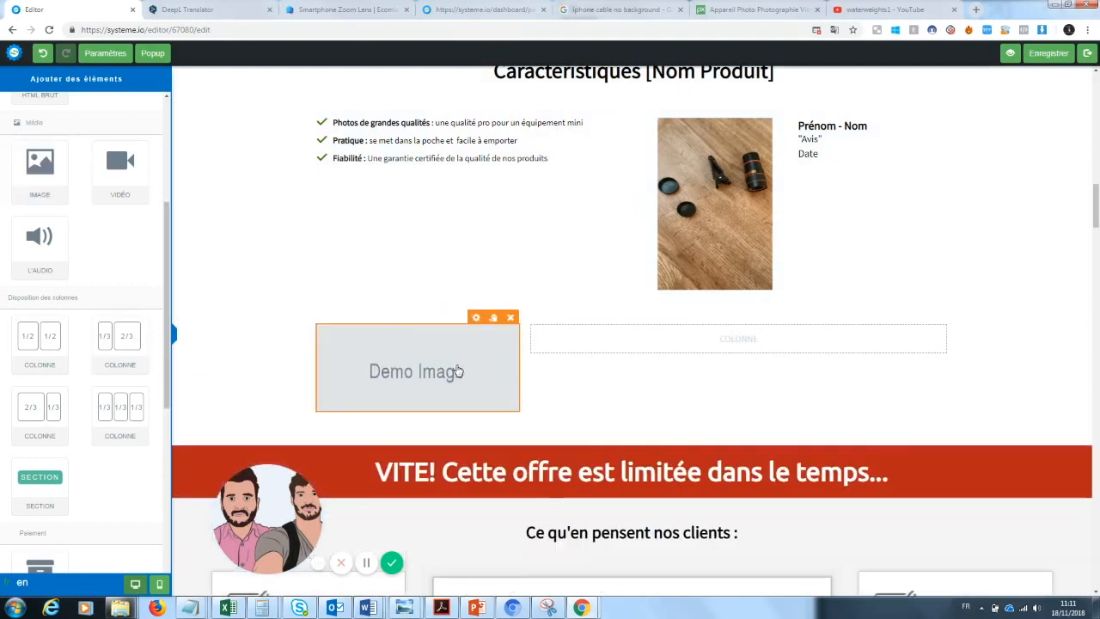
left_click(457, 370)
left_click(142, 122)
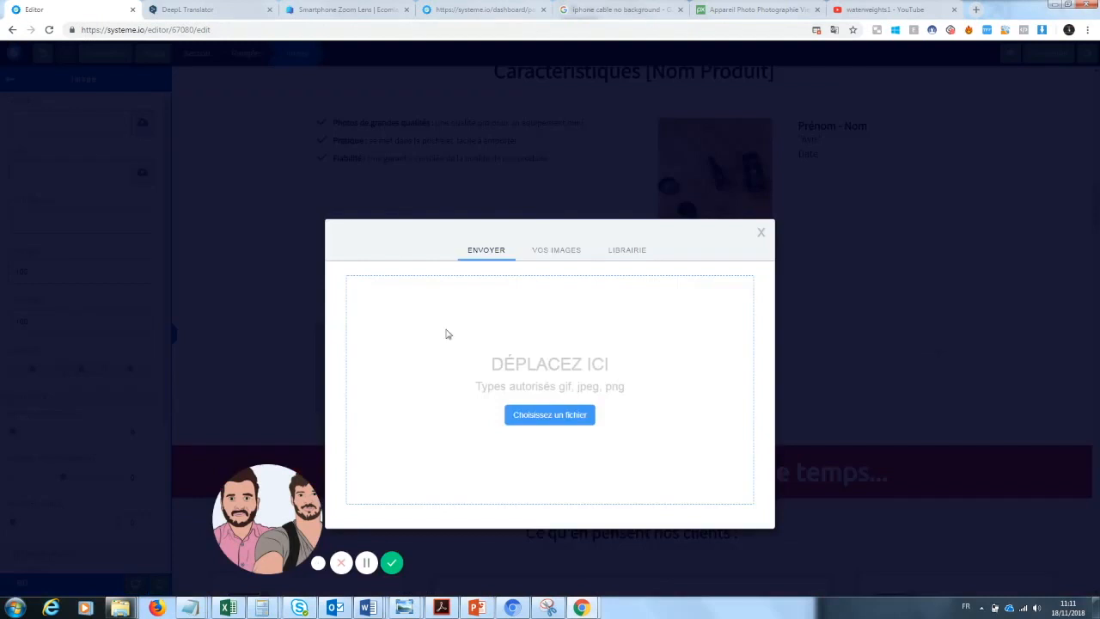
left_click(564, 263)
left_click(523, 341)
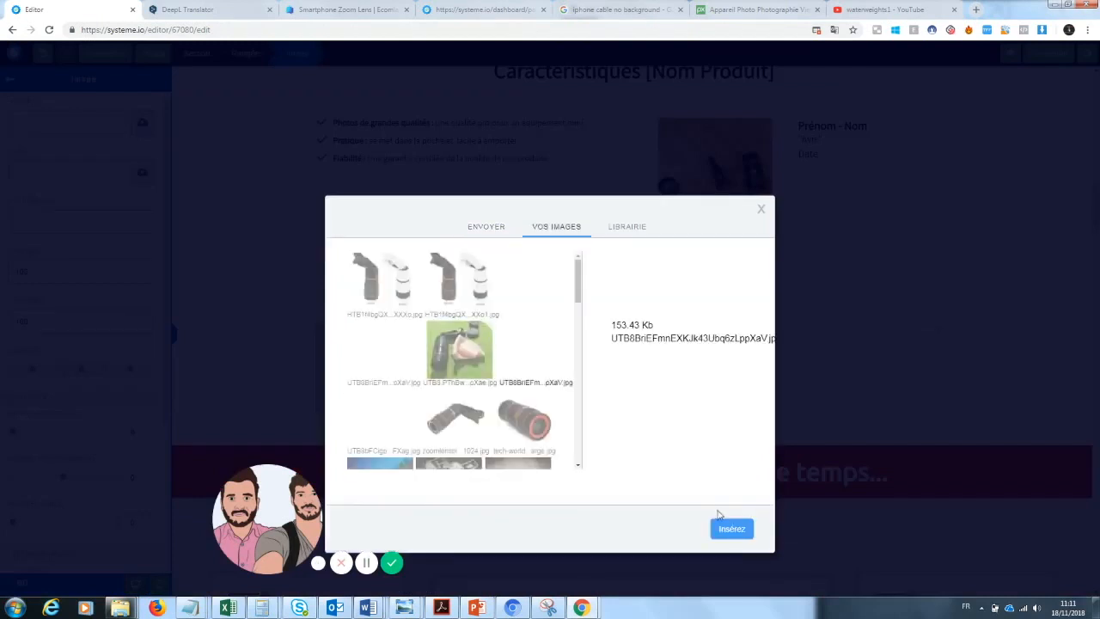
left_click(729, 529)
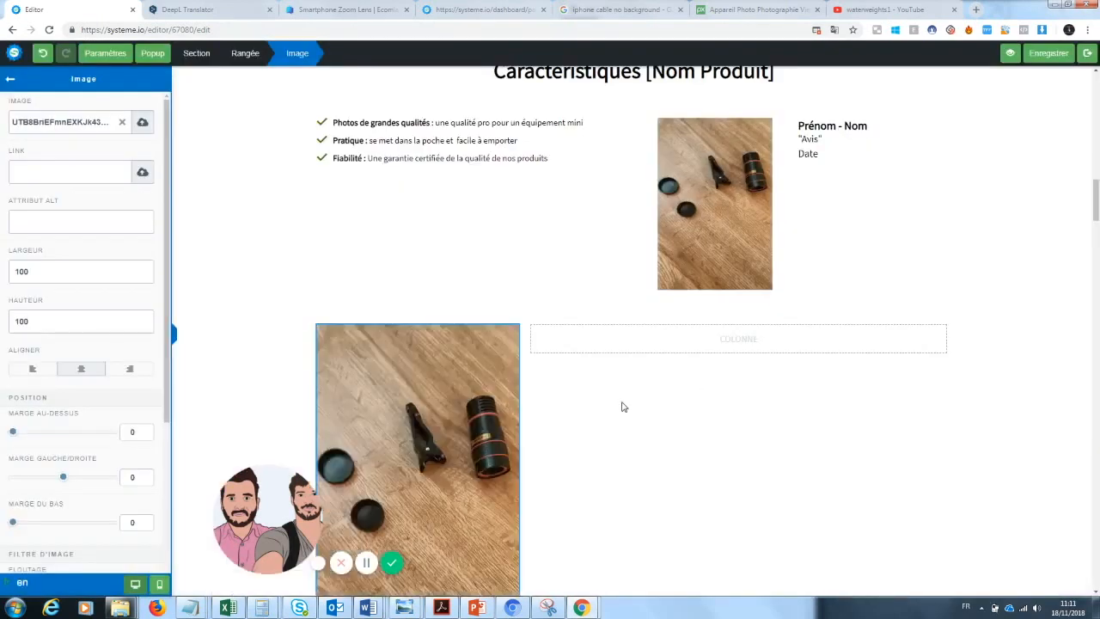
Swap the narrow column's image for the uploaded green-mat lens photo UTB8.PThBw…pXae.jpg
left_click(462, 409)
left_click(437, 397)
left_click(123, 126)
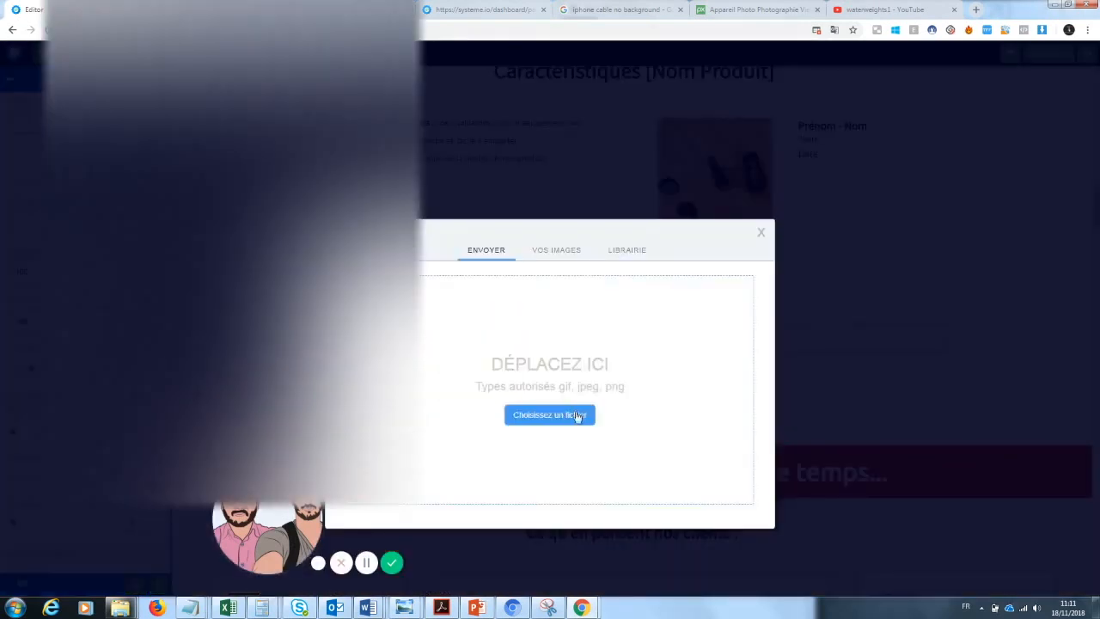
left_click(578, 417)
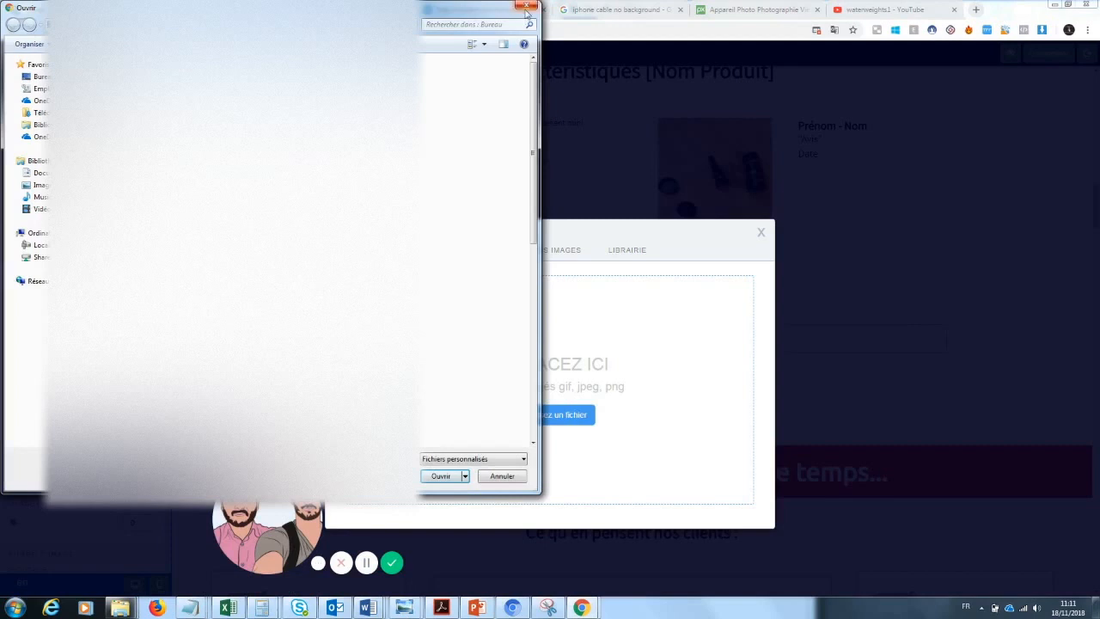
left_click(527, 9)
left_click(563, 249)
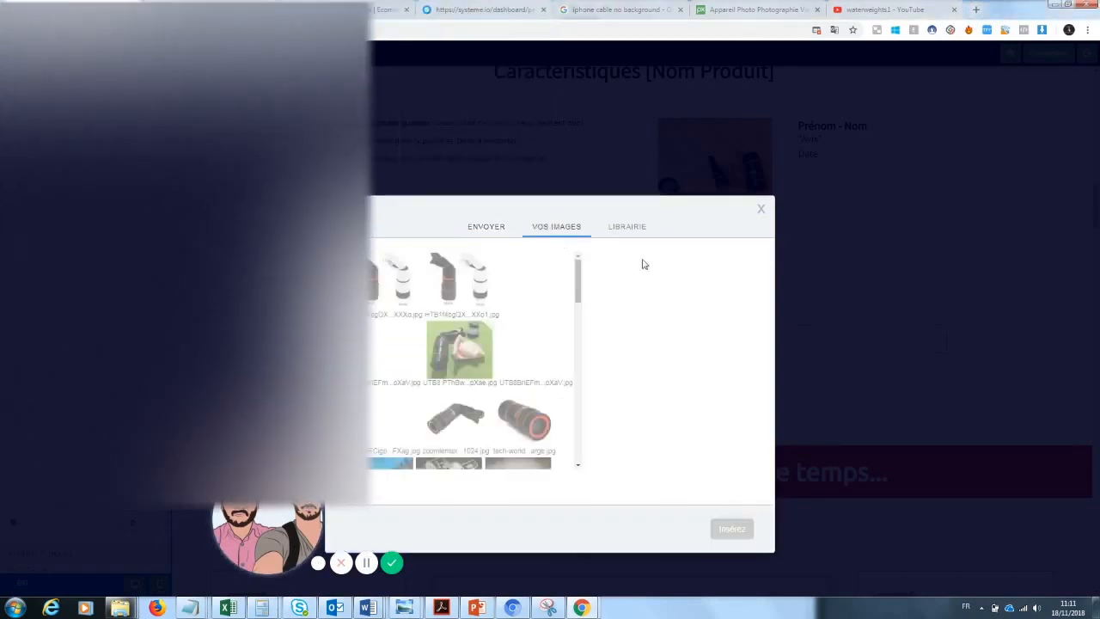
left_click(478, 351)
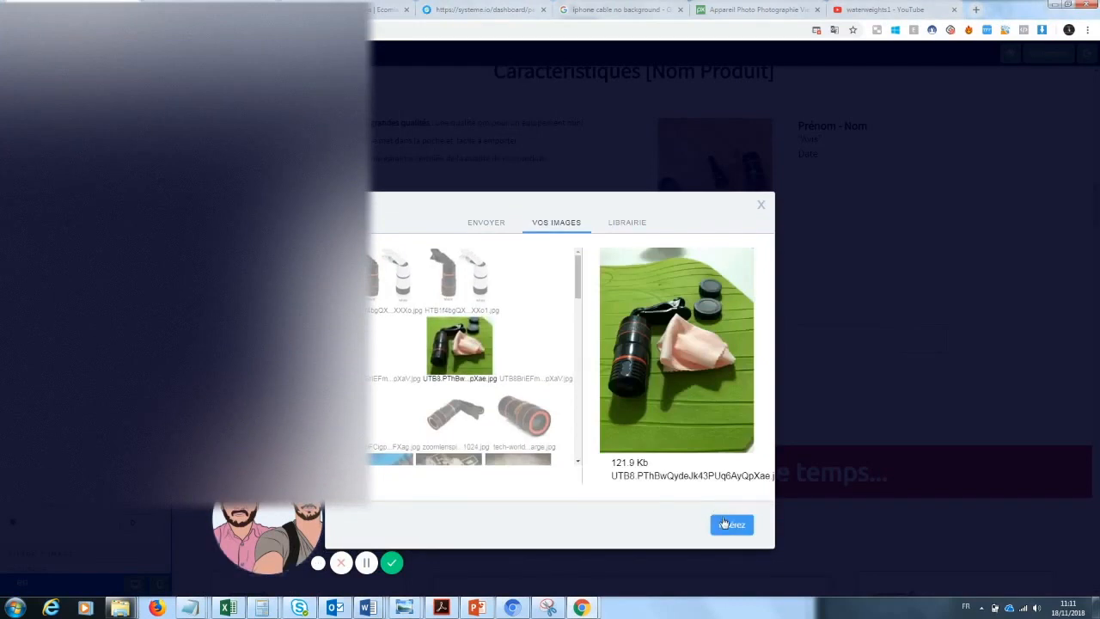
left_click(726, 526)
Add a text block to the wide column beside the green-mat lens photo
left_click(1064, 310)
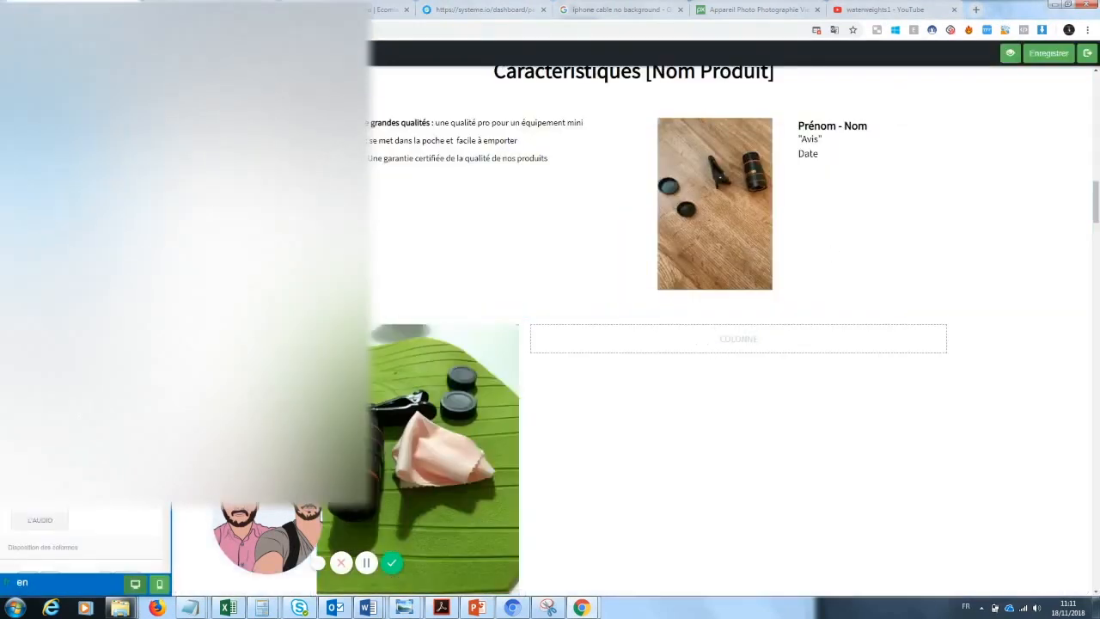
left_click_drag(52, 163, 707, 348)
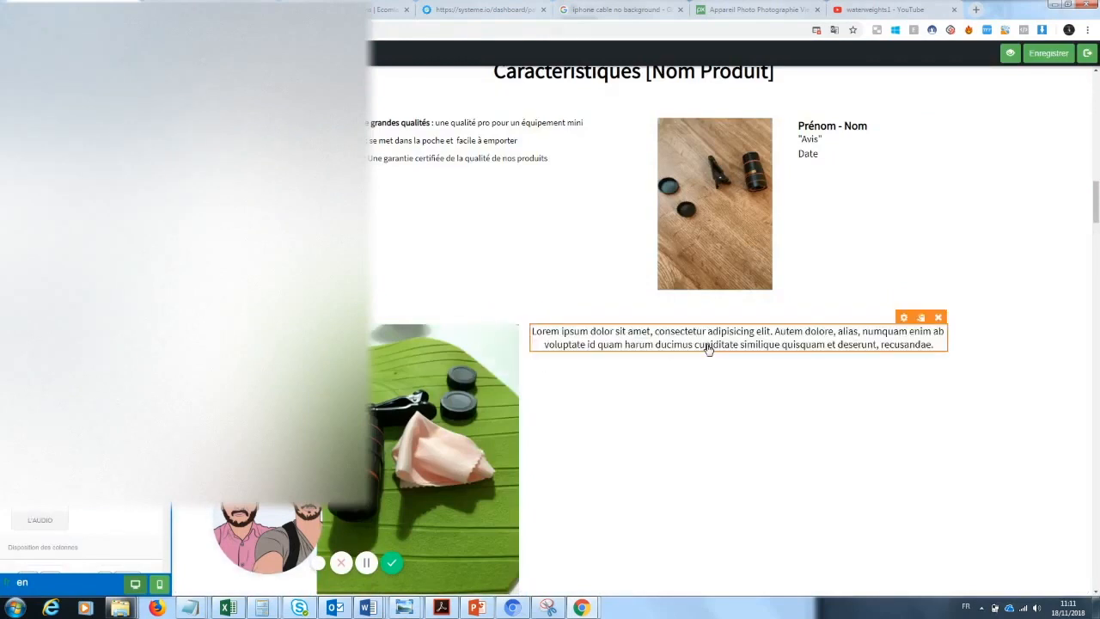
Replace the testimonial's "Prénom - Nom" placeholder with the reviewer's full name
left_click(832, 145)
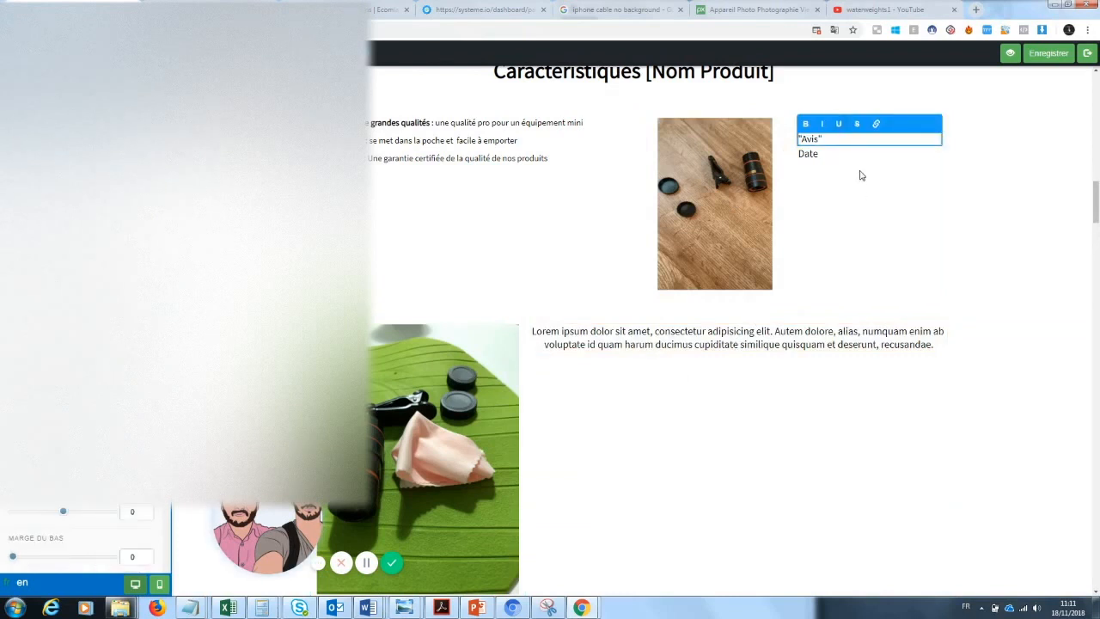
left_click(862, 125)
left_click_drag(862, 125, 721, 139)
type("J")
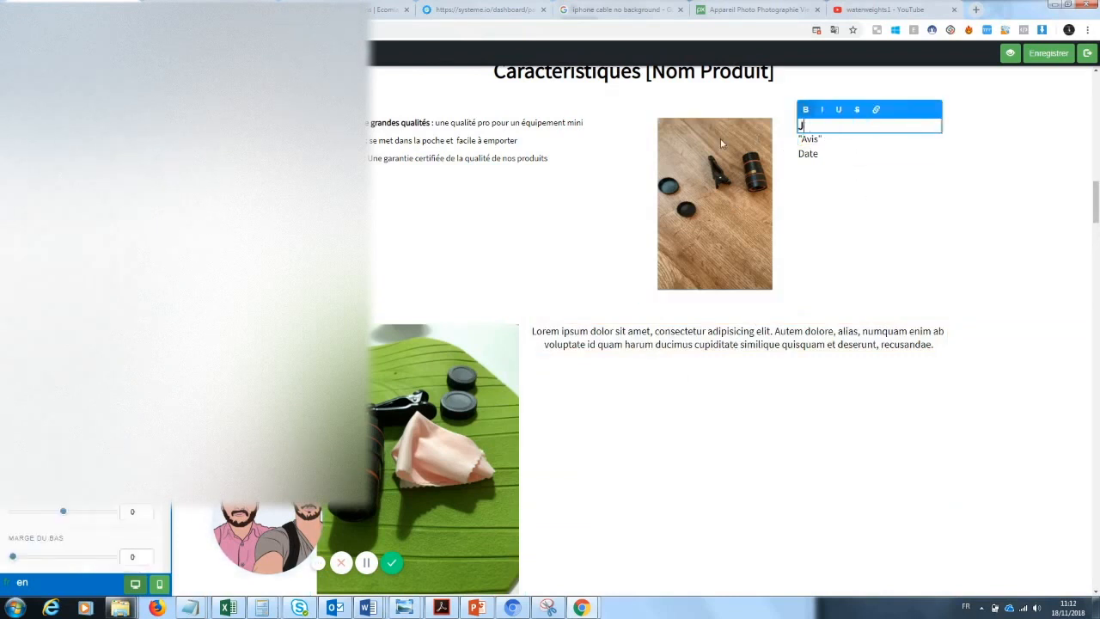
type("acques Durand")
left_click(821, 146)
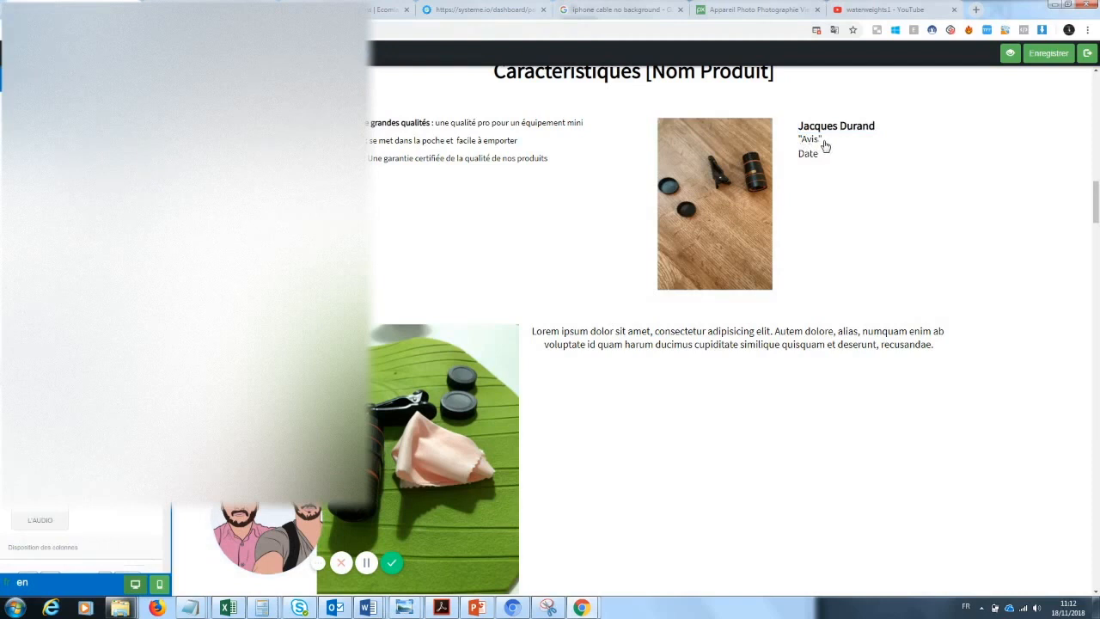
Replace the testimonial's "Avis" placeholder with "Produit arrivé sans emcombre, je suis très satisfait."
left_click(823, 147)
left_click_drag(823, 141, 797, 141)
type("Produit arrivé sans emc")
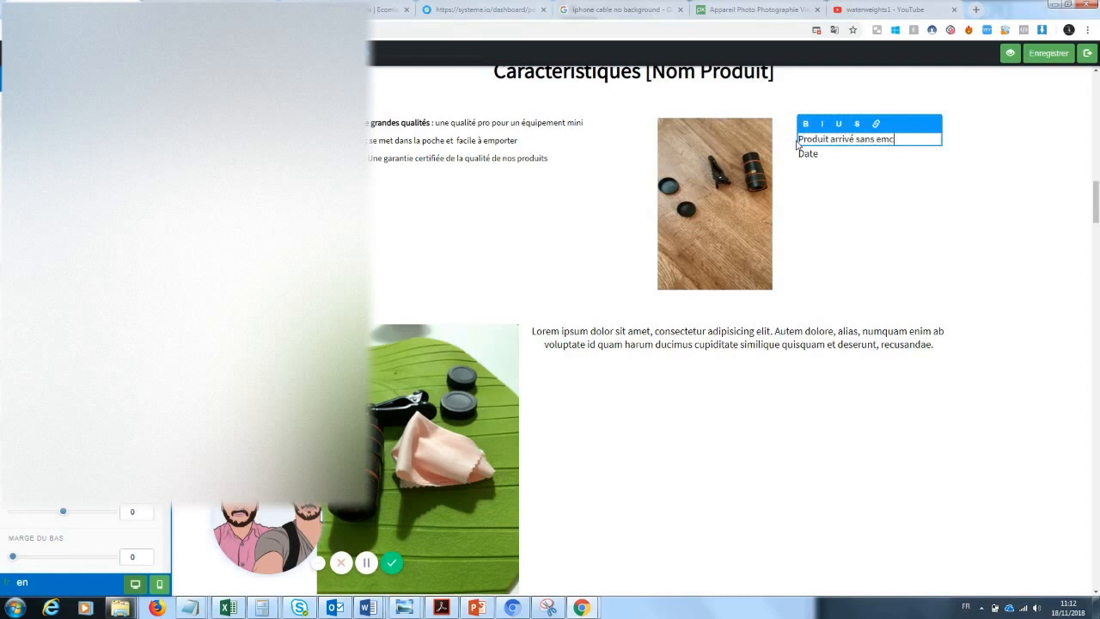
type("ombre, je suis très satisfait.")
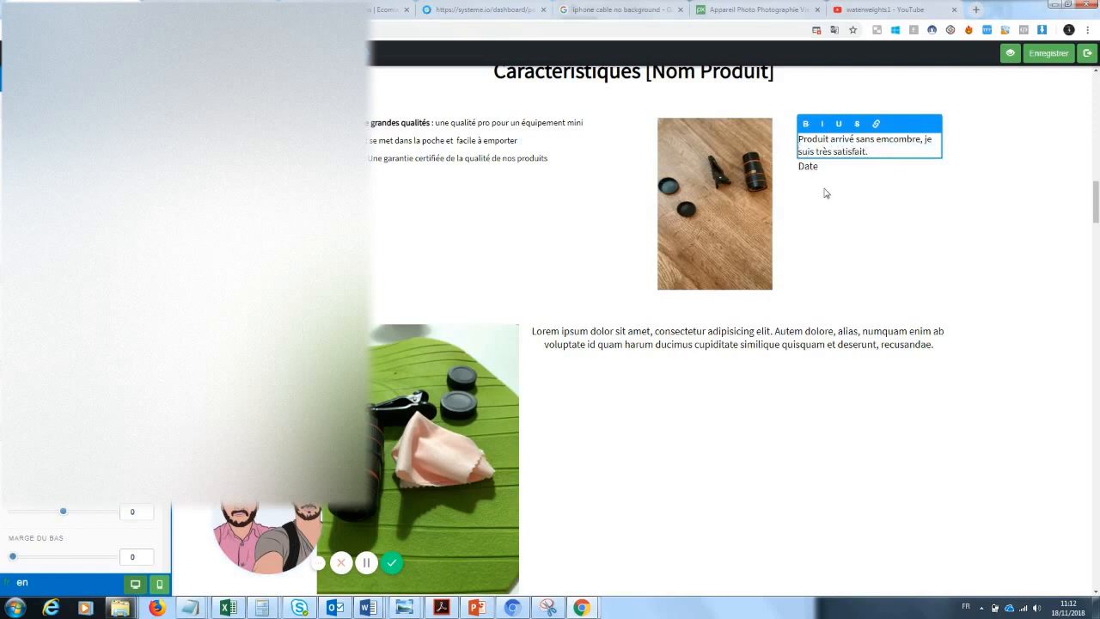
left_click(824, 192)
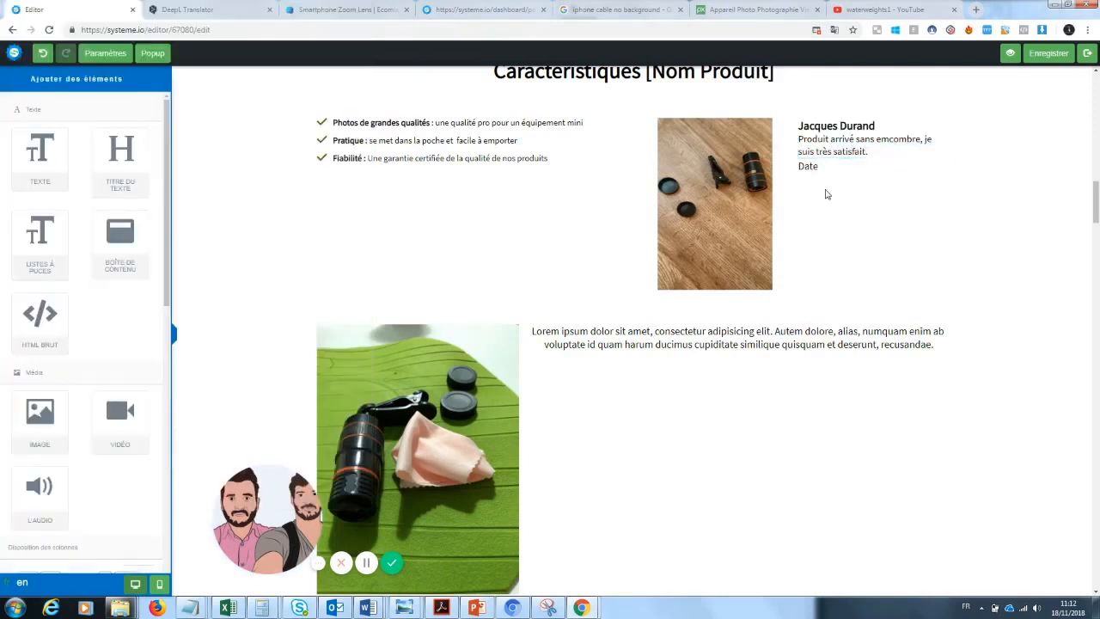
Set the review text's bottom margin to 35 and increase its top margin to space it from the name
left_click(857, 150)
left_click_drag(25, 560, 31, 556)
left_click_drag(166, 355, 166, 395)
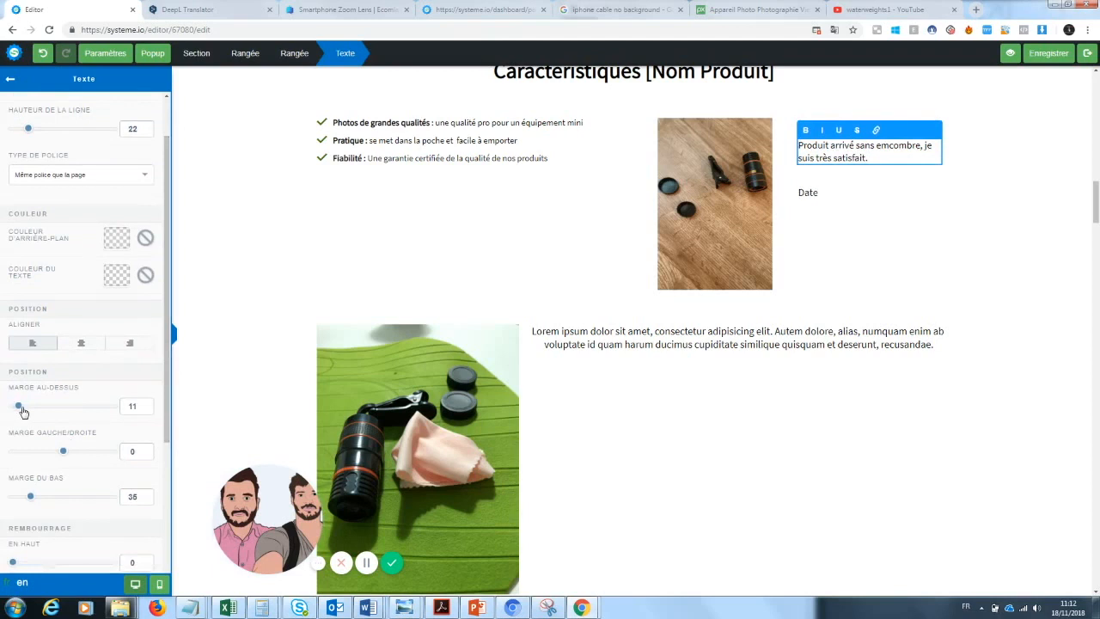
left_click(936, 221)
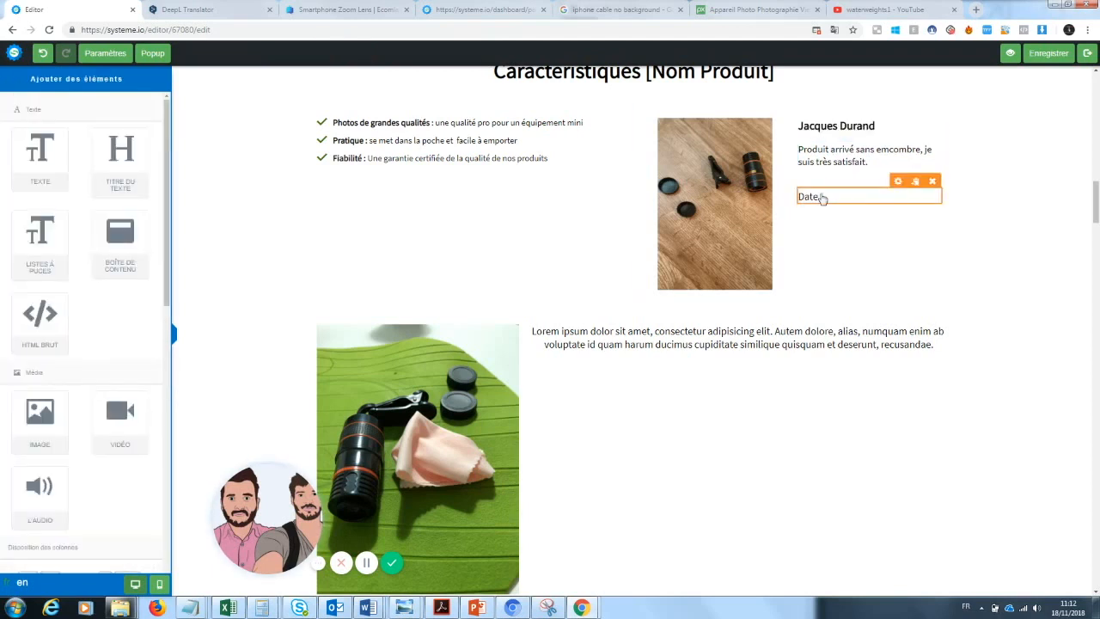
Clear the "Date" placeholder text beneath the review
left_click(822, 197)
left_click_drag(823, 197, 785, 201)
key("BackSpace")
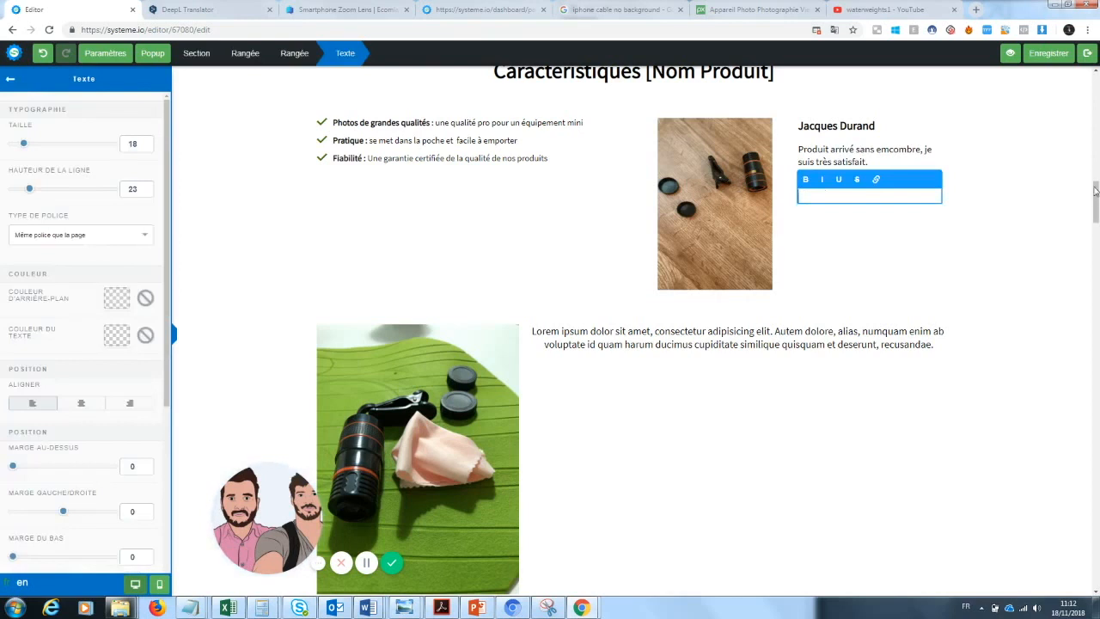
Enter "12 juin 2018" as the review date in the empty text block beneath the testimonial
left_click(852, 231)
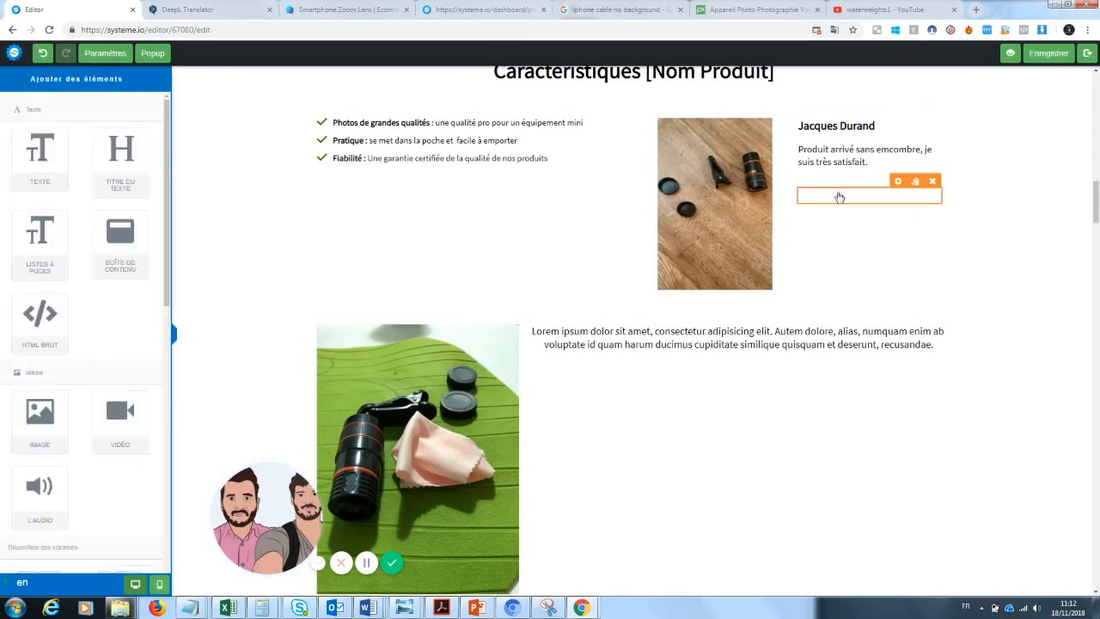
left_click(838, 200)
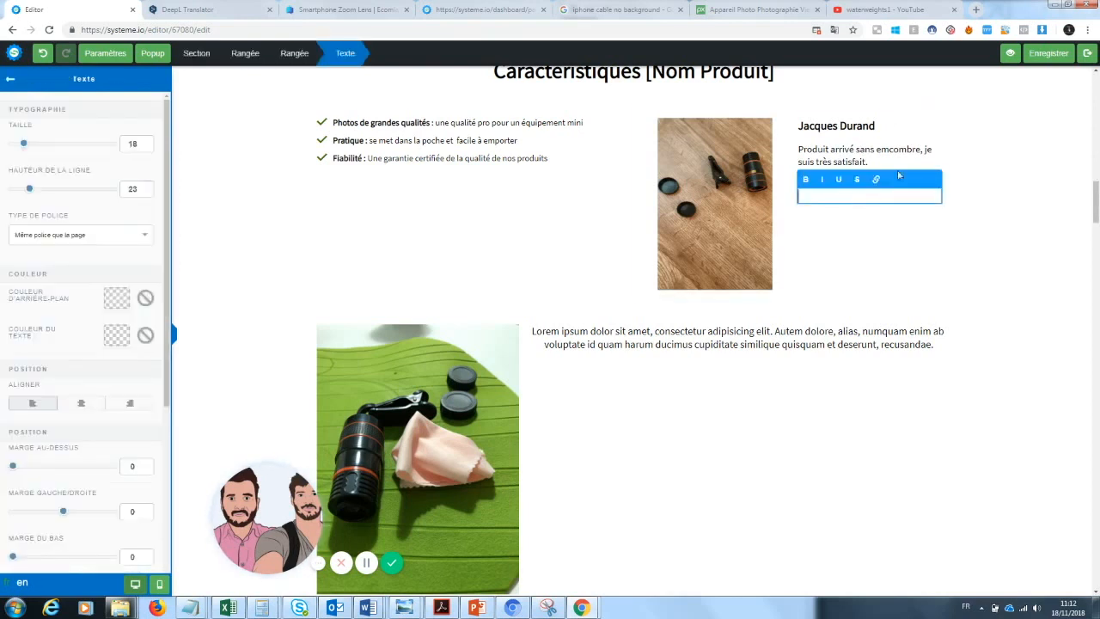
type("12 juin 208")
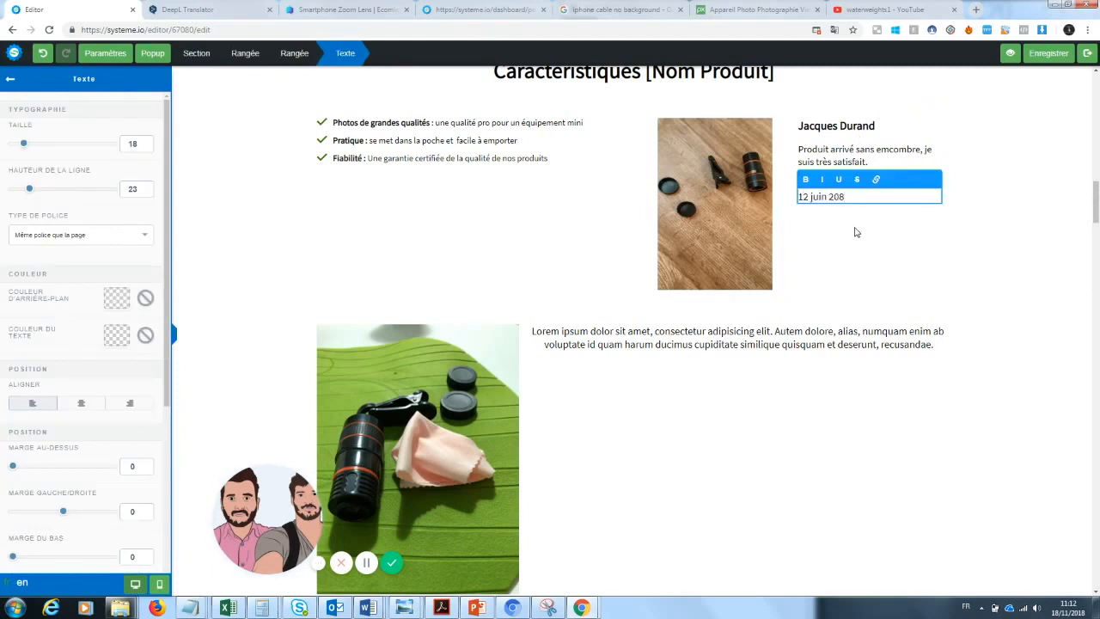
left_click(855, 232)
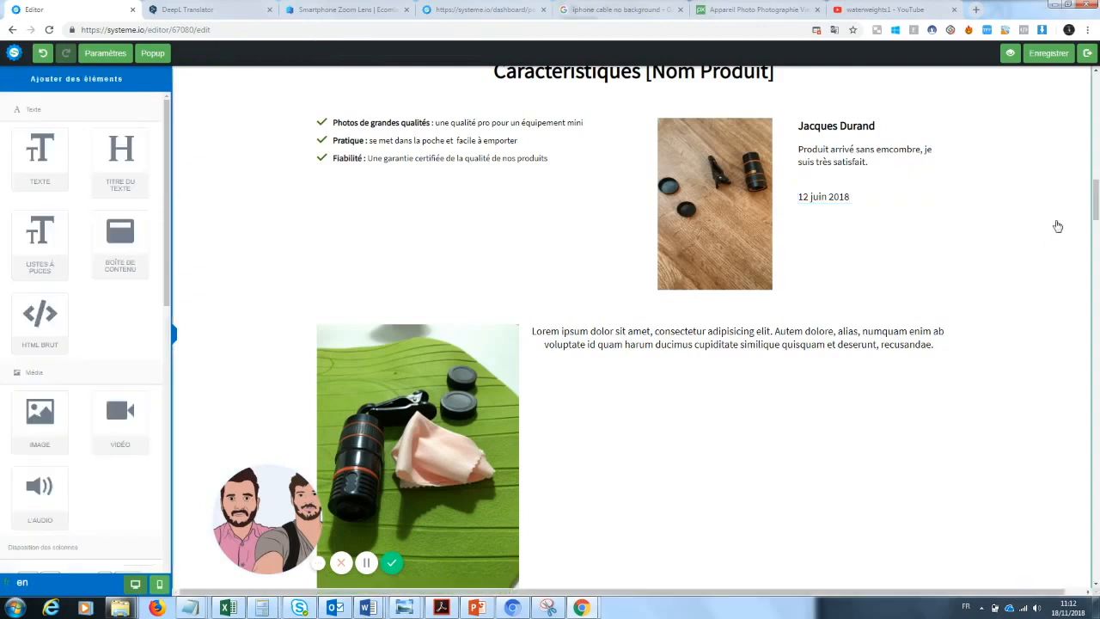
Replace the "Caractéristiques [Nom Produit]" heading with "Pourquoi notre zoom Photo va changer votre manière de prendre des photos ?"
scroll(1056, 226, "up", 3)
scroll(630, 296, "down", 1)
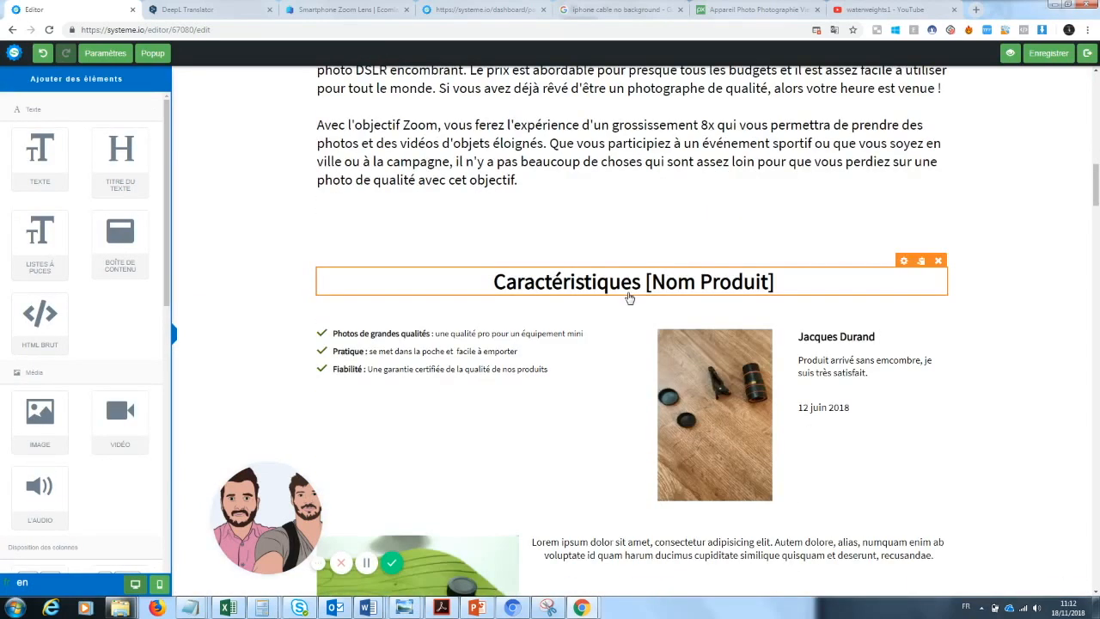
left_click(630, 293)
left_click_drag(782, 288, 479, 275)
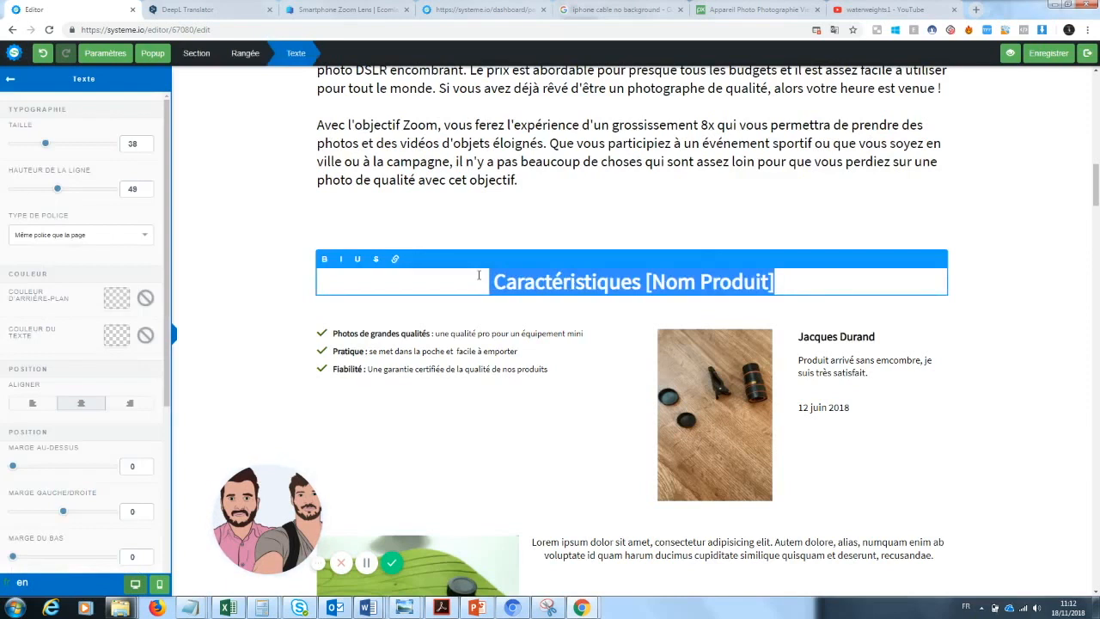
type("Pourquoi le")
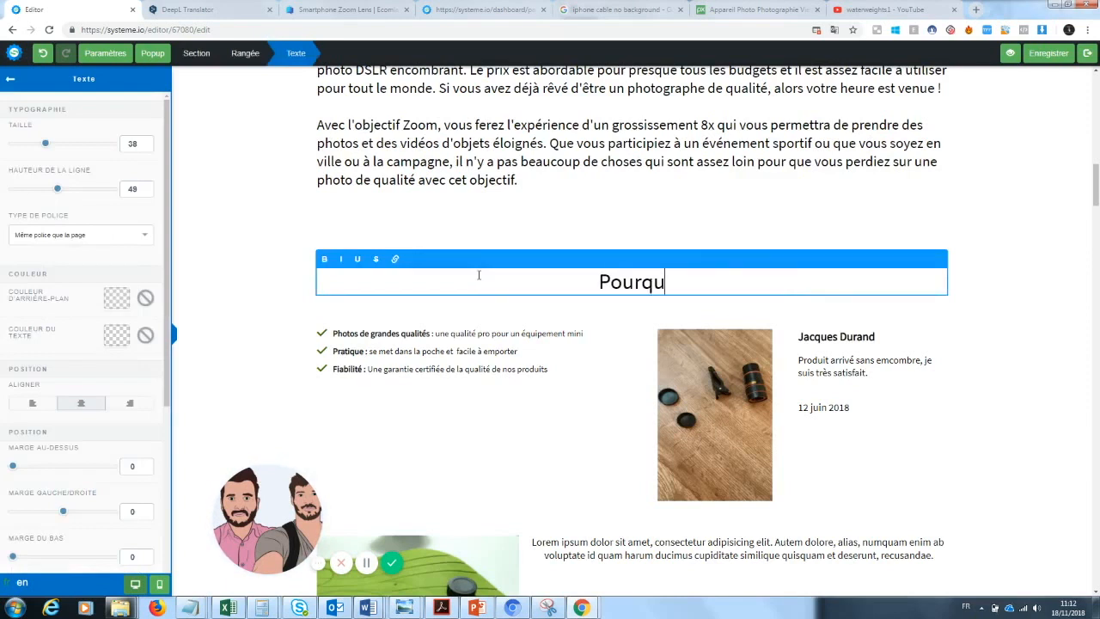
key("BackSpace")
key("BackSpace")
key("BackSpace")
type("le zoom")
key("BackSpace")
key("BackSpace")
key("BackSpace")
key("BackSpace")
key("BackSpace")
key("BackSpace")
key("BackSpace")
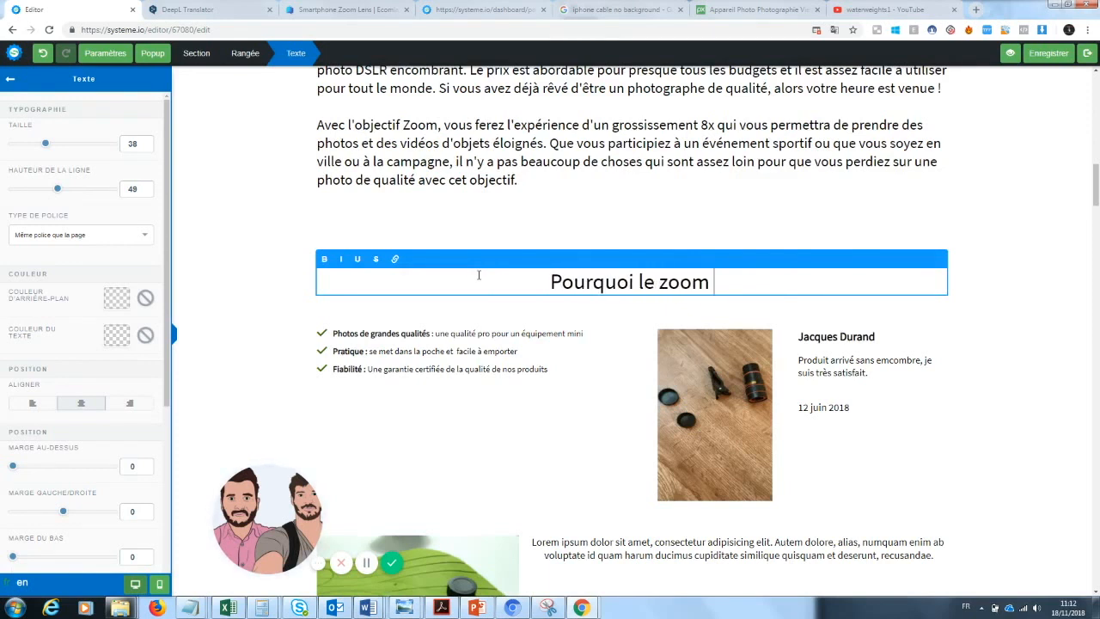
type("not")
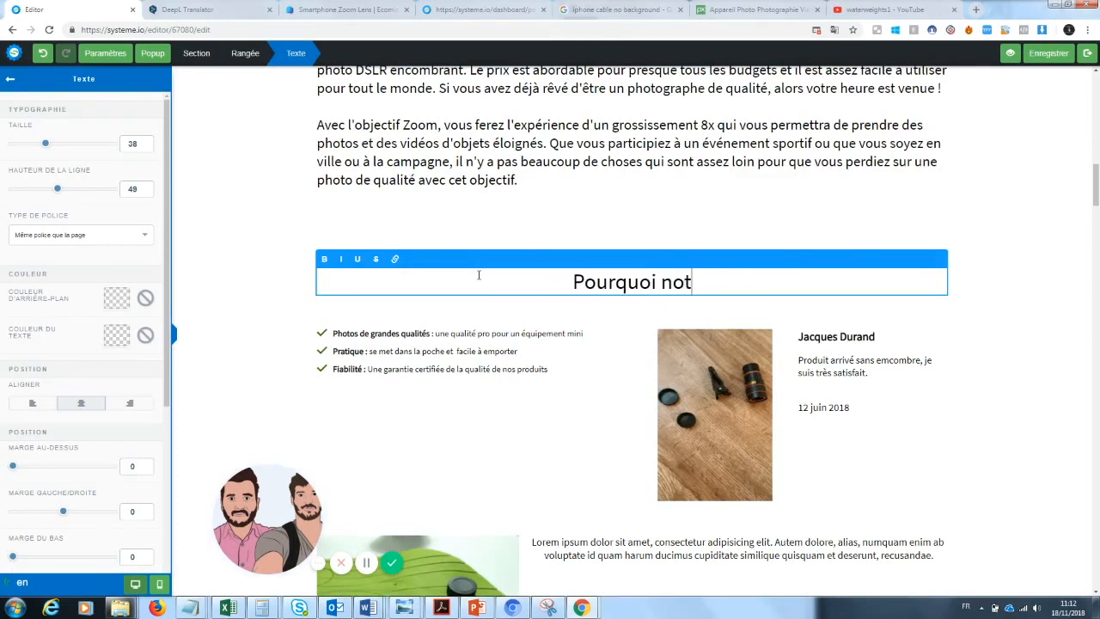
type("re zoom Photo va ")
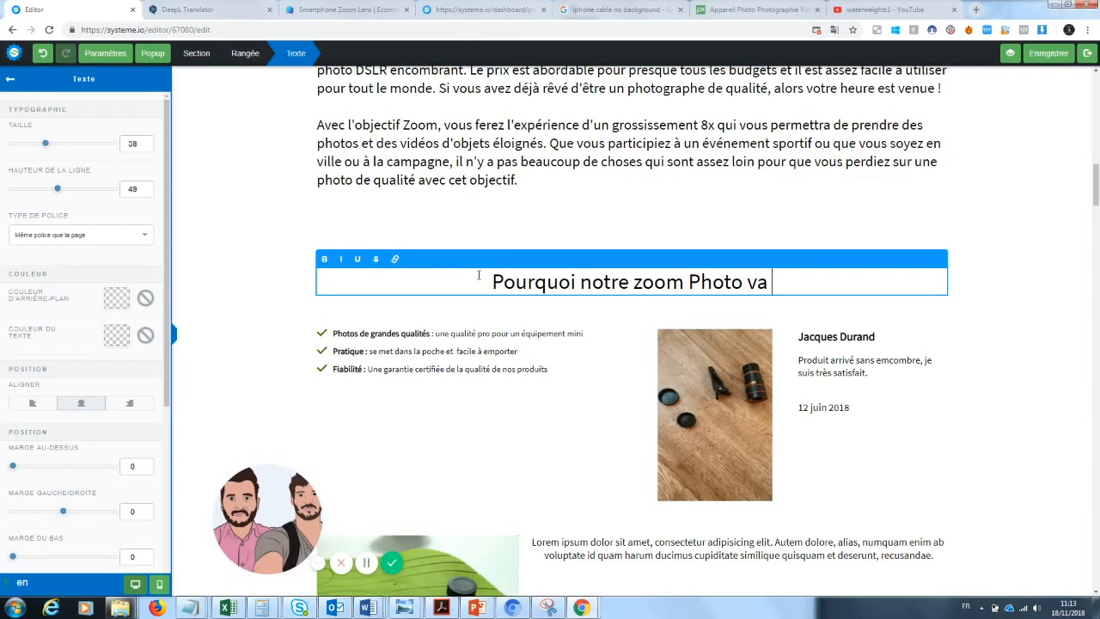
type("change")
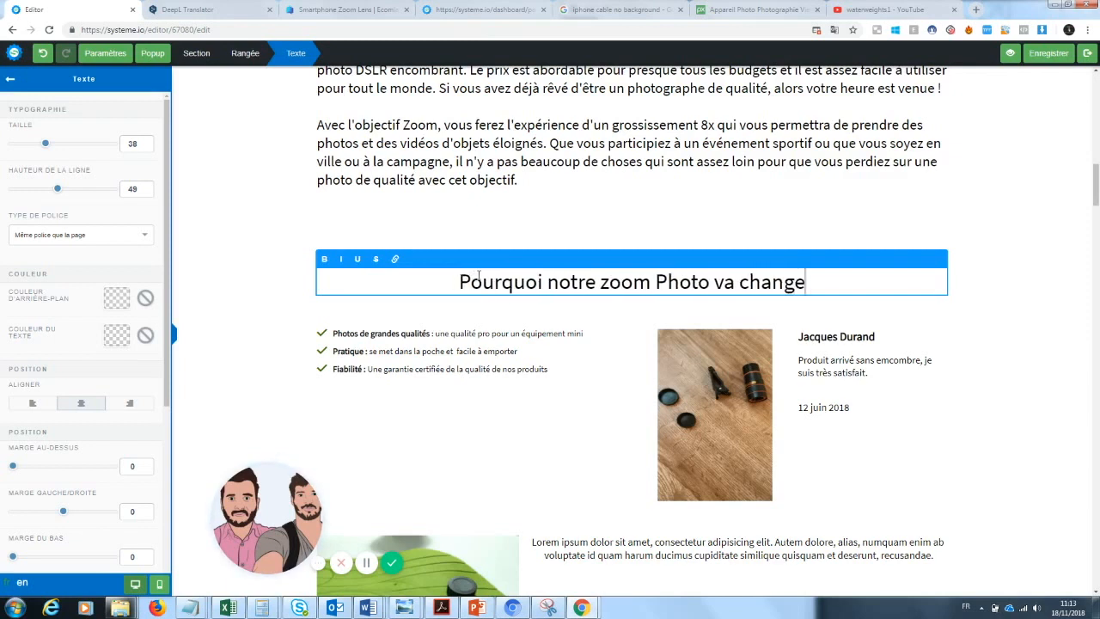
type("r votre maniè")
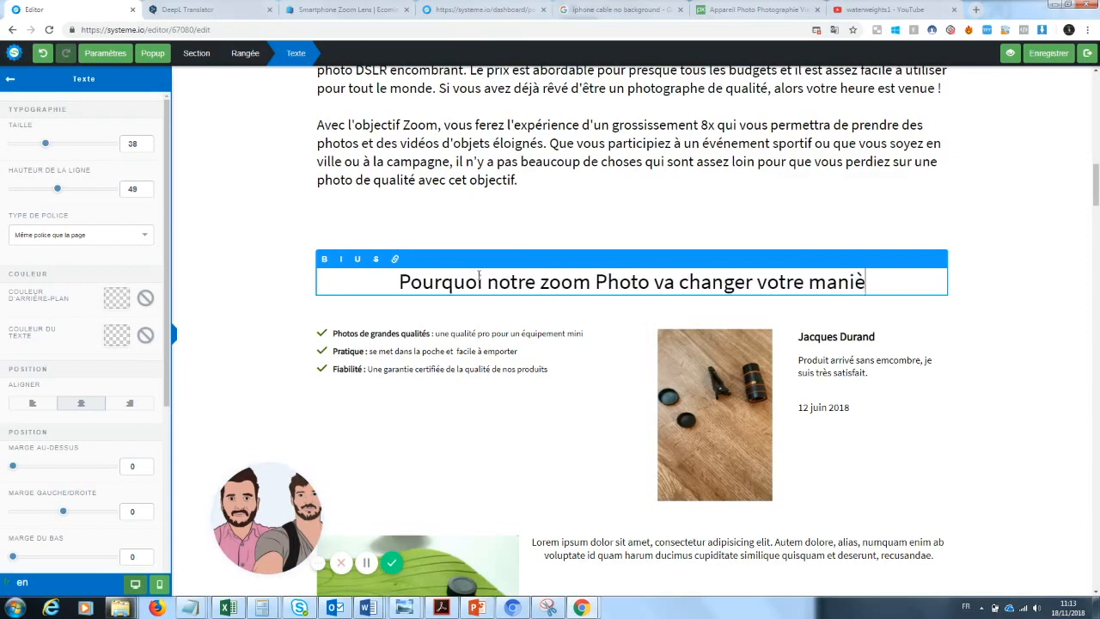
type("re de prendre de ")
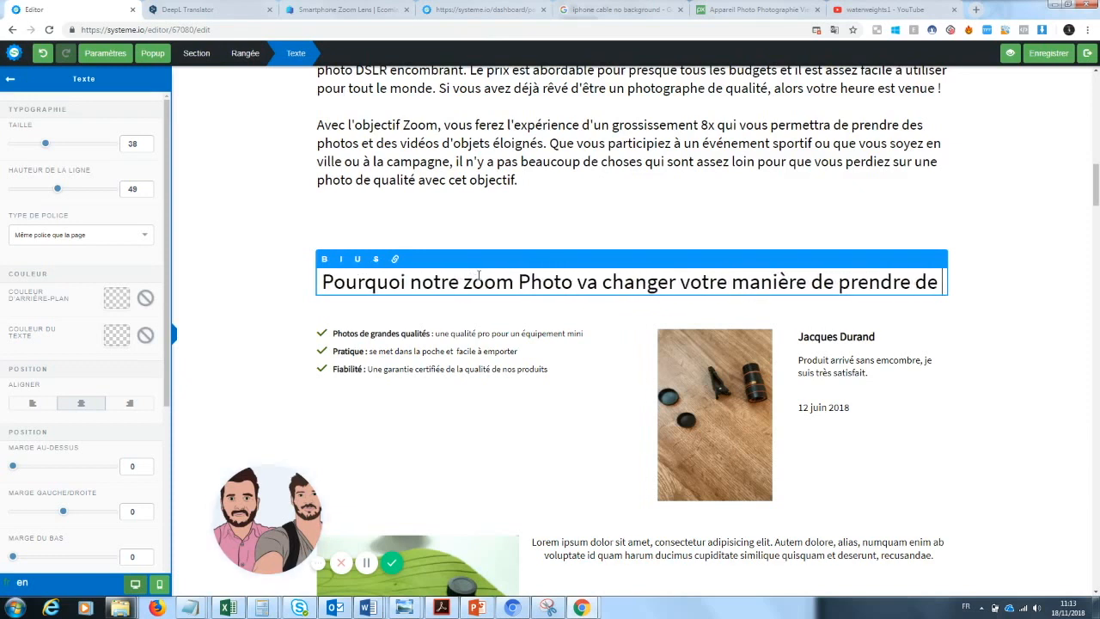
type("sphotos ?")
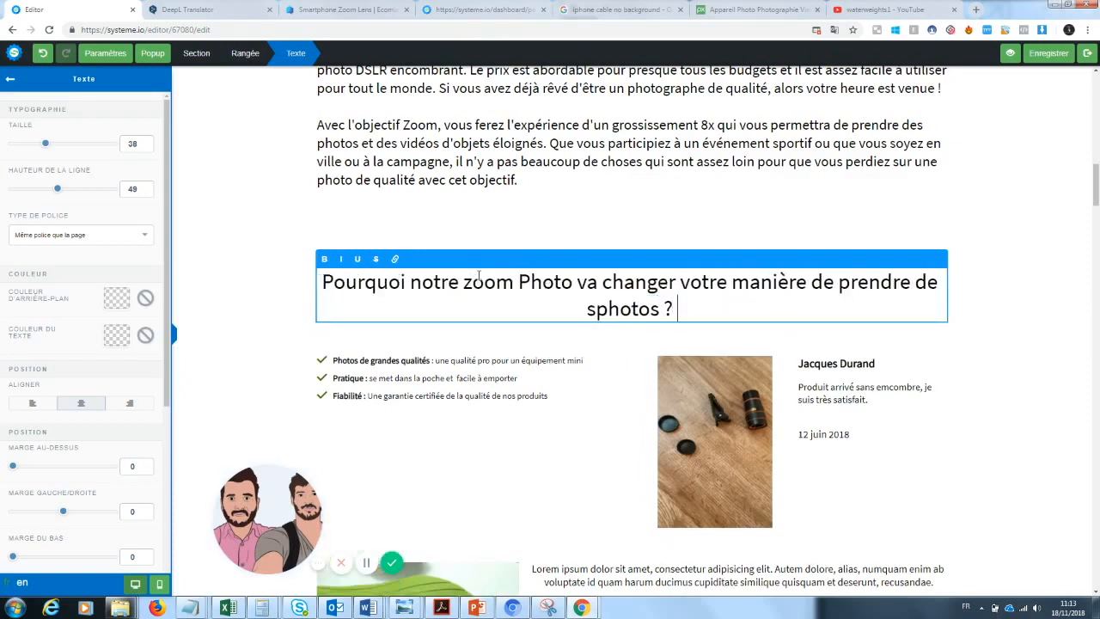
Correct the misplaced space near the end of the heading so it reads "des photos ?"
left_click(597, 311)
key("BackSpace")
key("BackSpace")
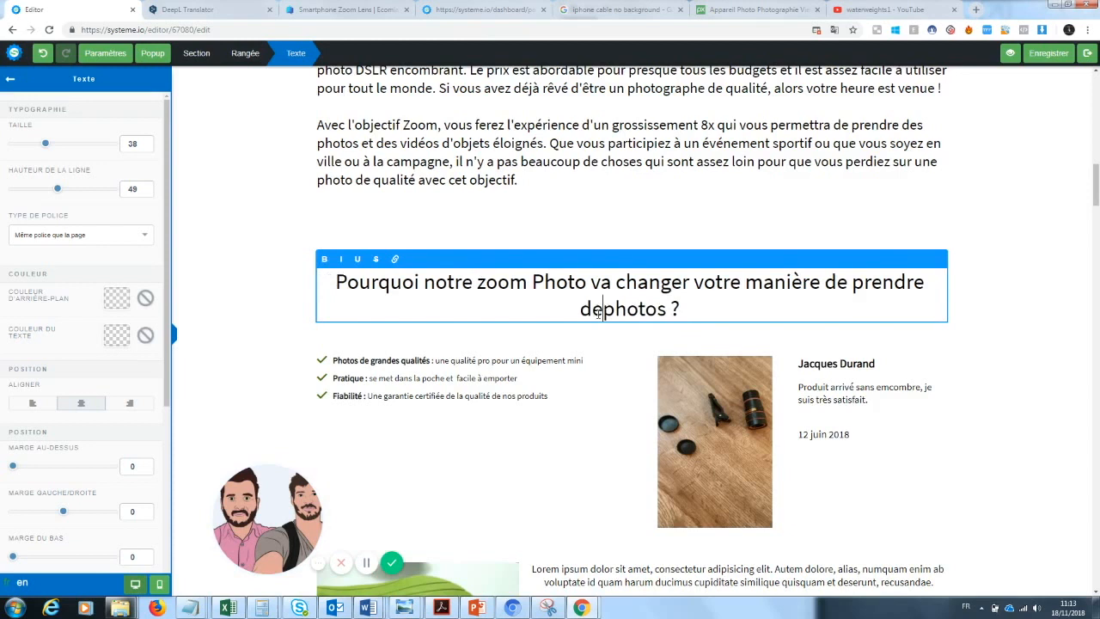
type("s")
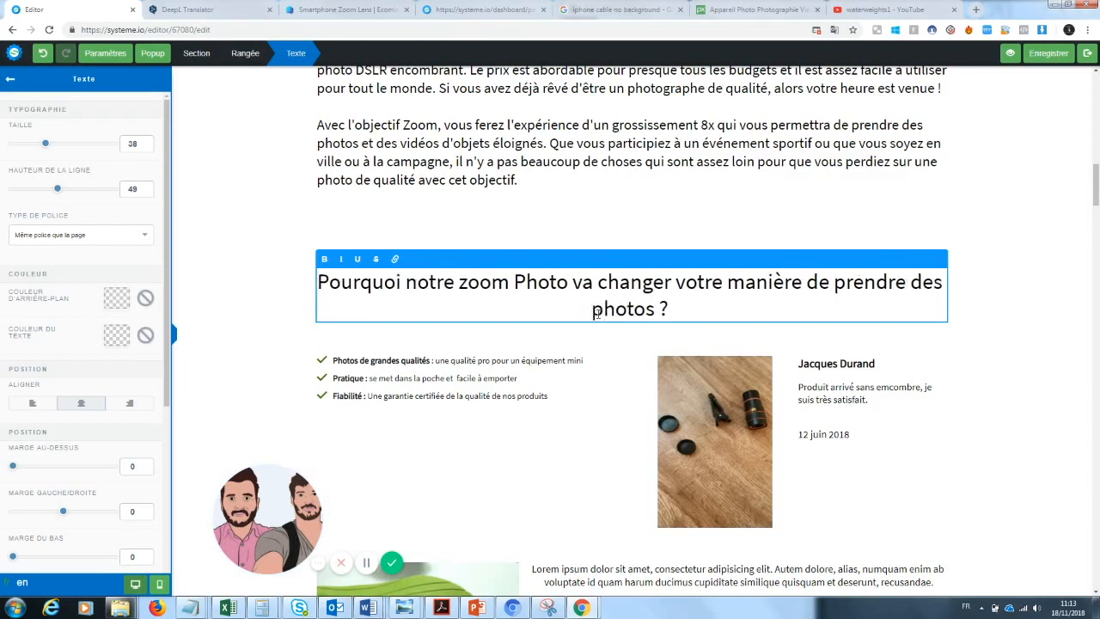
Break the heading onto a second line before "votre manière de prendre des photos ?"
left_click_drag(693, 313, 300, 302)
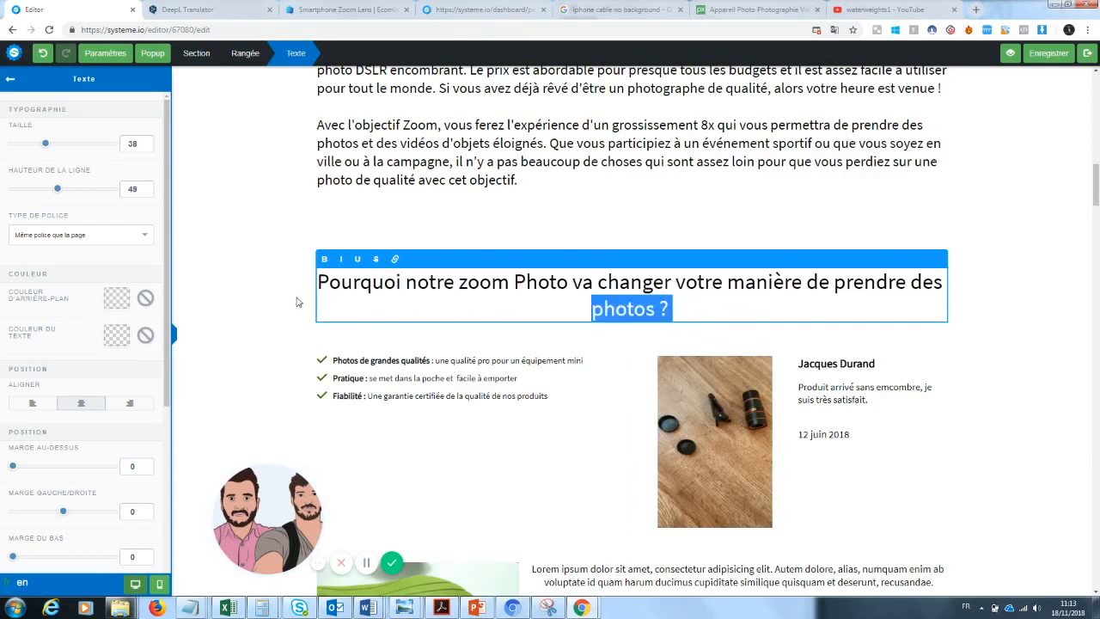
left_click(679, 311)
left_click(677, 308)
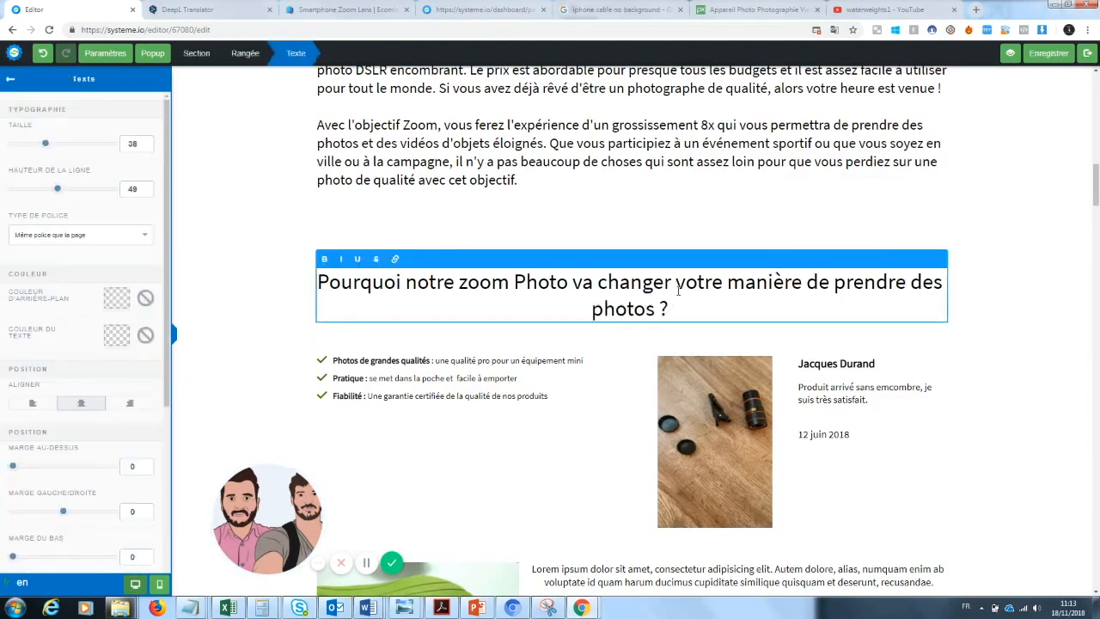
key("Return")
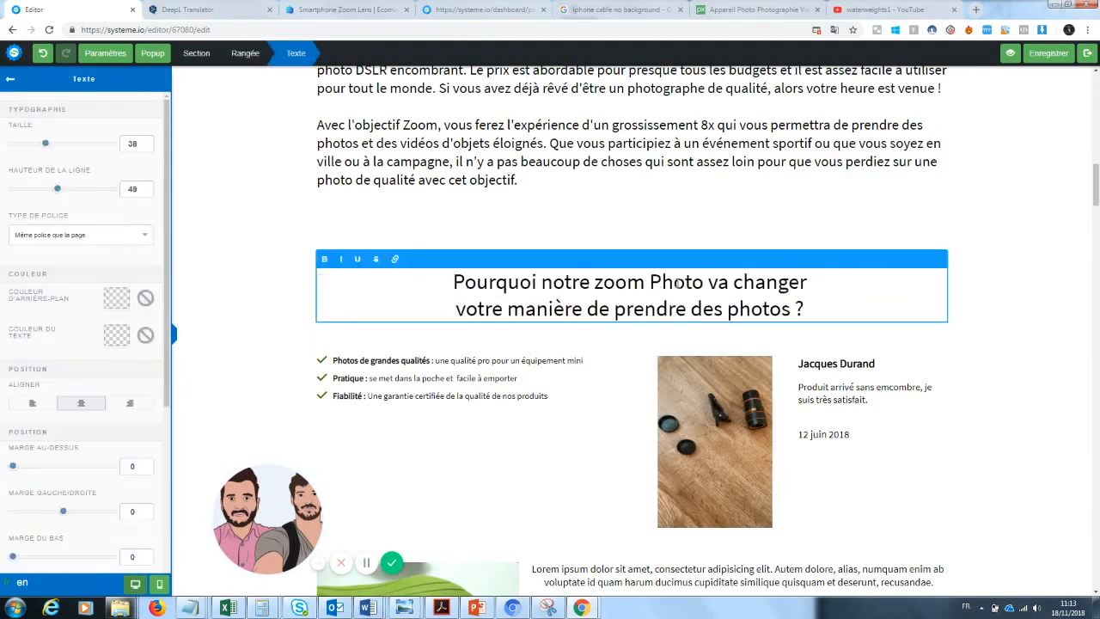
left_click(963, 316)
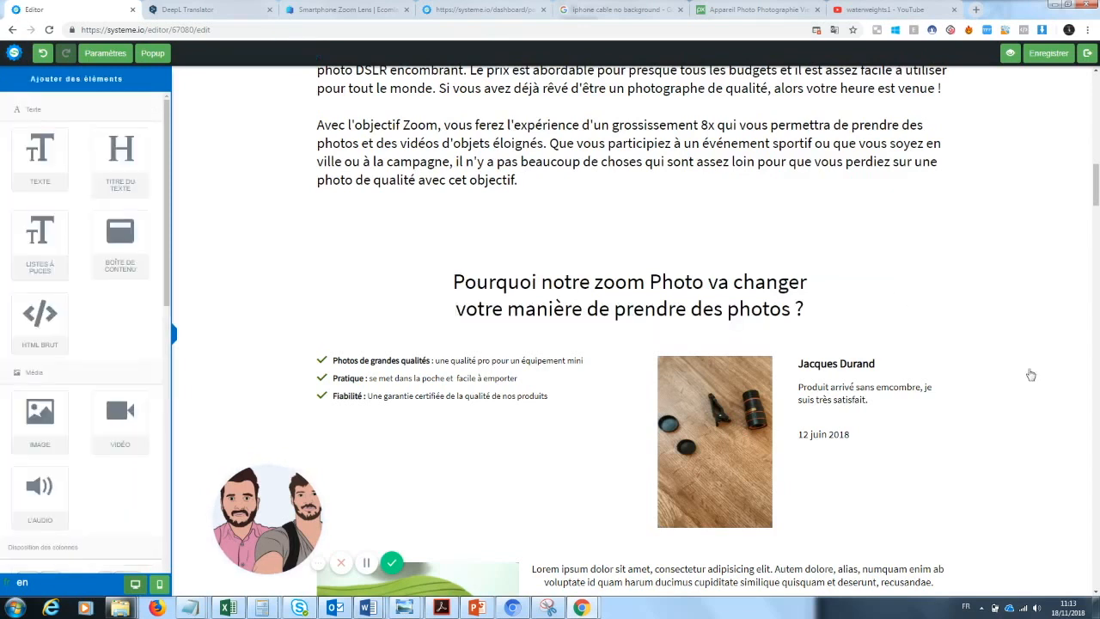
Remove the line break before "votre manière" in the heading
left_click(809, 308)
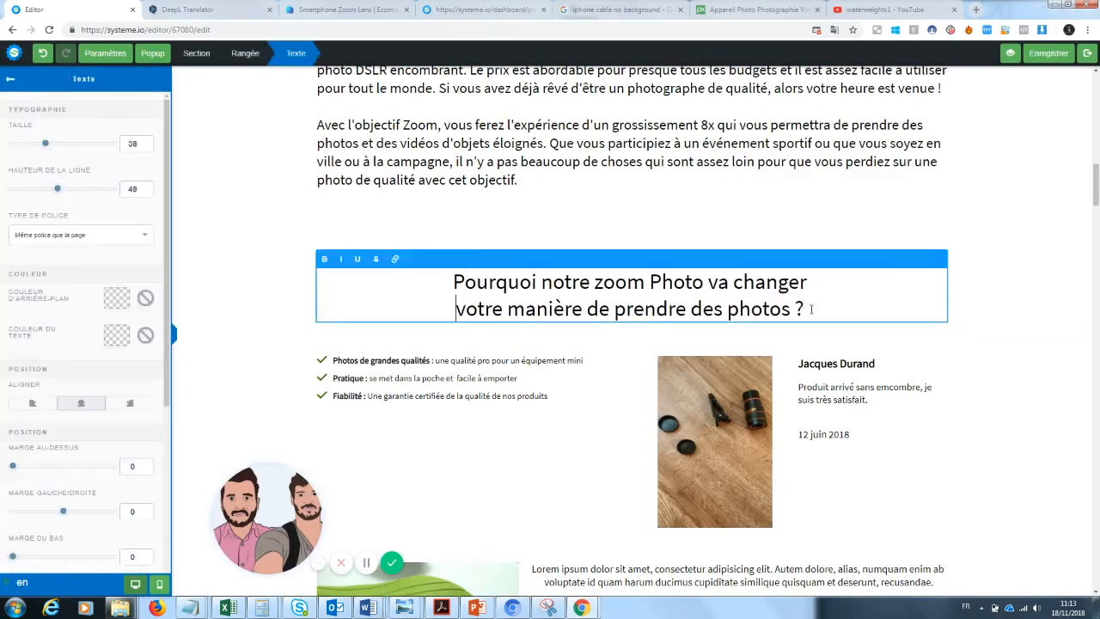
left_click_drag(810, 310, 436, 283)
left_click(456, 309)
key("BackSpace")
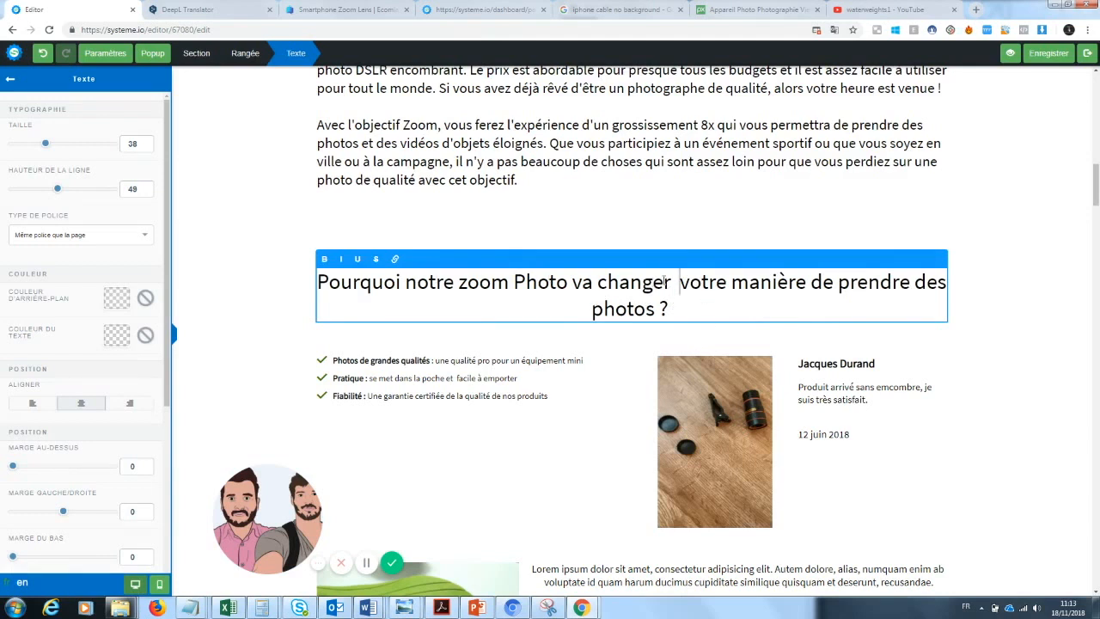
Underline the word "changer" in the section heading
left_click_drag(671, 282, 568, 284)
left_click_drag(672, 282, 603, 291)
left_click(356, 260)
Look at the selling store's page for the zoom lens through the Ecomlad product page and return to the page editor
scroll(1098, 427, "down", 3)
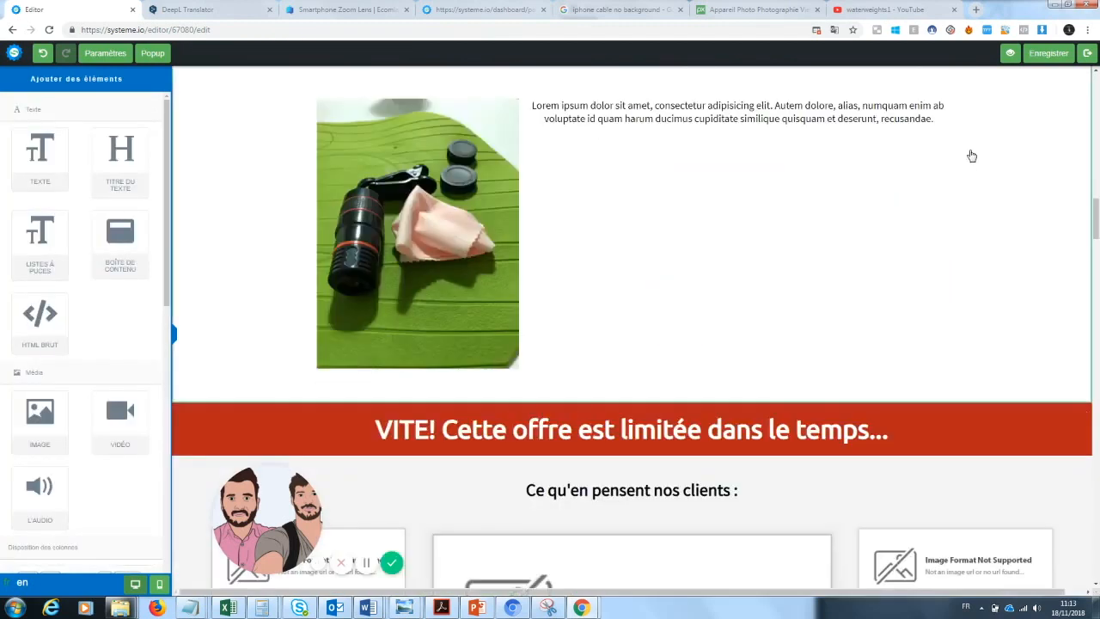
mouse_move(1097, 204)
left_mouse_down()
mouse_move(1097, 80)
mouse_move(1094, 194)
left_mouse_up()
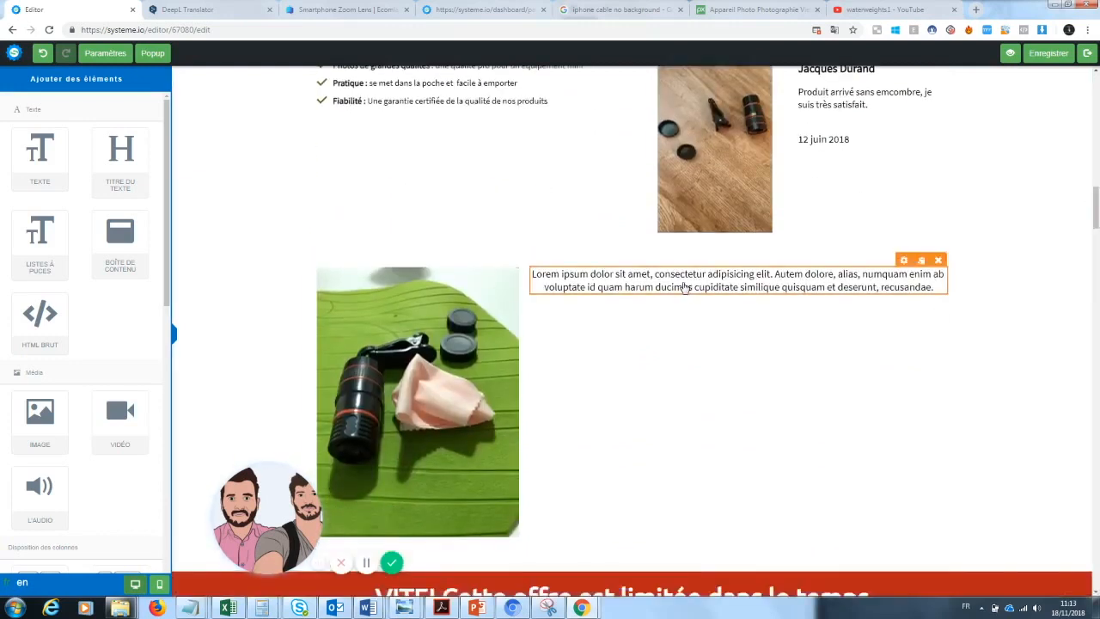
scroll(1081, 209, "down", 5)
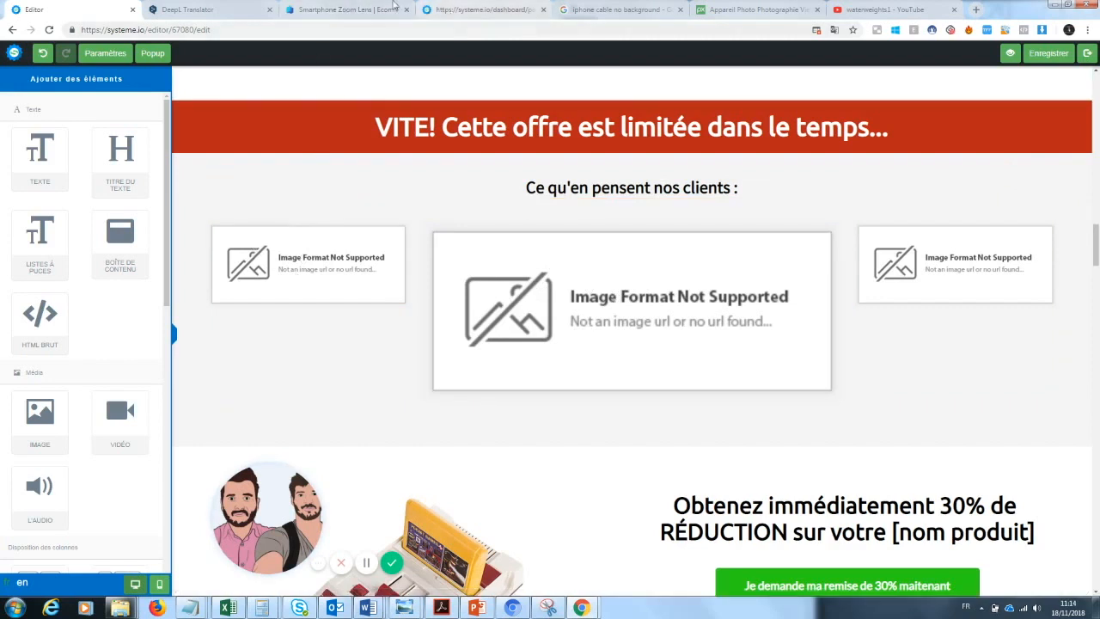
left_click(348, 10)
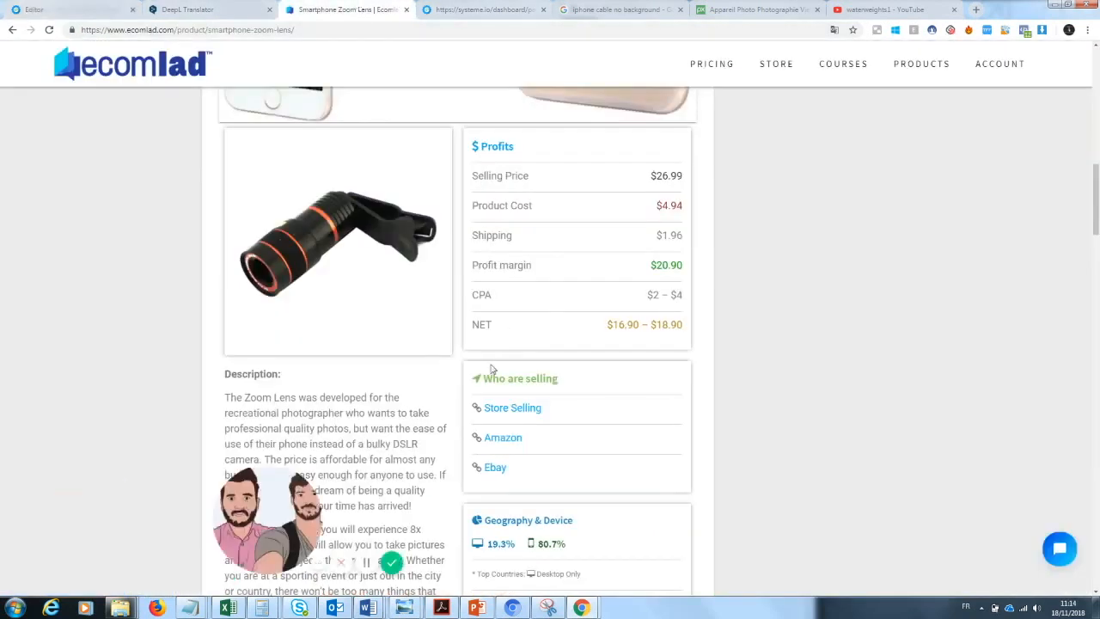
left_click(520, 410)
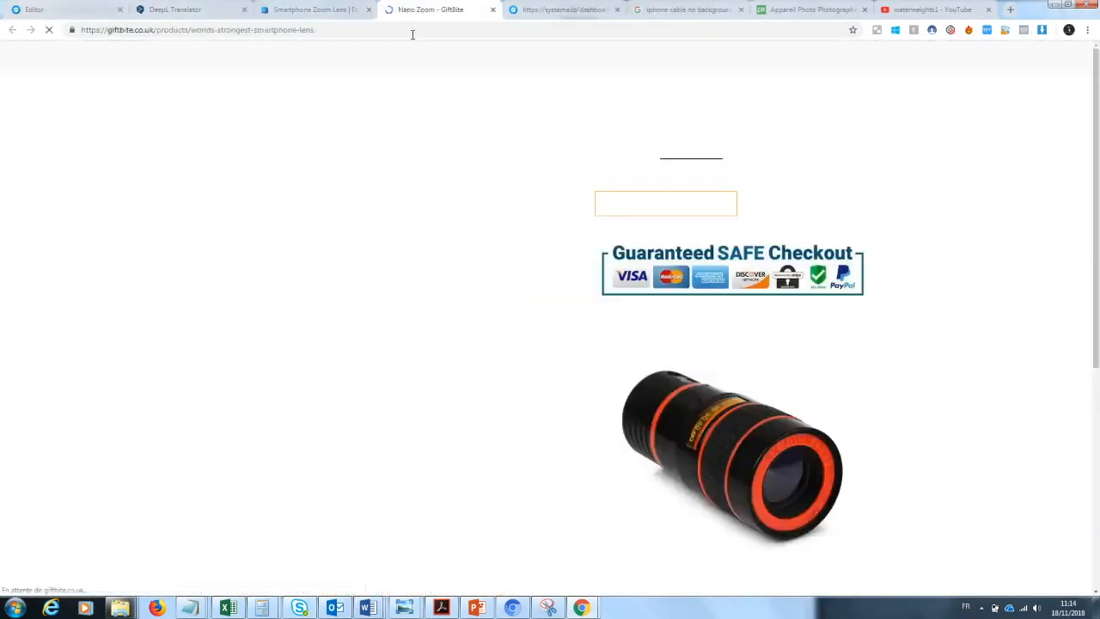
left_click(369, 10)
left_click_drag(1095, 122, 1099, 371)
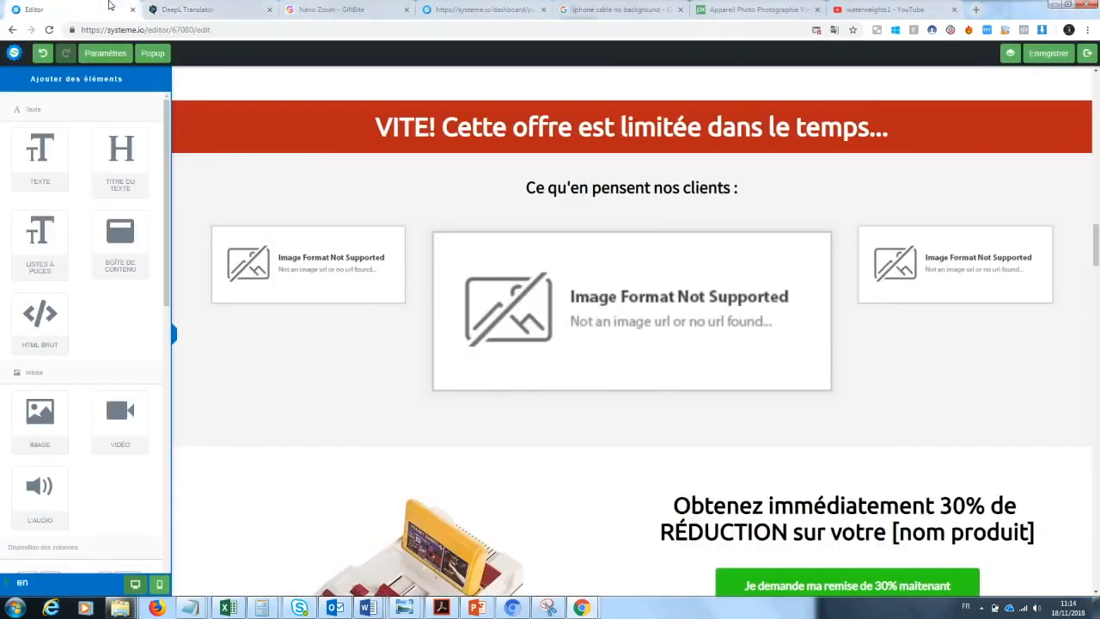
left_click(69, 9)
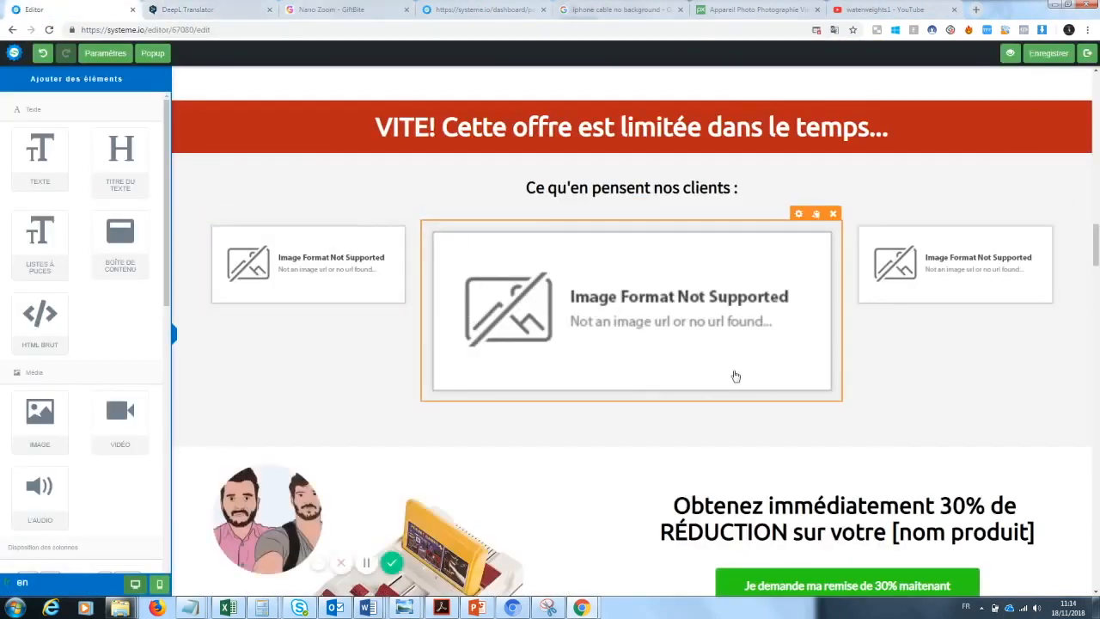
Replace the "[nom produit]" placeholder in the price line beneath the green discount button with "Zoom"
left_click_drag(1095, 241, 1096, 269)
scroll(1096, 269, "up", 1)
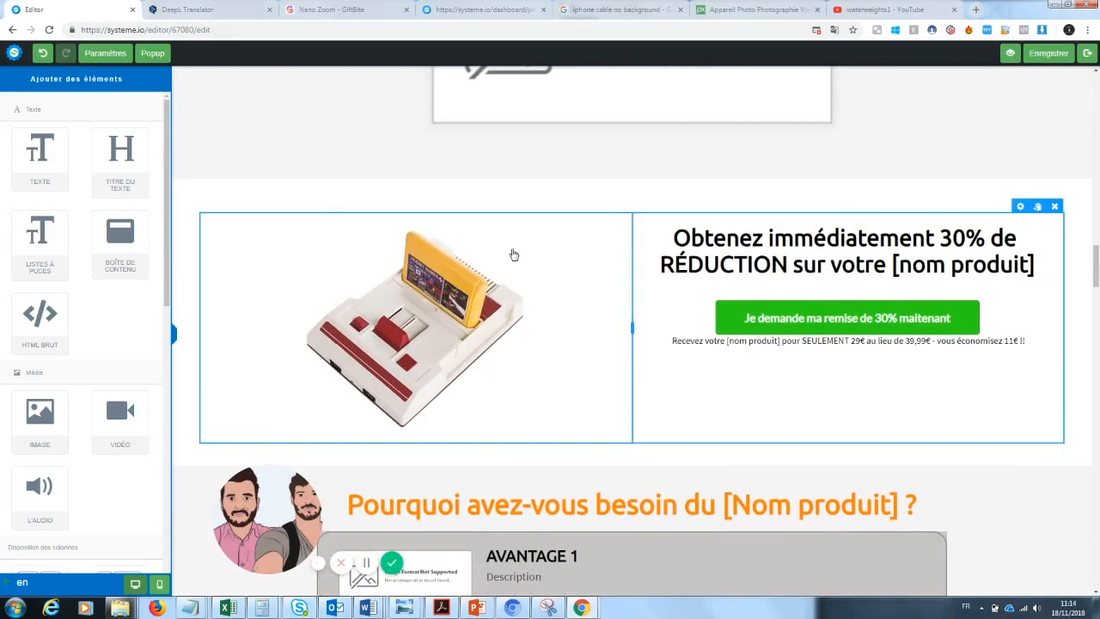
left_click(727, 342)
left_click_drag(780, 341, 728, 342)
type("Zoom")
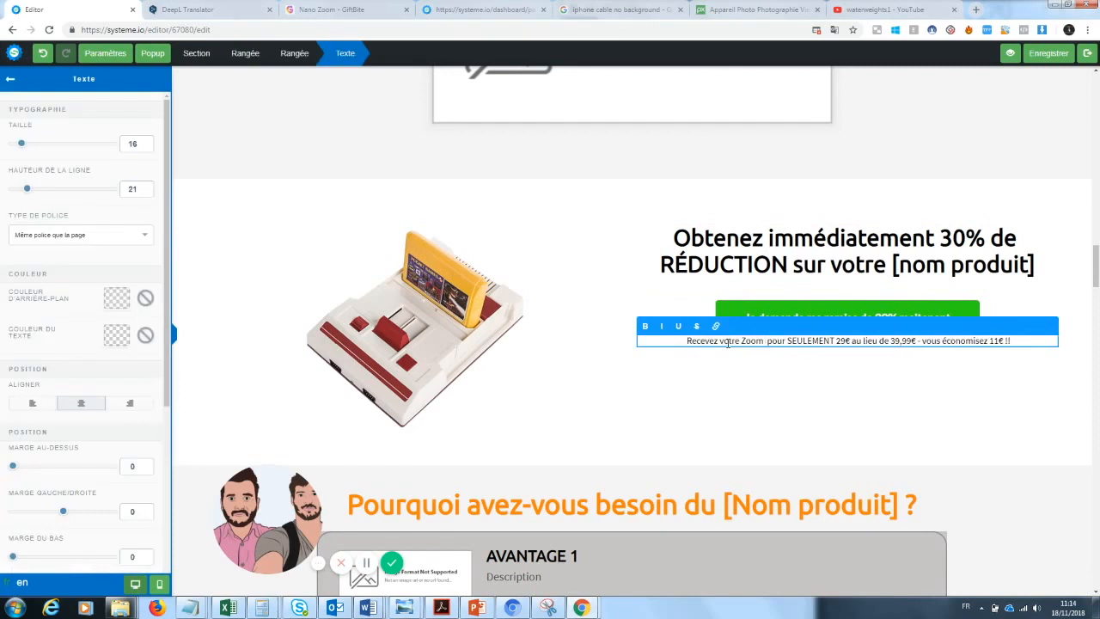
left_click(830, 369)
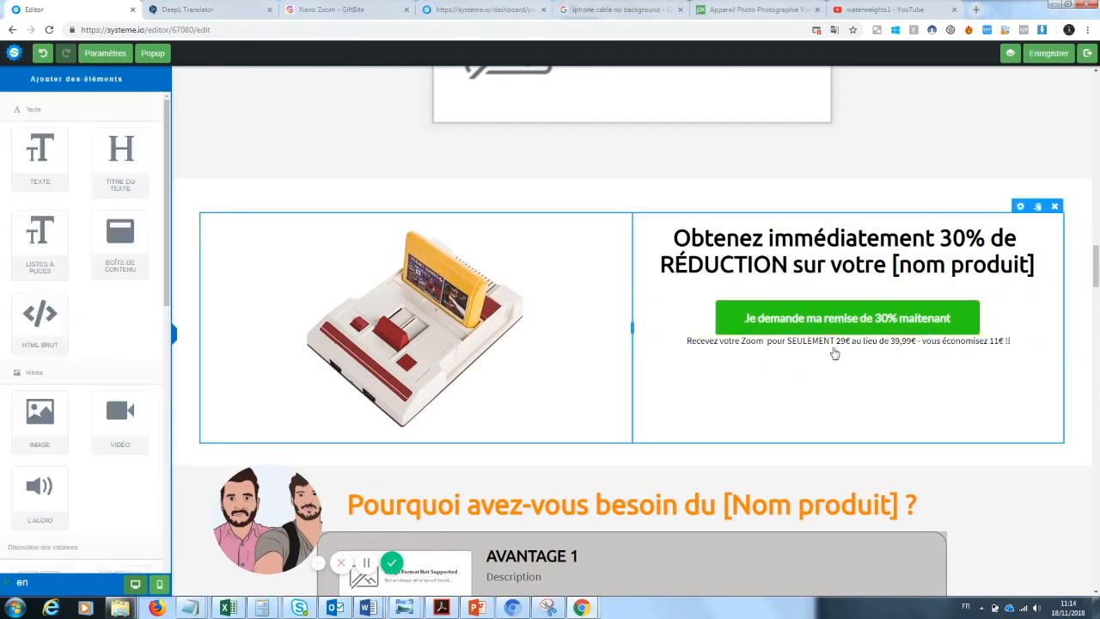
Set the offer price to 20€ and the saved amount to 19€ in the line beneath the discount button
left_click(846, 341)
key("BackSpace")
type("0")
left_click(898, 354)
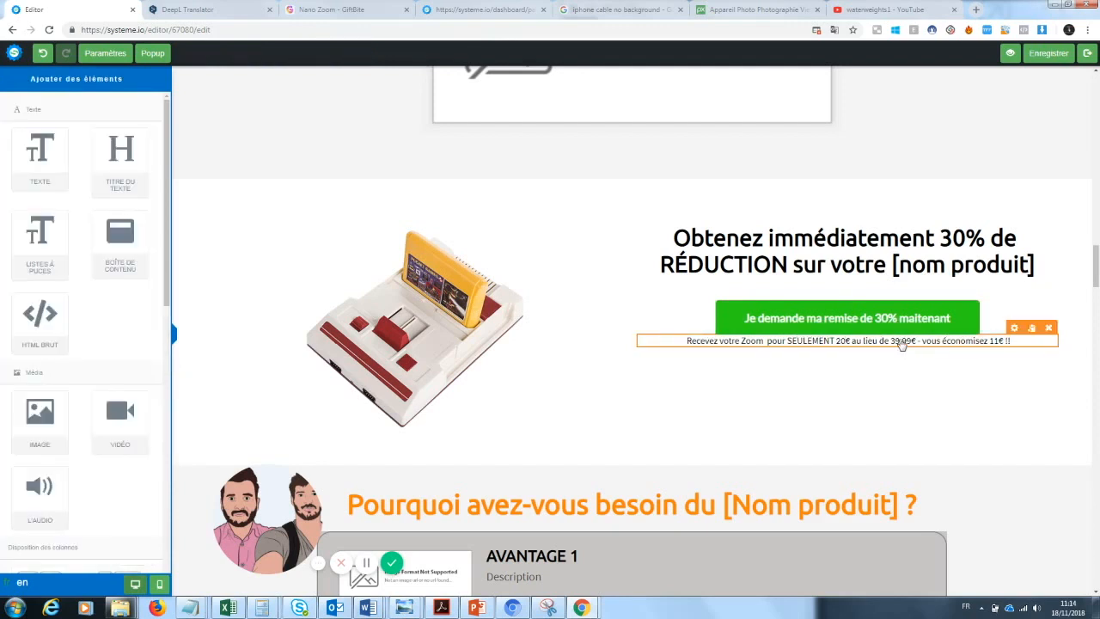
left_click(999, 341)
key("BackSpace")
type("9")
left_click(795, 438)
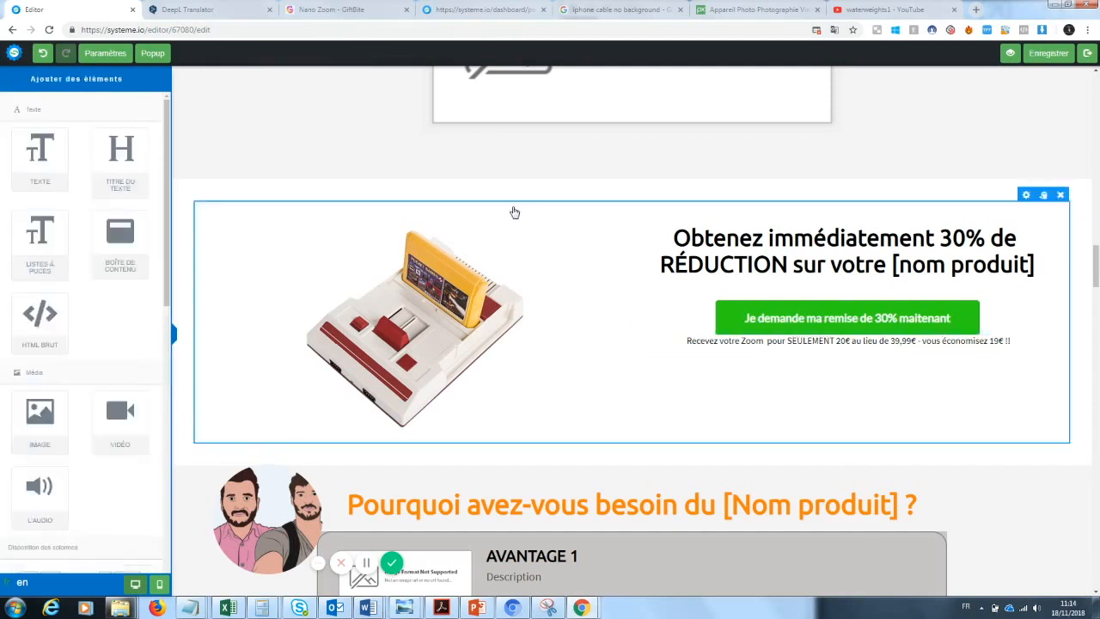
Replace the game console picture beside the 30% discount offer with the uploaded tech-world zoom lens image
left_click(583, 219)
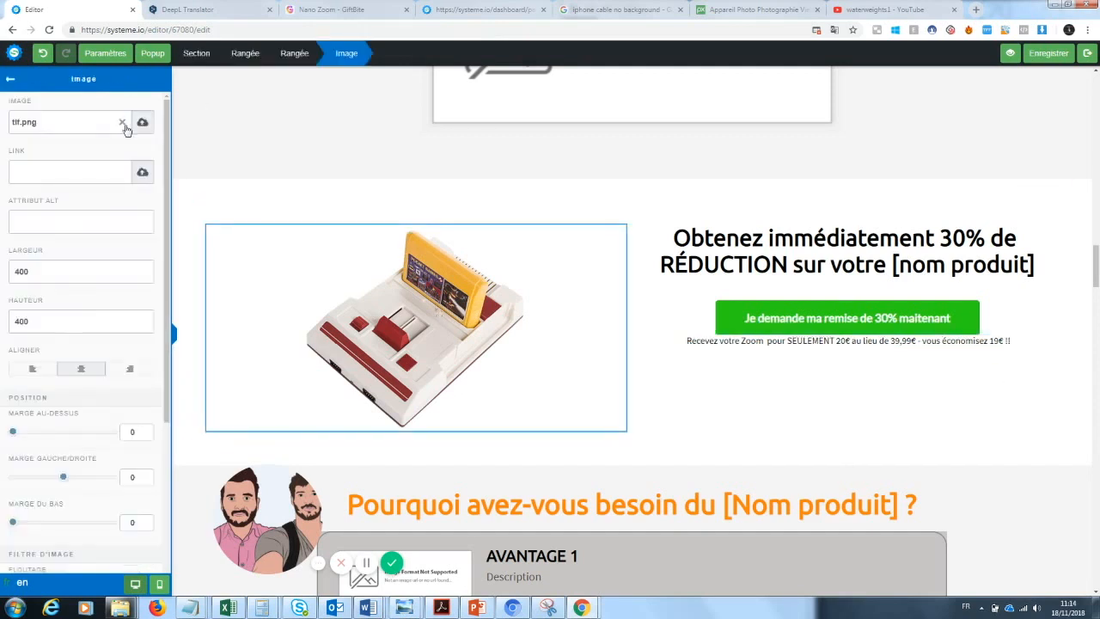
left_click(122, 123)
left_click(142, 122)
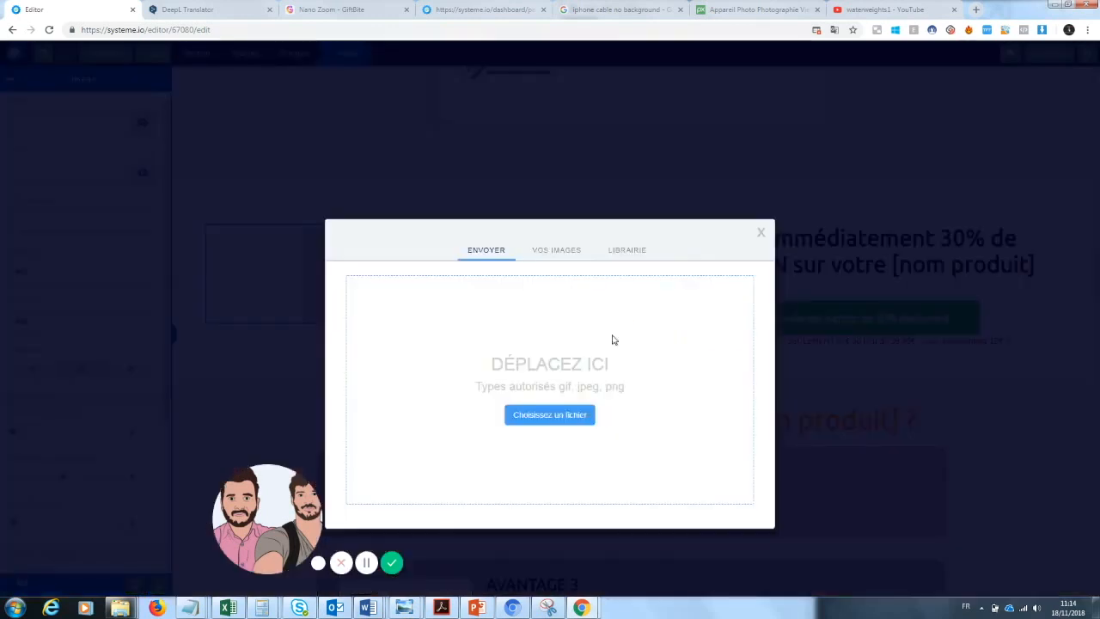
left_click(555, 252)
left_click(525, 420)
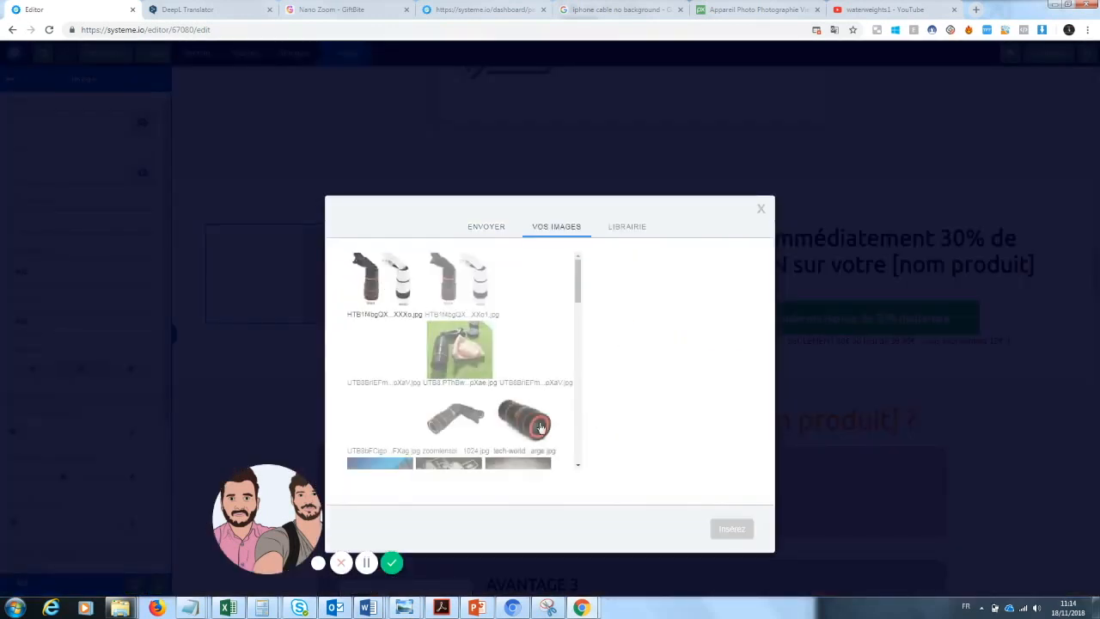
left_click(732, 529)
left_click(923, 418)
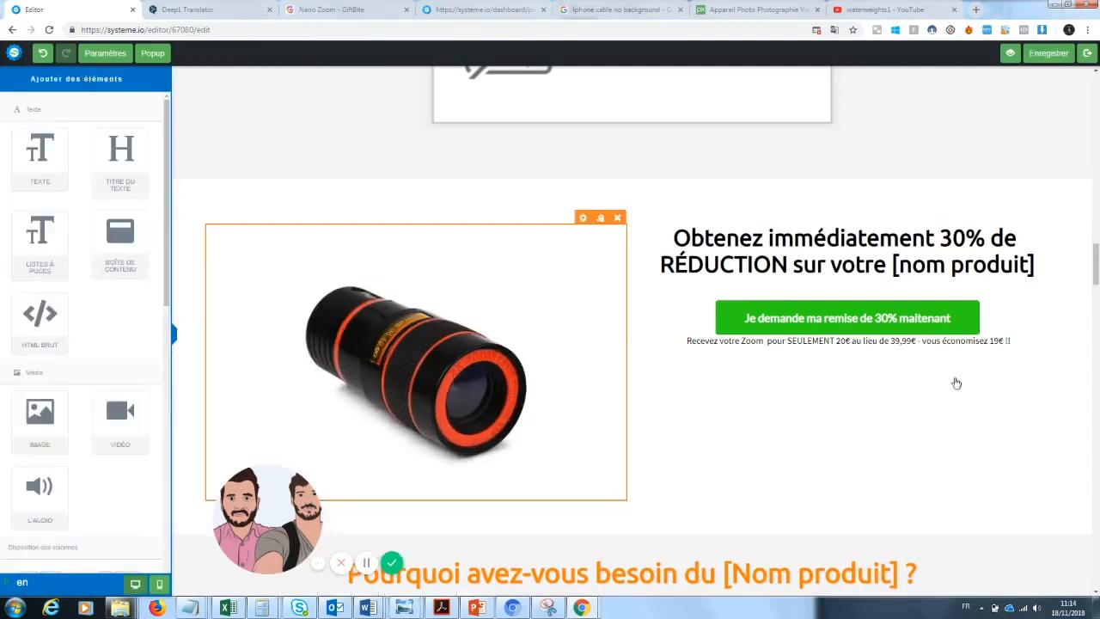
Replace the "[nom produit]" placeholder in the 30% discount heading with "Zoom Téléphone"
left_click(1021, 263)
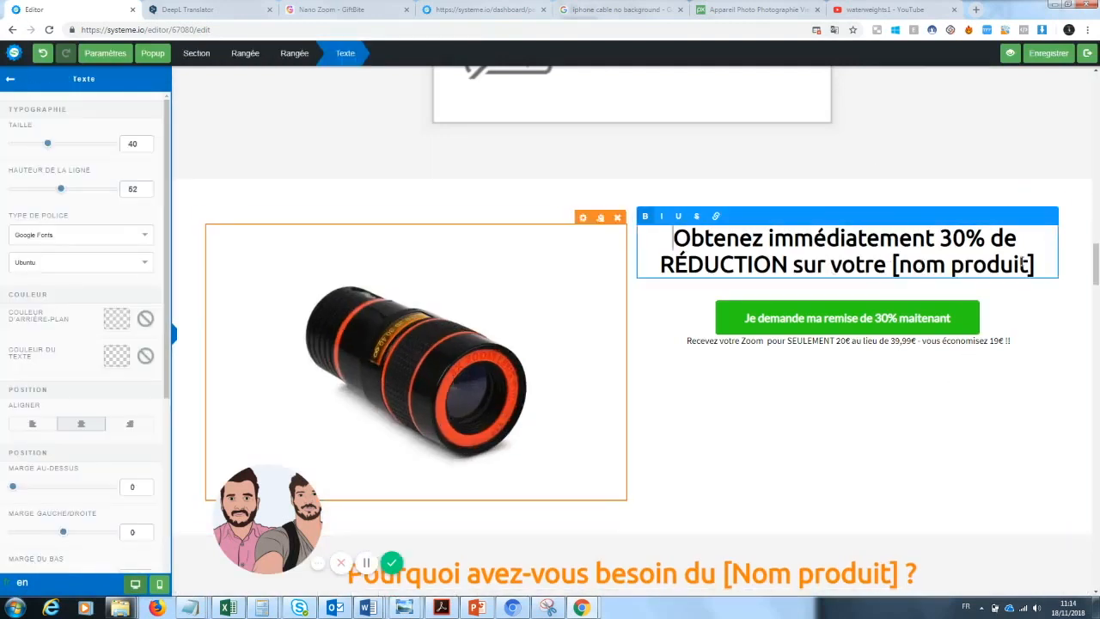
left_click_drag(1036, 264, 896, 269)
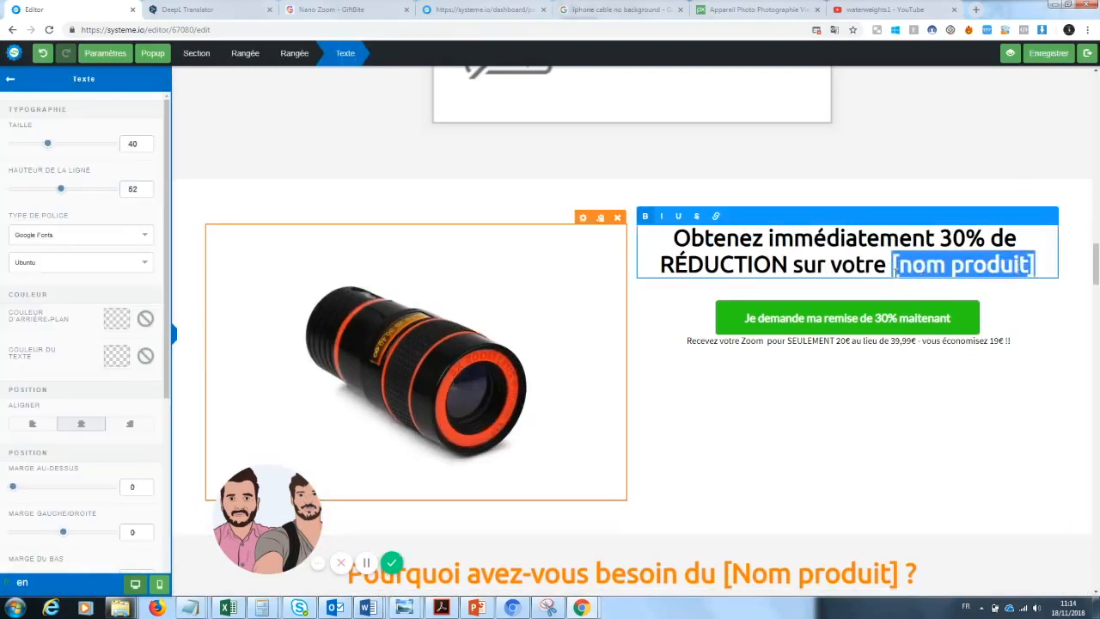
type("Zoom Photo")
left_click_drag(1096, 254, 965, 297)
type("Téléphone")
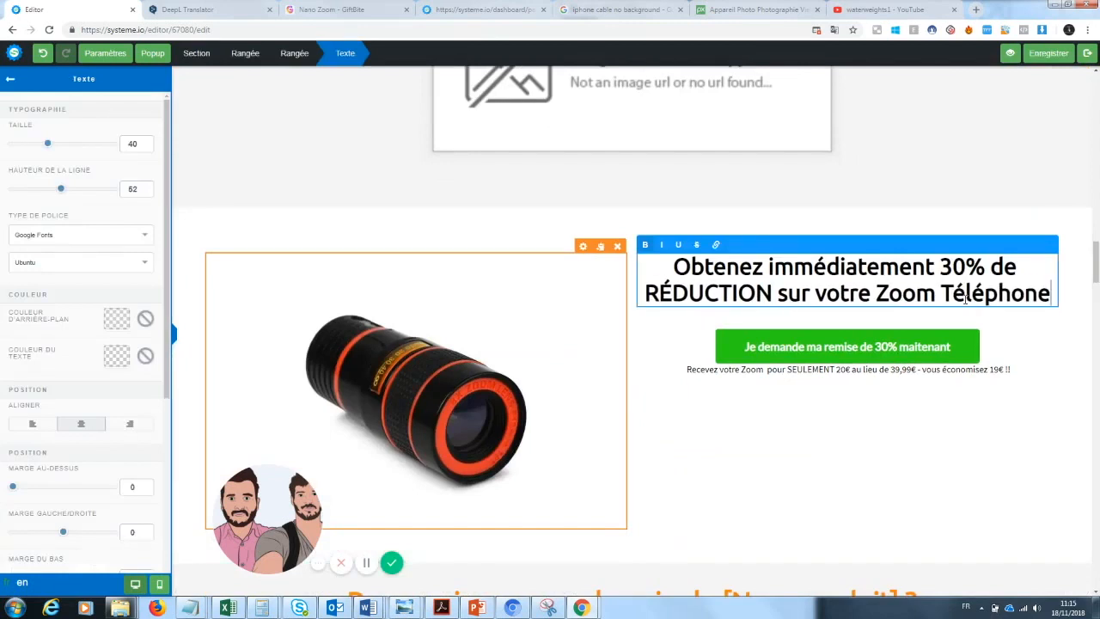
left_click(1012, 208)
Change the product name in the page's main title to "Zoom' Pro"
left_click_drag(1096, 258, 1098, 91)
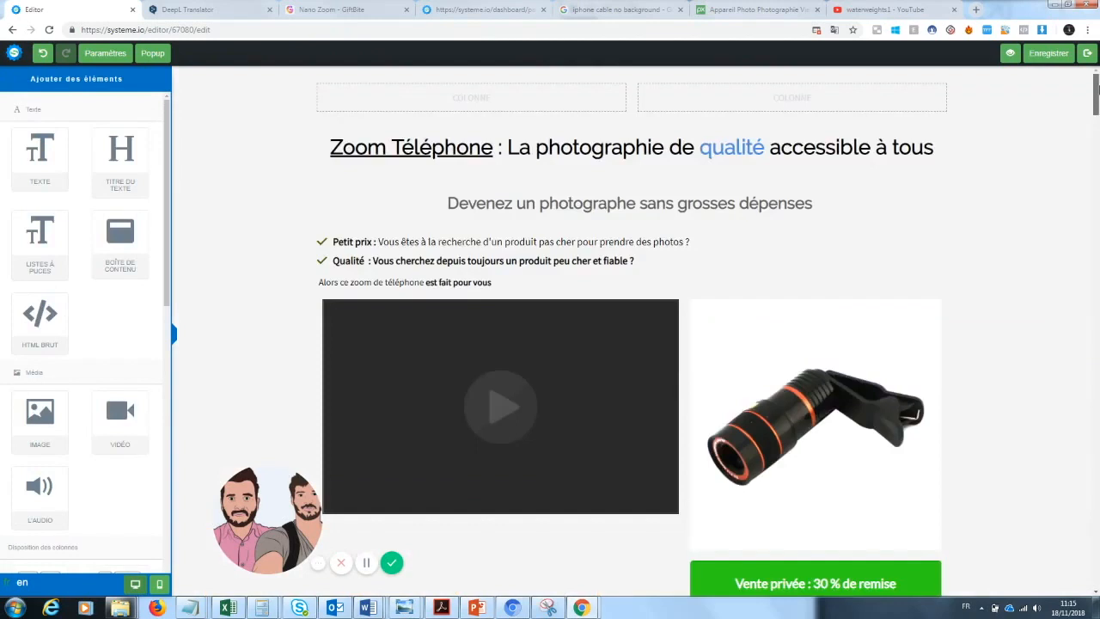
left_click(495, 151)
left_click_drag(495, 151, 397, 146)
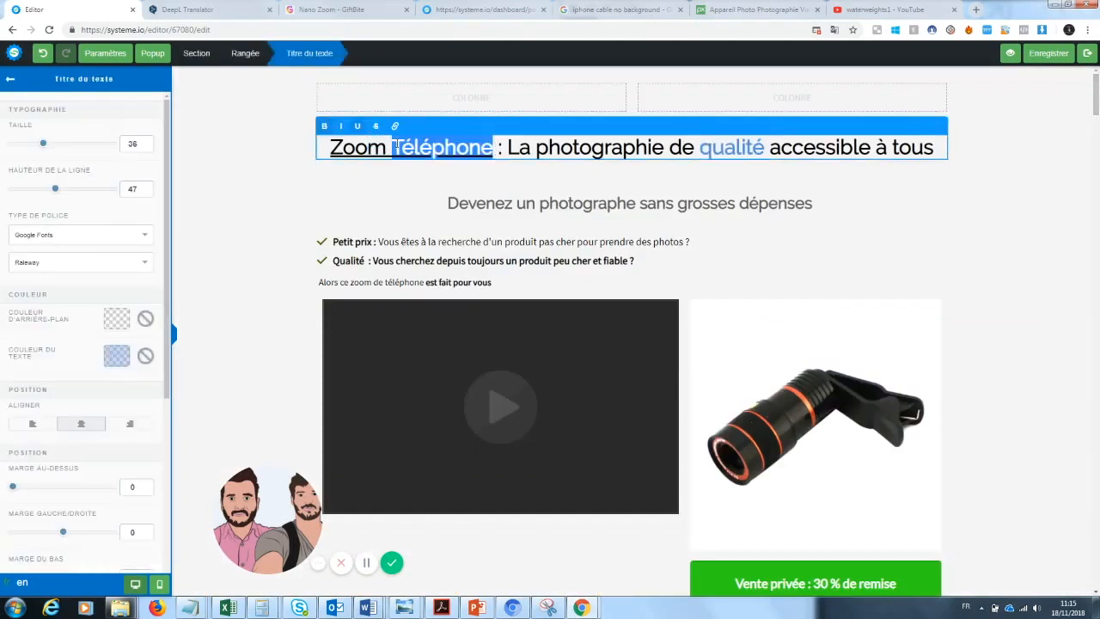
key("BackSpace")
type("' Pro")
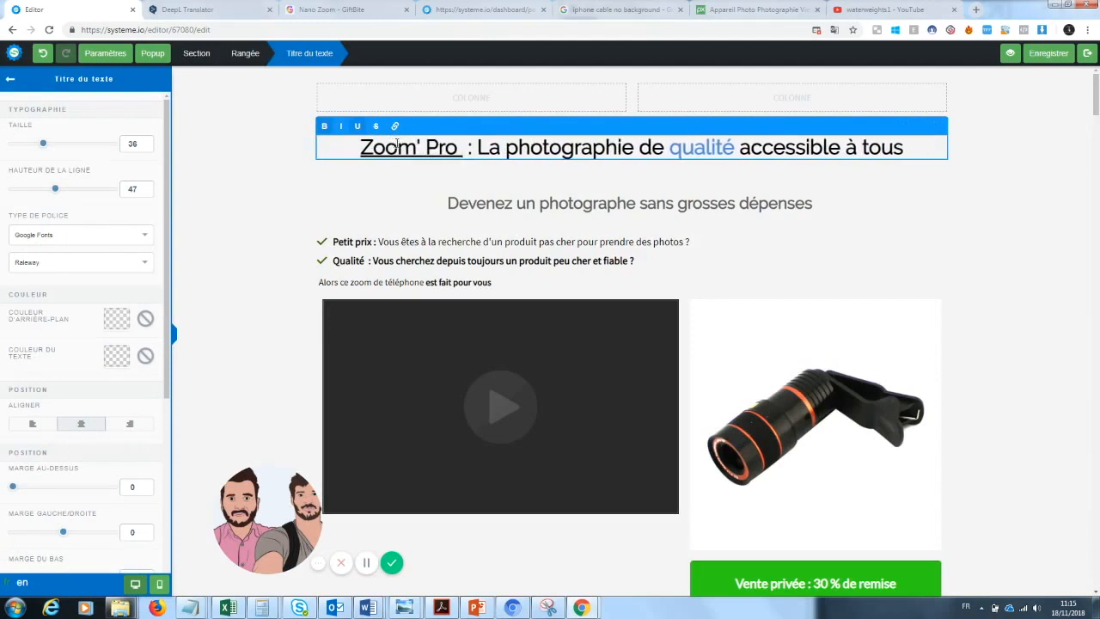
left_click(939, 256)
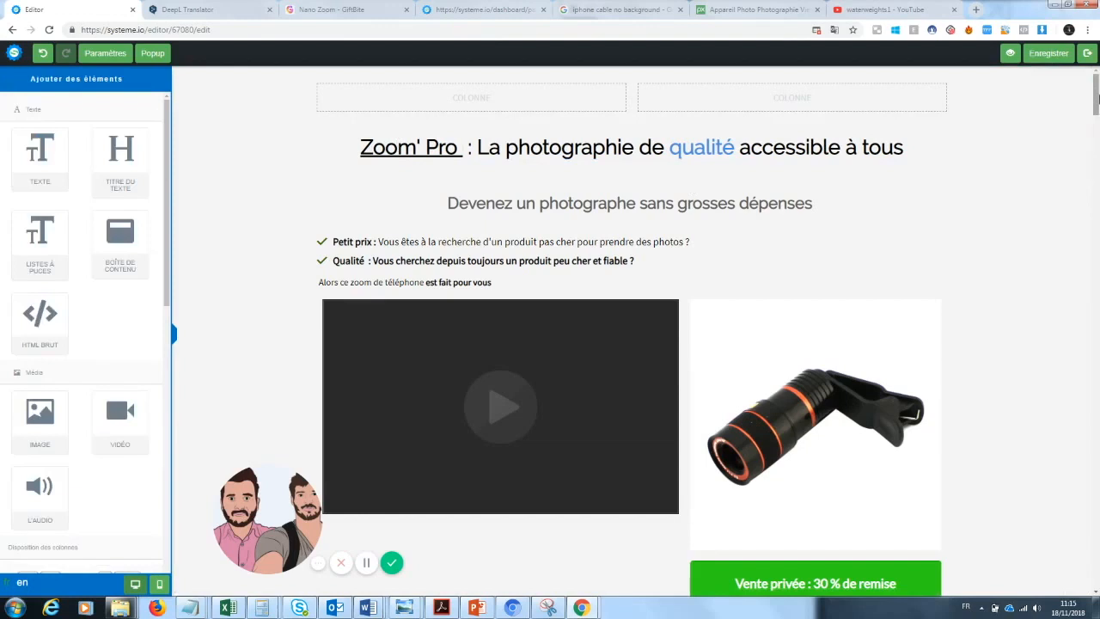
Change the product name in the 30% discount heading to "Zoom'pro"
left_click(1097, 139)
left_click_drag(1097, 140, 1097, 269)
left_click(924, 254)
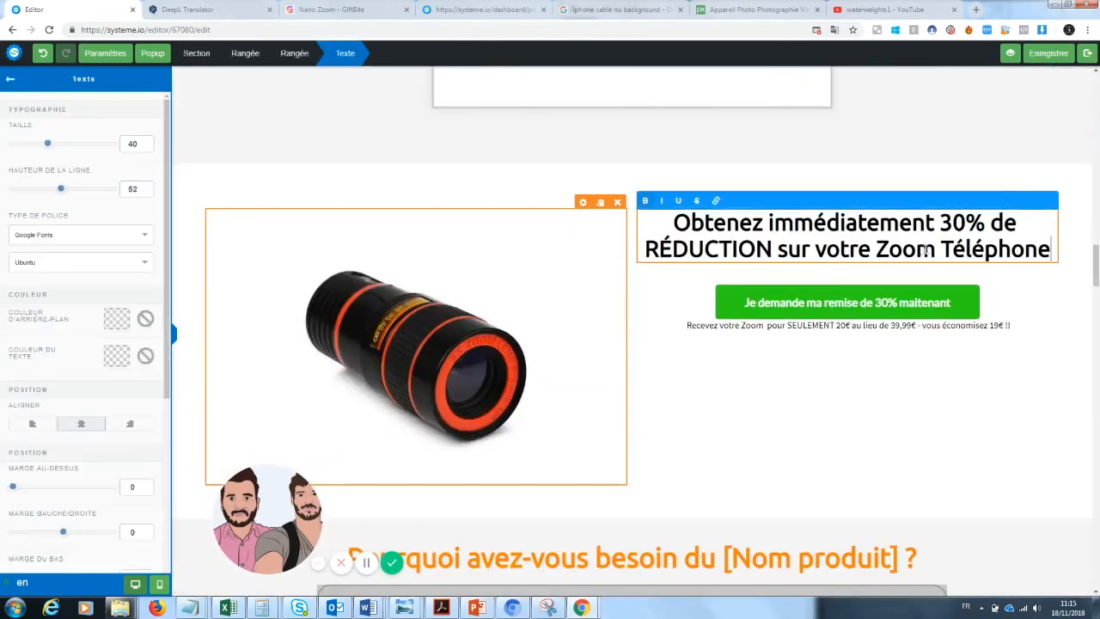
left_click_drag(1049, 251, 941, 249)
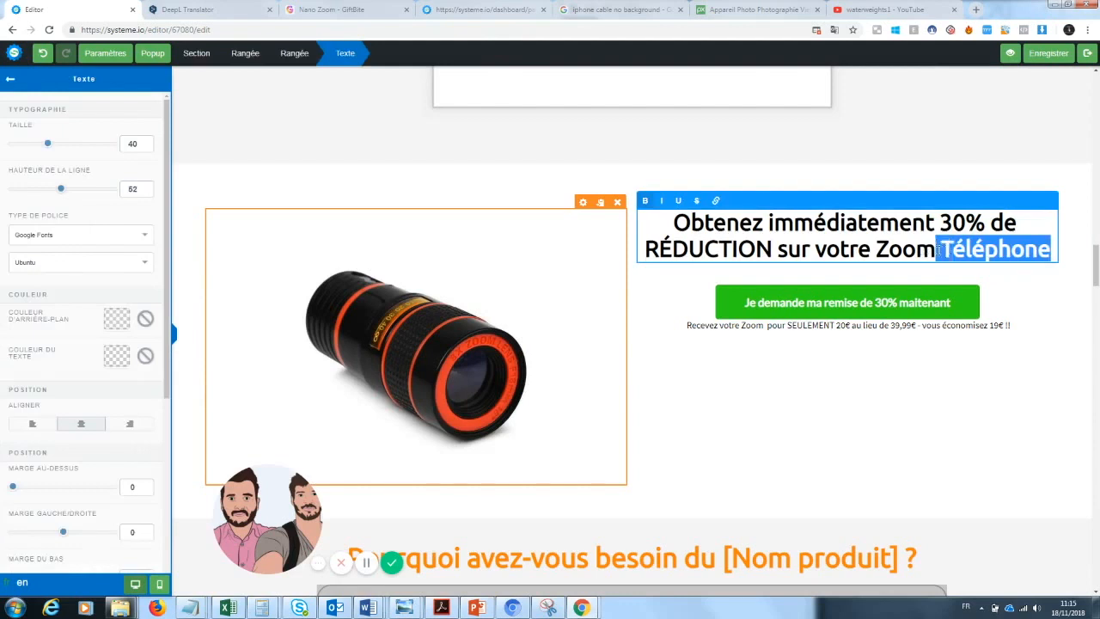
key("BackSpace")
type("'pro")
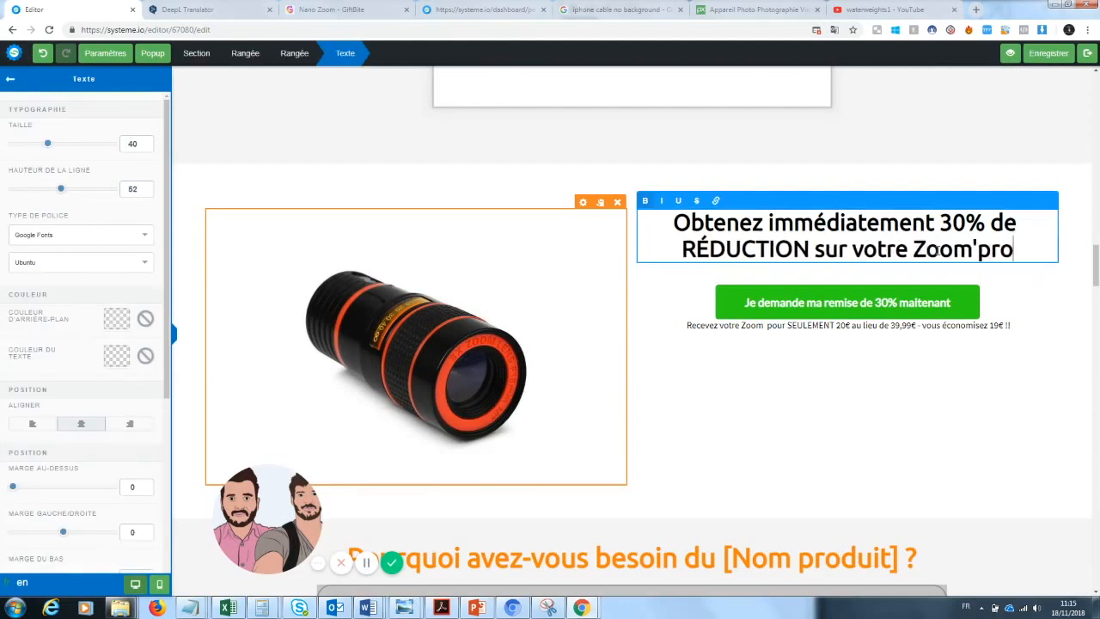
left_click(1080, 291)
Delete the "Ce qu'en pensent nos clients :" section, look over the surrounding page and undo the deletion
scroll(1080, 290, "up", 4)
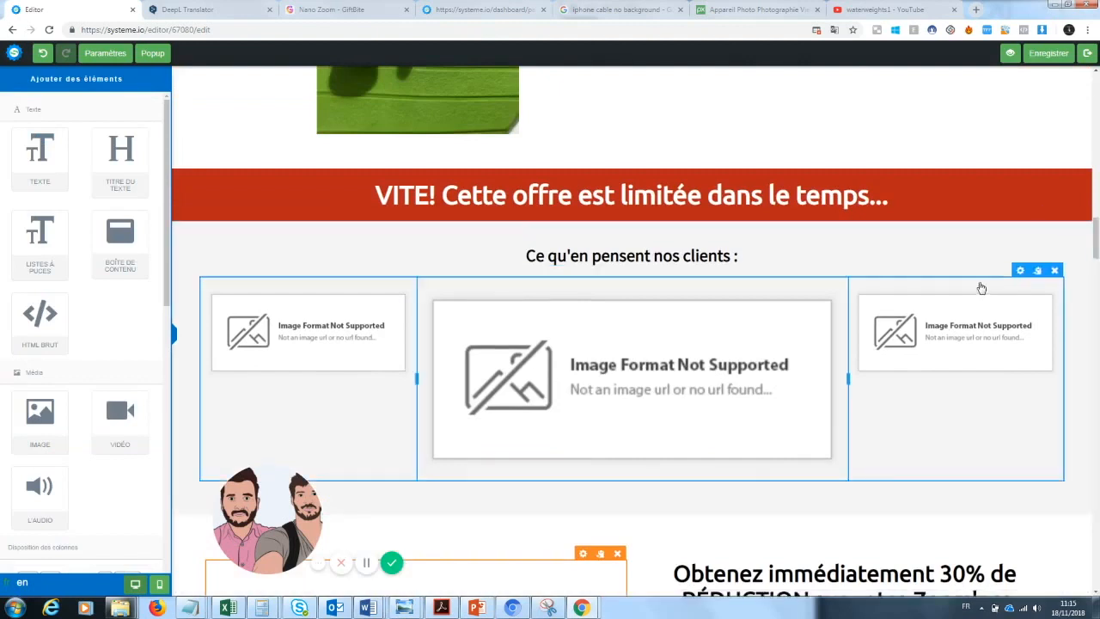
left_click(1083, 216)
left_click(598, 94)
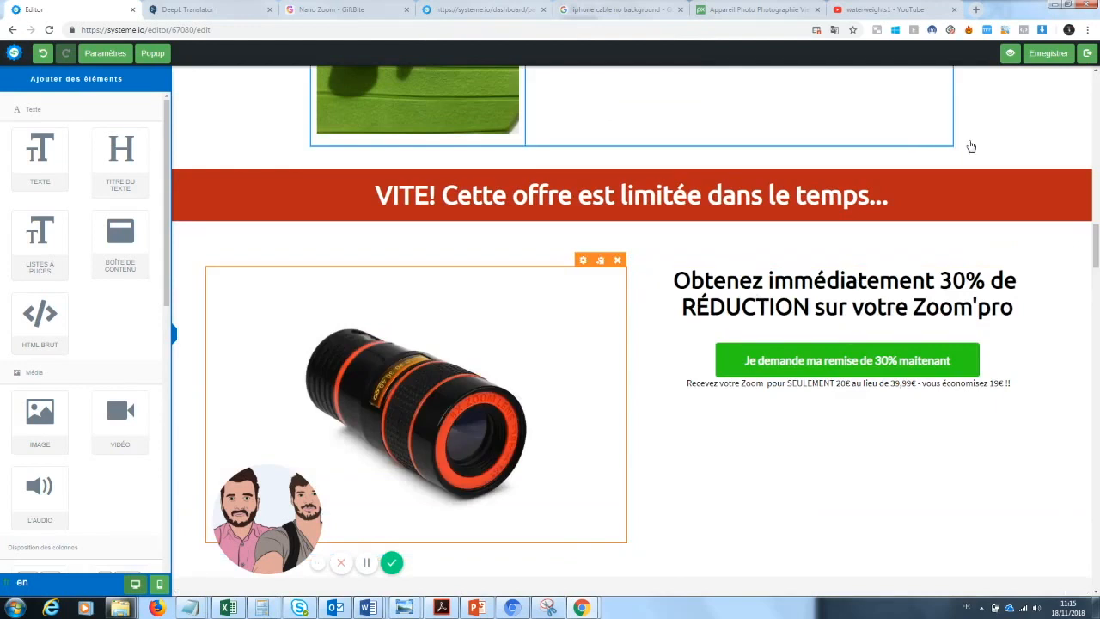
scroll(971, 146, "up", 5)
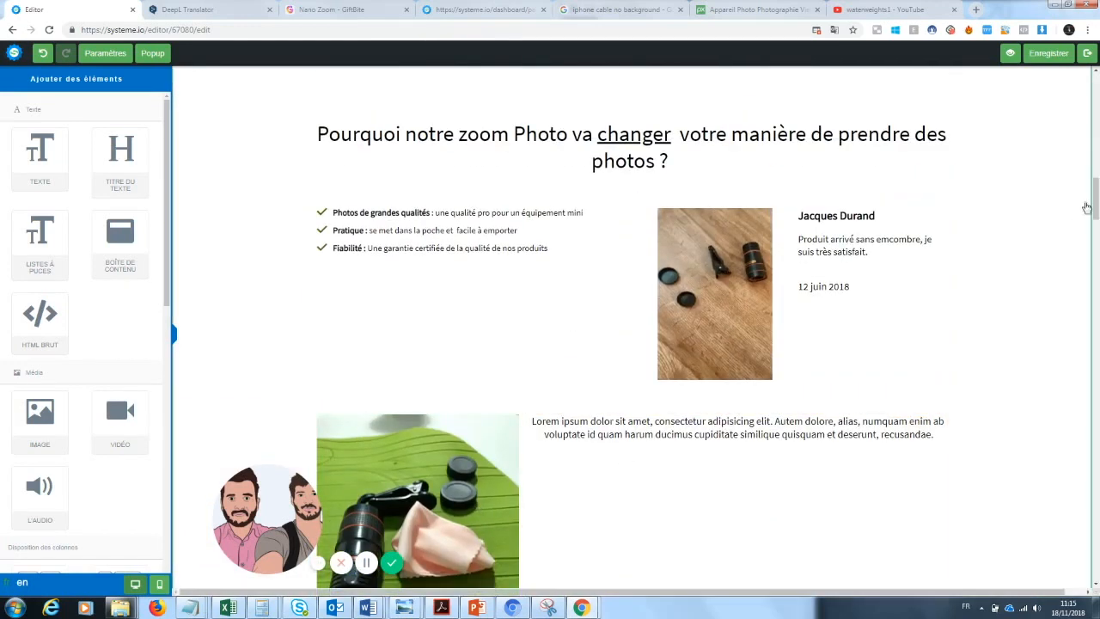
scroll(1086, 207, "down", 5)
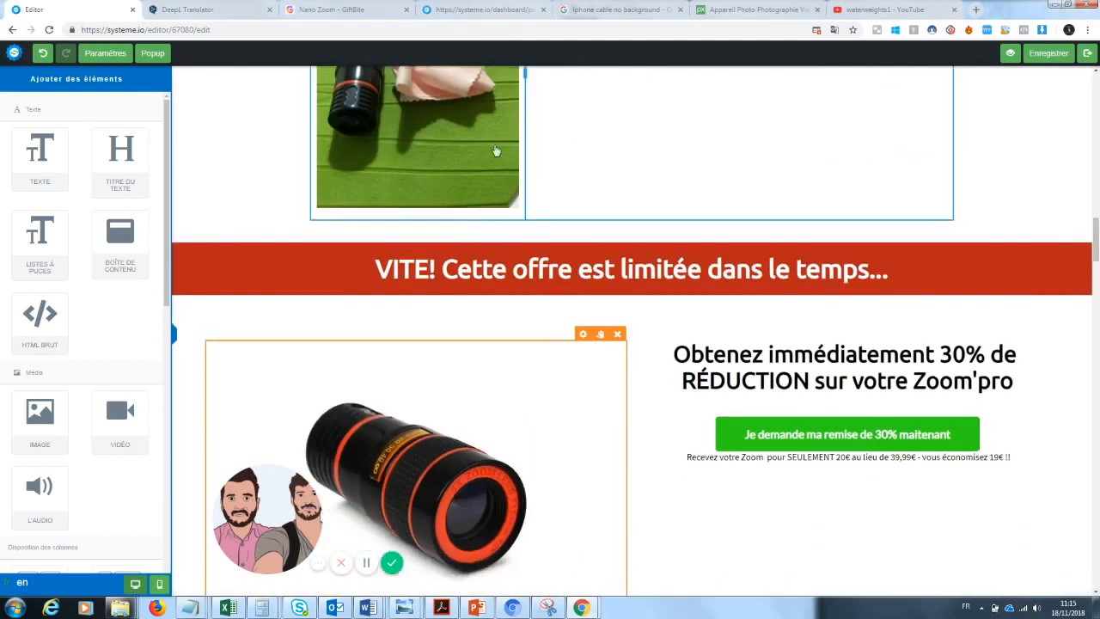
left_click(43, 53)
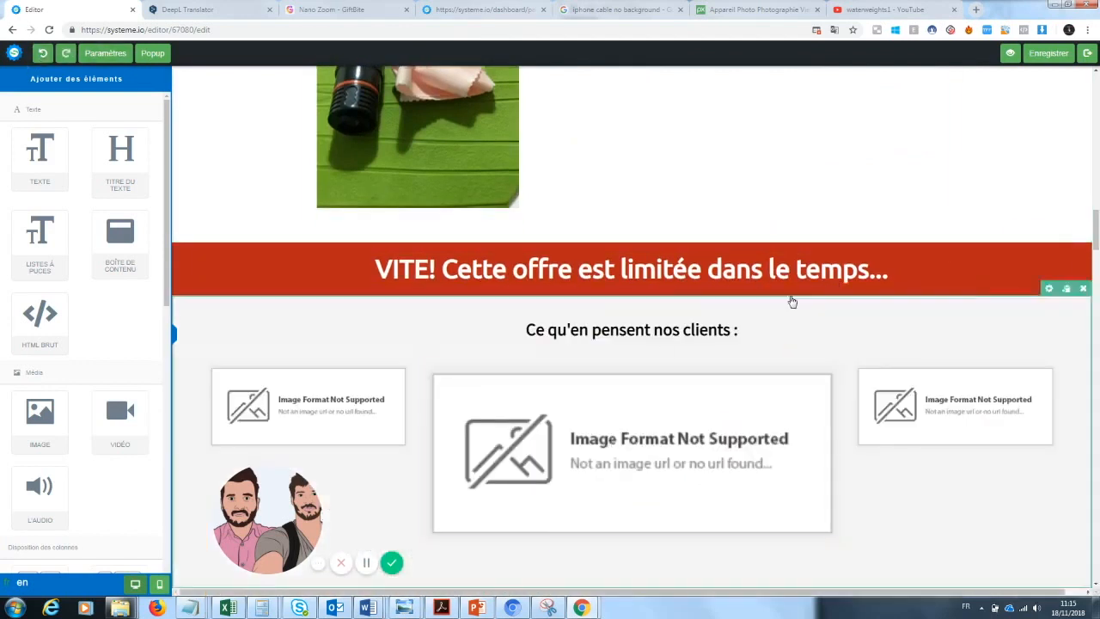
Replace the "[Nom produit]" placeholder in the orange "Pourquoi avez-vous besoin du" heading with "Zoom Pro"
scroll(756, 275, "down", 3)
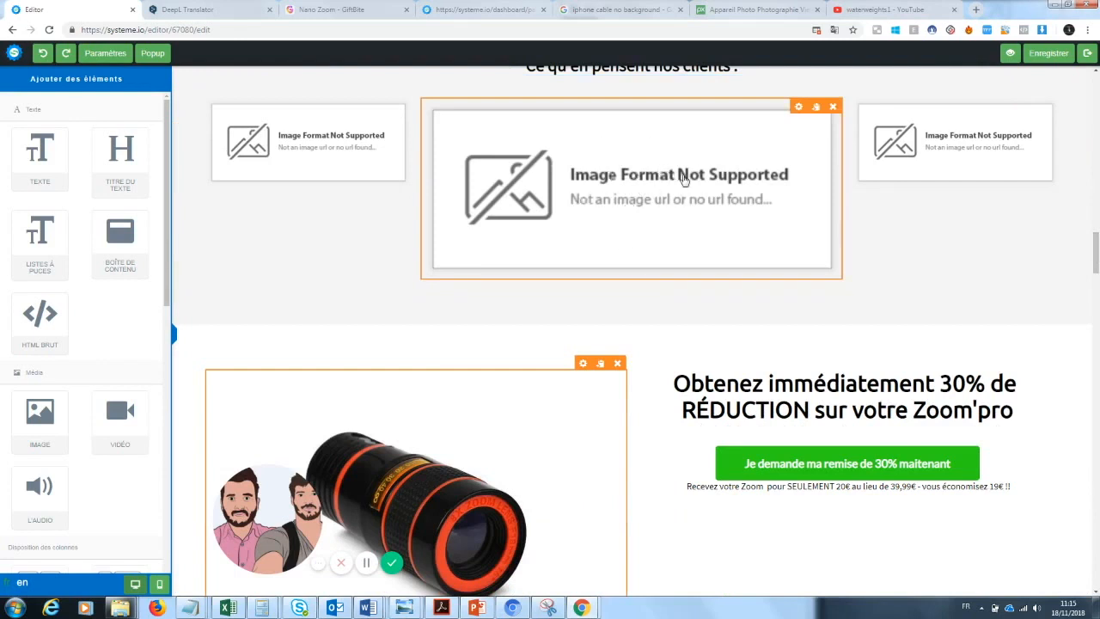
left_click_drag(1098, 262, 1098, 302)
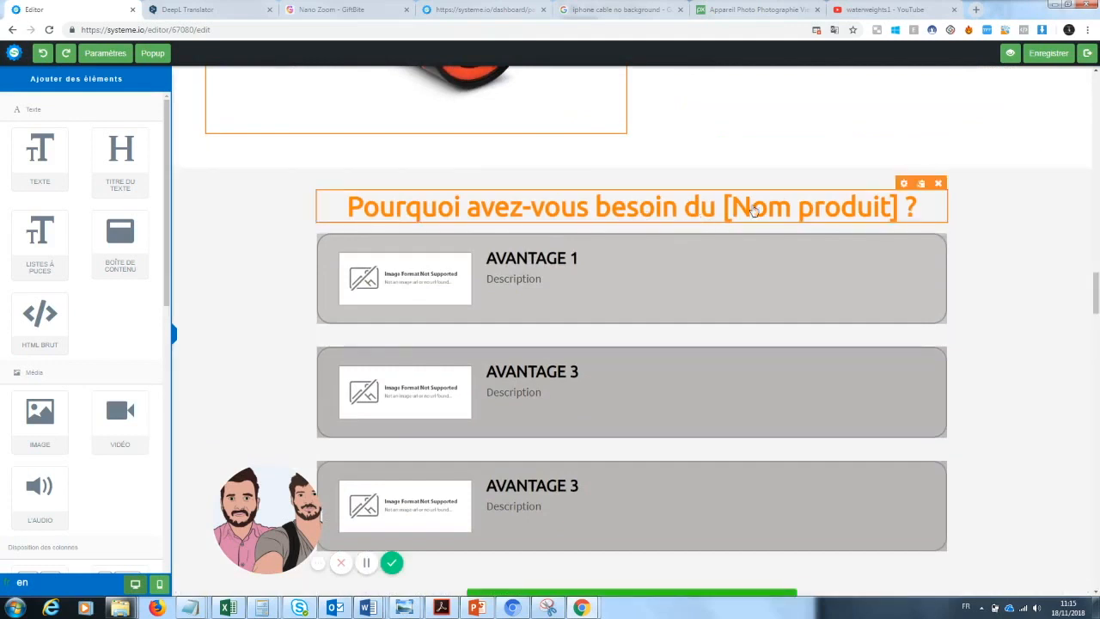
left_click(869, 211)
left_click_drag(898, 210, 727, 213)
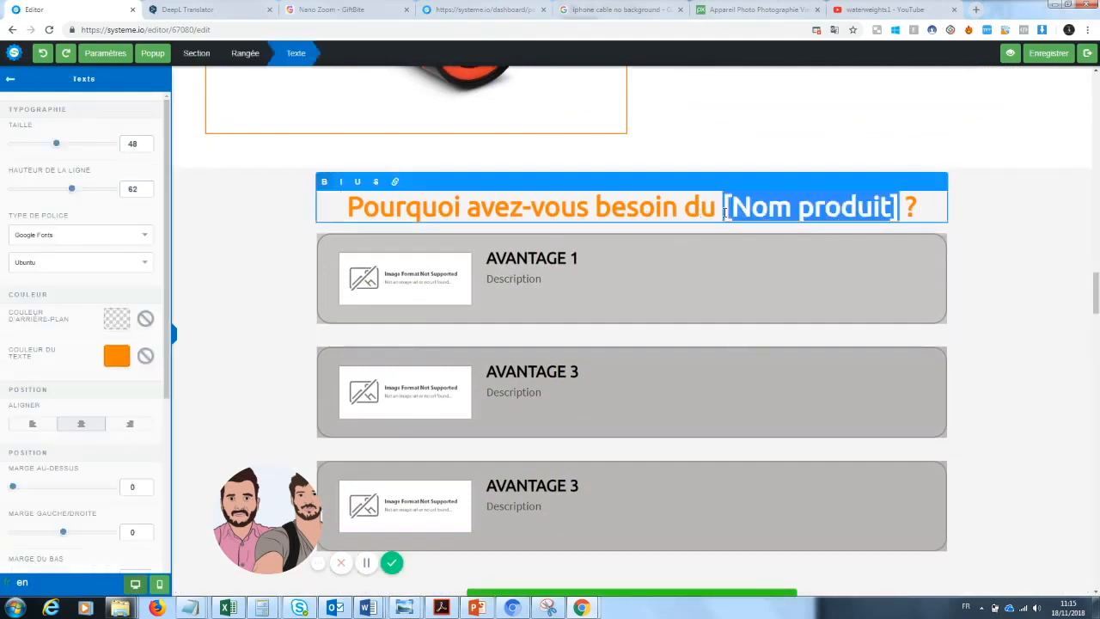
type("Zoom Pro")
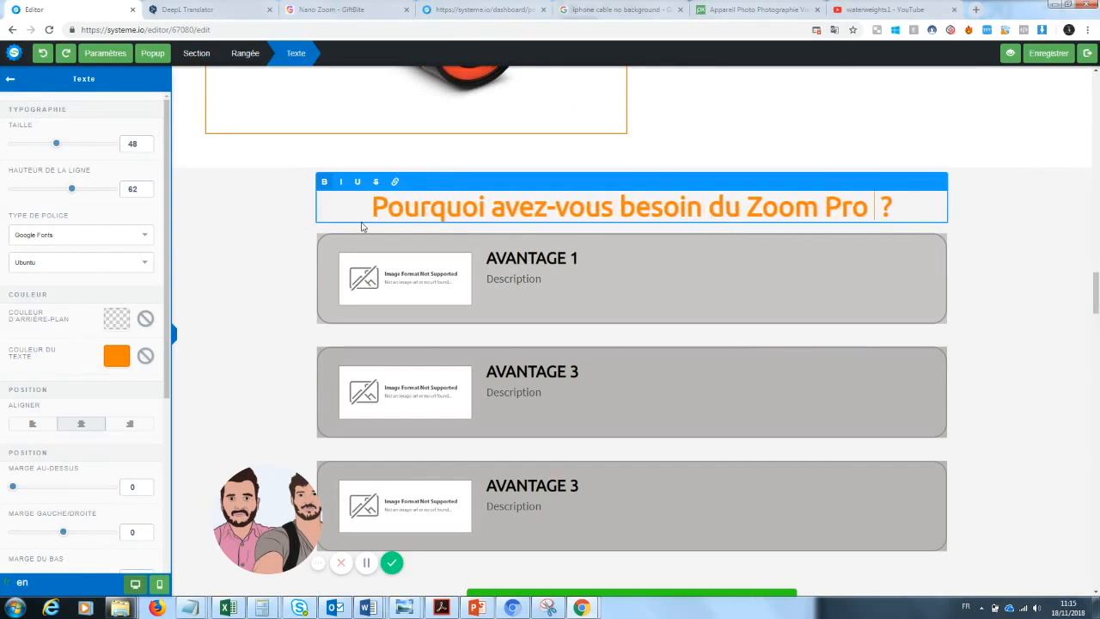
Replace the placeholder picture in the AVANTAGE 1 box with the uploaded image film-1668918_960_720.jpg
left_click(422, 284)
left_click(436, 275)
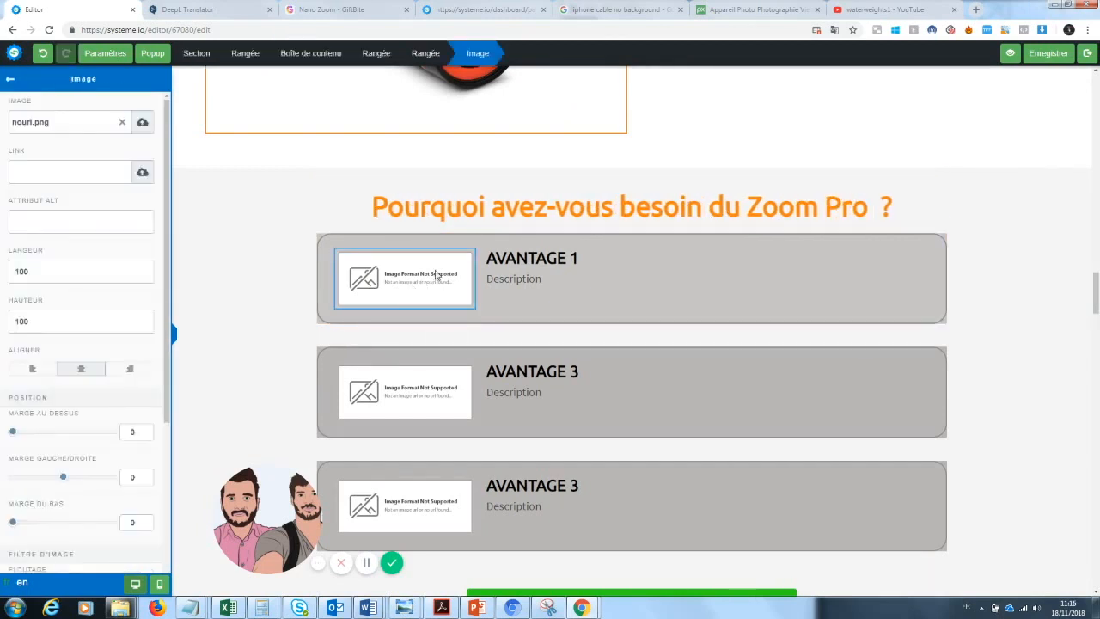
left_click(123, 123)
left_click(143, 123)
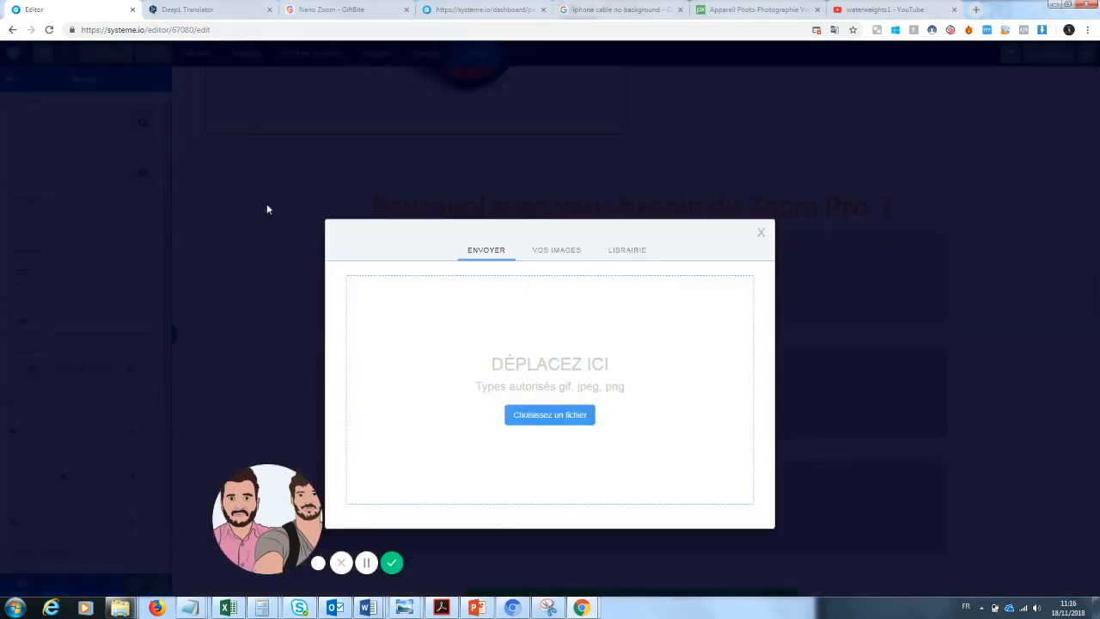
left_click(557, 249)
left_click_drag(580, 287, 580, 308)
left_click(379, 378)
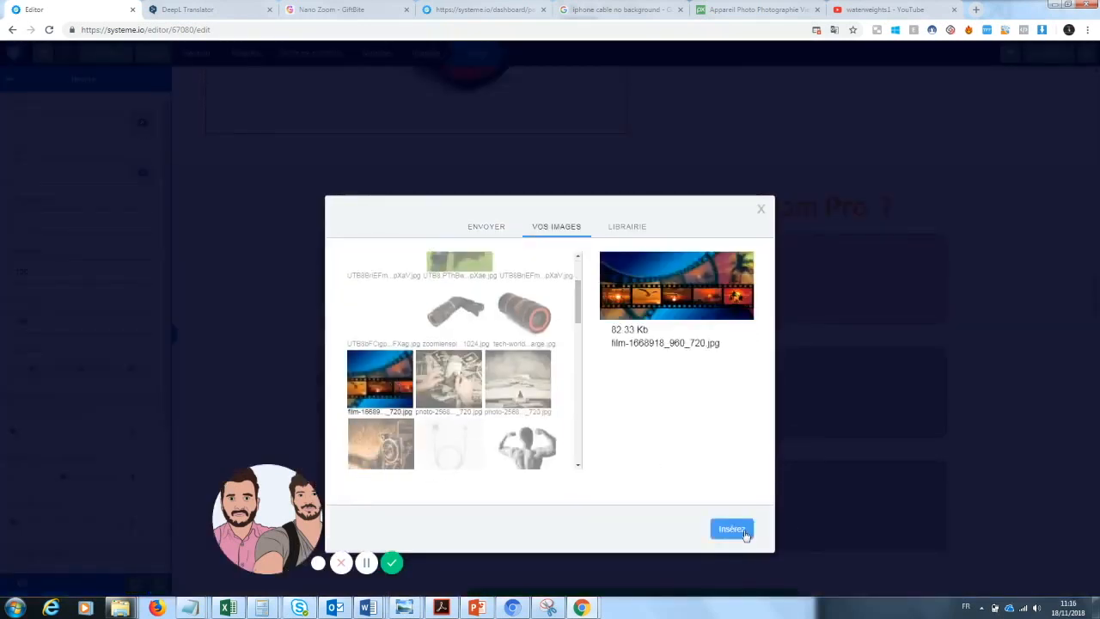
left_click(731, 529)
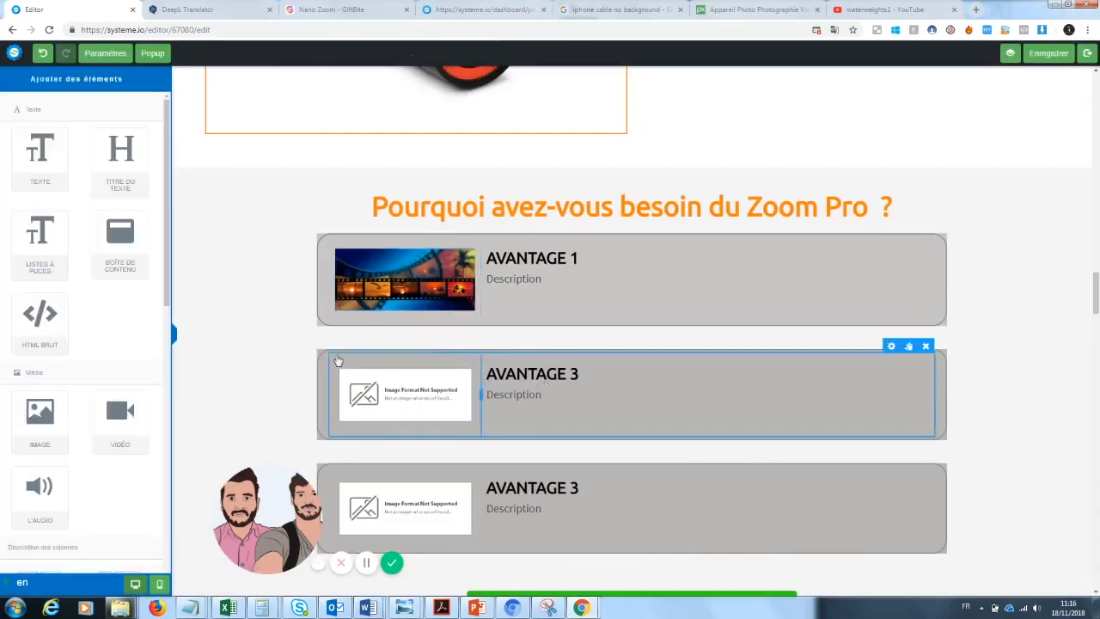
Replace the placeholder picture in the second advantage box with the uploaded photo-256887_960_720 image
left_click(433, 370)
left_click(410, 448)
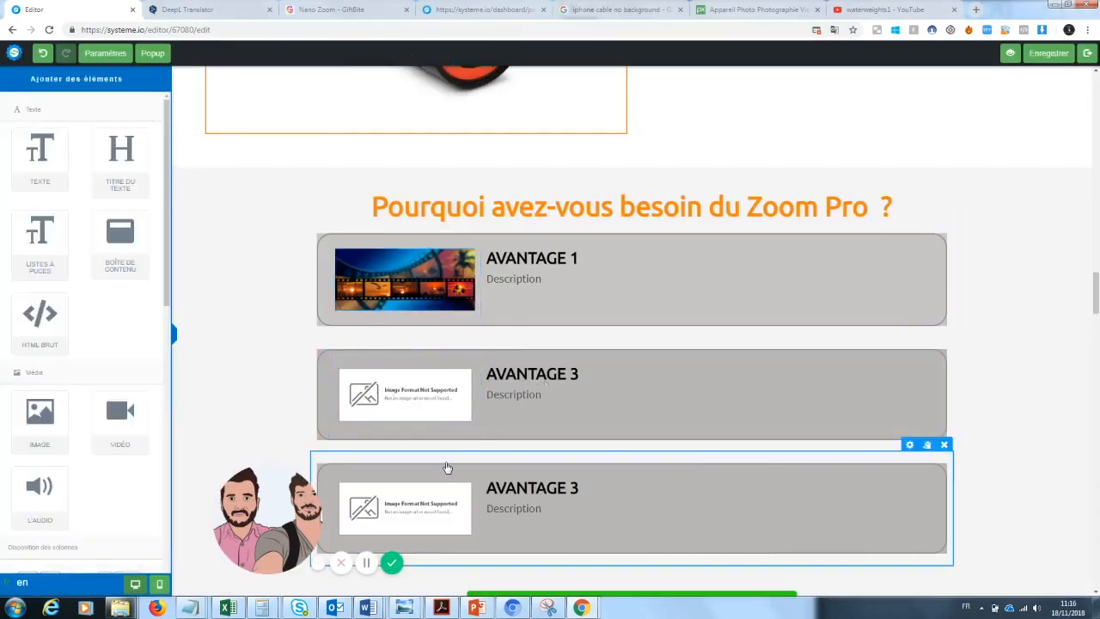
left_click(434, 361)
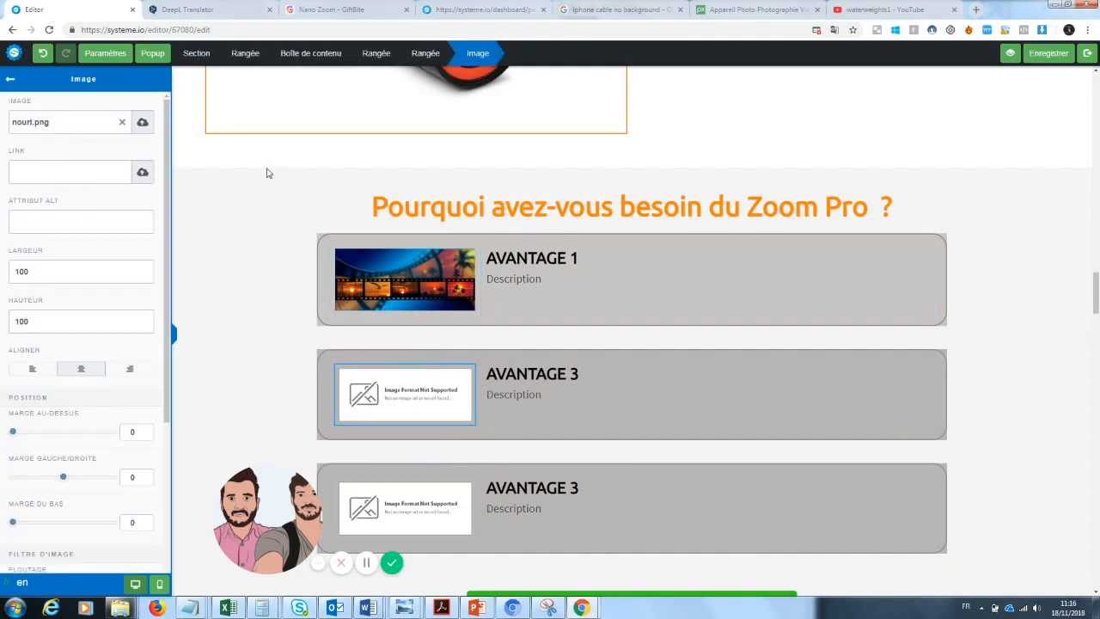
left_click(123, 127)
left_click(141, 122)
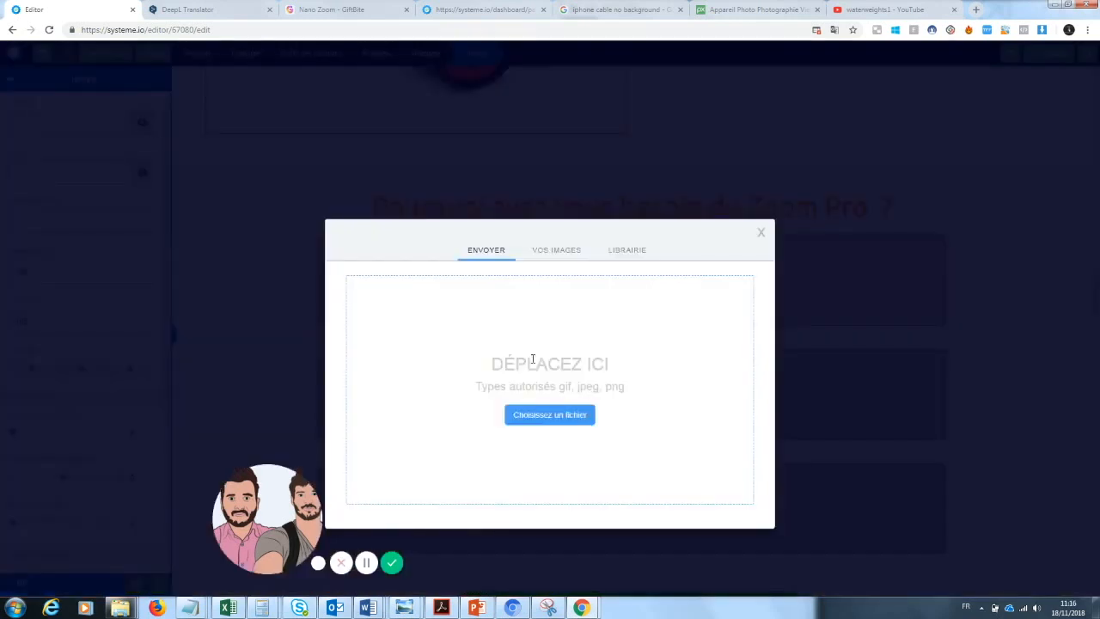
left_click(569, 255)
scroll(568, 301, "down", 5)
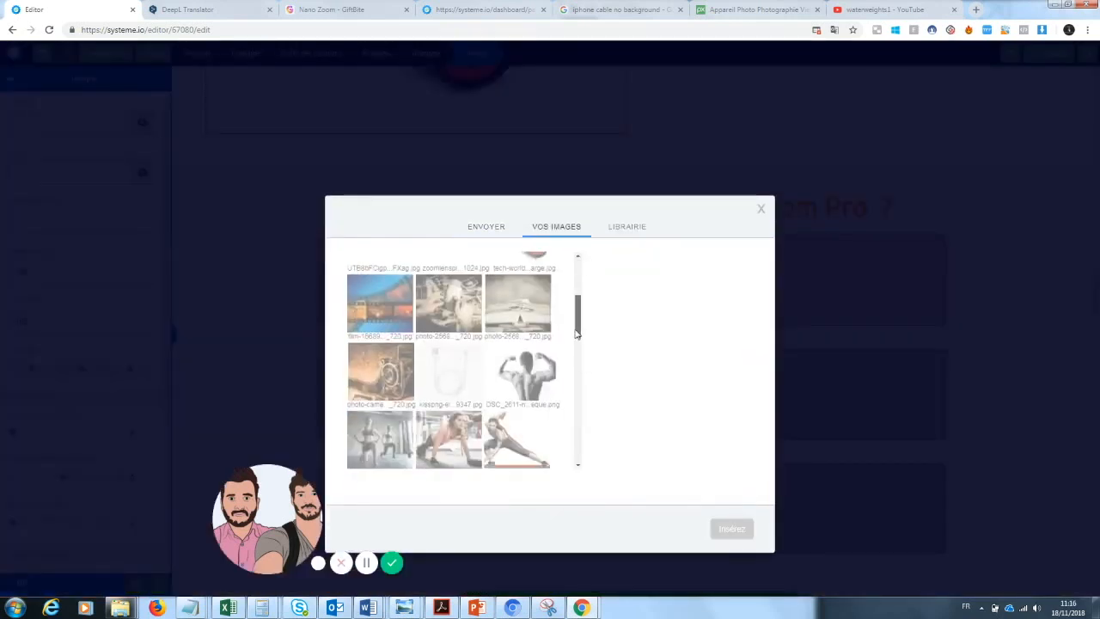
left_click(451, 315)
left_click(729, 536)
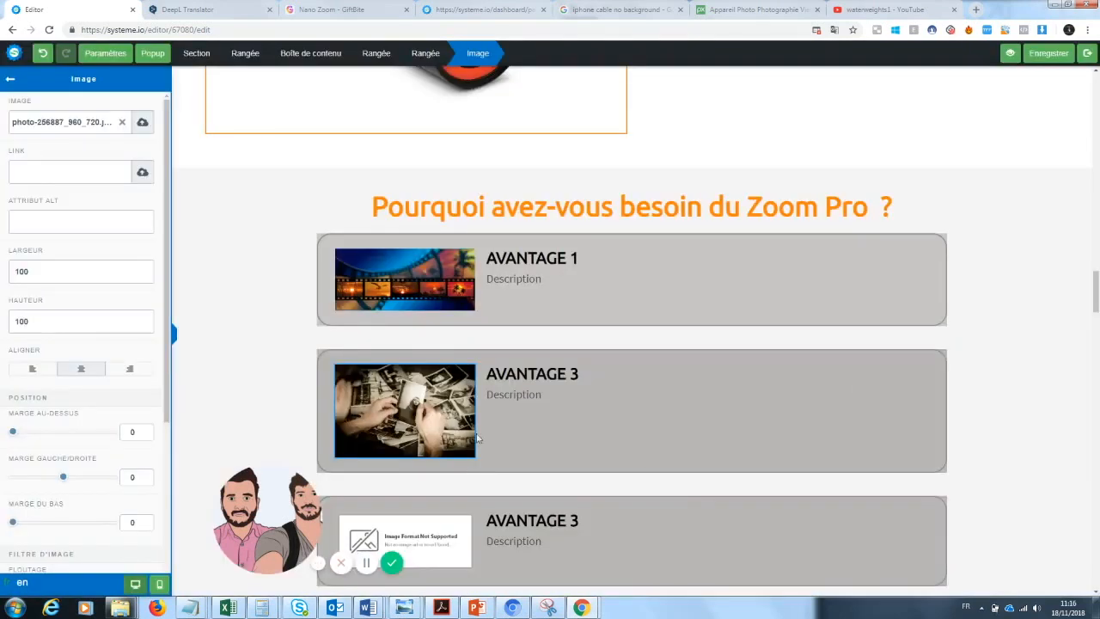
left_click(1076, 288)
Replace the placeholder picture in the third advantage box with the uploaded photo-camera-219958 image
scroll(1085, 290, "down", 2)
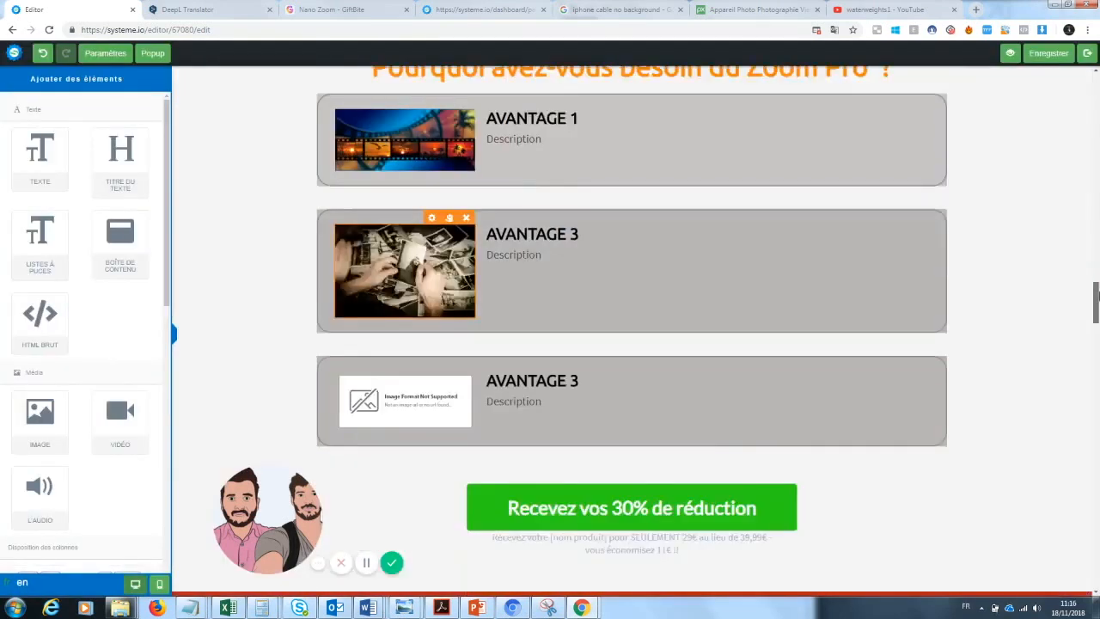
left_click(460, 355)
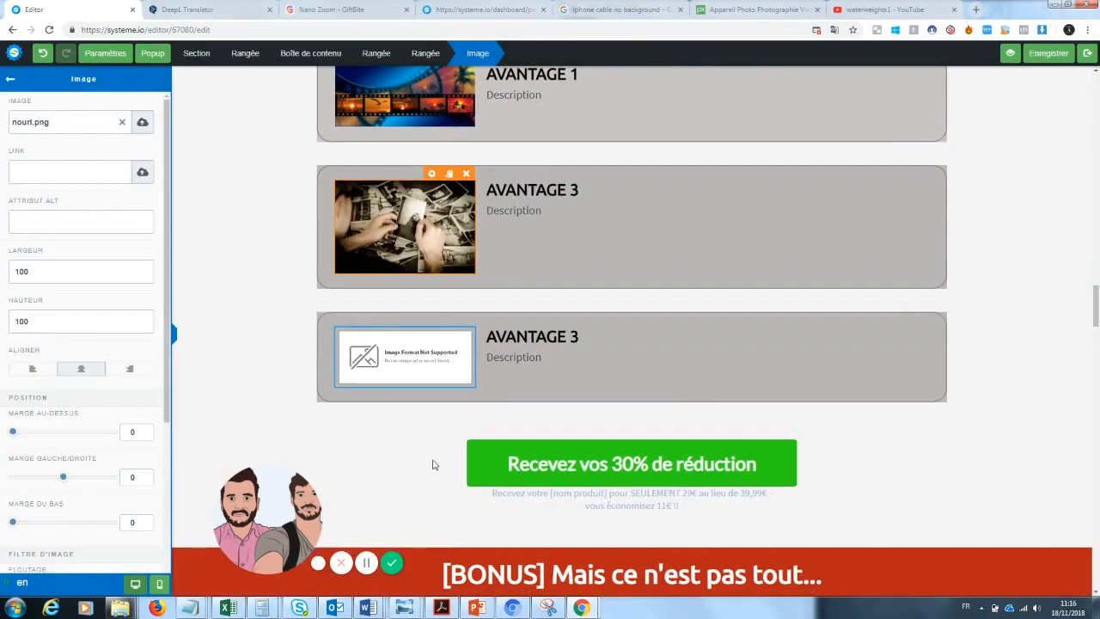
left_click(434, 464)
left_click(463, 354)
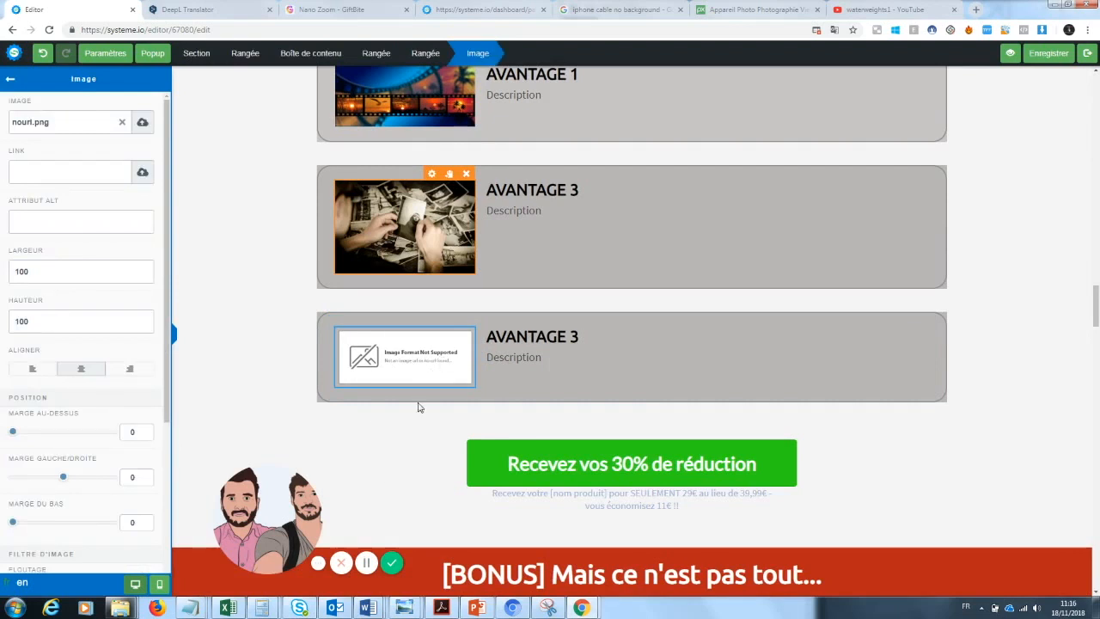
left_click(399, 435)
left_click(433, 322)
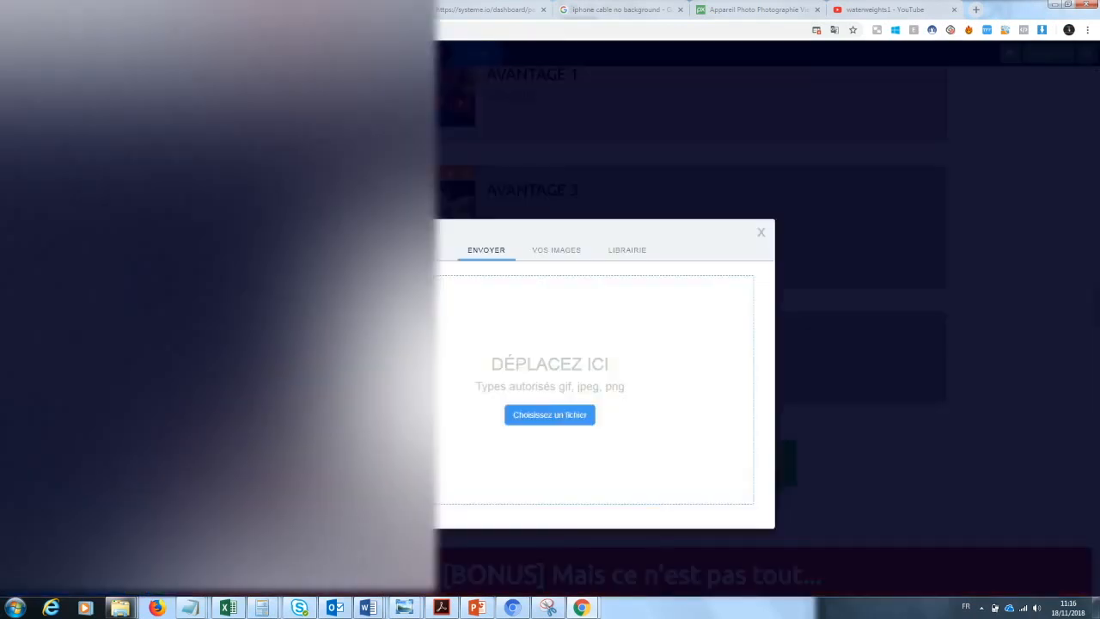
left_click(550, 415)
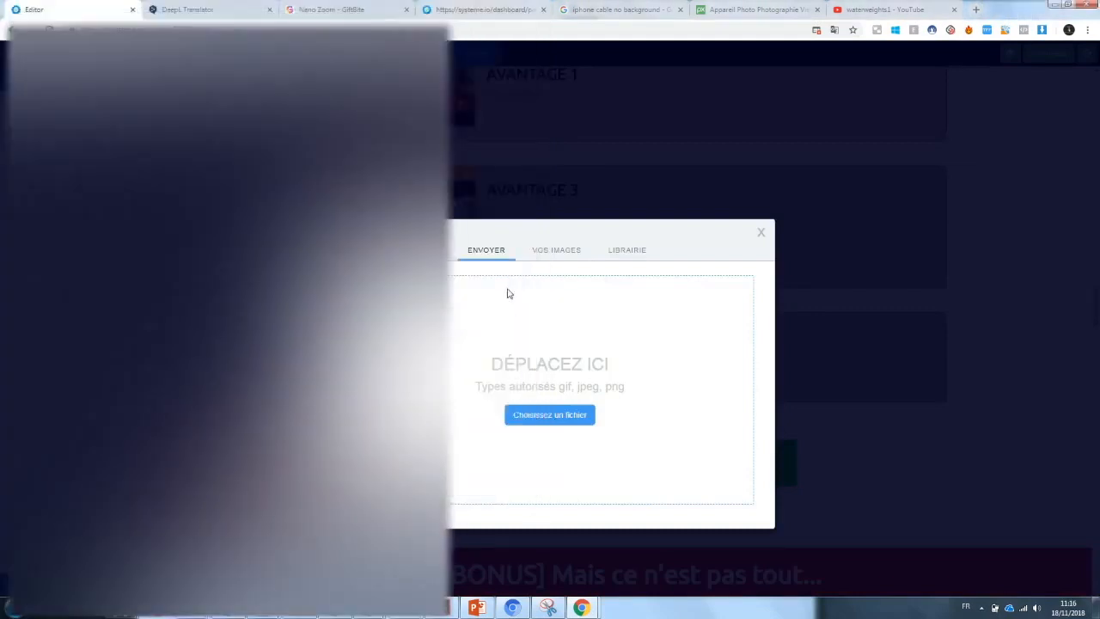
left_click(564, 251)
scroll(577, 287, "down", 3)
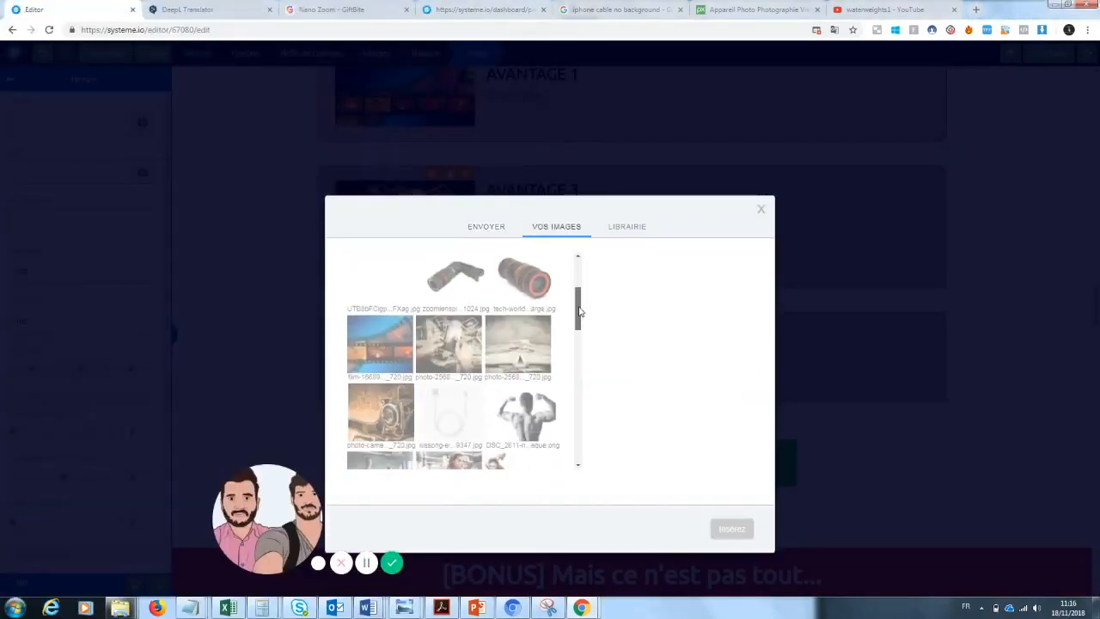
left_click(400, 419)
left_click(732, 529)
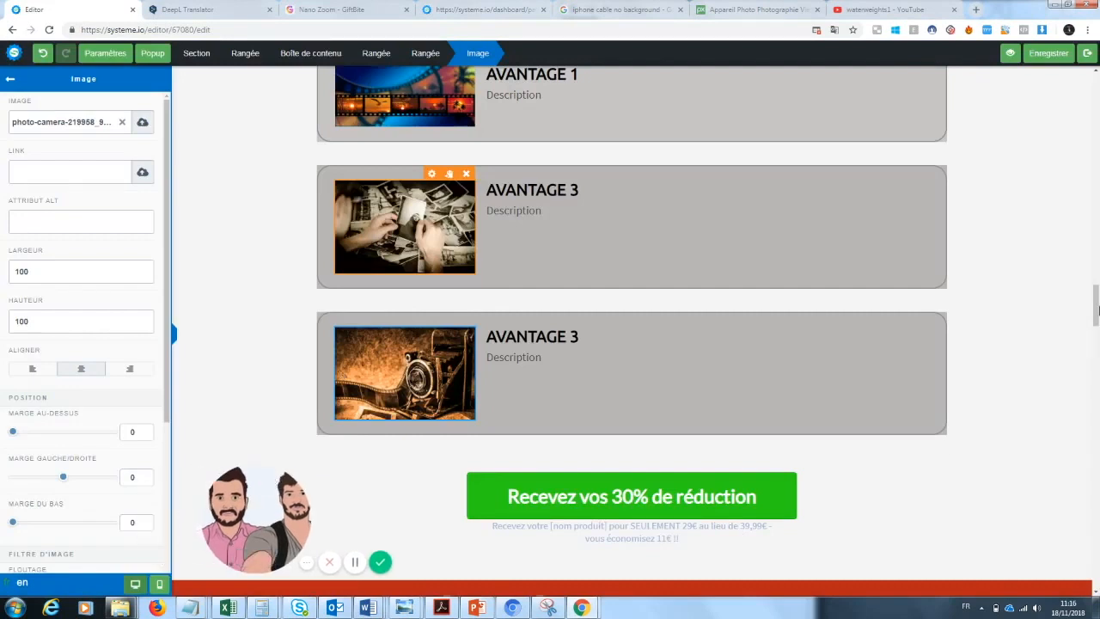
Replace the "AVANTAGE 1" heading in the first advantage box with "Pratique"
left_click_drag(1097, 306, 1097, 298)
left_click(584, 175)
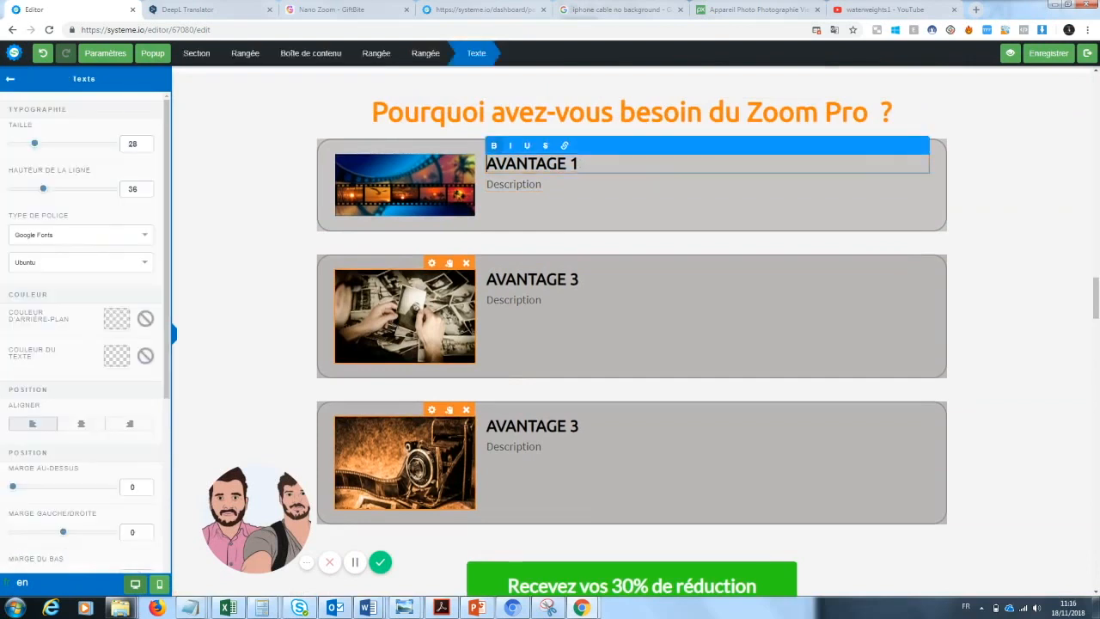
left_click_drag(583, 168, 482, 162)
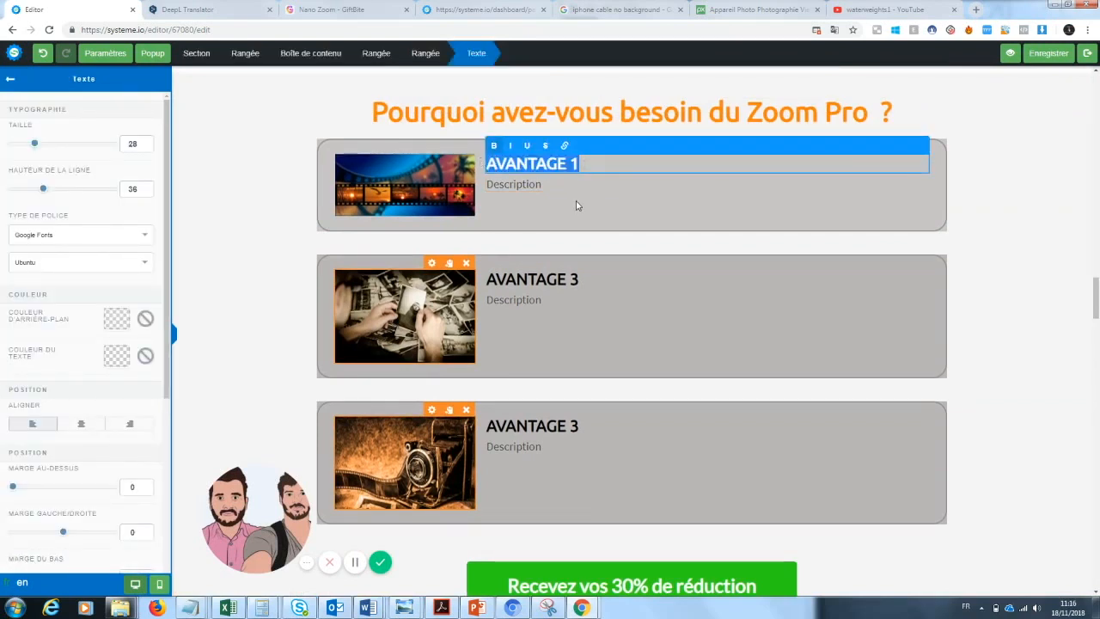
type("Pratique")
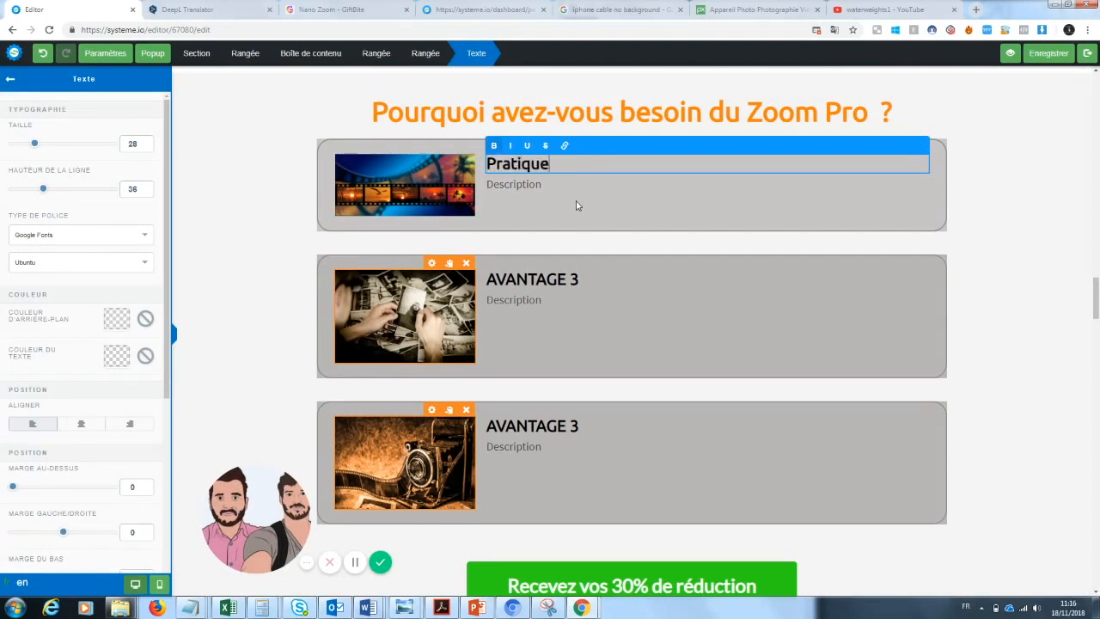
Replace the description under "Pratique" with two lines: "adaptable samsung, apple" and "on a toujours notre téléphone sur nous"
left_click(531, 191)
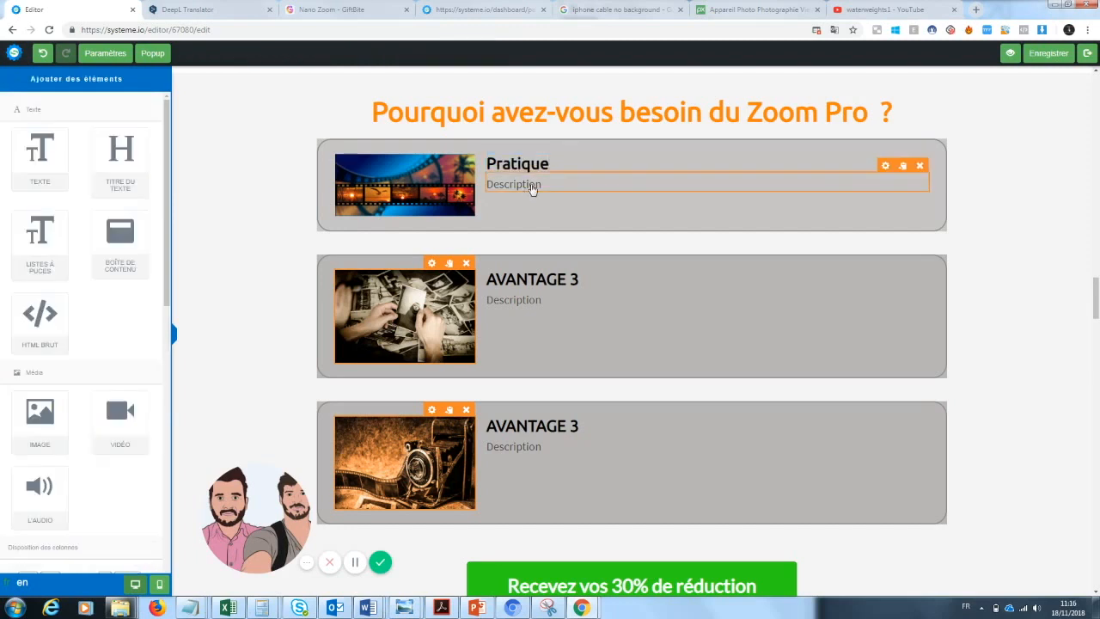
left_click(531, 189)
left_click_drag(542, 186, 478, 190)
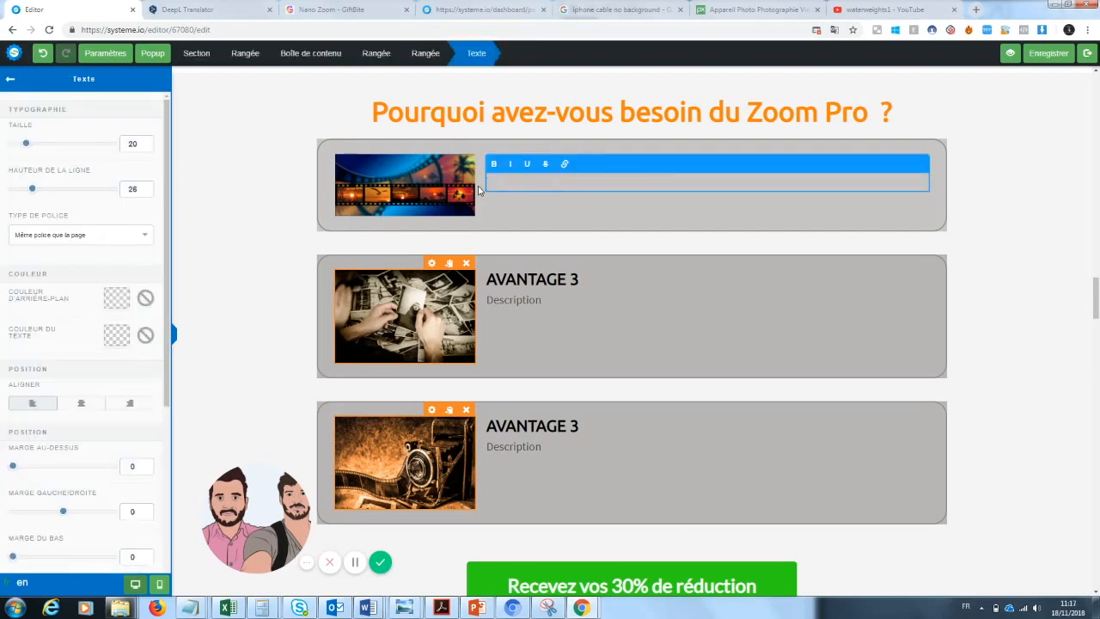
type("adaptable samsung, apple")
key("Return")
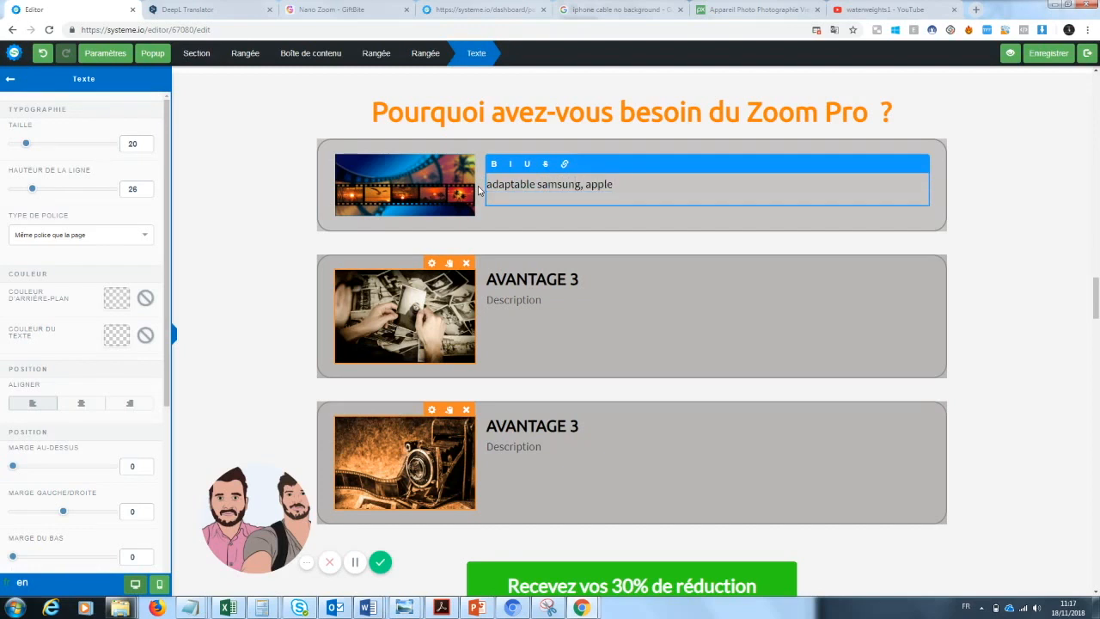
type("on a toujours notre téléphone sur nous")
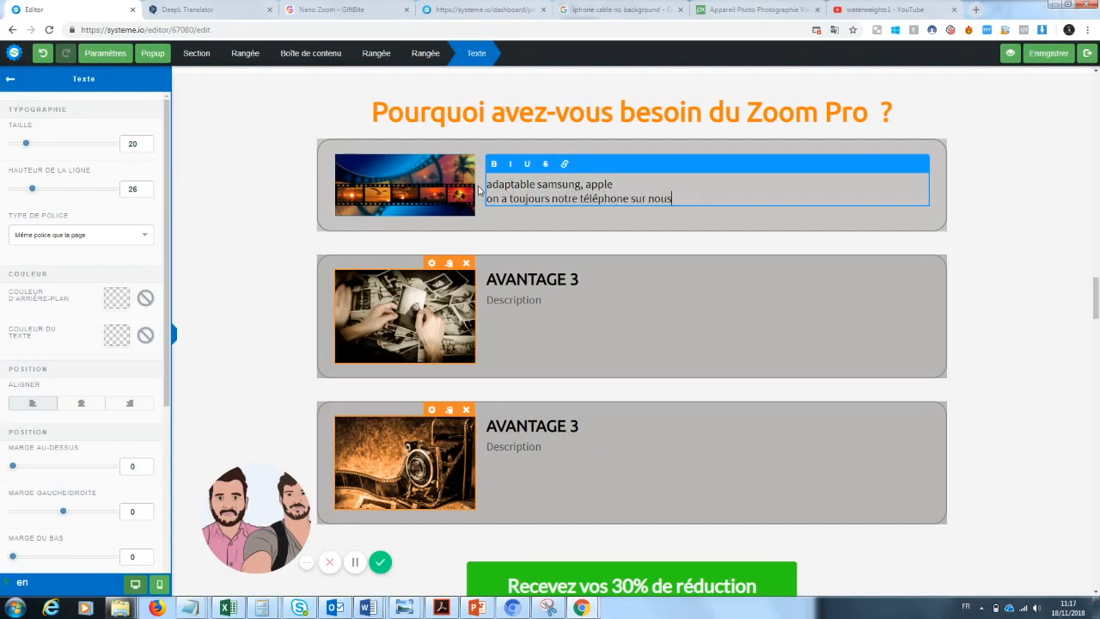
left_click(580, 238)
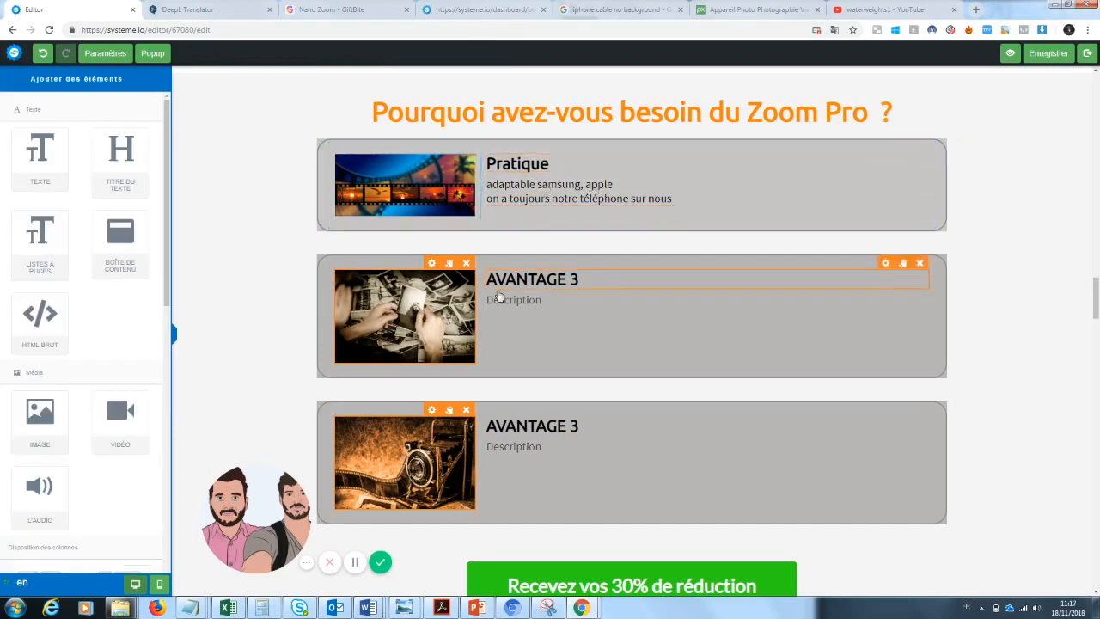
Renumber the second advantage box's heading as "AVANTAGE 2"
left_click(582, 280)
key("BackSpace")
type("2")
left_click(532, 336)
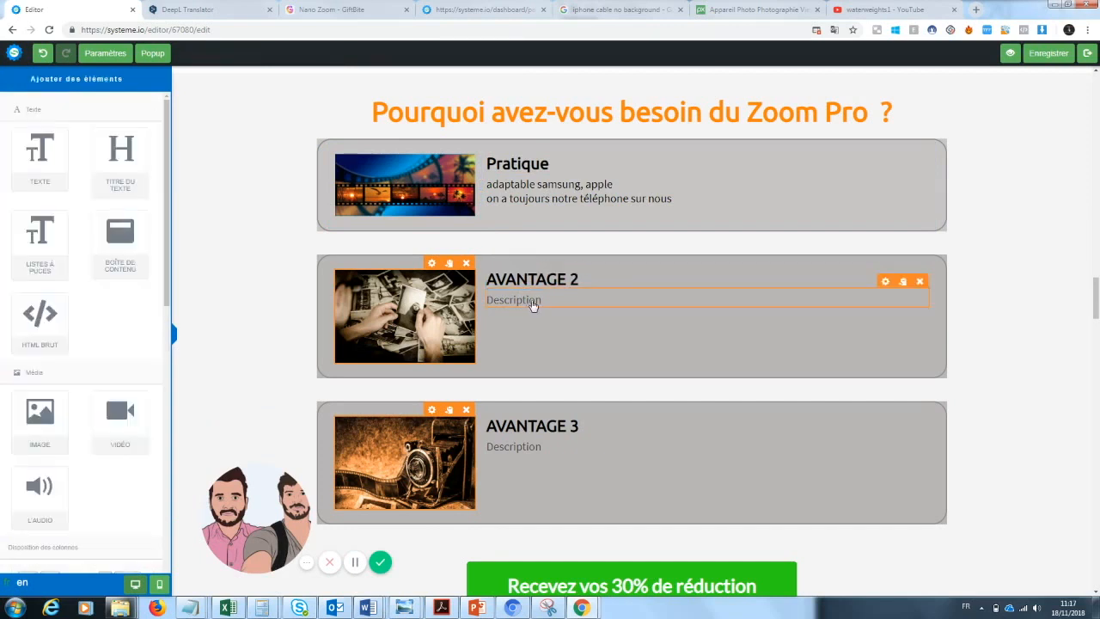
Replace the second advantage box's description with "Les photos sont un moyens de garder un souvenir du passé..." and start a new line
left_click(531, 300)
key("BackSpace")
type("Le")
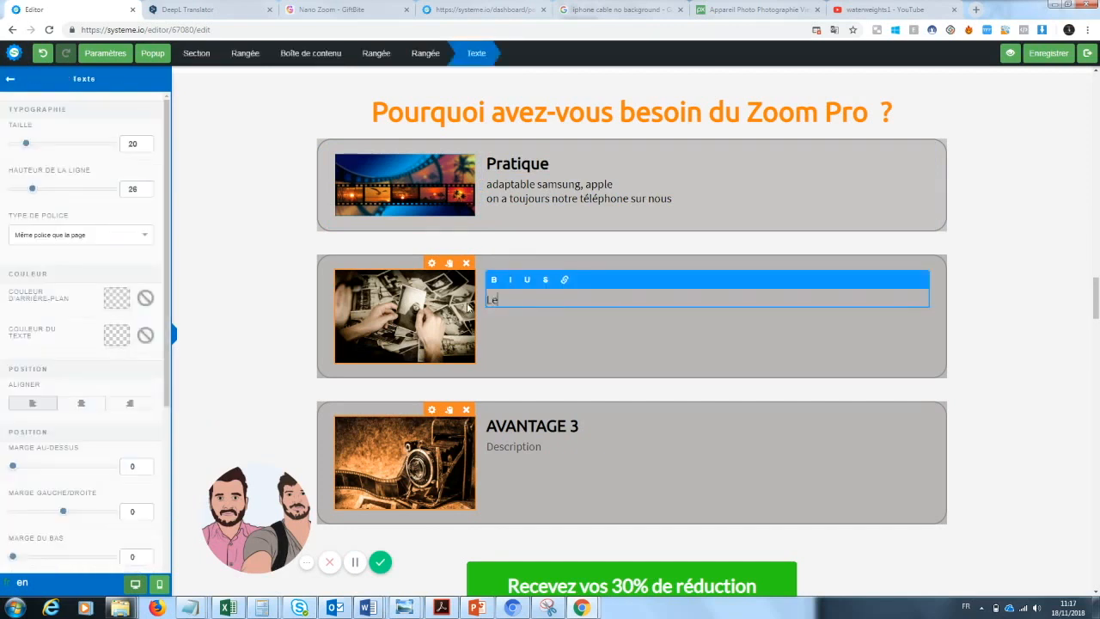
type("s photos sont un moyen s")
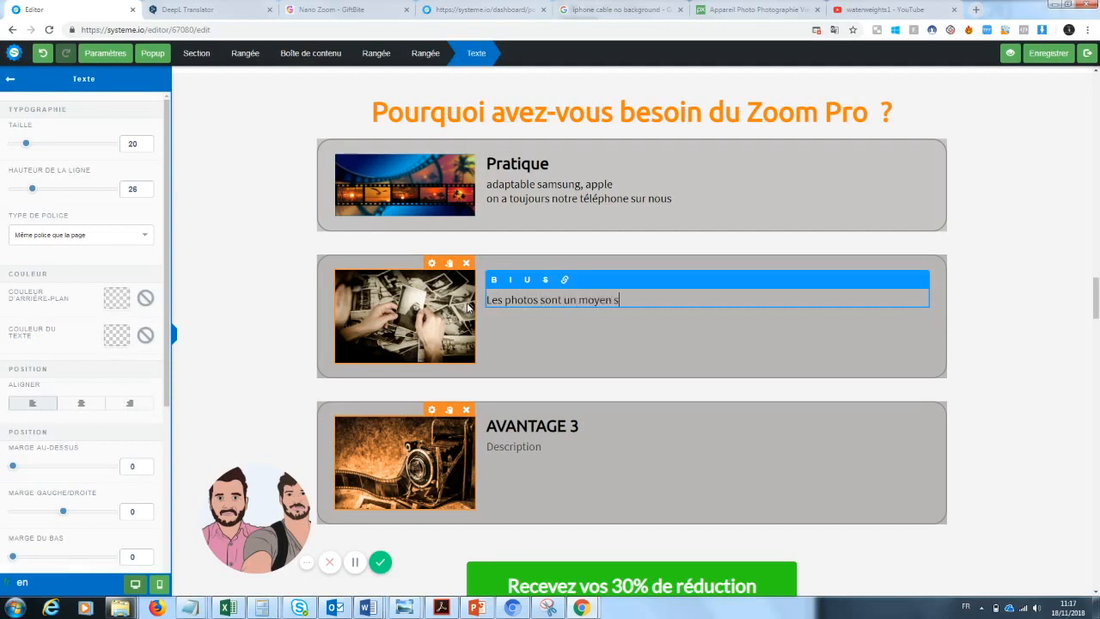
type(" de garde")
key("BackSpace")
key("BackSpace")
type("n souvenir du passé...")
key("Return")
Add to that description a line from "Imaginez... vous êtes devant un paysage magnifique" to "Ceci ne se reproduira plus jamais avec Zoom Pro. En effet ..."
type("Imaginez...")
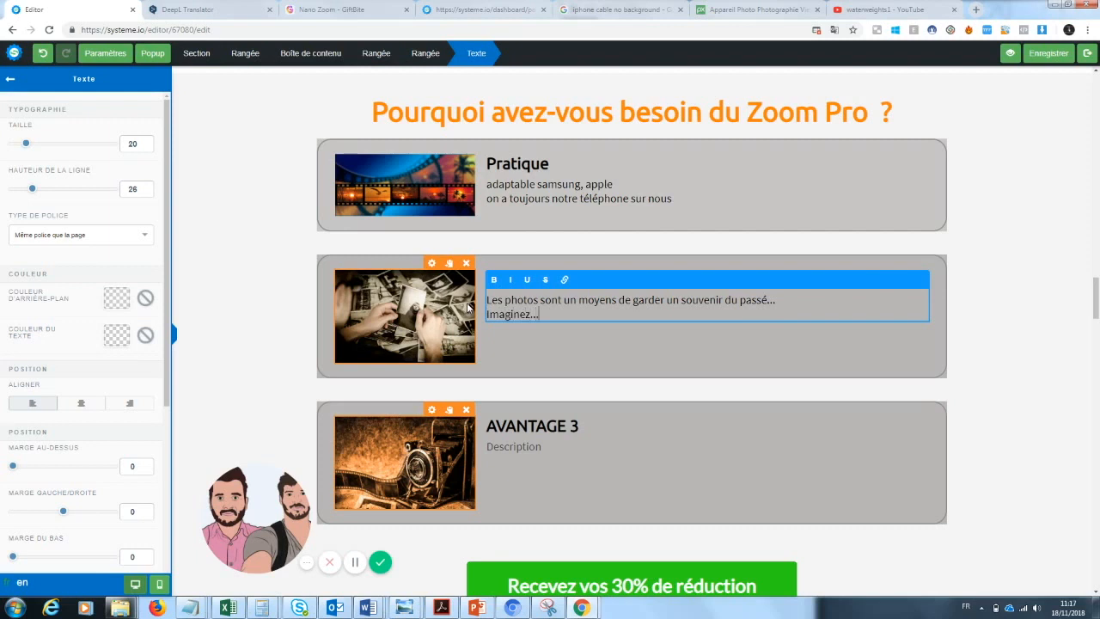
type(" vous êtes devant un paysage")
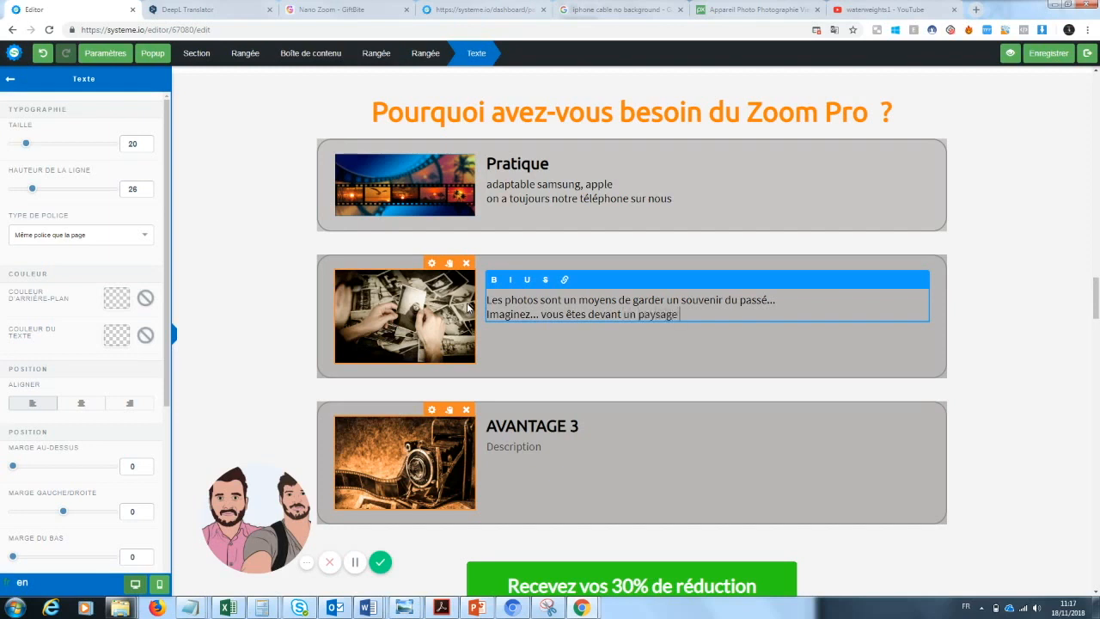
type(" magnifique mais votre télépho")
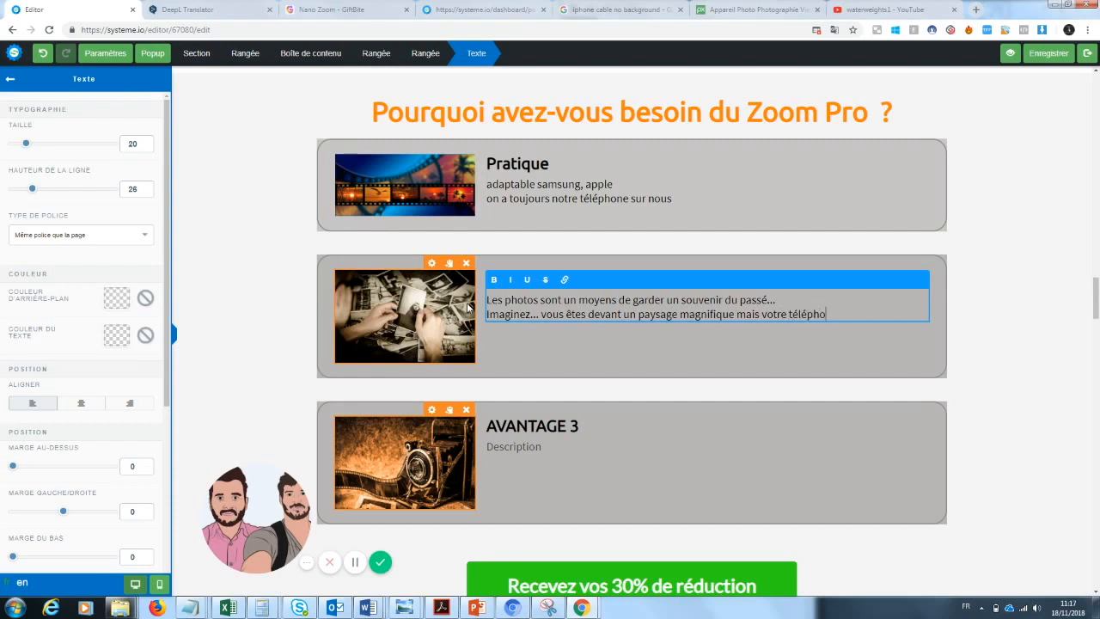
type("ne ne vous permet pas de prendre u")
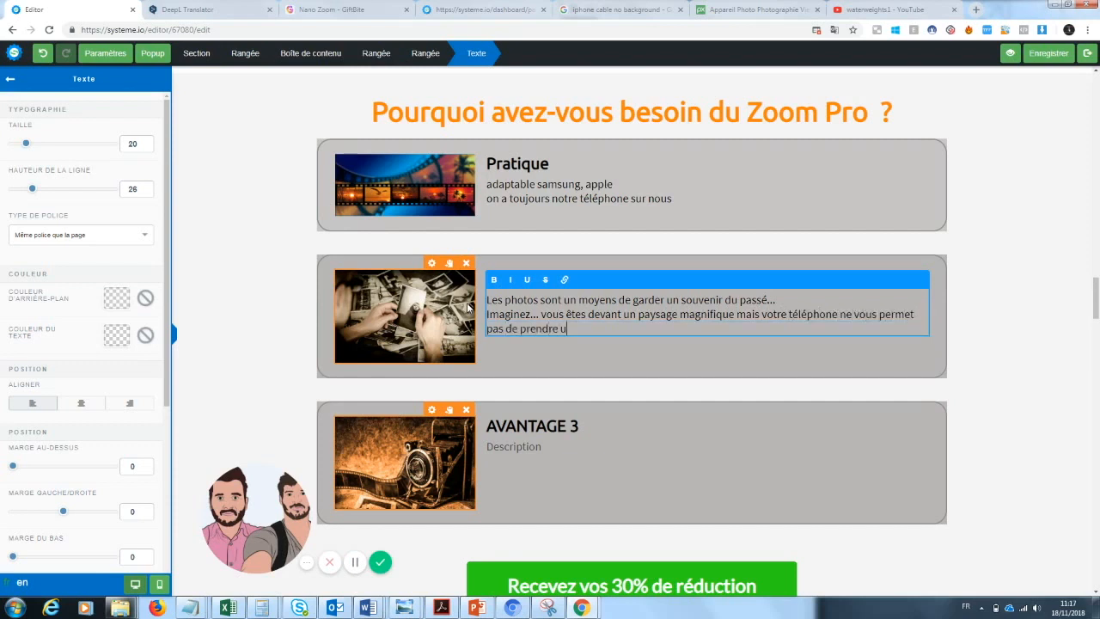
type("ne belle photo. Ceci ne se reproduit")
type(" plusjamais avec Zoom Pro. En effet ...")
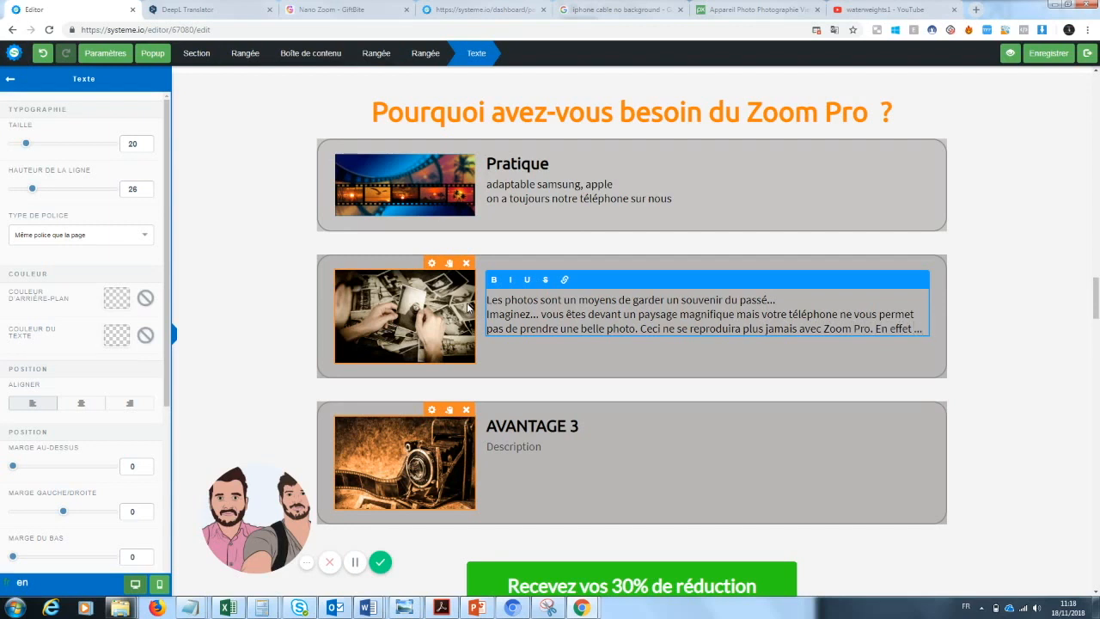
left_click(1002, 318)
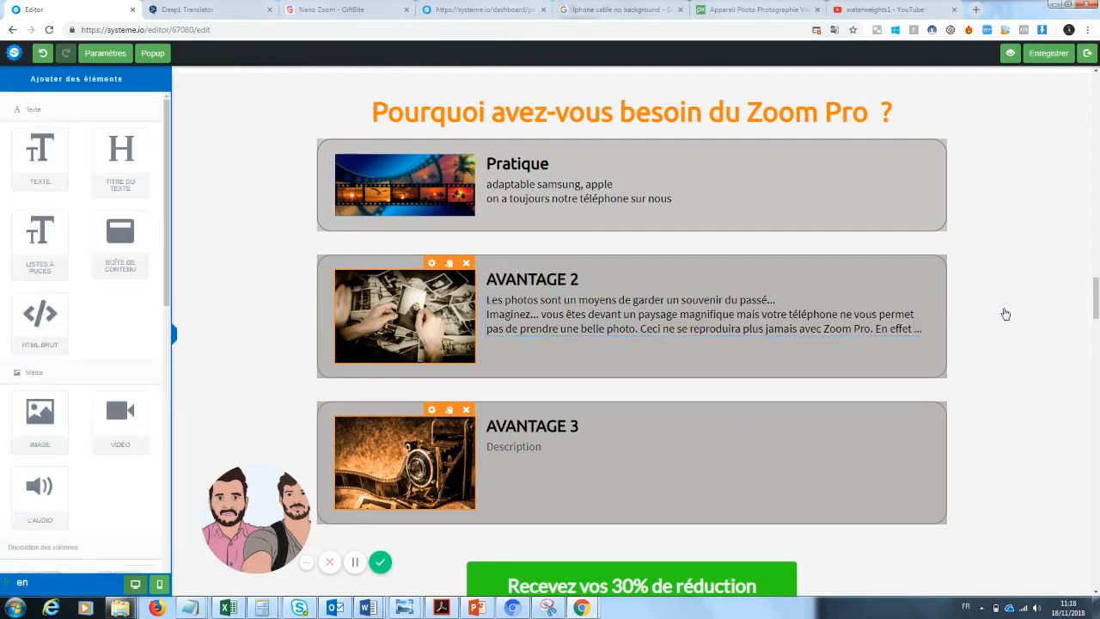
Replace the "AVANTAGE 2" heading with "Un souvenir du passé"
scroll(660, 339, "down", 1)
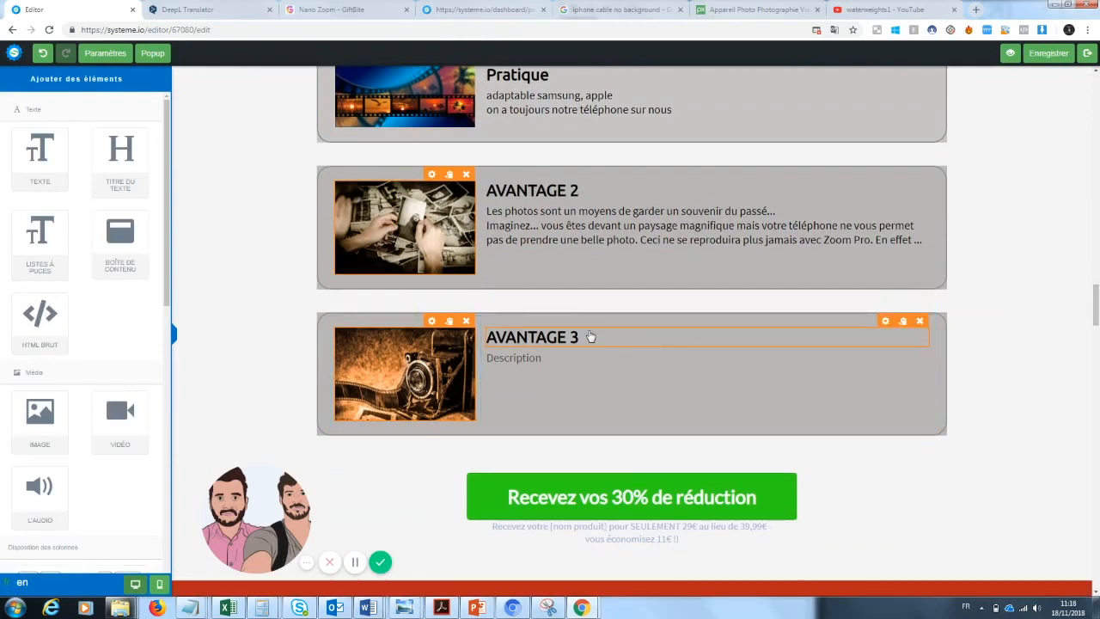
left_click(591, 337)
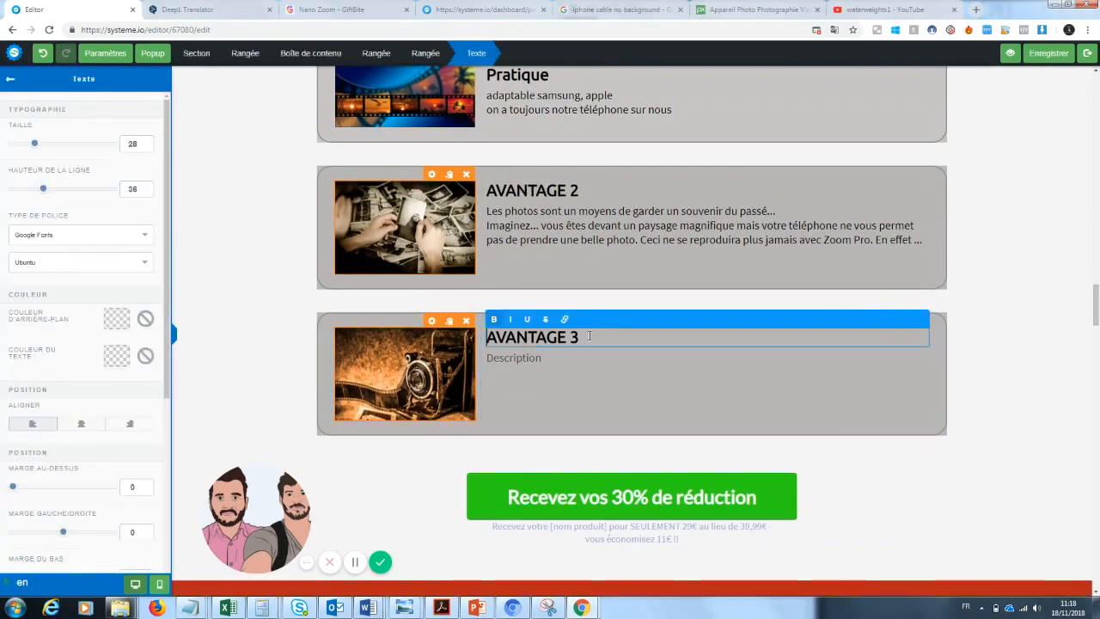
left_click(582, 190)
left_click(584, 190)
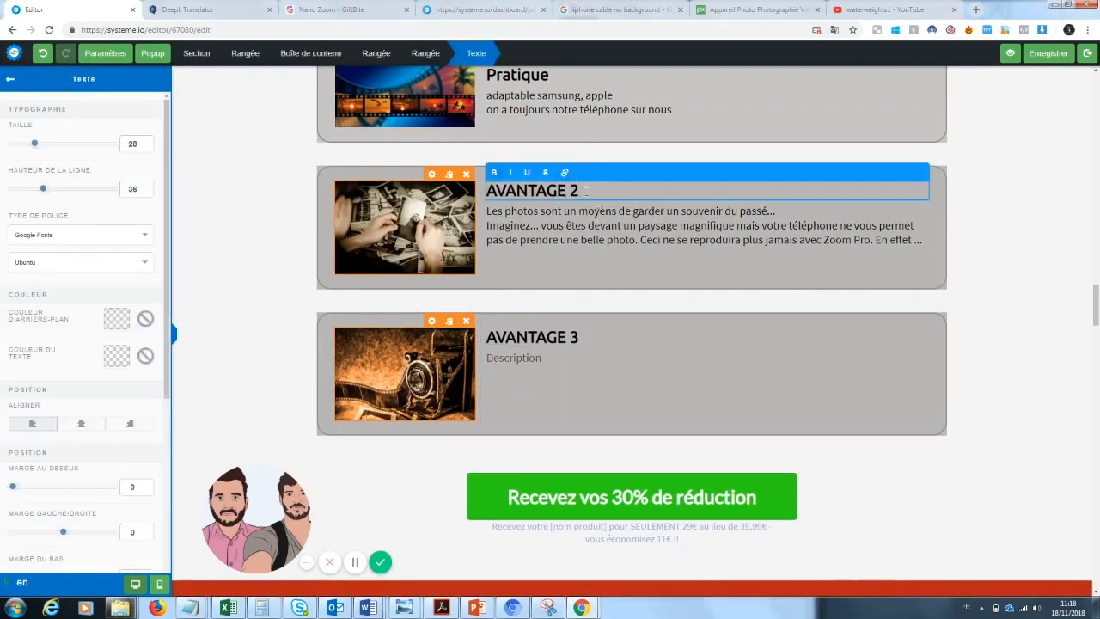
left_click_drag(586, 190, 443, 187)
type("Un sou")
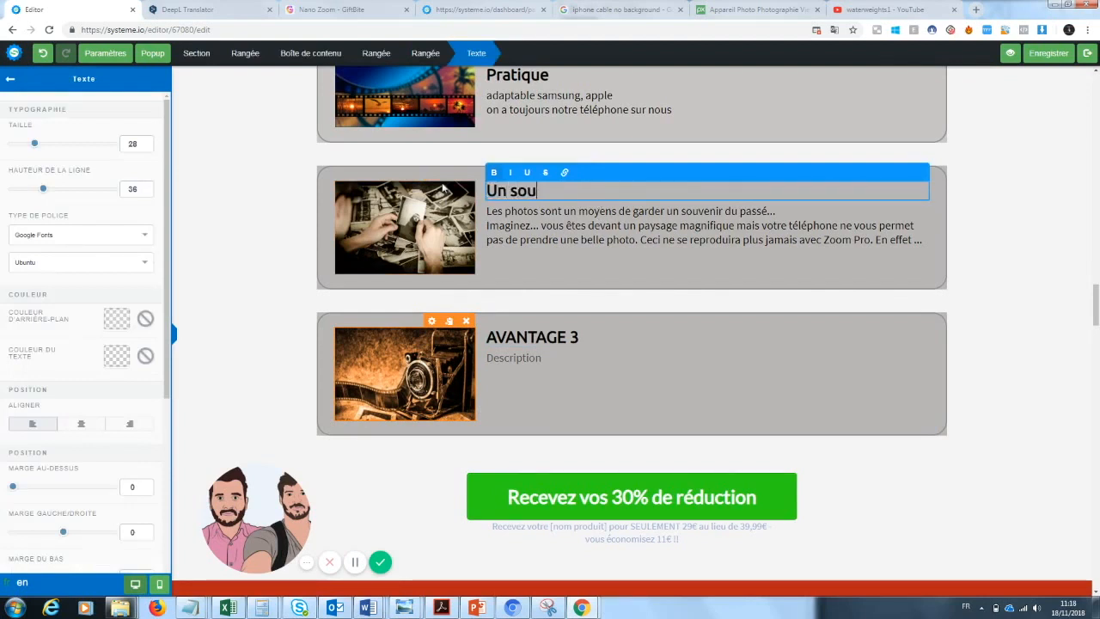
type("venir du passé")
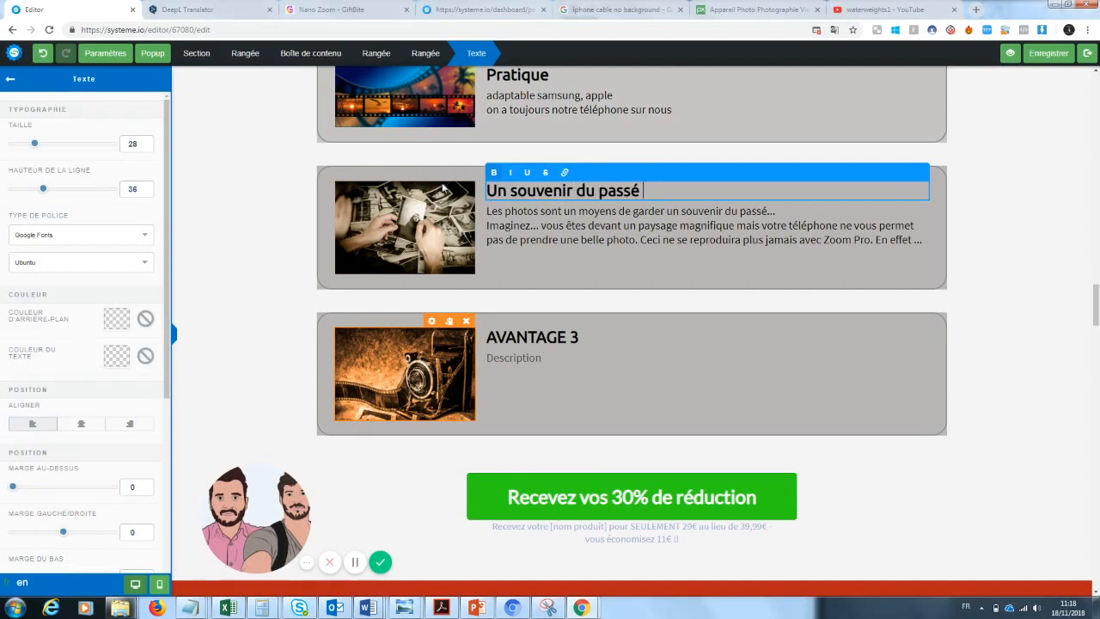
Replace the "AVANTAGE 3" heading in the third advantage box with "Une manière de se démarquer des autres..."
mouse_move(1097, 318)
left_mouse_down()
mouse_move(1097, 301)
mouse_move(1097, 317)
left_mouse_up()
left_click(571, 353)
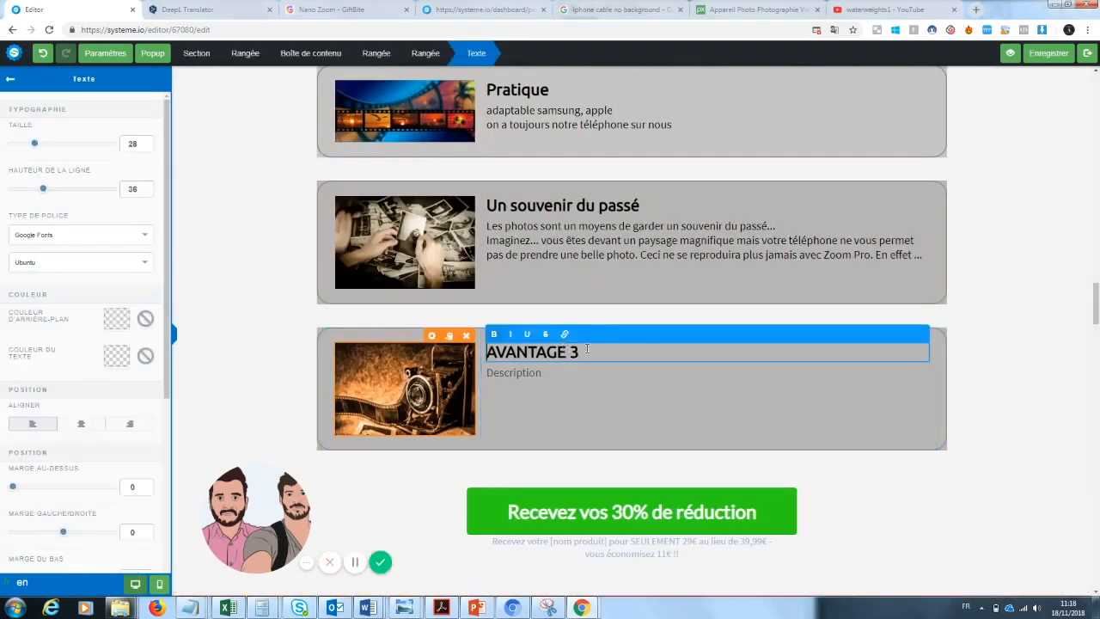
left_click_drag(588, 353, 468, 361)
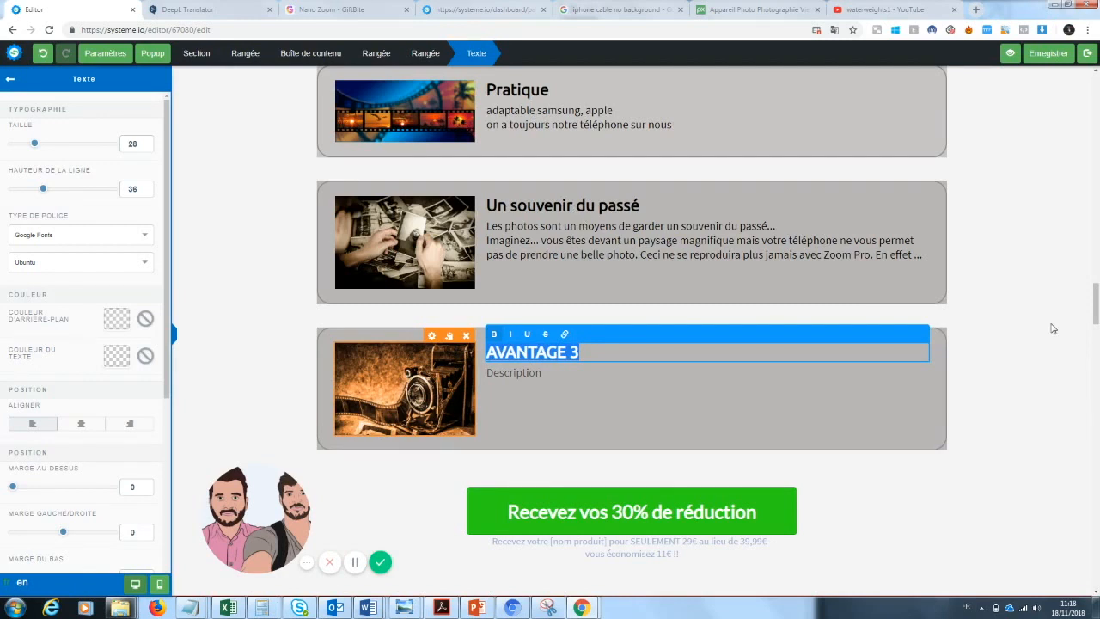
type("Une manière de se démarquer des a")
key("BackSpace")
key("BackSpace")
key("BackSpace")
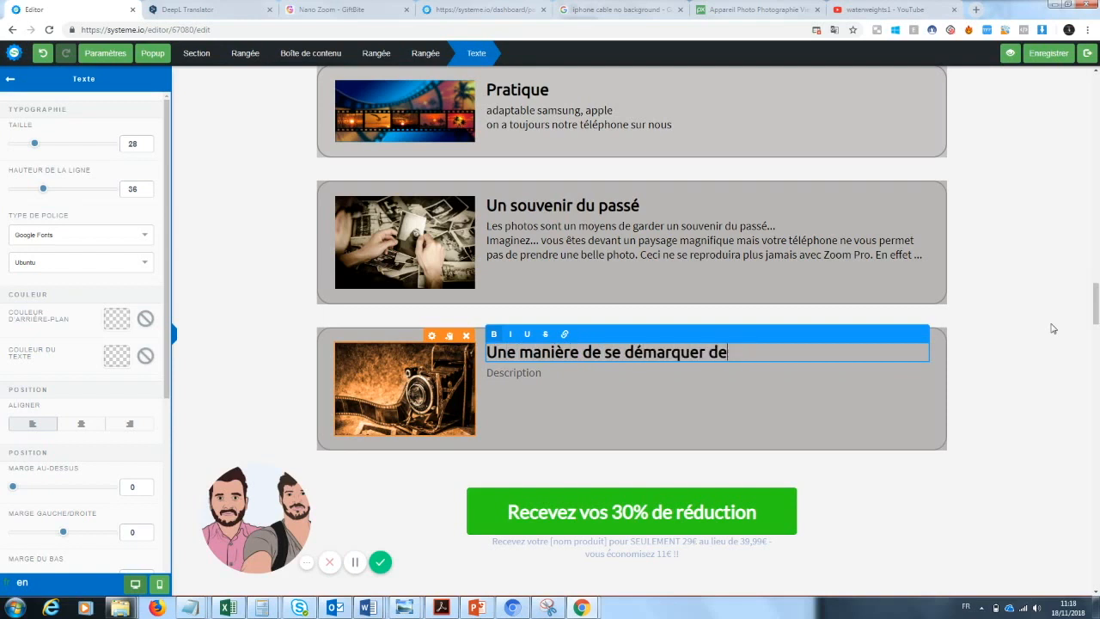
type("s autres ...")
Replace the third advantage box's description with "Tout le monde poste les mêmes photos sur les réseaux..." and start a new line
left_click(535, 378)
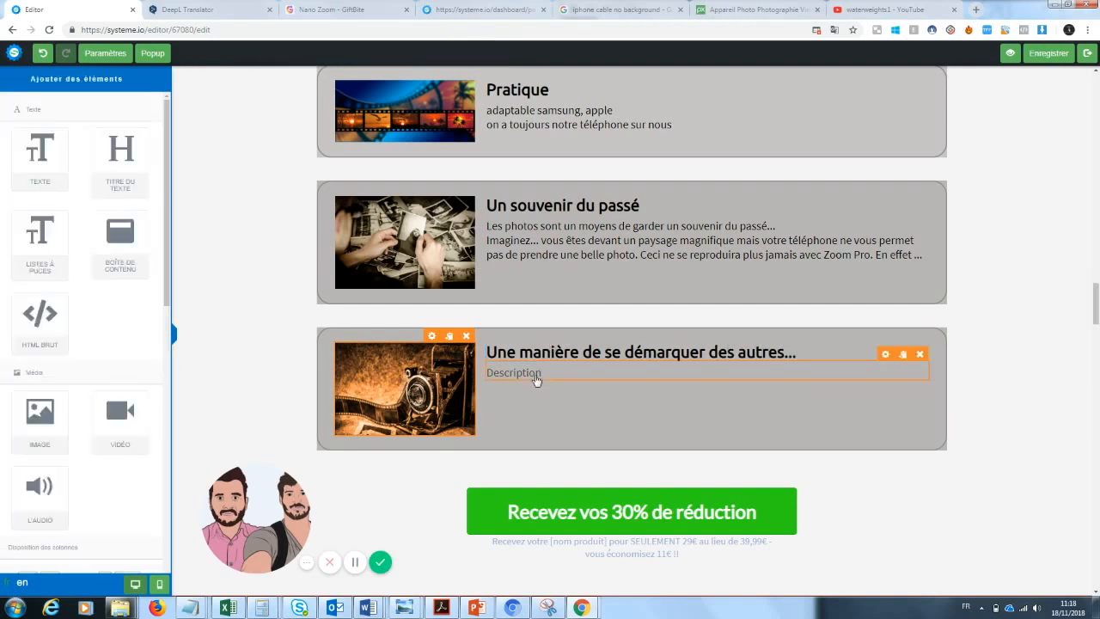
double_click(536, 376)
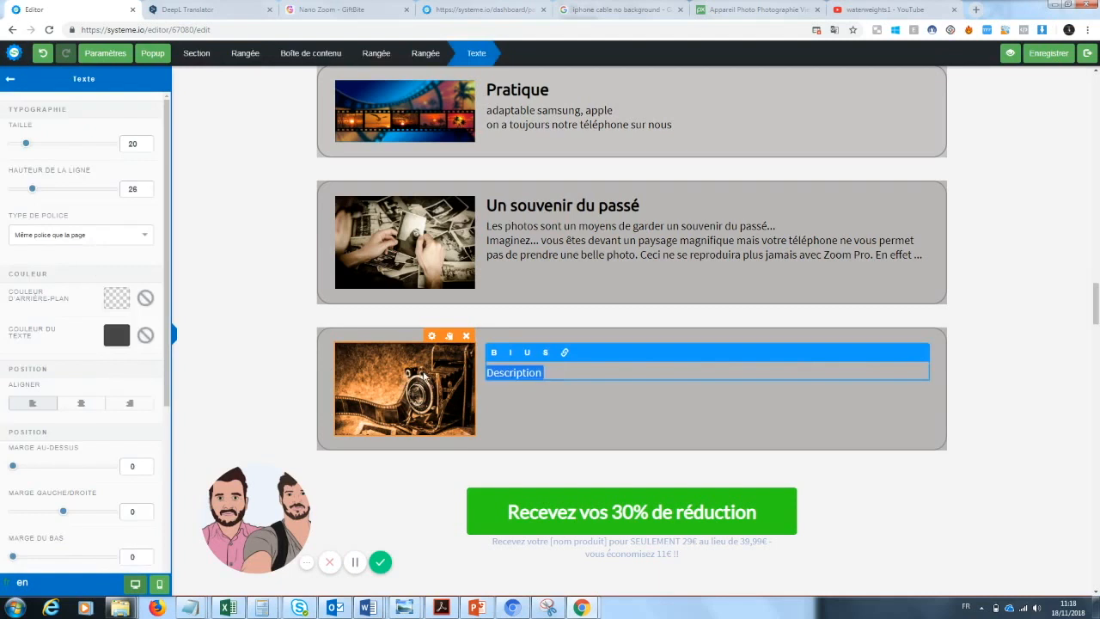
type("Tout le moinde post")
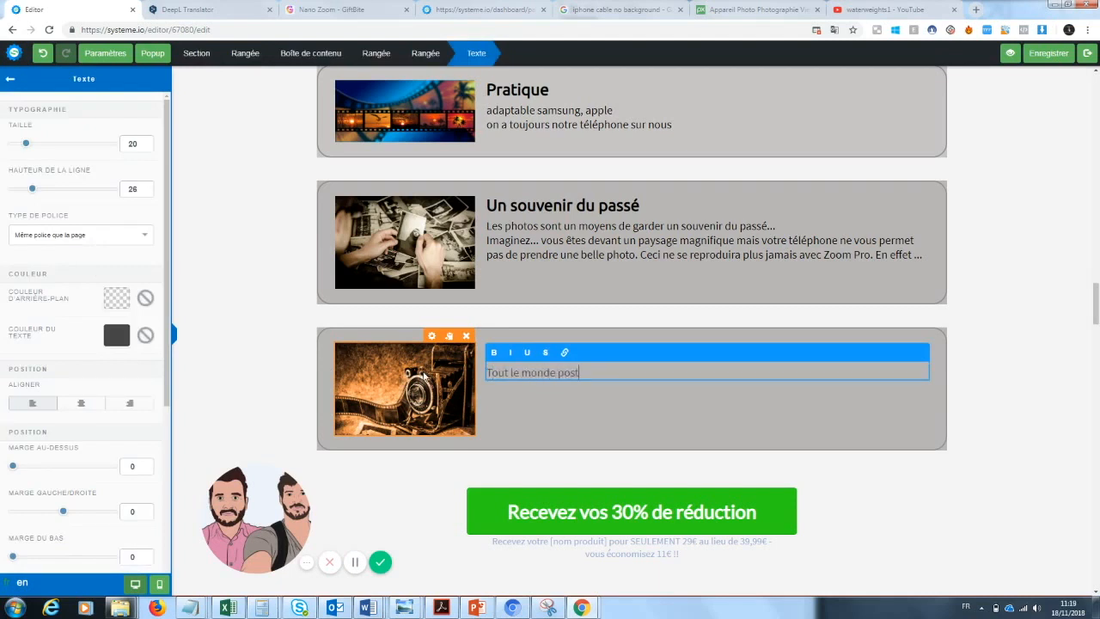
type("e les mêmes photos d sur les réseaux...")
key("Return")
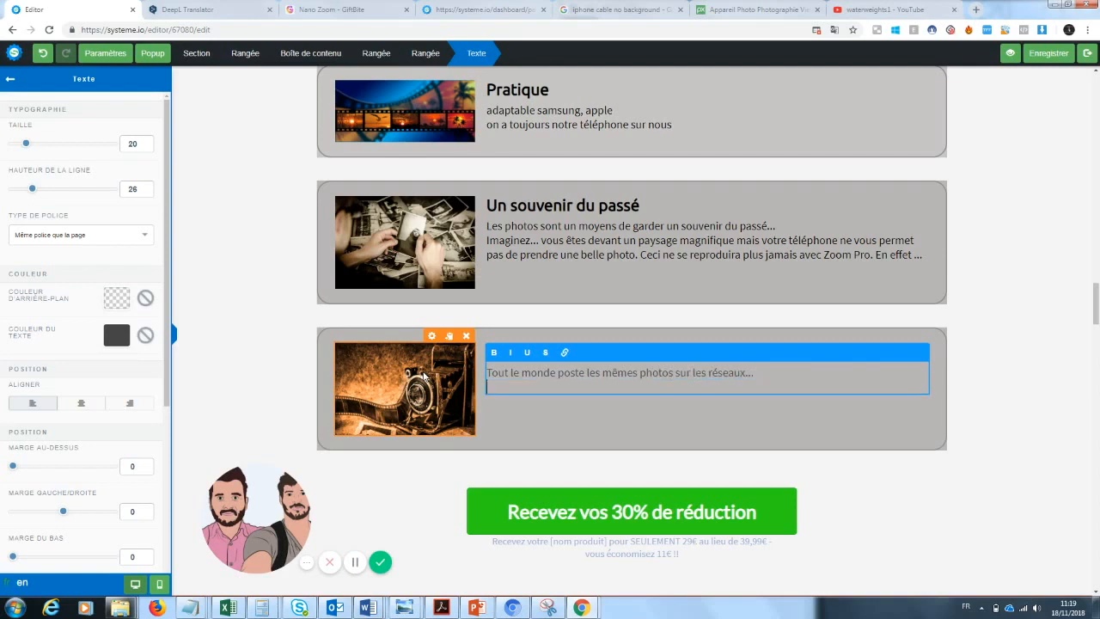
Add to that description the line "Grace à zoom pro, vous vous démarquerez enfin de la masse pour un rendu exceptionnel sur vos photos"
type("Grace à zoom pro, vous vou s dé")
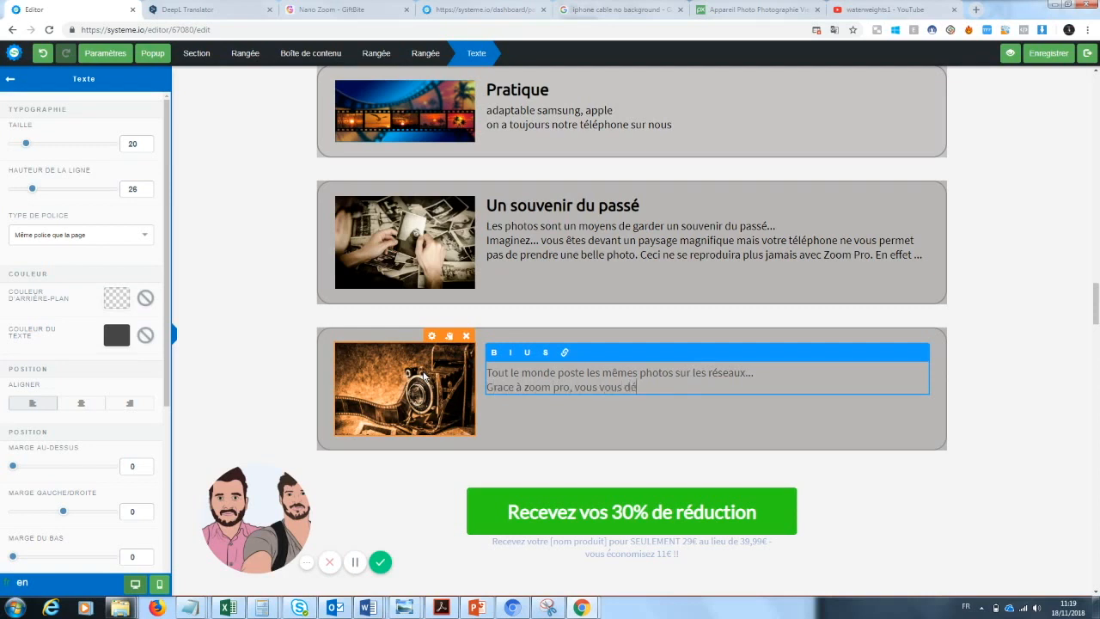
type("marquerez enfin de la masse pour un ren")
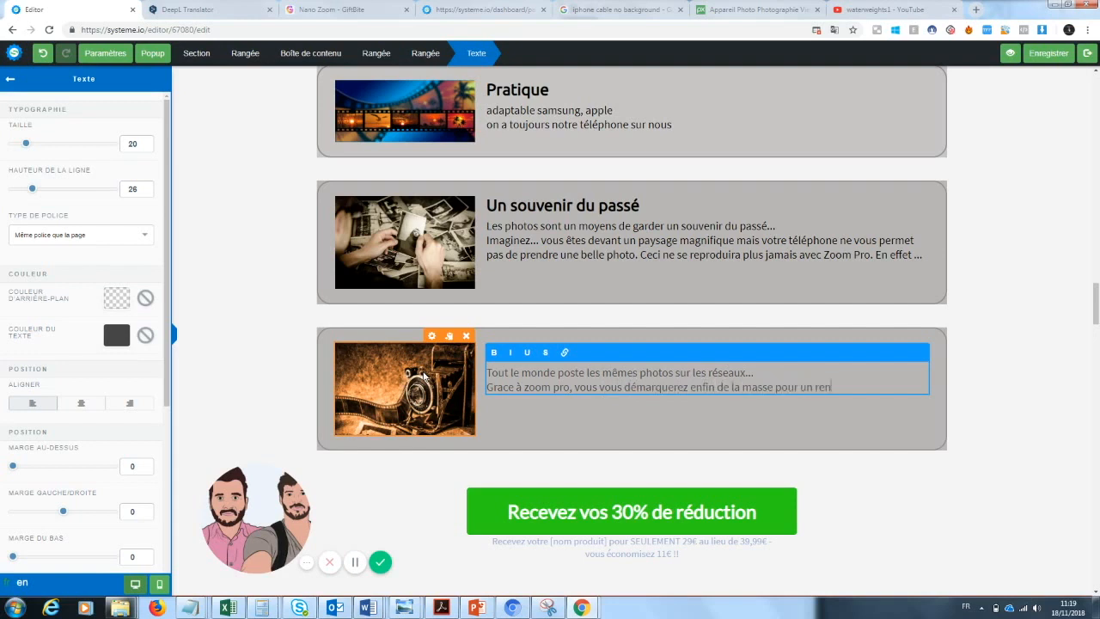
type("du exceptionnel sur vos photos")
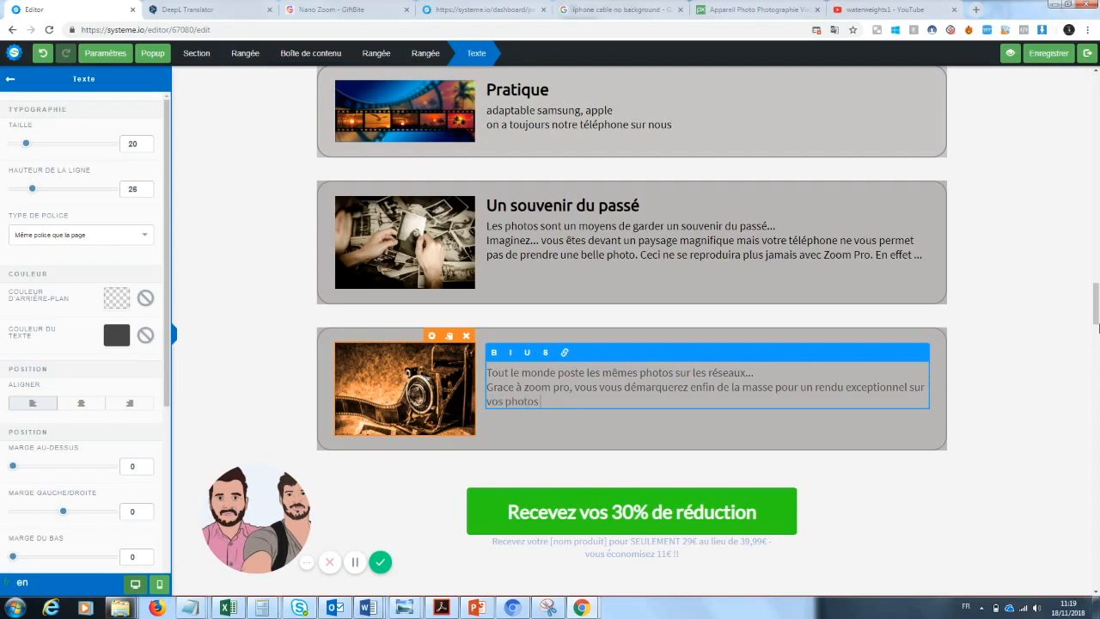
left_click(1059, 333)
Remove "[BONUS]" from the red banner heading so it reads "Mais ce n'est pas tout..."
mouse_move(1097, 317)
left_mouse_down()
mouse_move(1097, 198)
mouse_move(1083, 346)
mouse_move(1091, 330)
left_mouse_up()
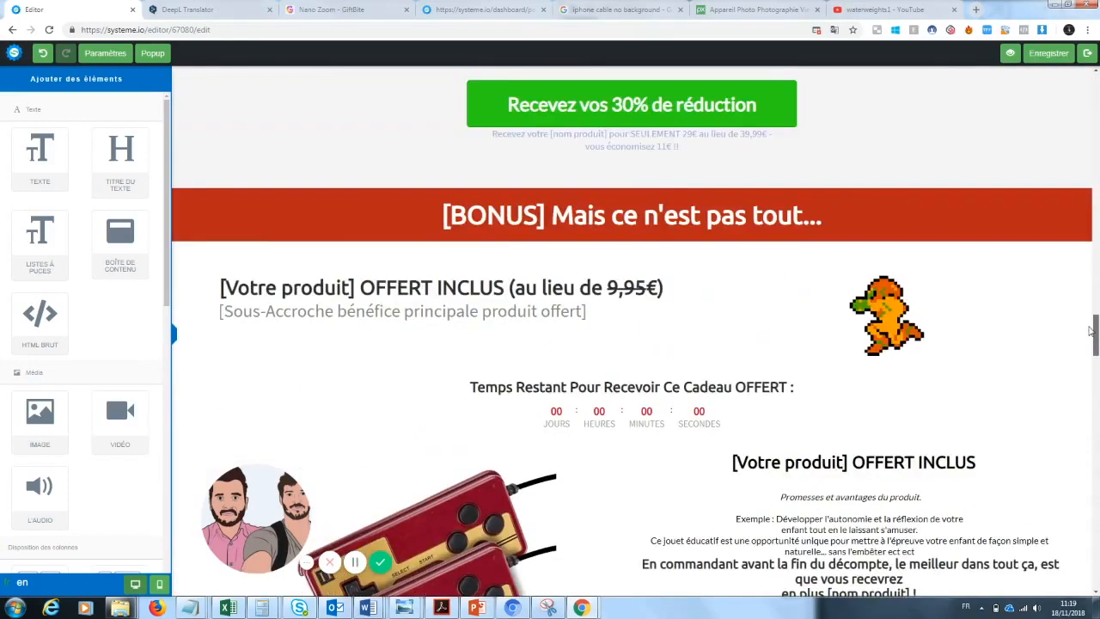
left_click(543, 217)
left_click_drag(547, 215, 415, 207)
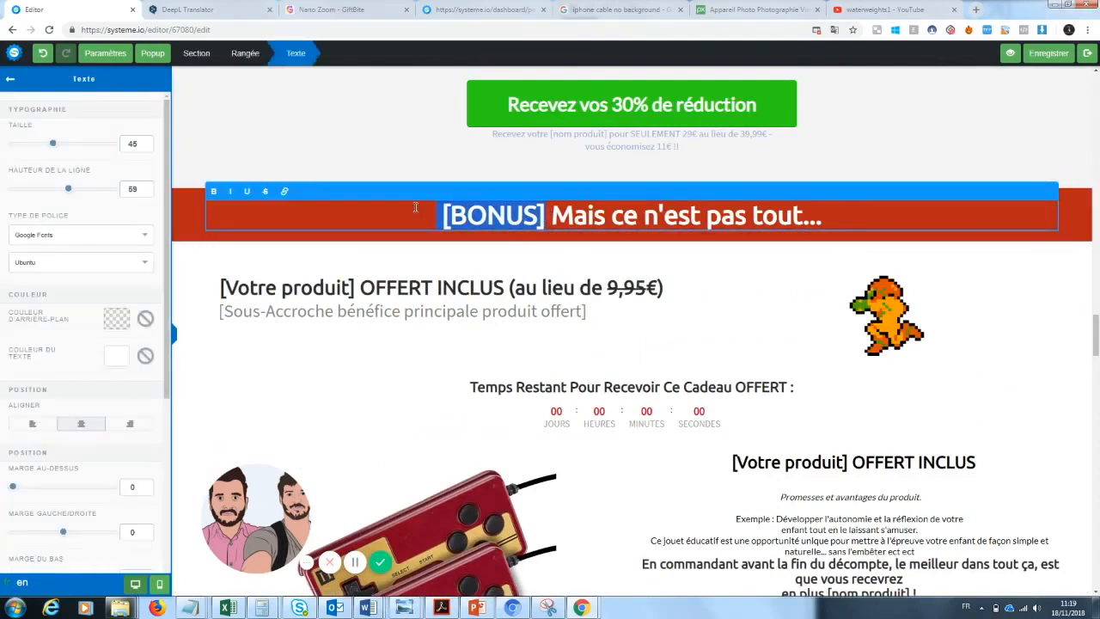
key("BackSpace")
left_click(399, 355)
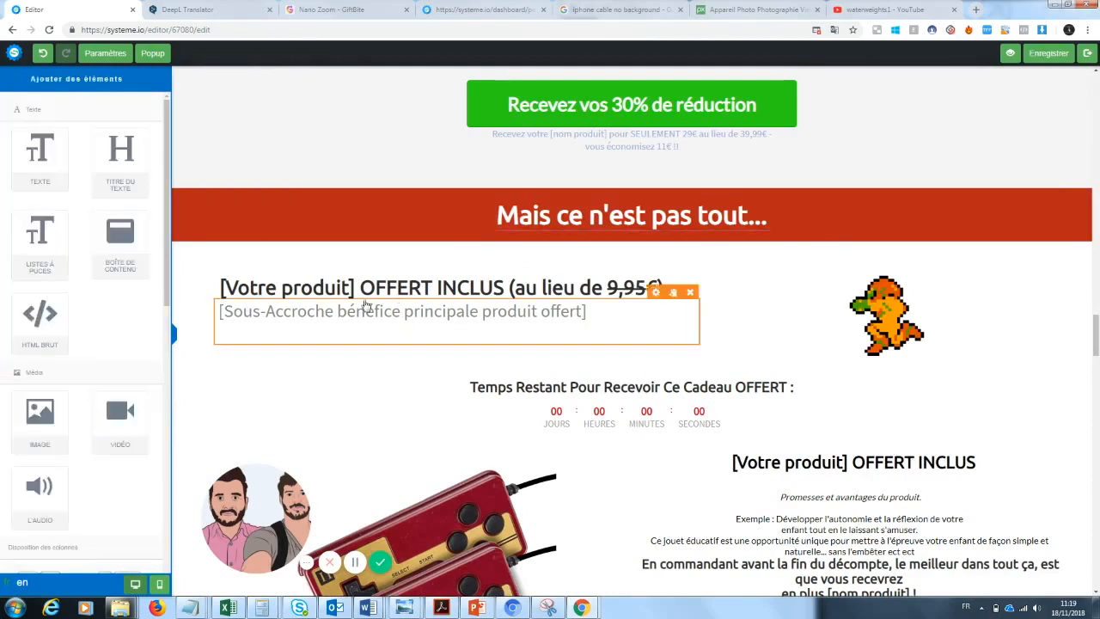
Replace the "[Votre produit]" placeholder in the bonus headline below the red banner with "Cable téléphone"
left_click(354, 289)
left_click_drag(354, 289, 224, 287)
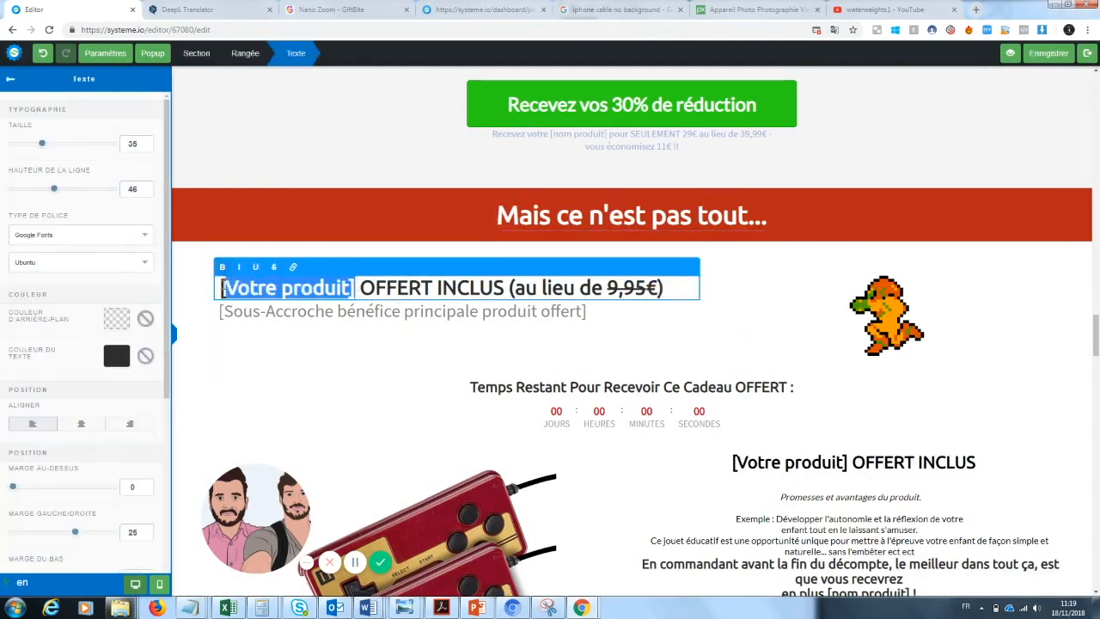
left_click(224, 287)
key("BackSpace")
type("Cable téléph")
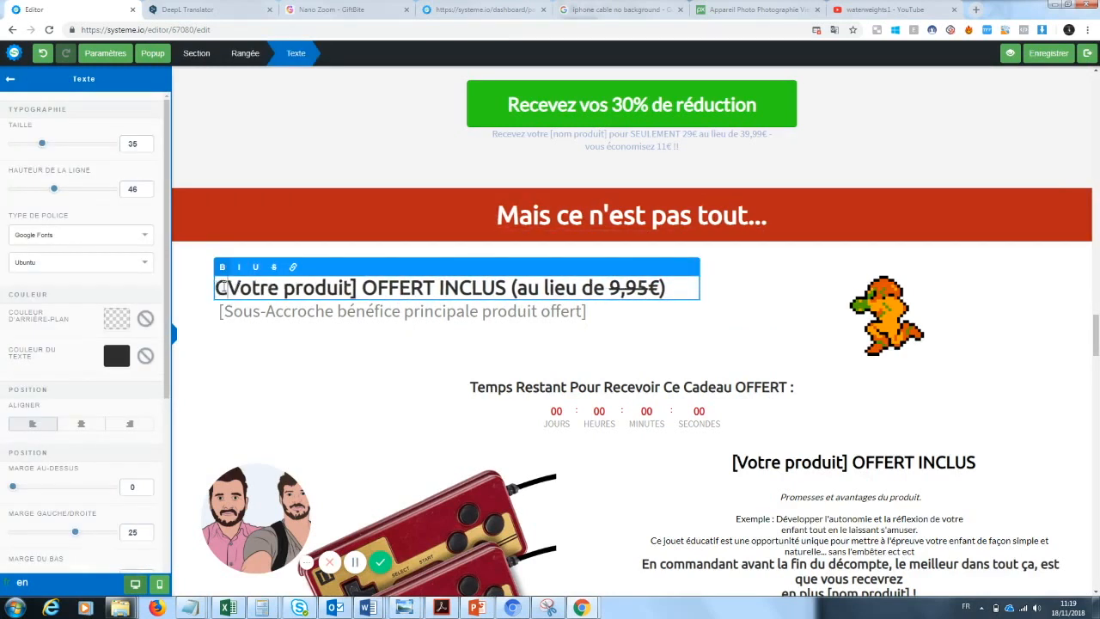
type("one")
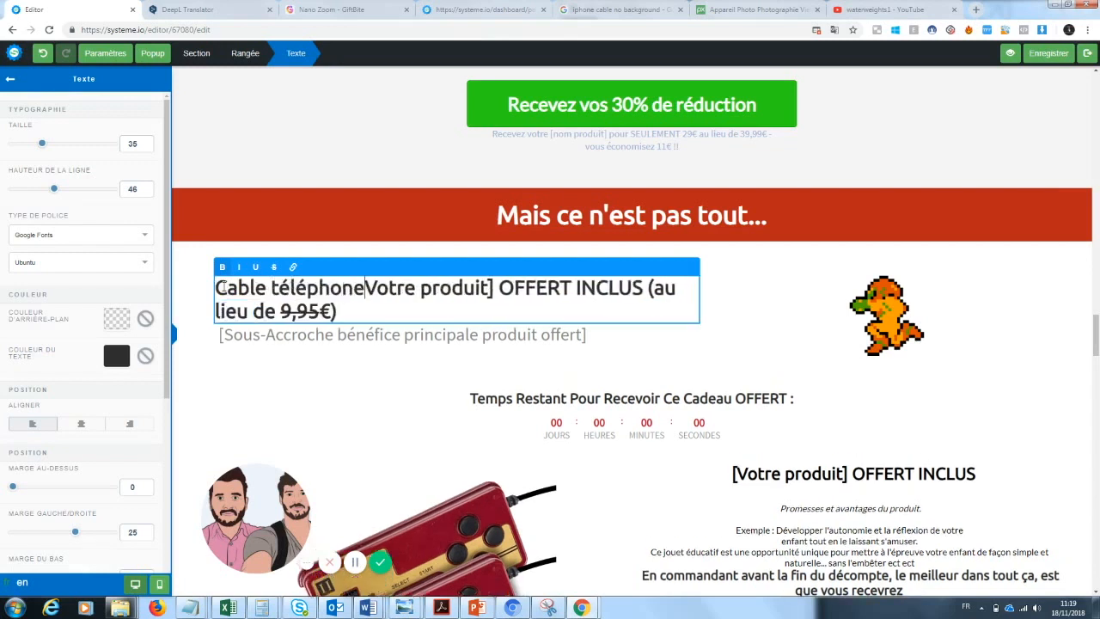
left_click_drag(506, 287, 374, 295)
key("BackSpace")
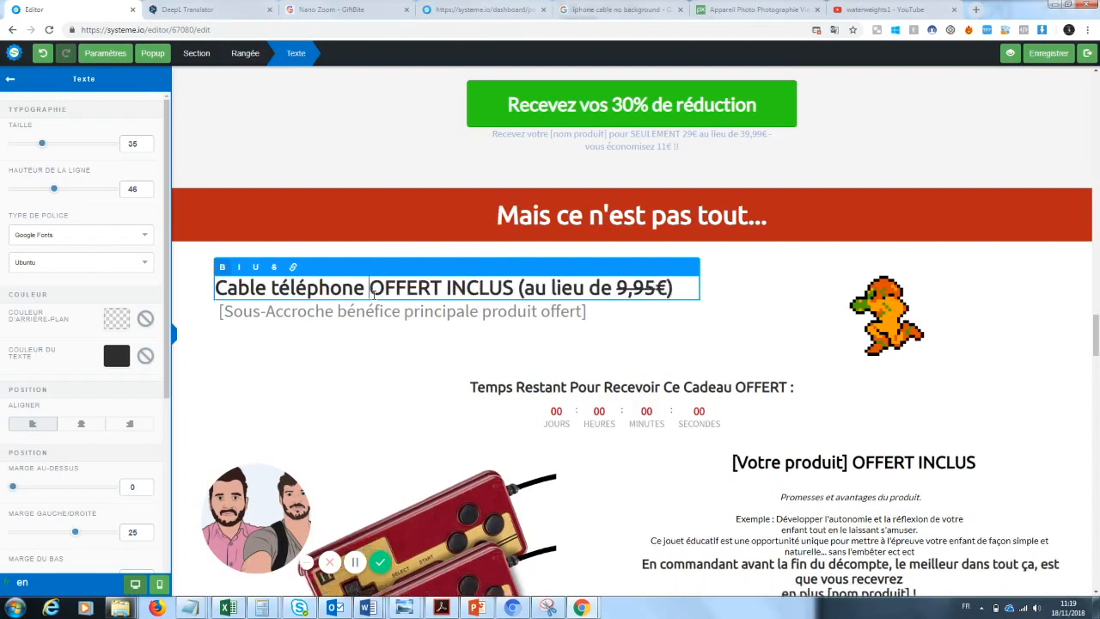
left_click_drag(517, 287, 683, 289)
left_click(823, 350)
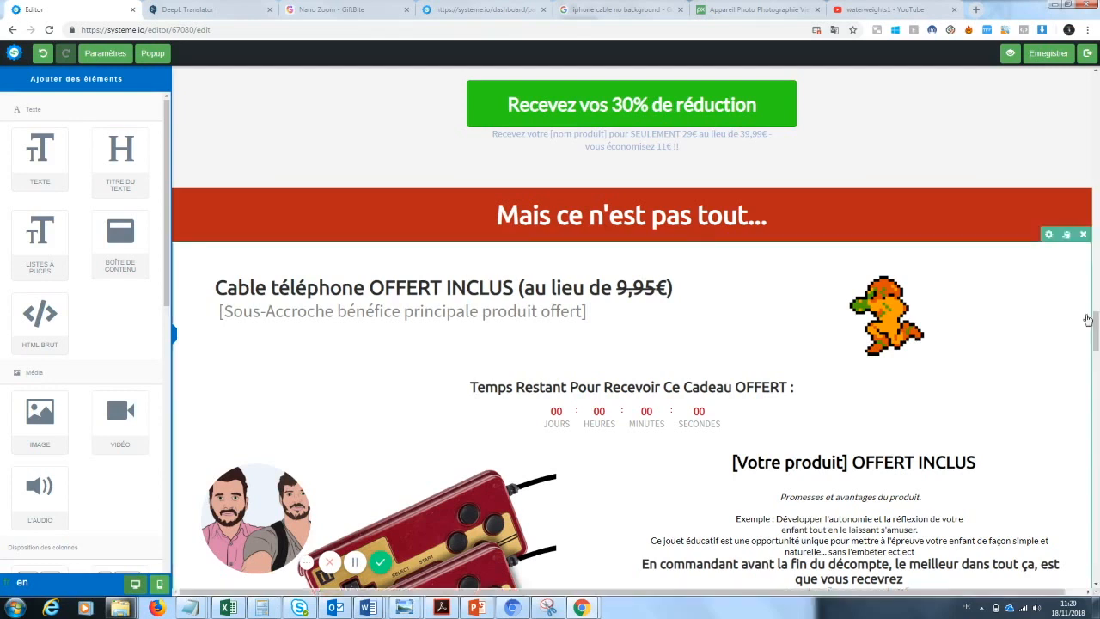
Replace the game controllers image in the bonus section with the white phone cable picture from the uploaded images
scroll(1087, 319, "down", 2)
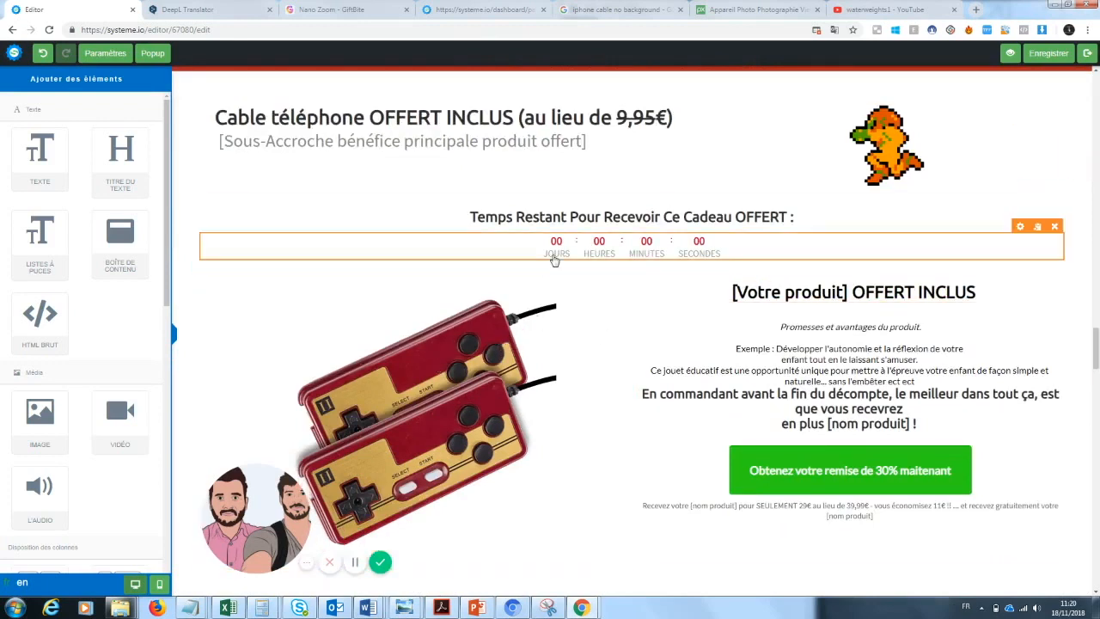
left_click(584, 284)
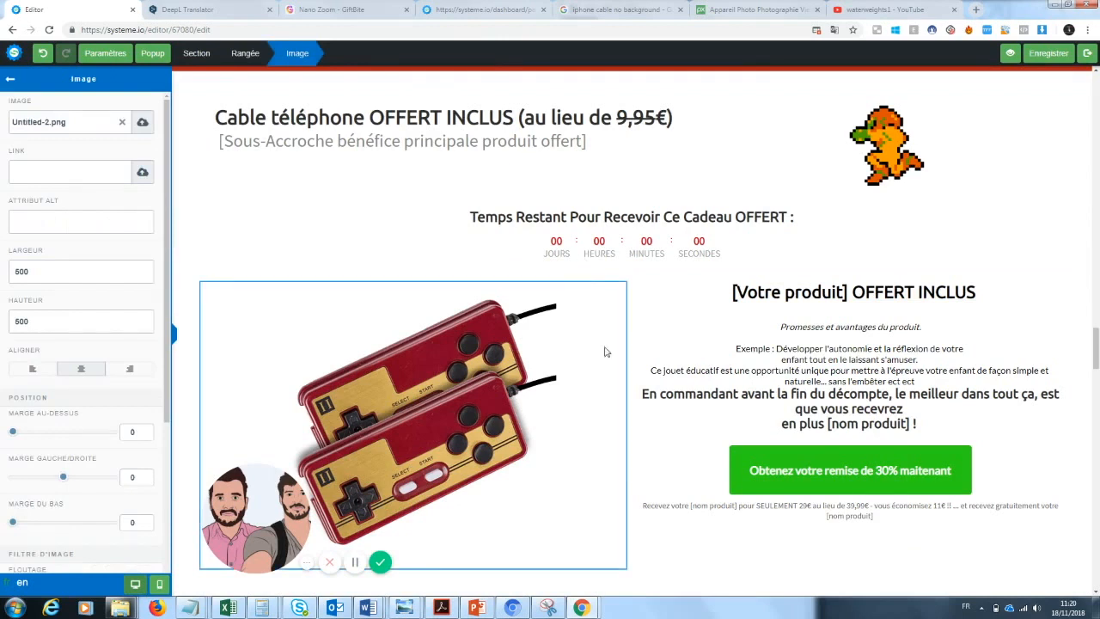
left_click(122, 125)
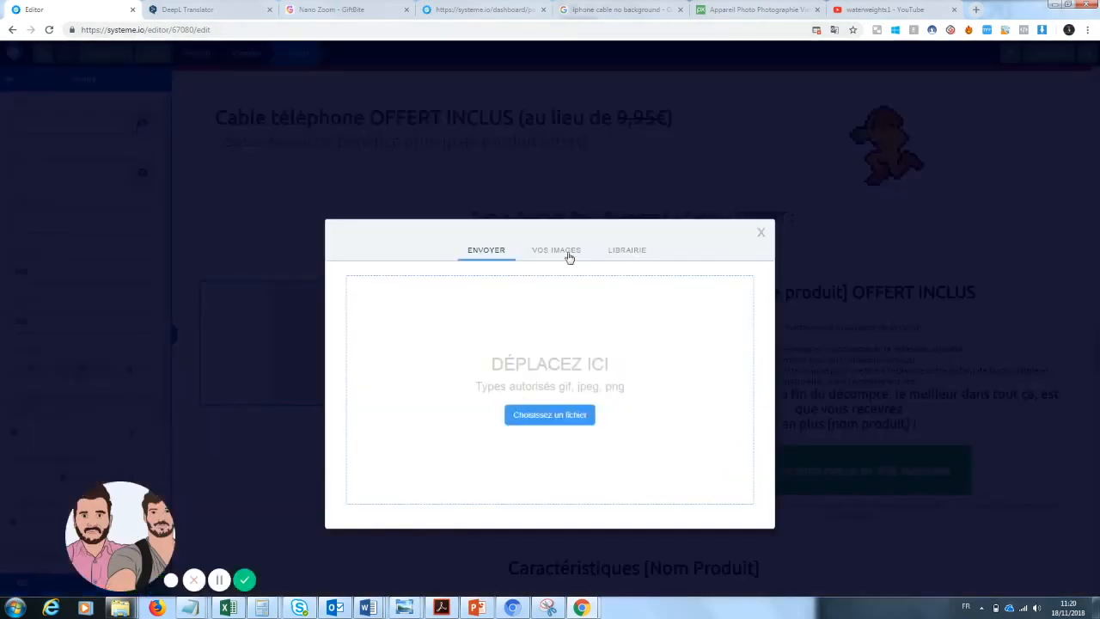
left_click(568, 251)
left_click_drag(578, 293, 579, 330)
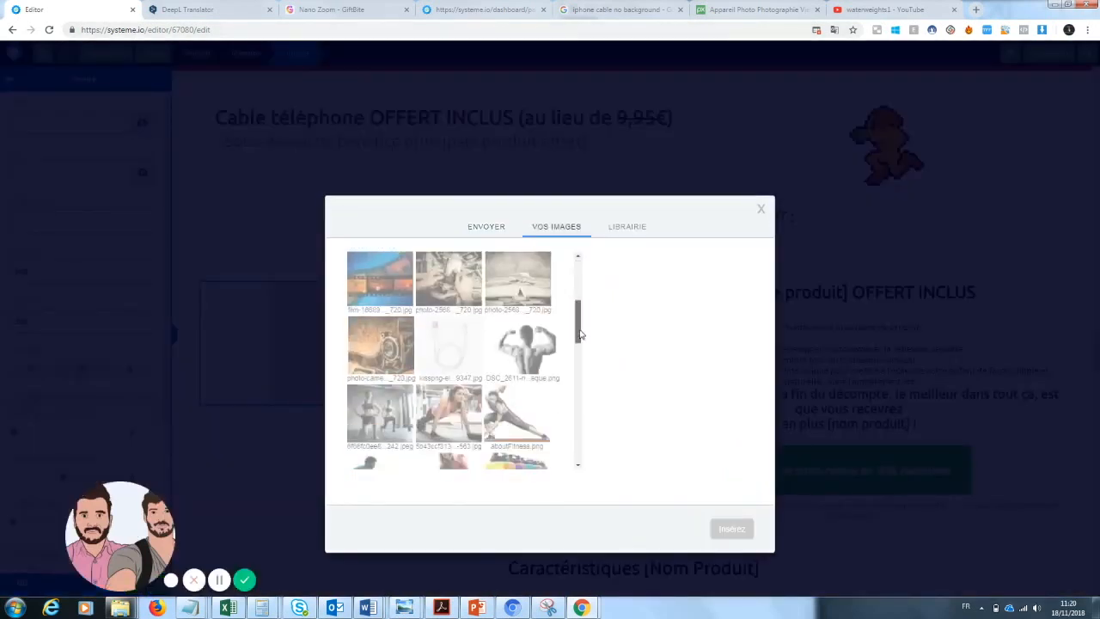
left_click(449, 339)
left_click(727, 526)
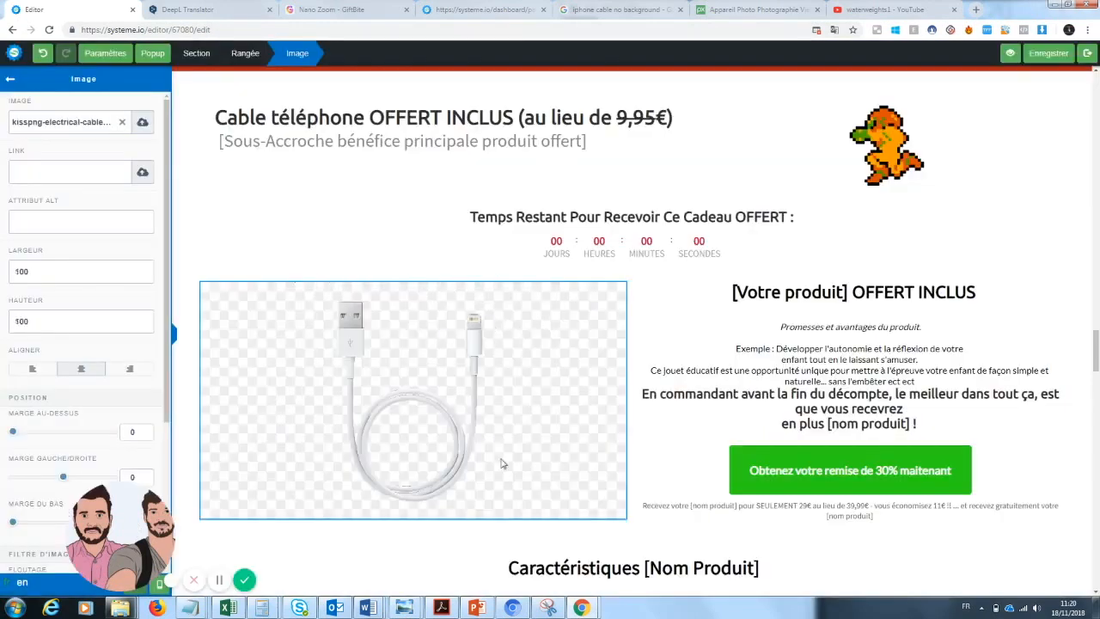
left_click(690, 274)
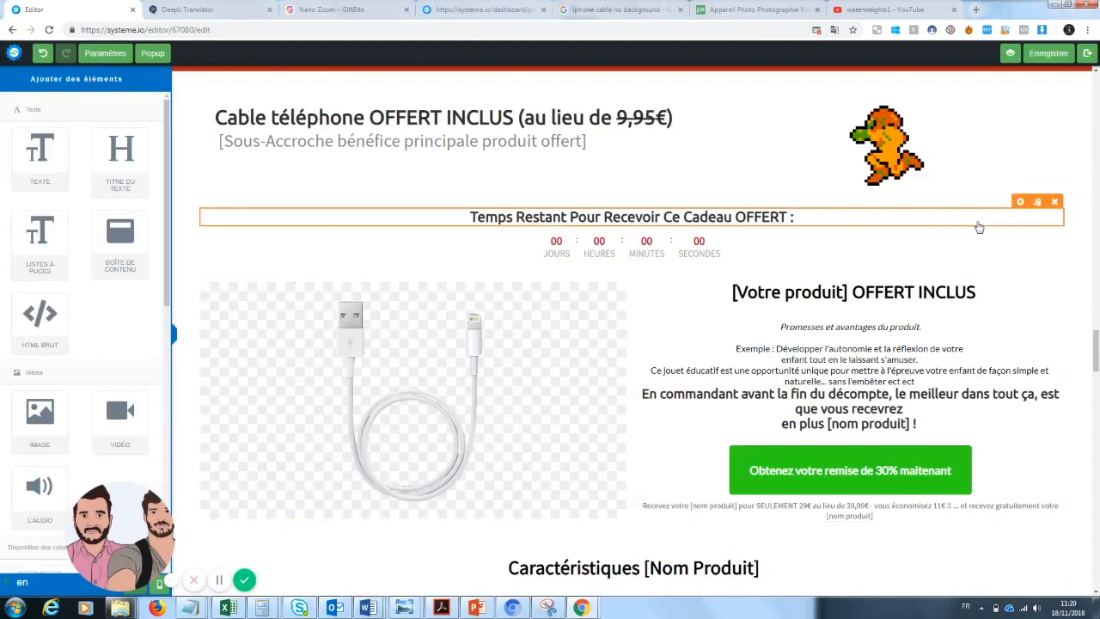
Replace the "[Votre produit]" placeholder in the heading beside the cable image with "Votre cable téléphone"
left_click(818, 297)
left_click_drag(848, 294, 728, 297)
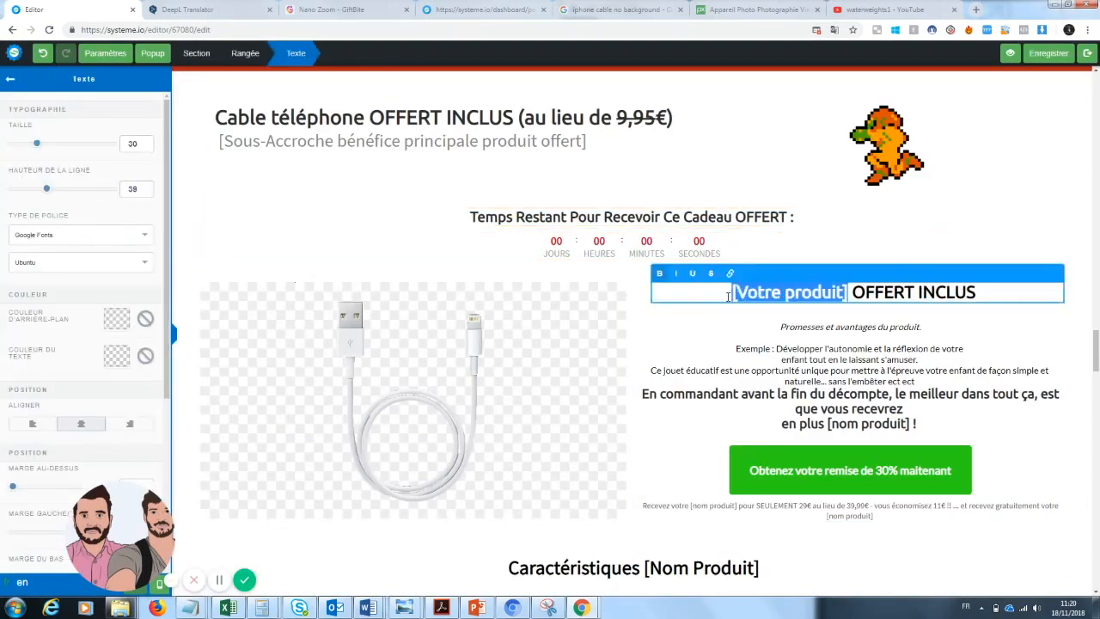
type("Votre cable")
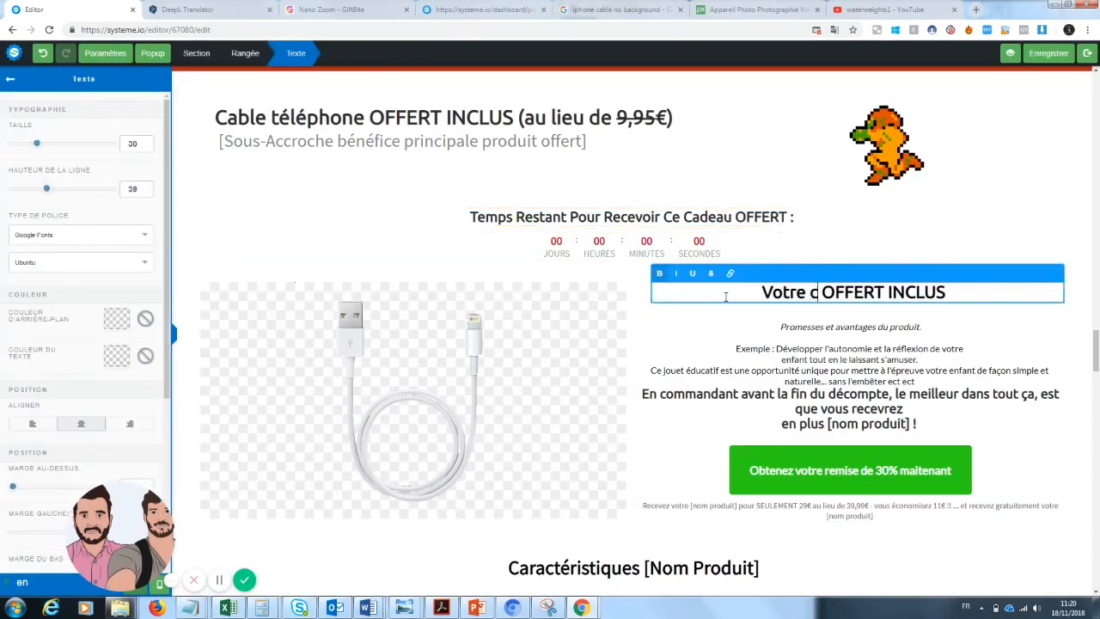
type(" téléphone")
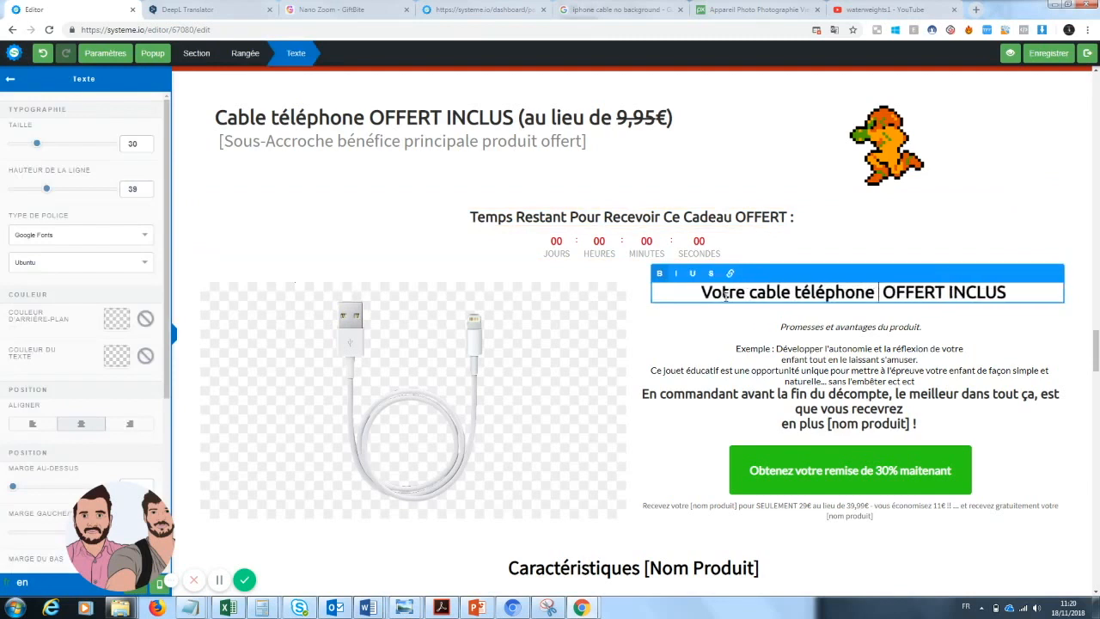
left_click(906, 333)
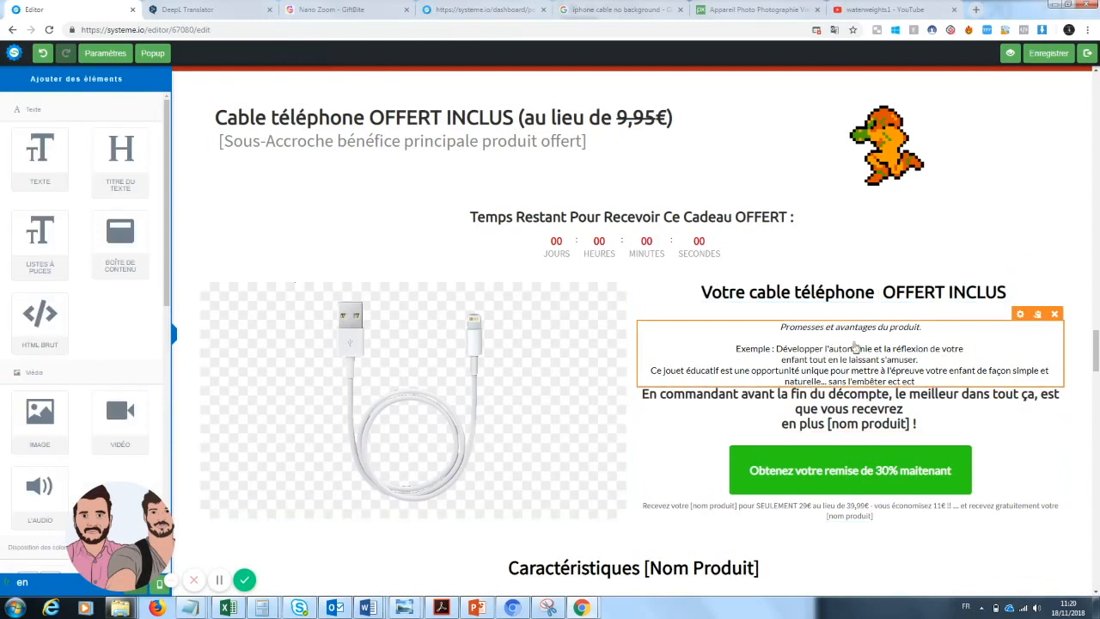
Replace the "[Nom Produit]" placeholder in the "Caractéristiques" heading with "Cable téléphone"
left_click_drag(1096, 351, 1098, 375)
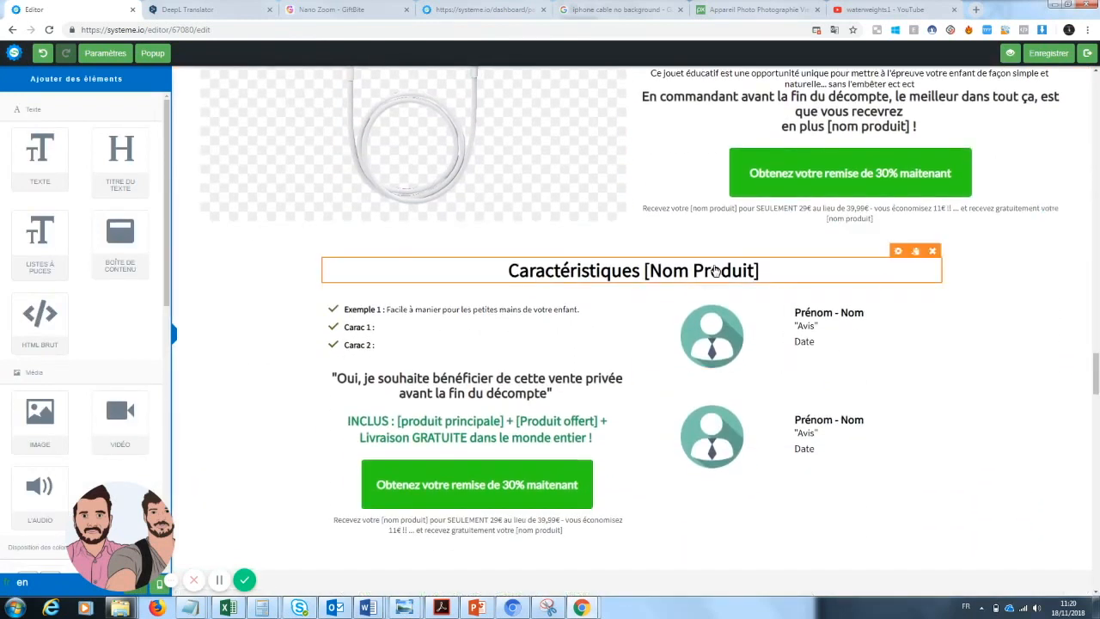
left_click(715, 271)
left_click_drag(761, 272, 638, 271)
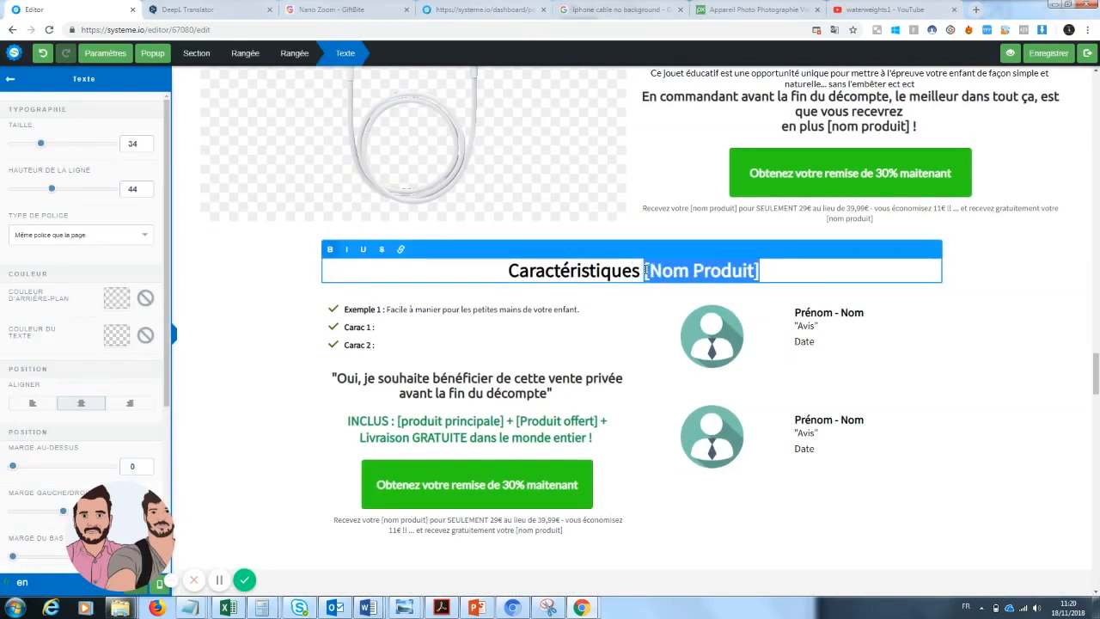
type("Cable téléphone")
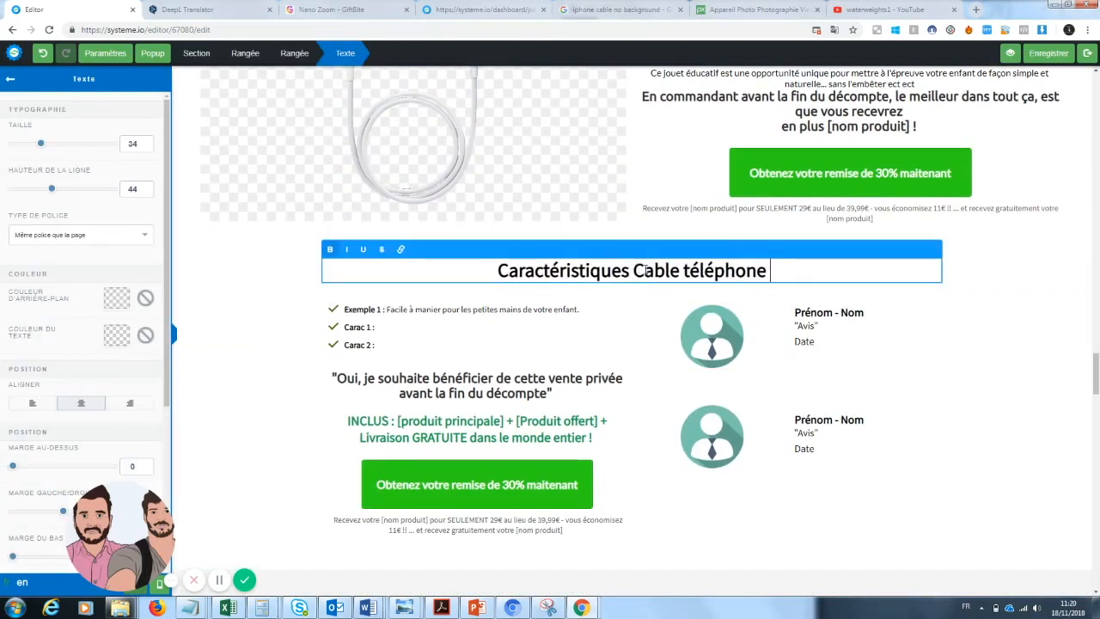
key("Escape")
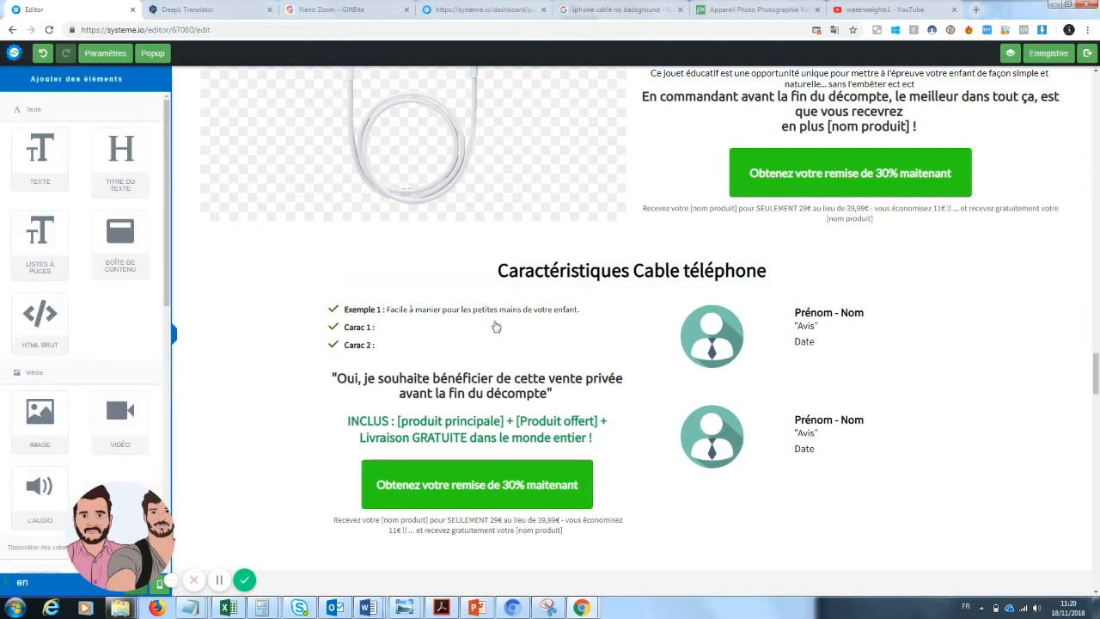
left_click(428, 317)
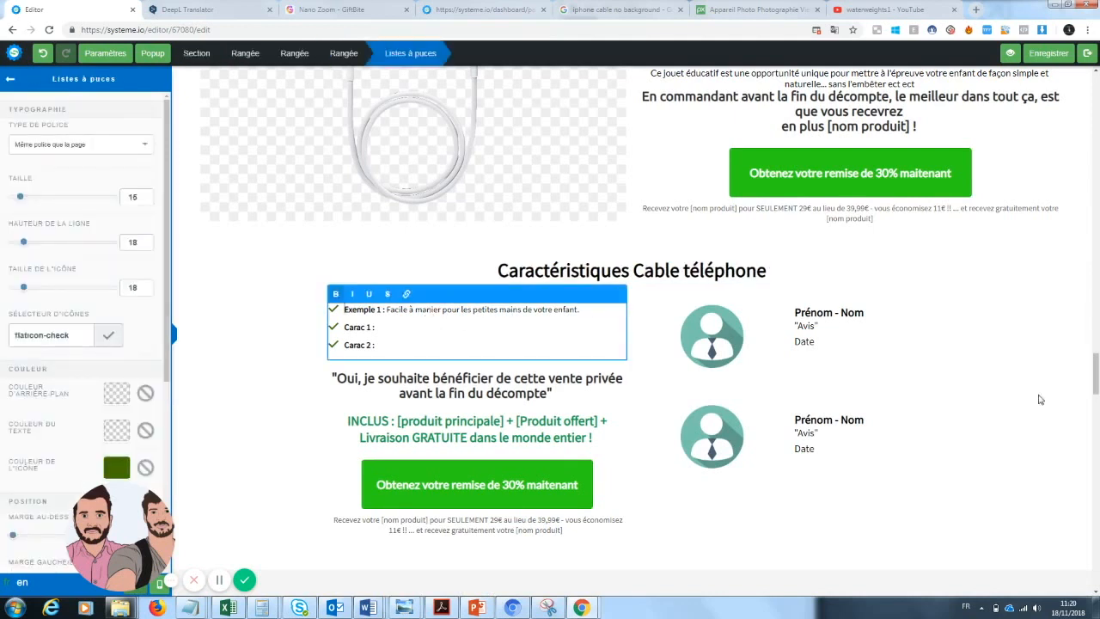
left_click_drag(1094, 398, 1096, 408)
left_click(402, 273)
left_click(600, 95)
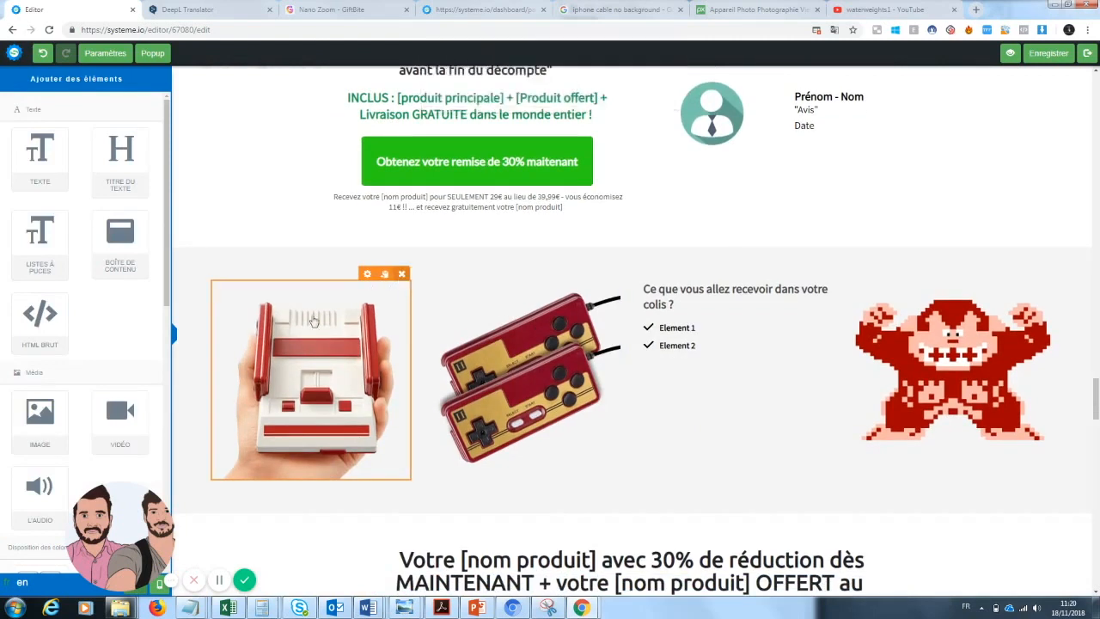
left_click(42, 53)
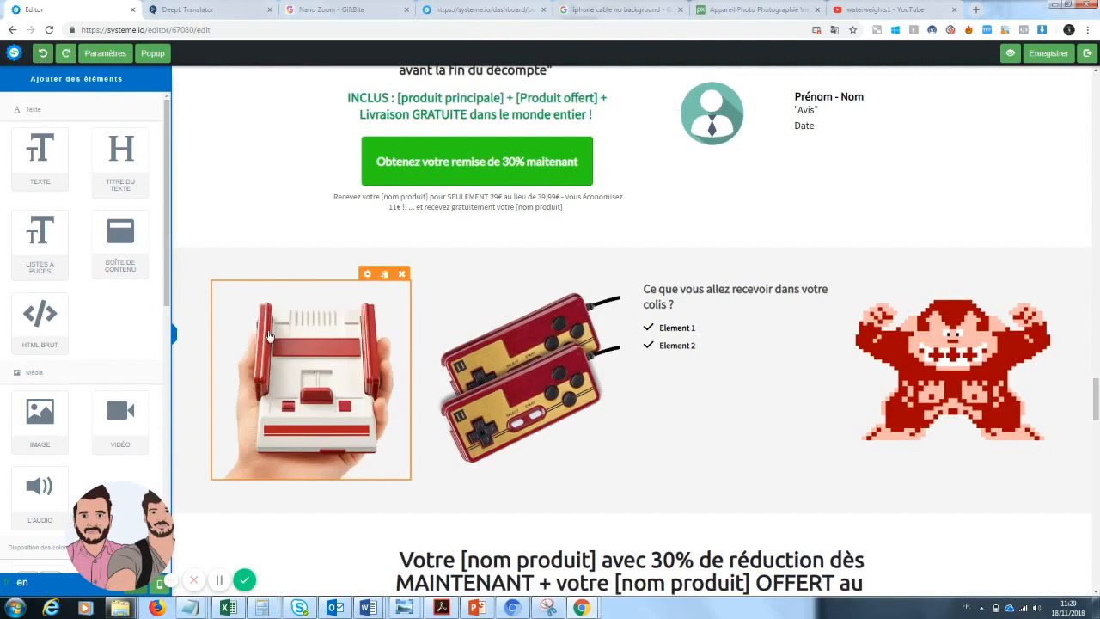
Replace the hand-held game console image in the package contents section with the black and orange zoom lens picture from the uploaded images
left_click(354, 373)
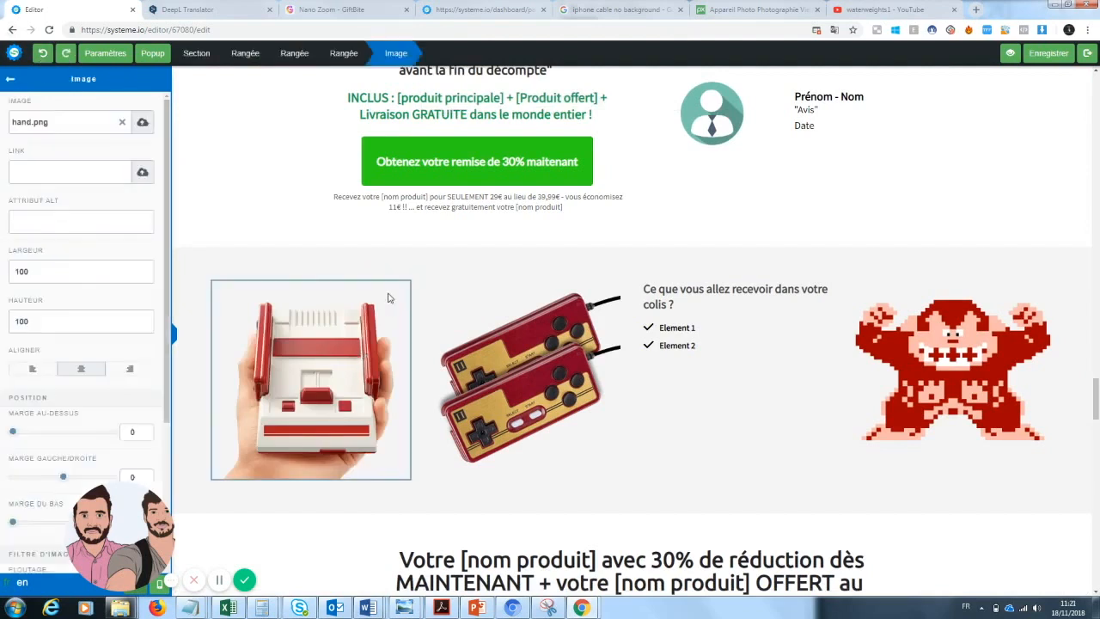
left_click(122, 126)
left_click(141, 125)
left_click(557, 251)
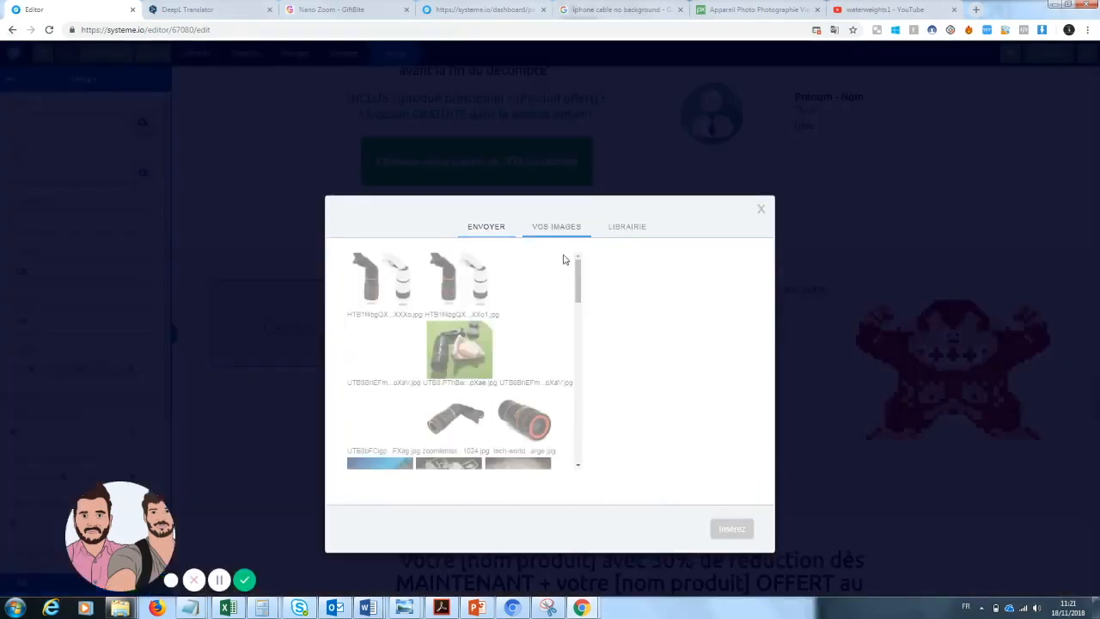
left_click(523, 419)
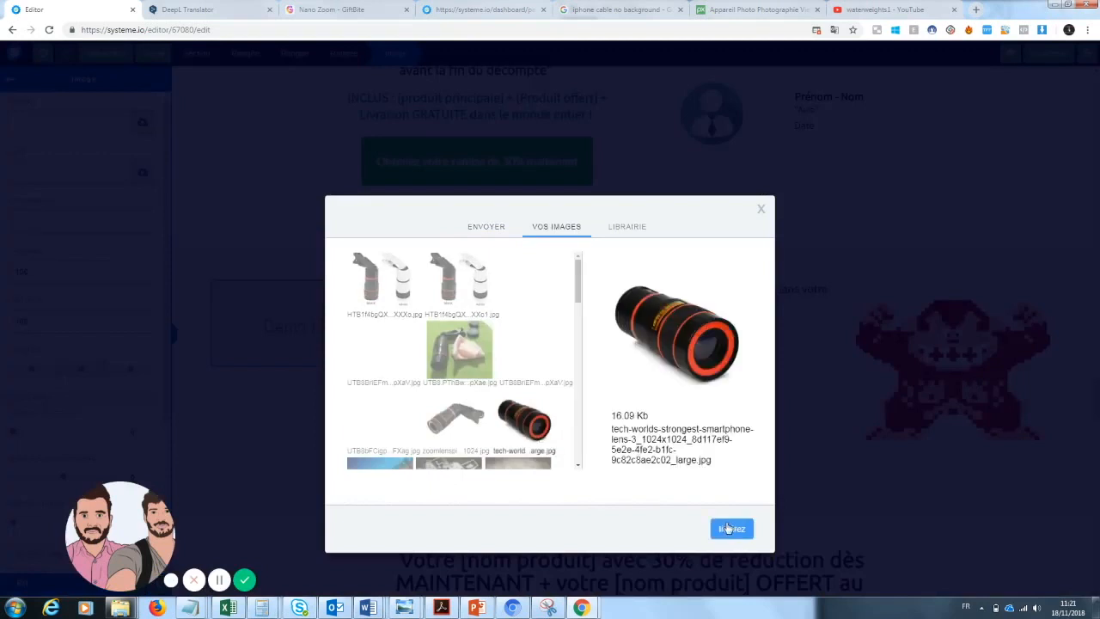
left_click(730, 529)
left_click(659, 430)
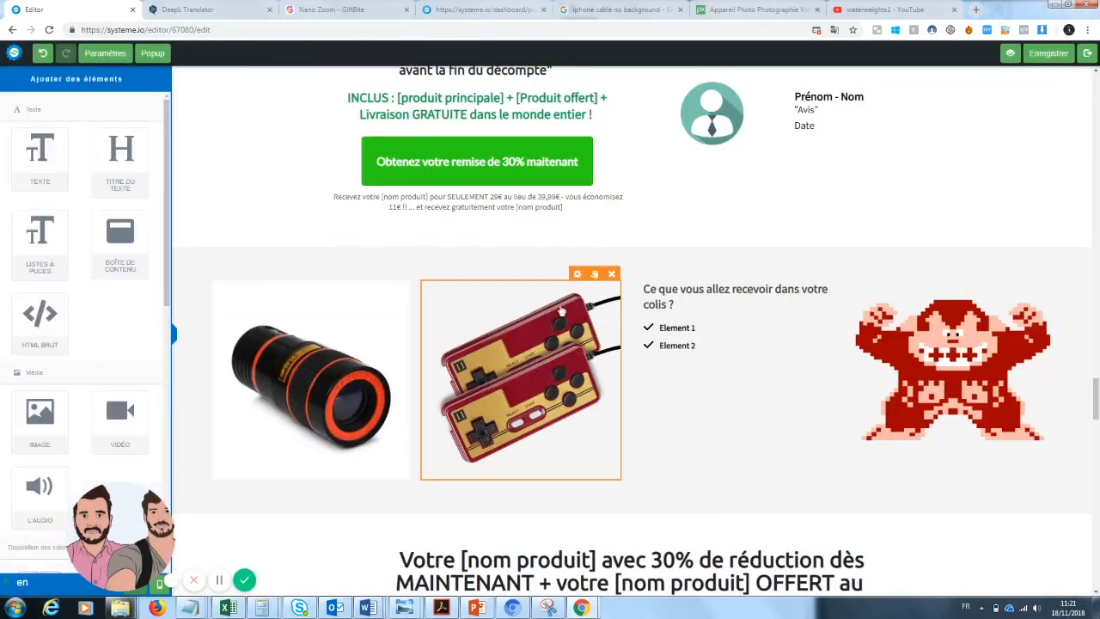
left_click(583, 279)
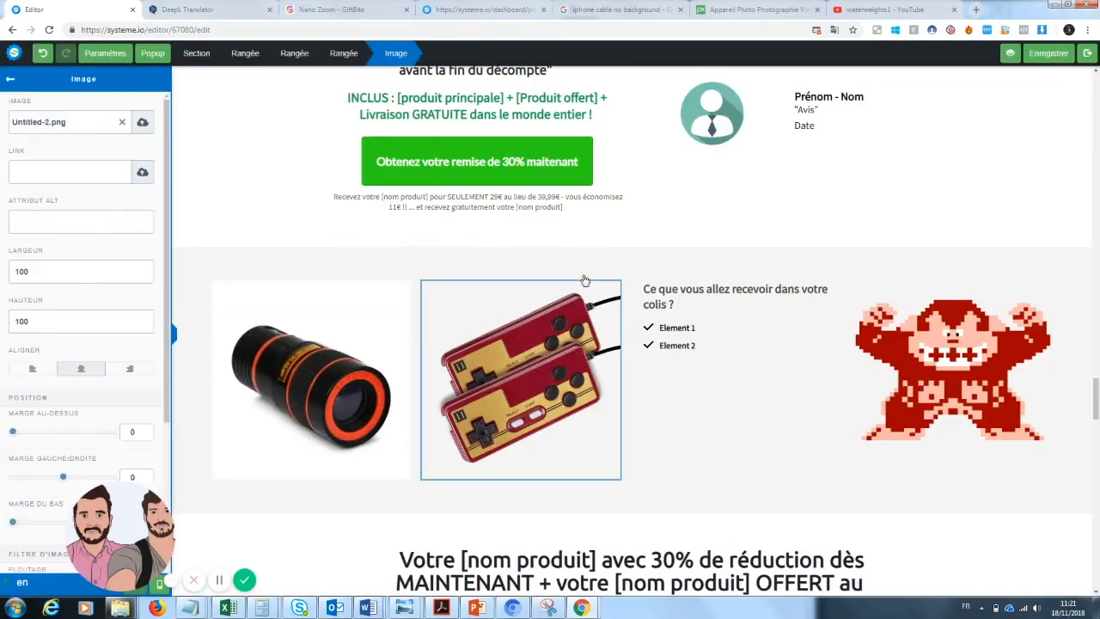
left_click(565, 340)
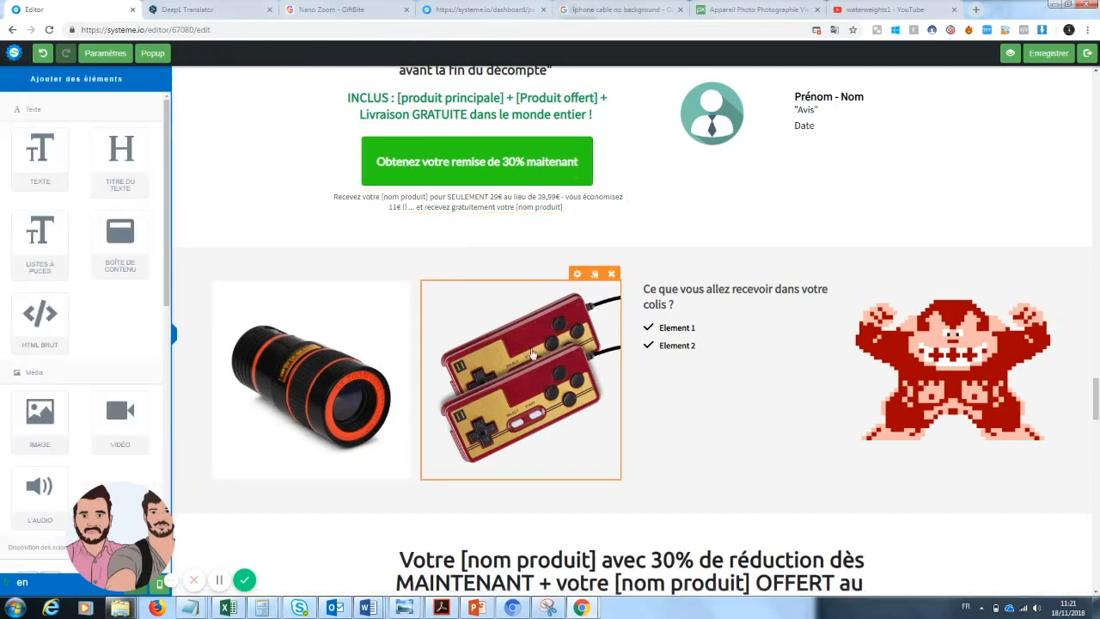
left_click(578, 274)
left_click(560, 351)
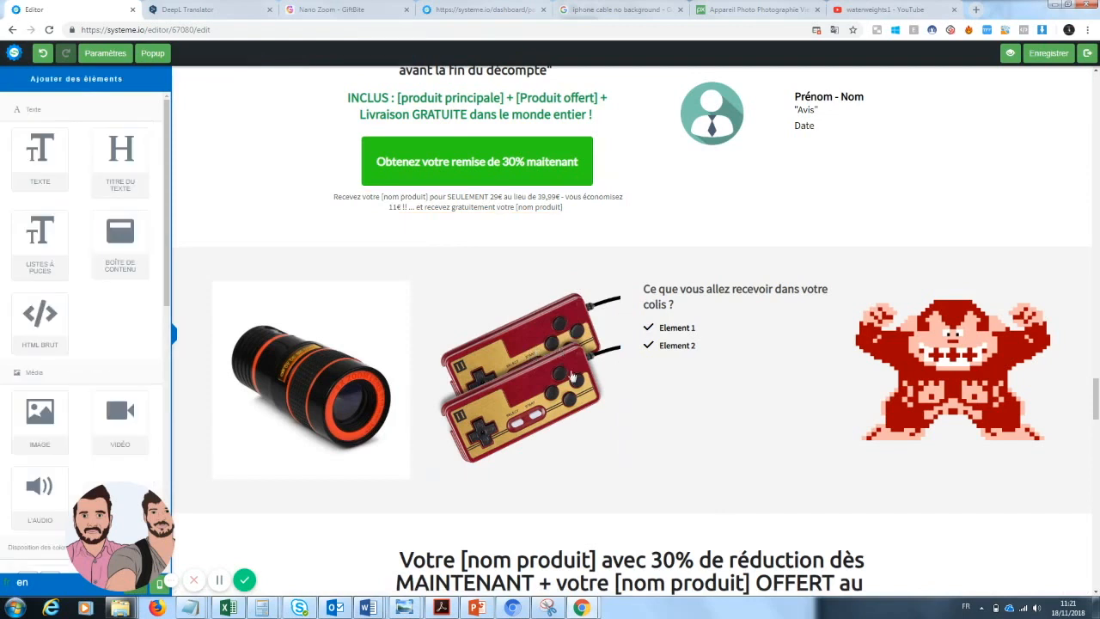
left_click(571, 376)
left_click(563, 339)
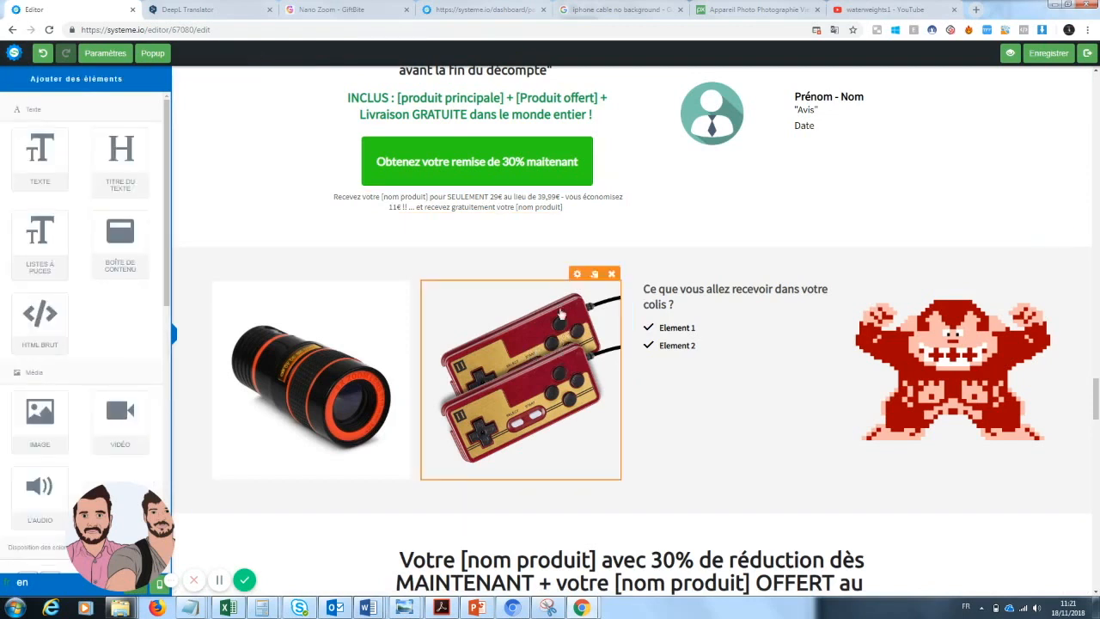
left_click(560, 309)
left_click(574, 380)
Replace the game controllers image in the package contents section with the white phone cable picture from the uploaded images
left_click(577, 273)
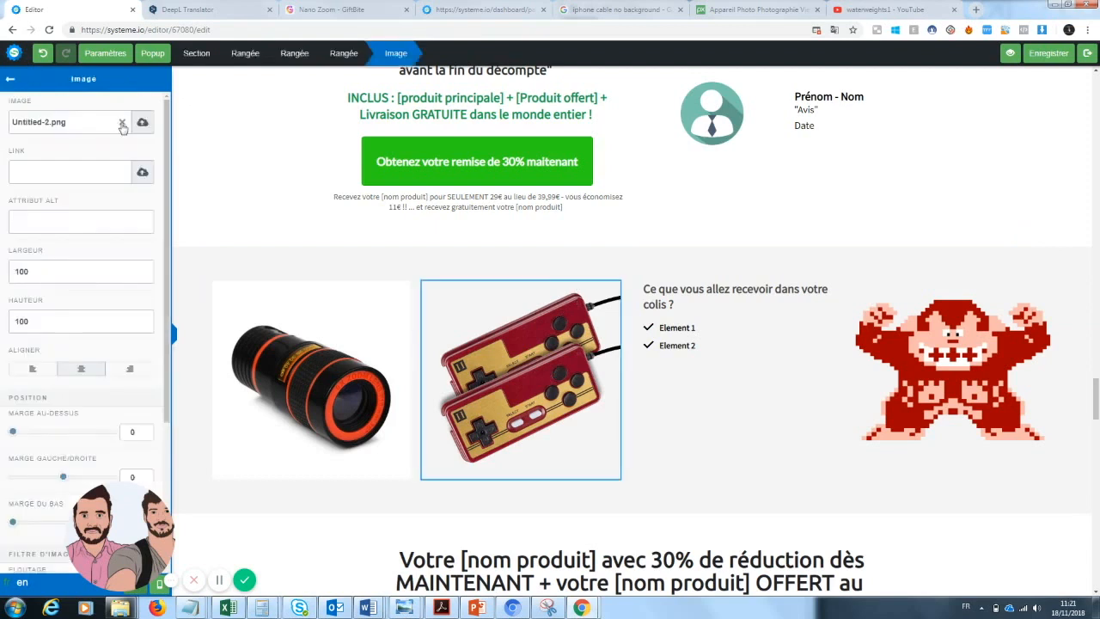
left_click(122, 124)
left_click(142, 124)
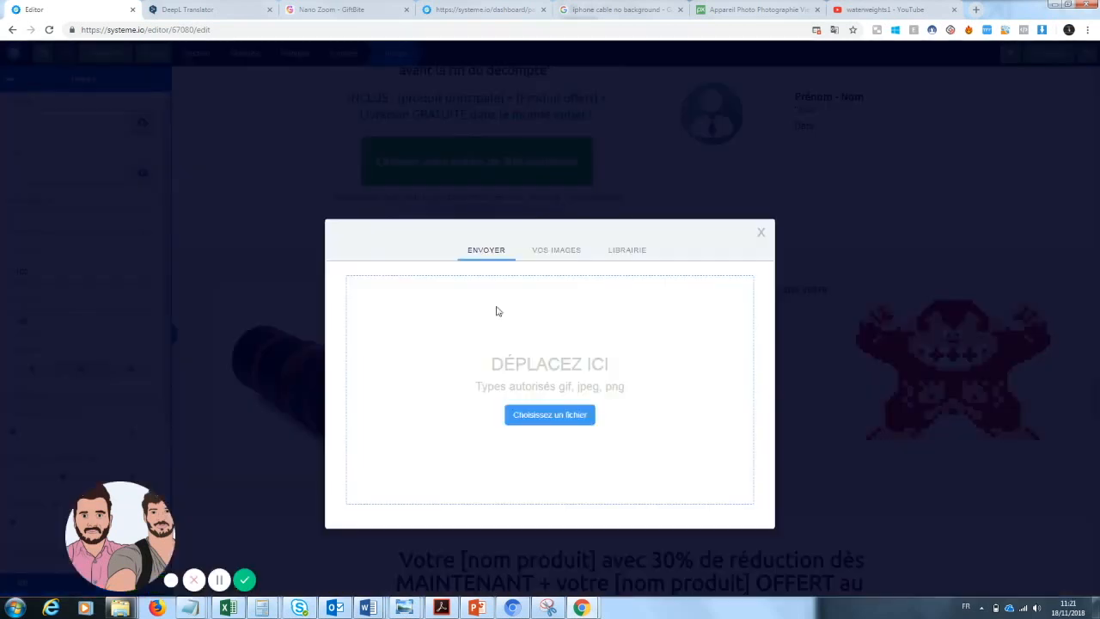
left_click(543, 251)
left_click_drag(579, 286, 578, 314)
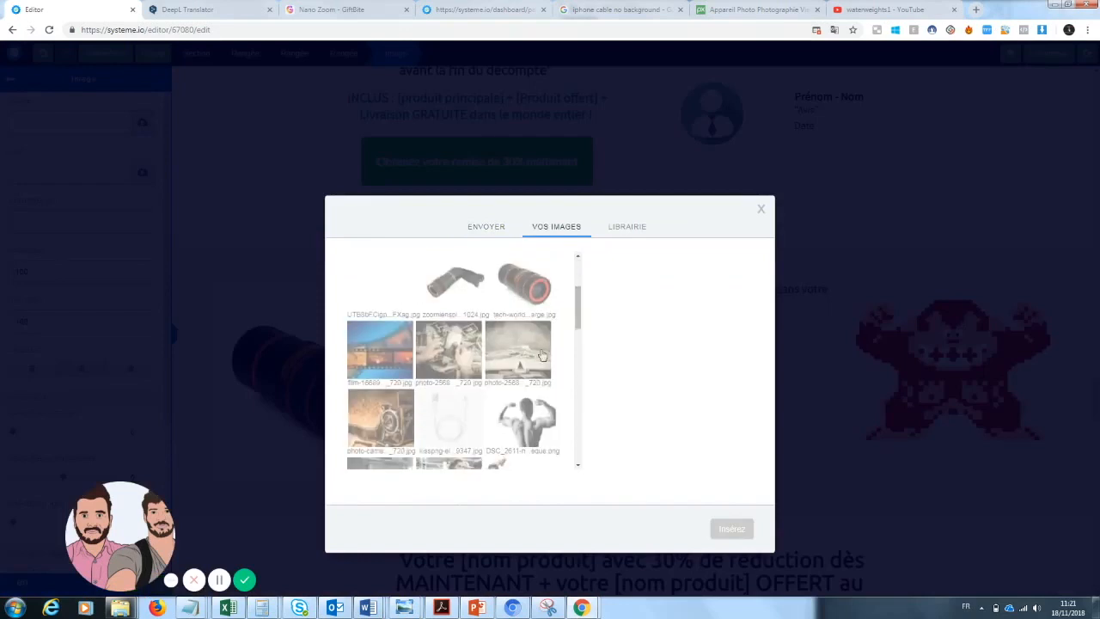
left_click(478, 415)
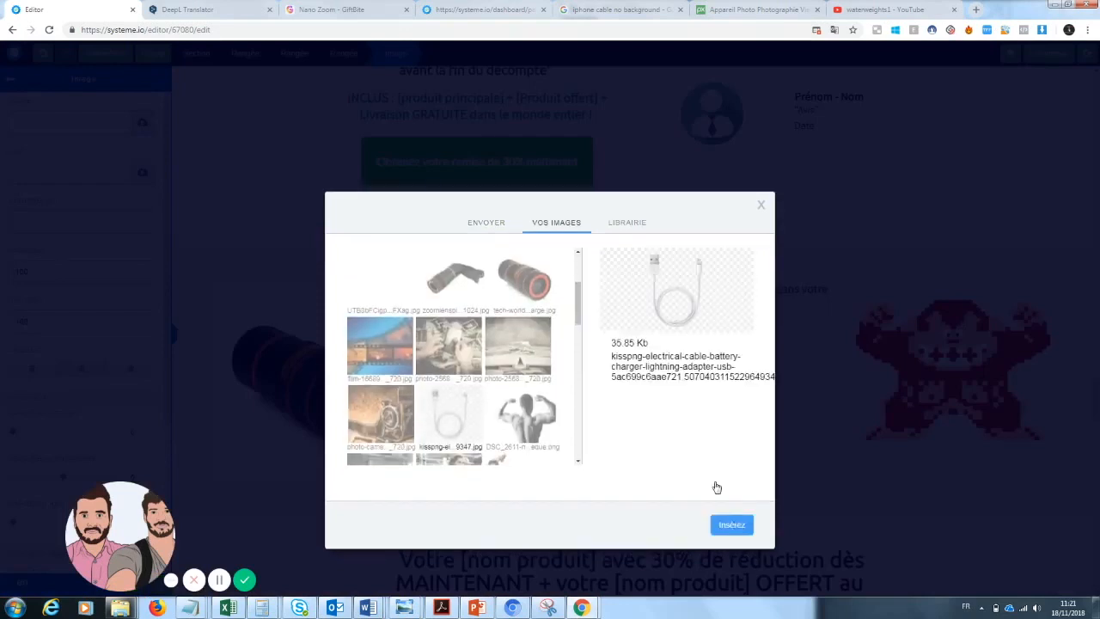
left_click(732, 525)
left_click(479, 332)
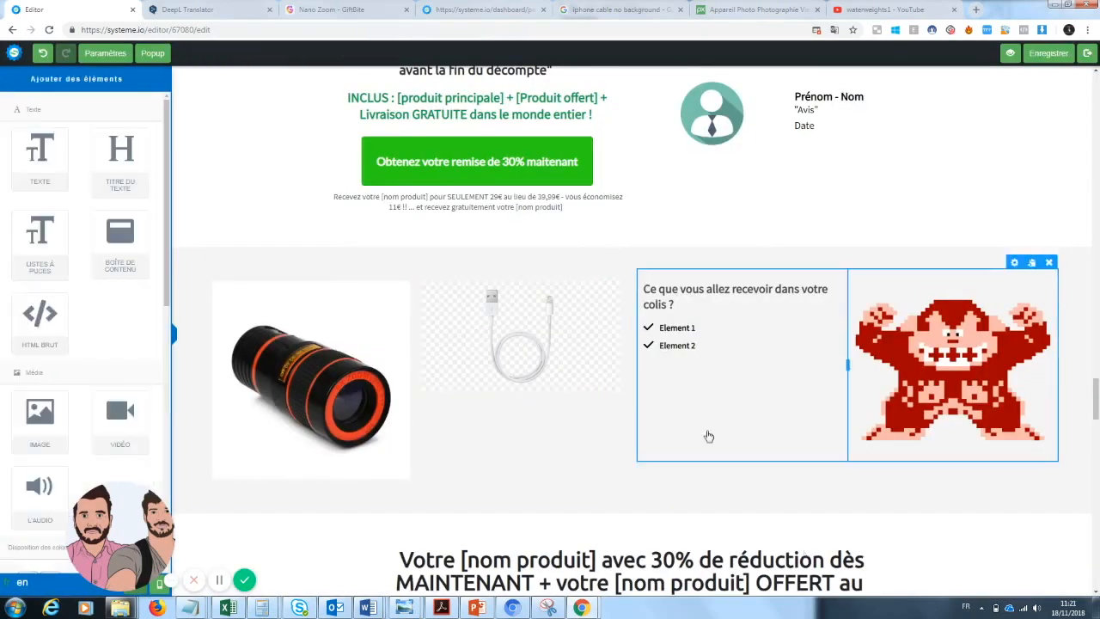
Change the two bullets under "Ce que vous allez recevoir dans votre colis ?" to "Zoom pro x1" and "Cable téléphone"
left_click(1087, 219)
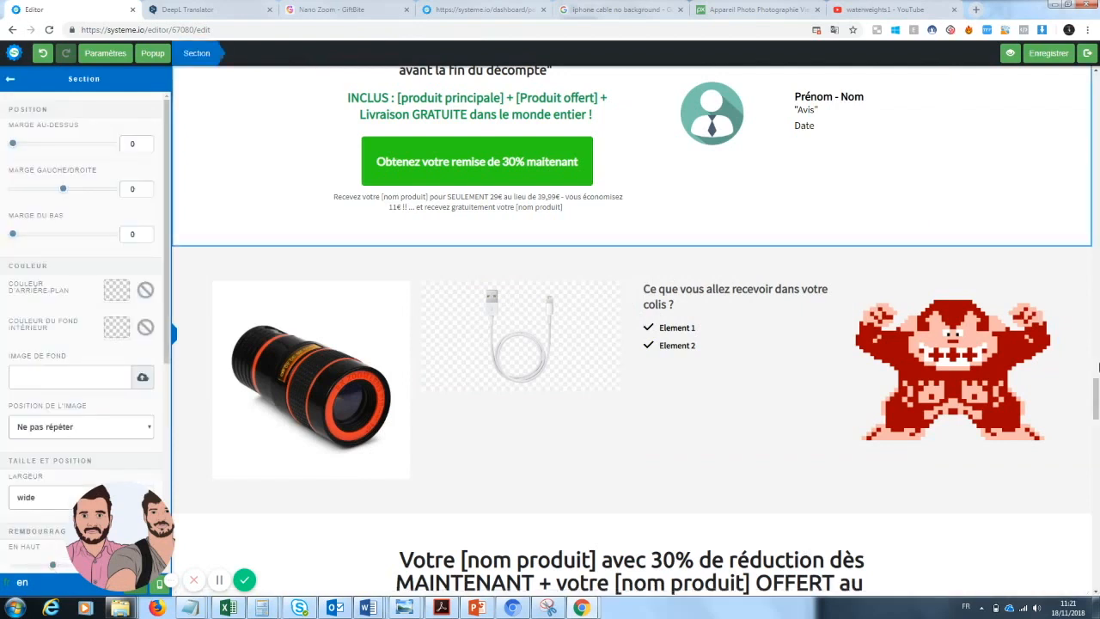
left_click(1098, 410)
mouse_move(1098, 407)
left_mouse_down()
mouse_move(1099, 342)
mouse_move(1098, 406)
mouse_move(1098, 395)
left_mouse_up()
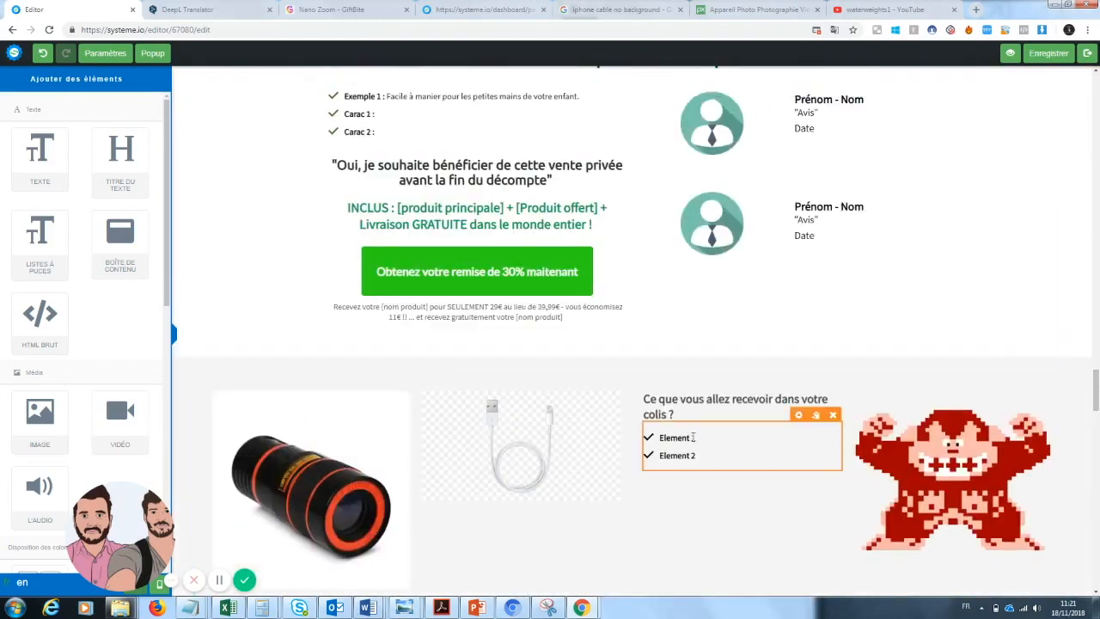
left_click(695, 439)
left_click_drag(697, 439, 661, 439)
type("Lo")
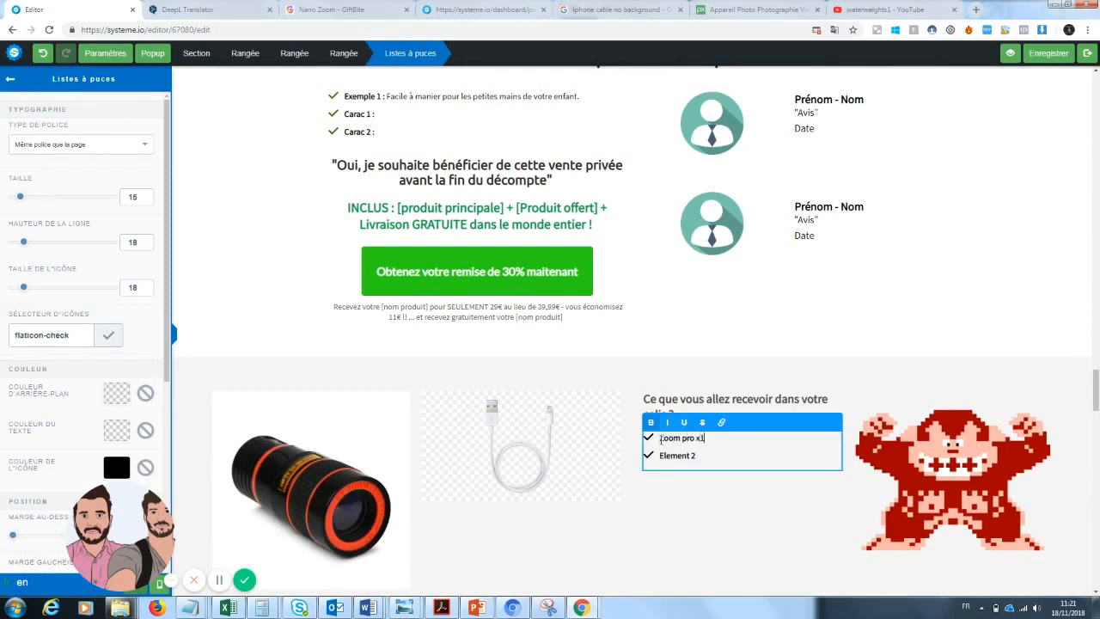
left_click(686, 495)
left_click(698, 458)
type("cab")
Replace the red pixel gorilla image beside the package contents list with the open book photo from the uploaded images
left_click(946, 427)
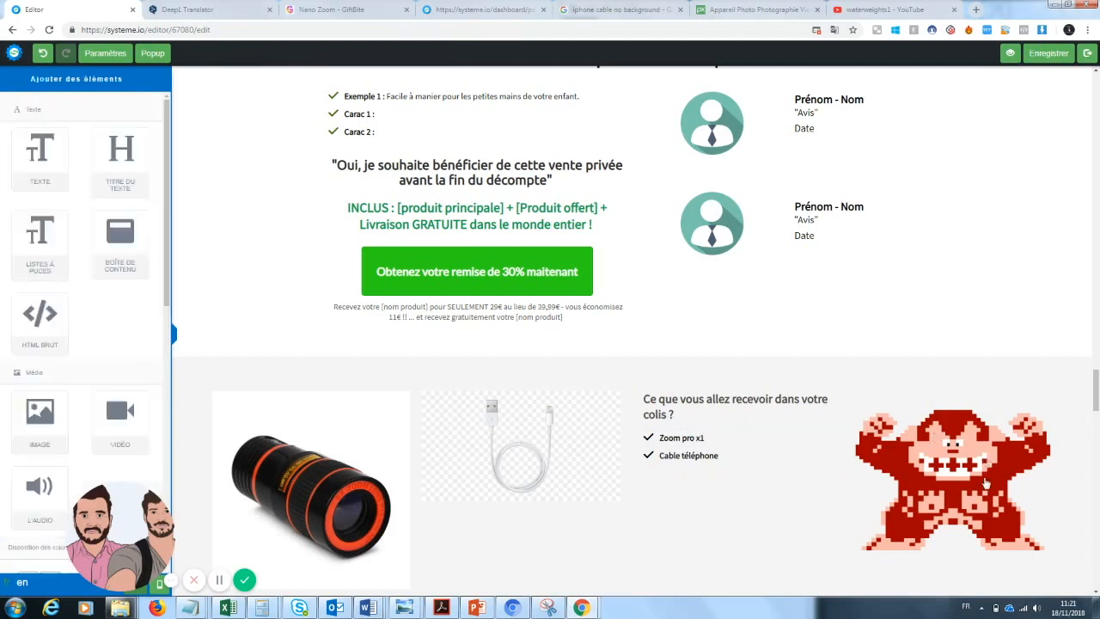
left_click(997, 435)
left_click(995, 443)
left_click(911, 450)
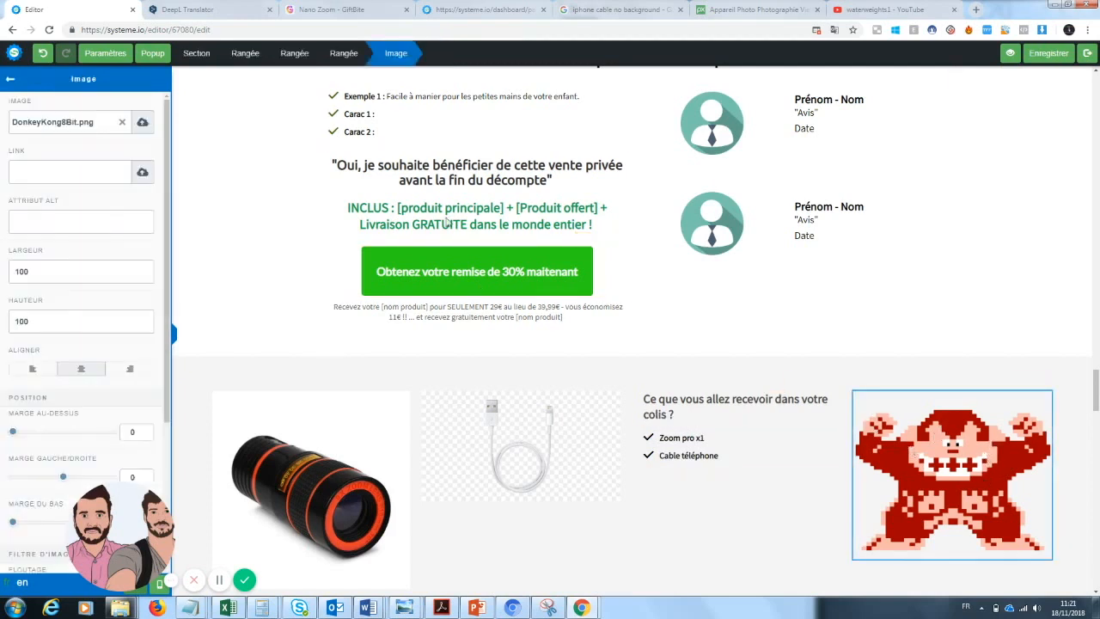
left_click(142, 123)
left_click(556, 251)
left_click_drag(579, 296, 576, 321)
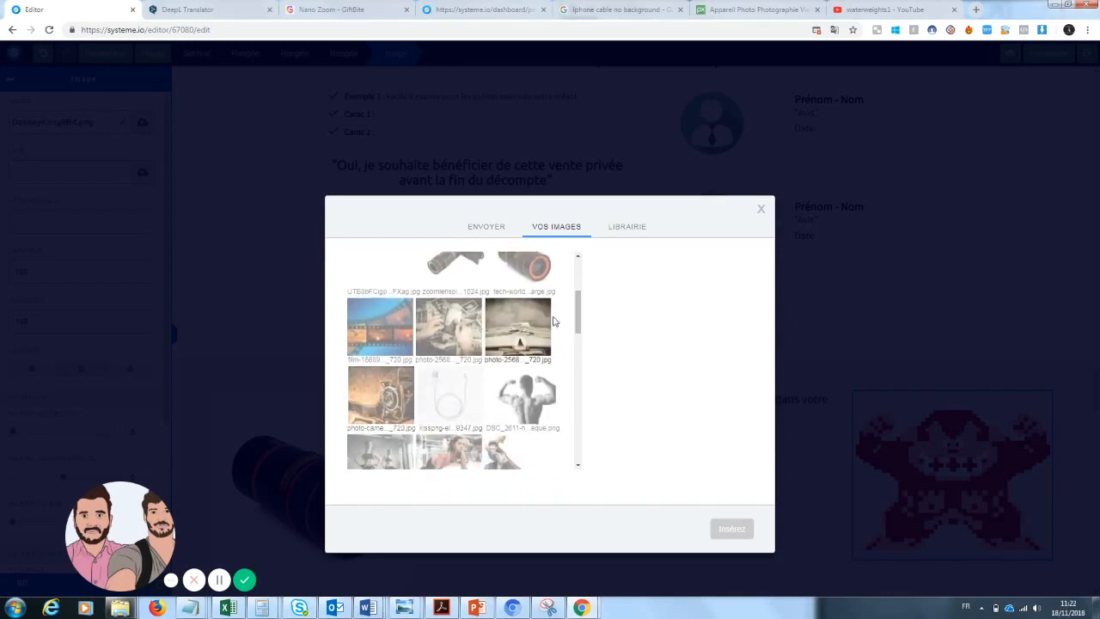
left_click(550, 322)
left_click(731, 527)
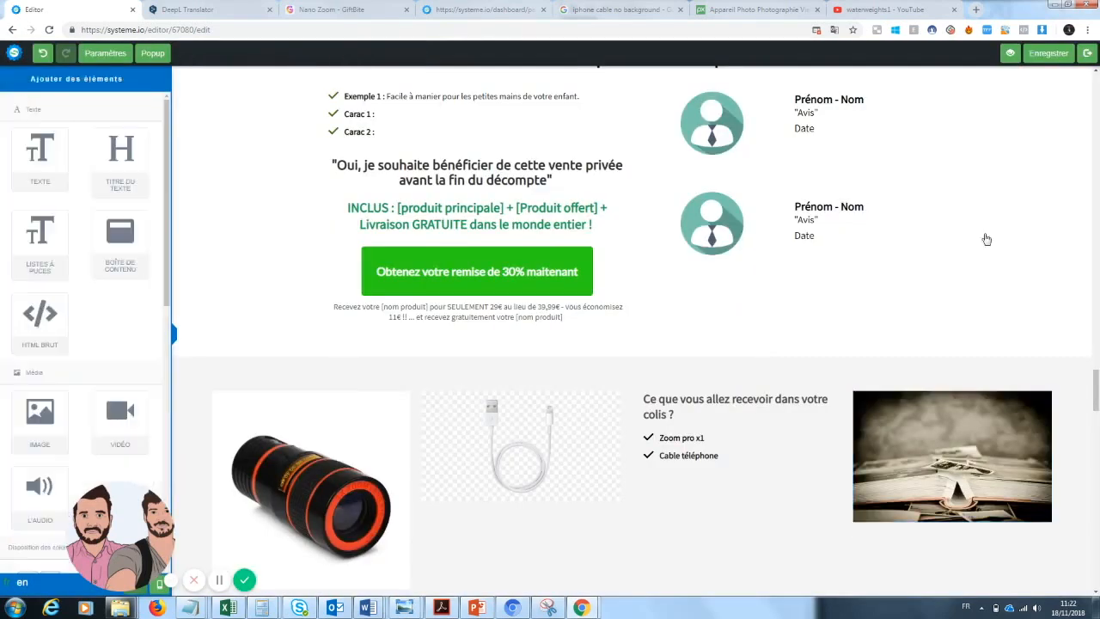
Delete the red "Mais ce n'est pas tout..." banner, the free cable offer section and the "Caractéristiques Cable téléphone" section
left_click_drag(1096, 397, 1095, 337)
scroll(507, 342, "down", 3)
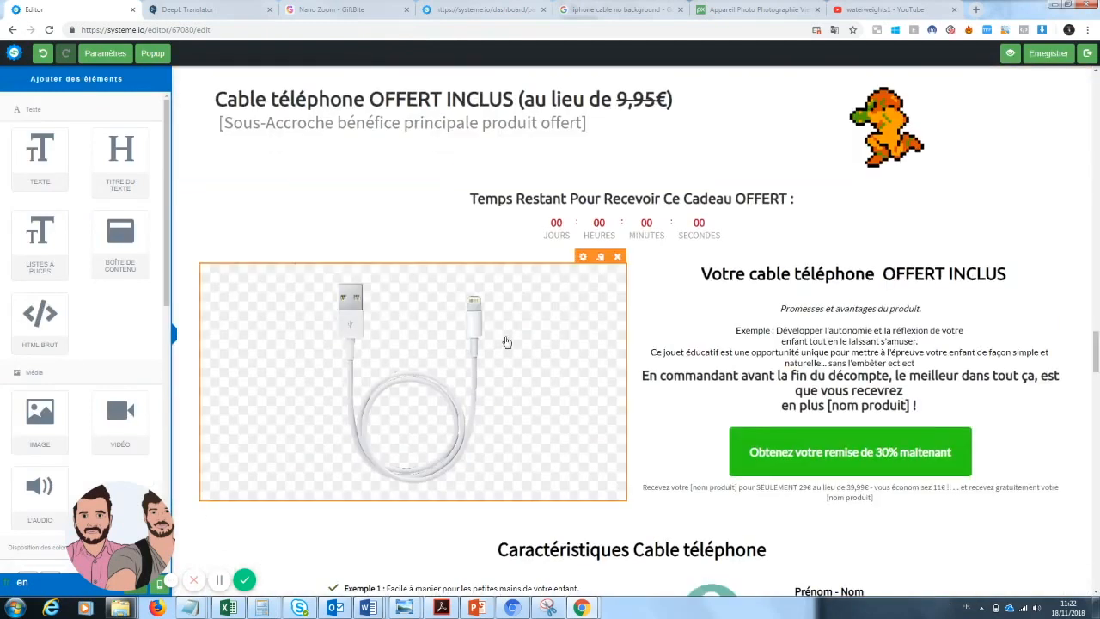
mouse_move(1096, 345)
left_mouse_down()
mouse_move(1097, 335)
mouse_move(1097, 418)
mouse_move(1096, 331)
left_mouse_up()
mouse_move(1057, 216)
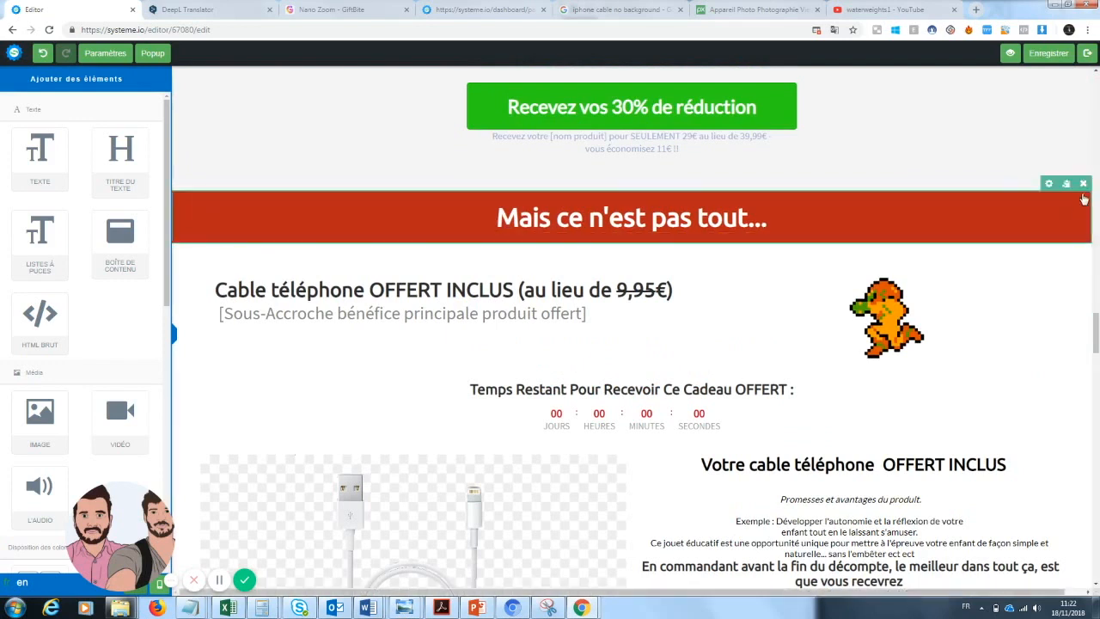
left_click(1083, 185)
left_click(599, 95)
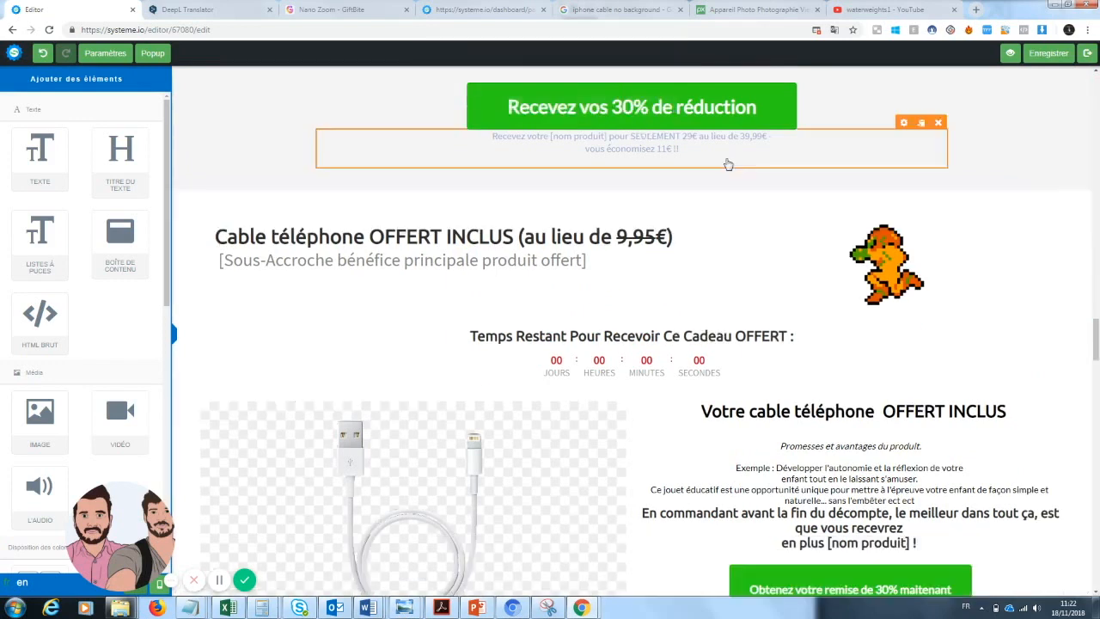
left_click(1084, 185)
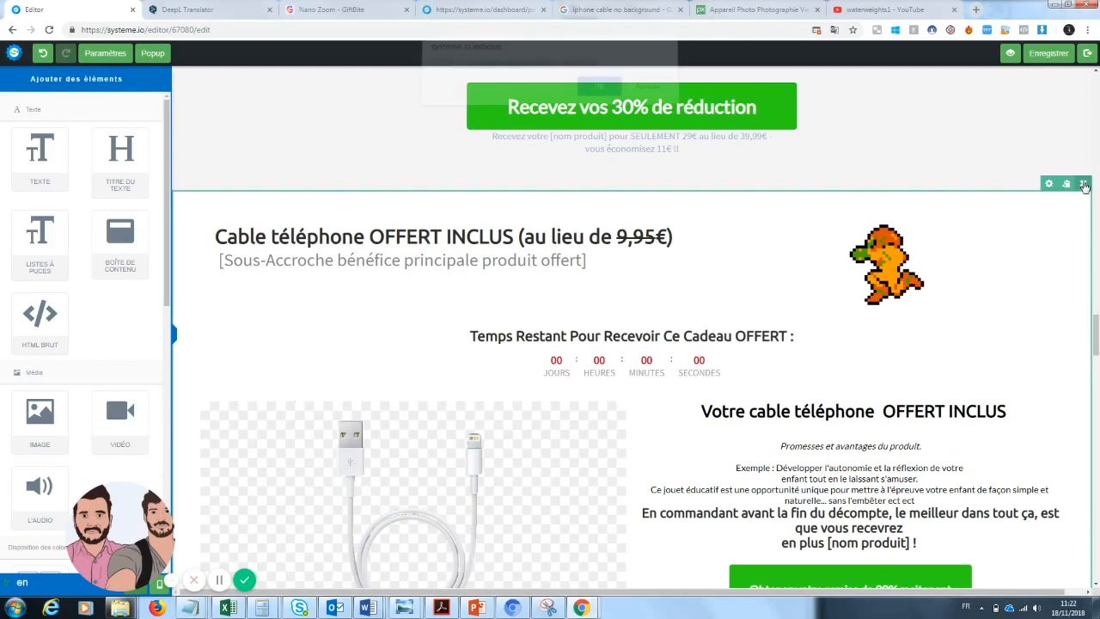
left_click(601, 94)
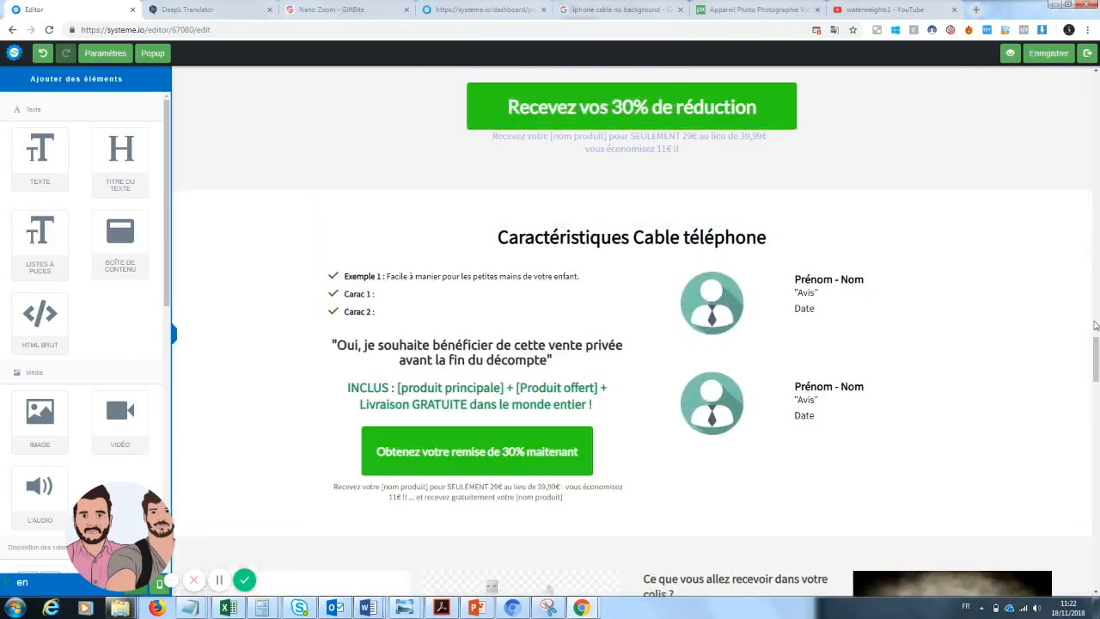
left_click(1084, 185)
left_click(599, 95)
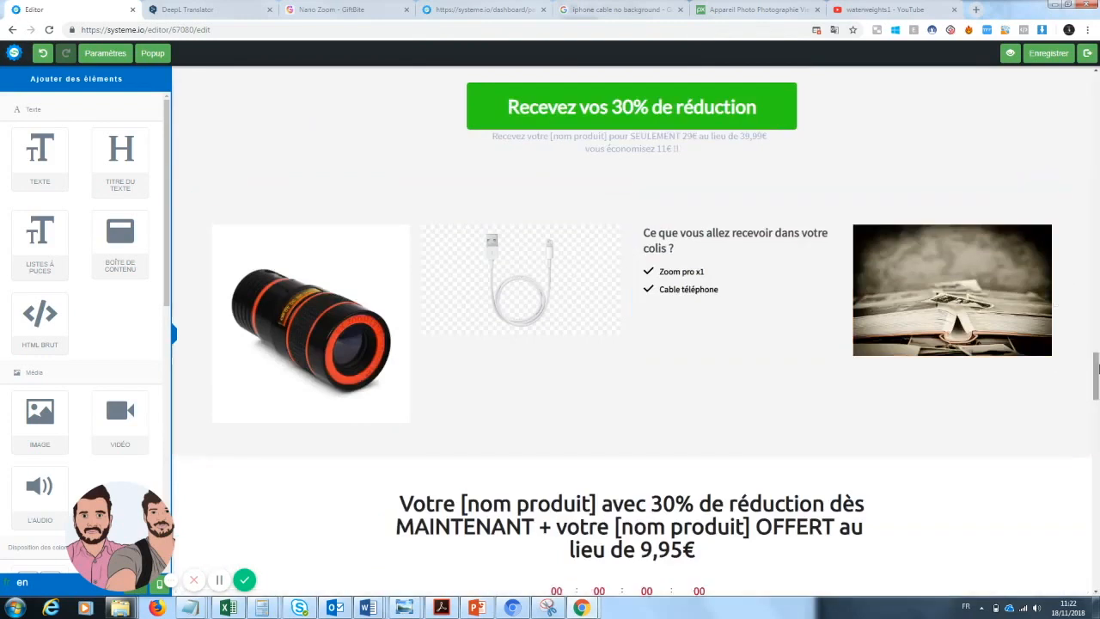
Delete the cable image from the package contents section and replace its "Cable téléphone" bullet with "un adaptateur iphone et samsung"
left_click(612, 218)
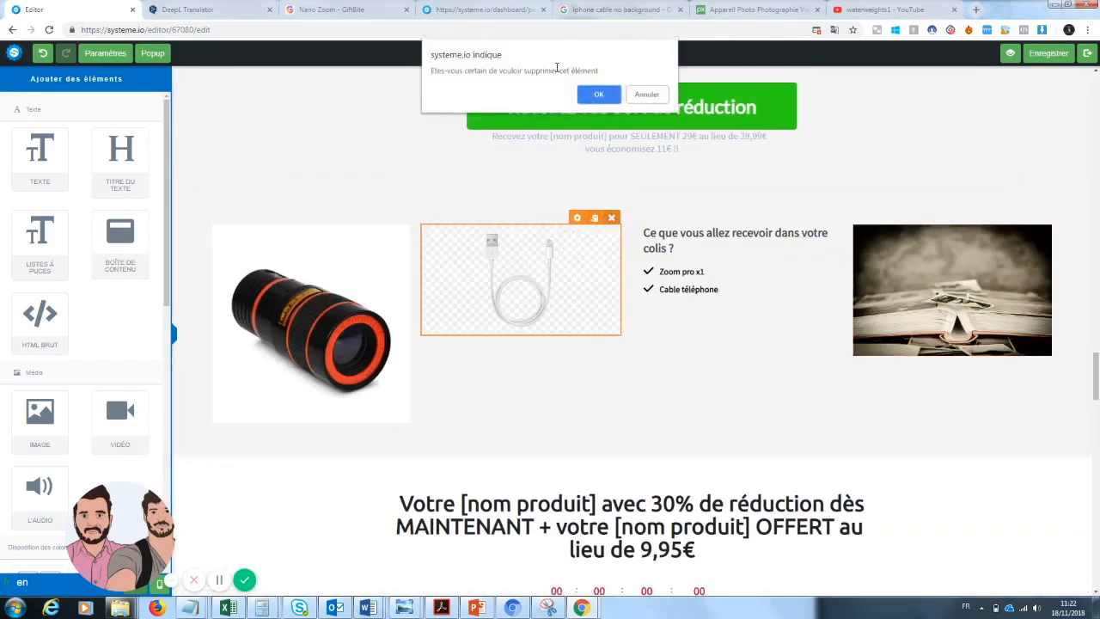
left_click(599, 96)
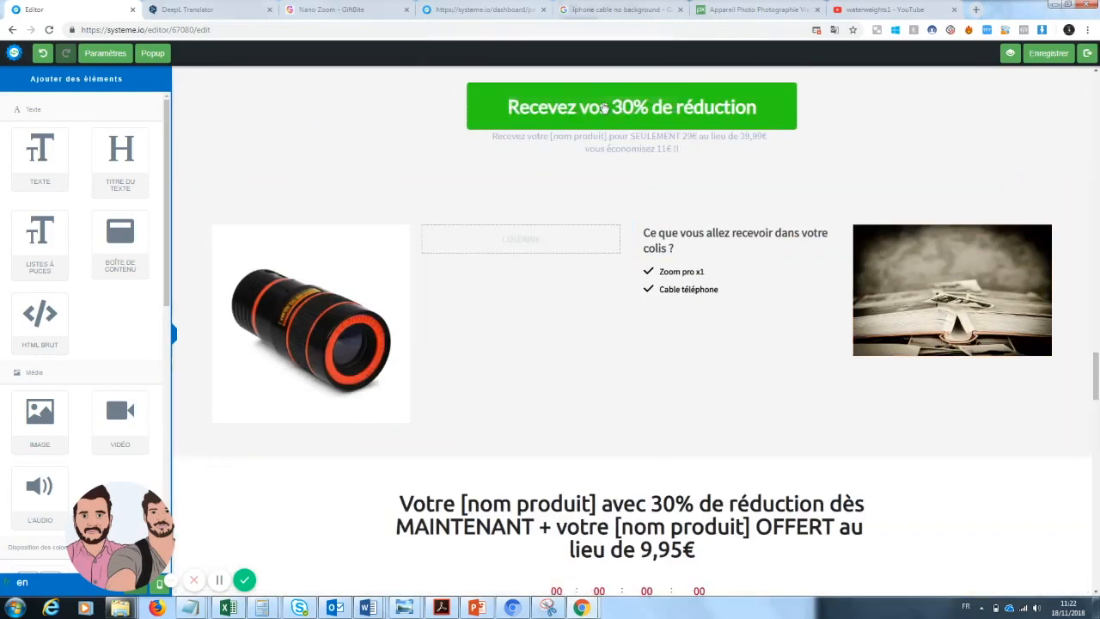
left_click(723, 292)
left_click_drag(736, 297, 640, 299)
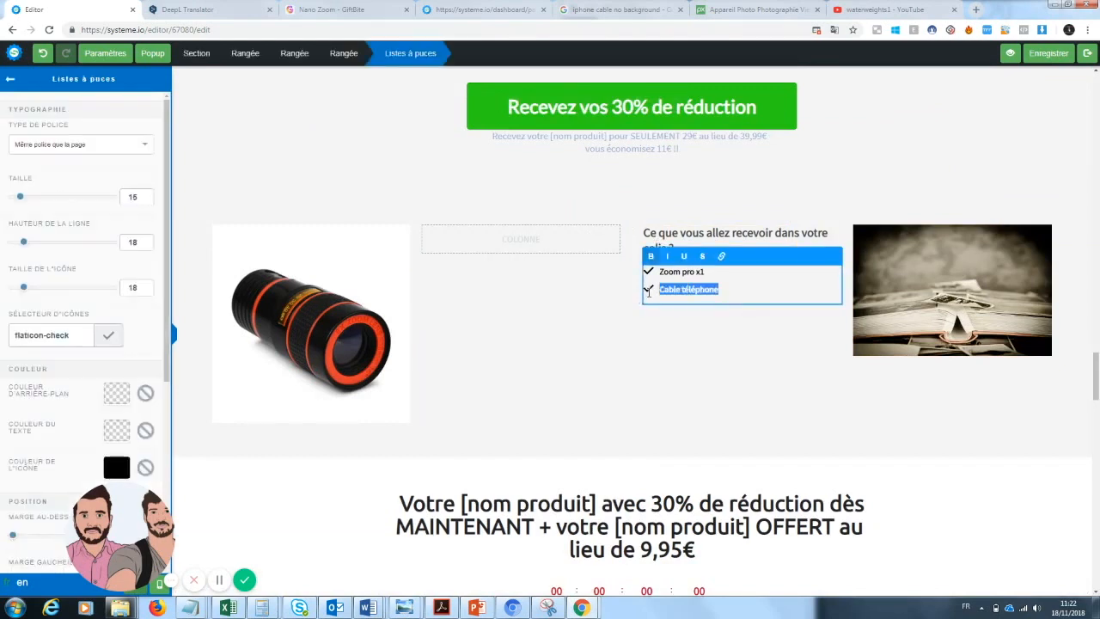
key("BackSpace")
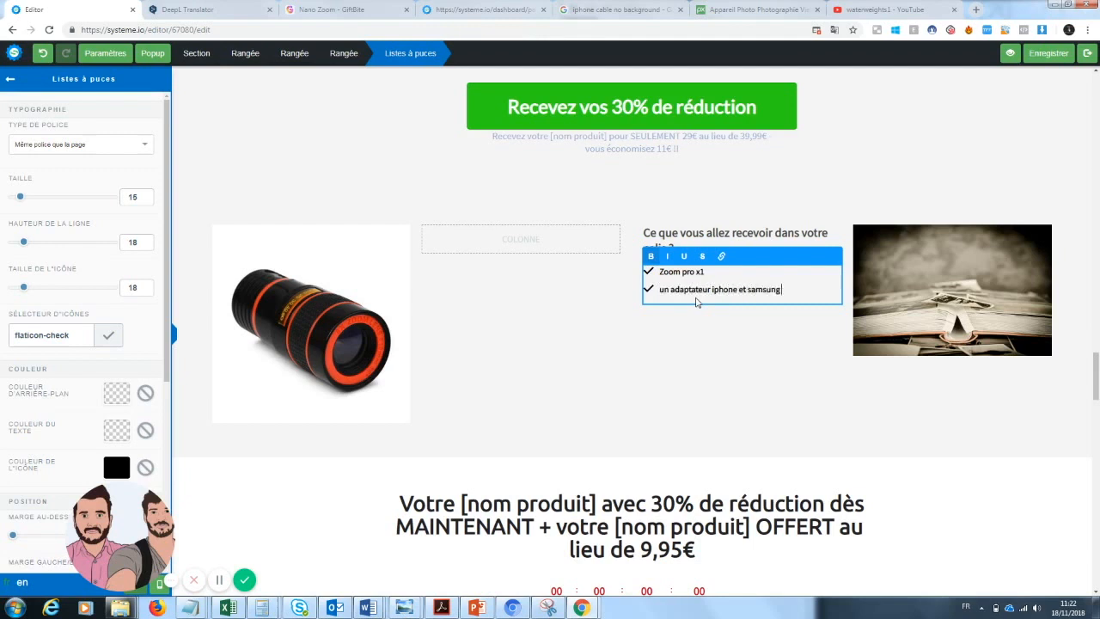
Delete the two sections between the package contents and "4 BONNES RAISONS DE NOUS FAIRE CONFIANCE", starting with the countdown offer
left_click_drag(1096, 381, 1097, 409)
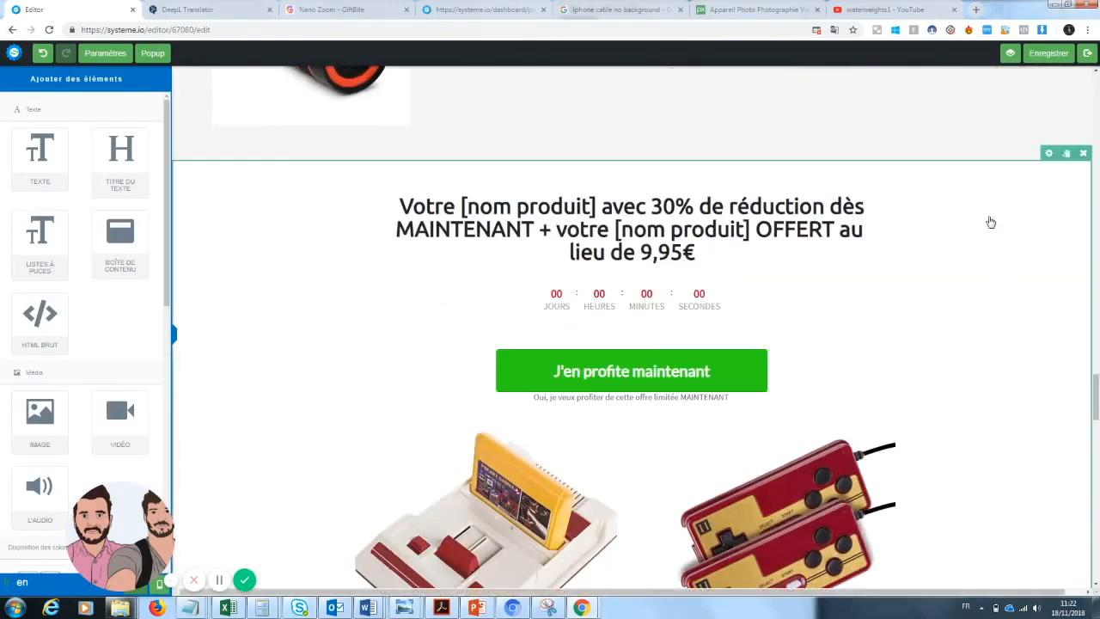
left_click(1083, 153)
left_click(599, 95)
left_click(1083, 154)
left_click(599, 94)
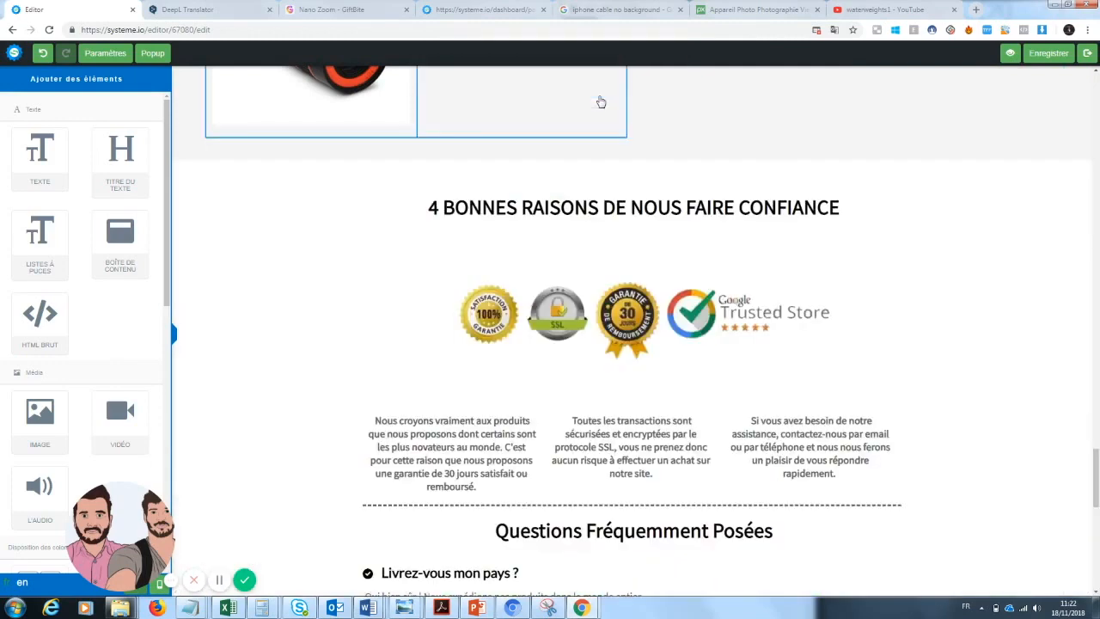
Save the sales page and open its preview
left_click_drag(1097, 457, 1098, 100)
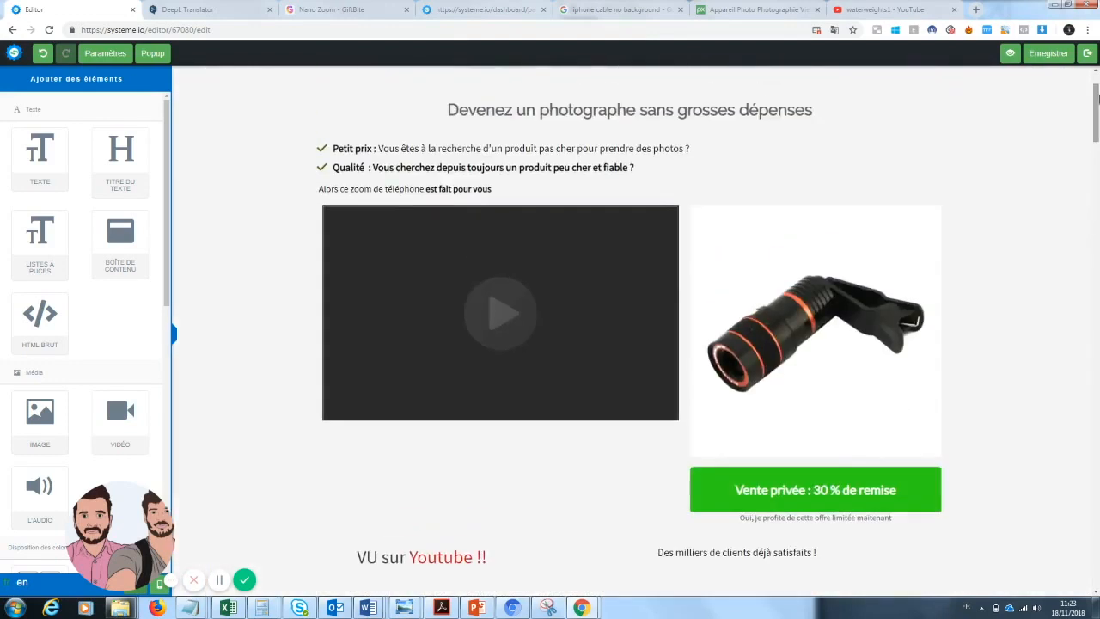
left_click(1053, 52)
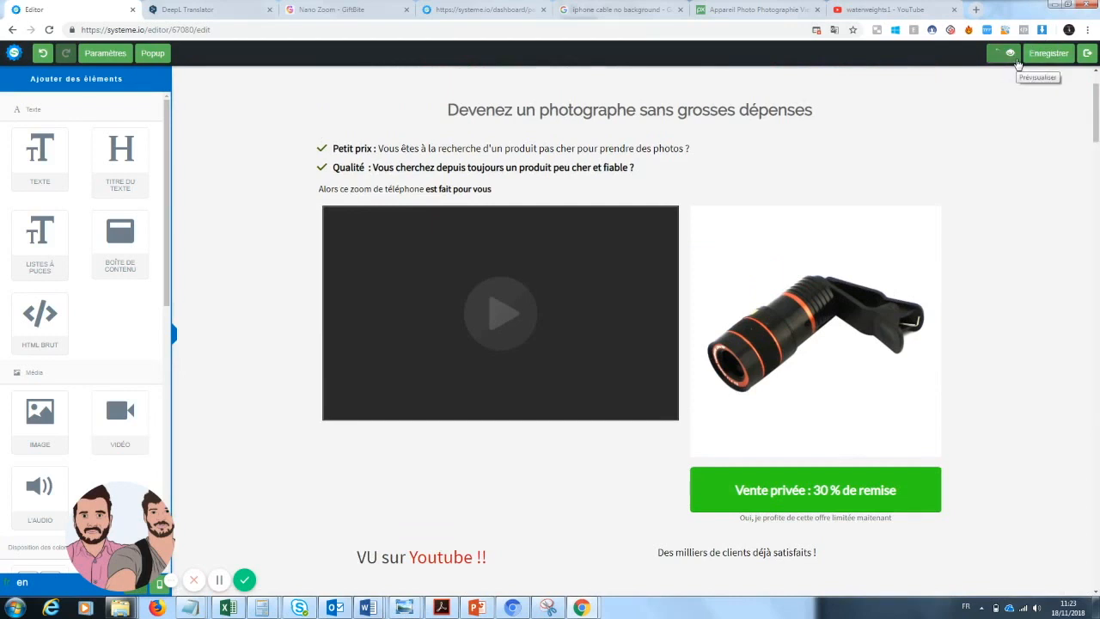
left_click(1015, 57)
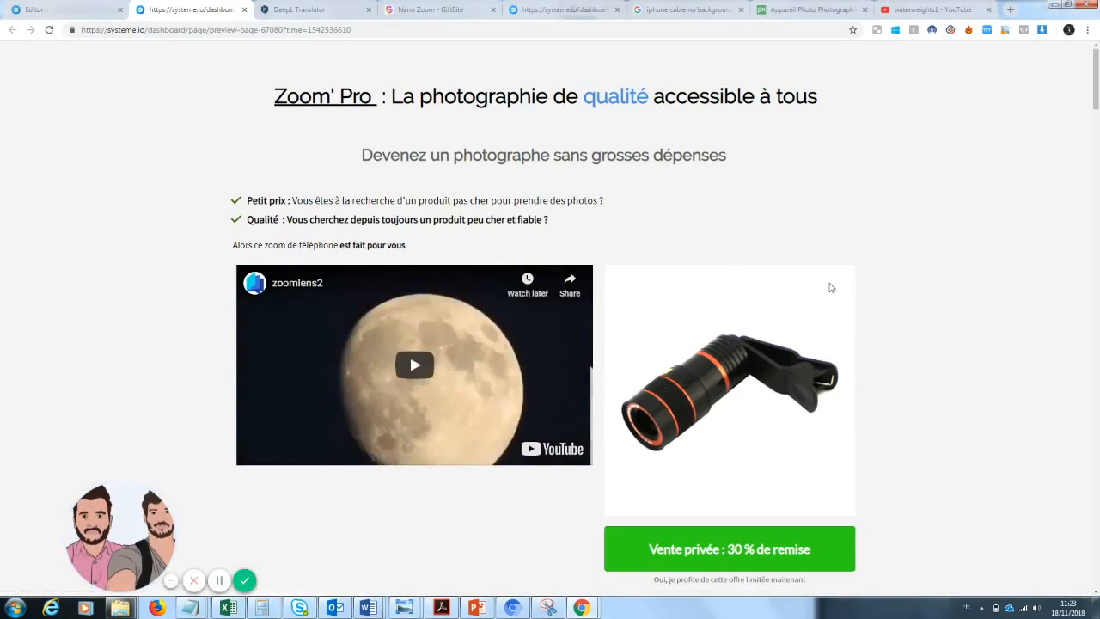
Look through the previewed sales page down to its footer, then return to the package contents section in the editor
left_click_drag(1097, 101, 1097, 331)
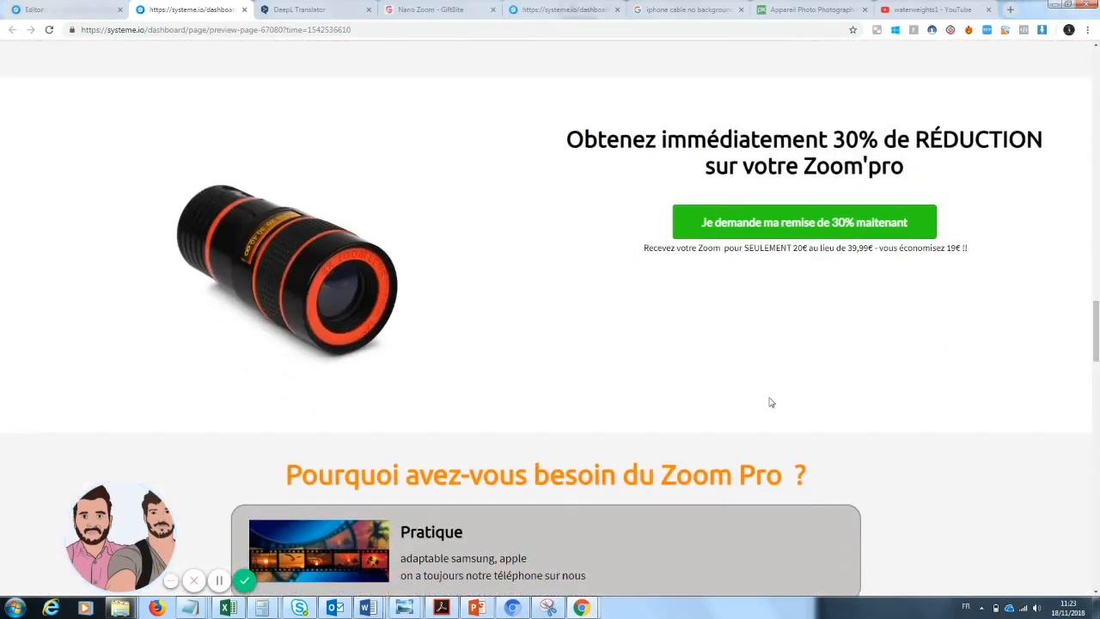
left_click_drag(1097, 346, 1096, 516)
left_click_drag(1095, 520, 1095, 559)
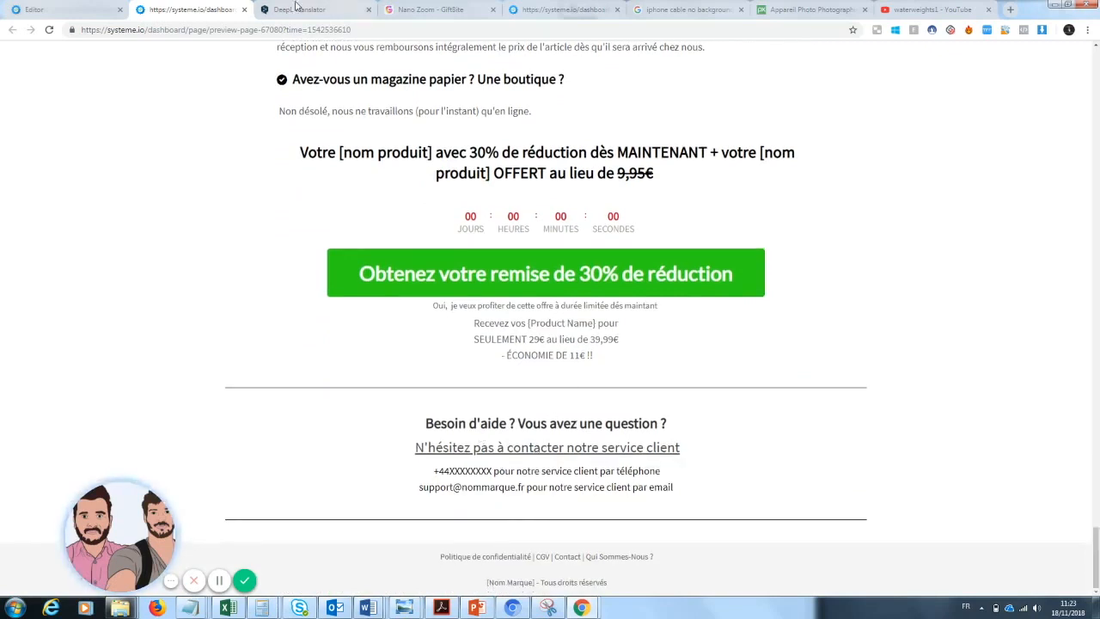
left_click(67, 5)
left_click_drag(1096, 125, 1096, 427)
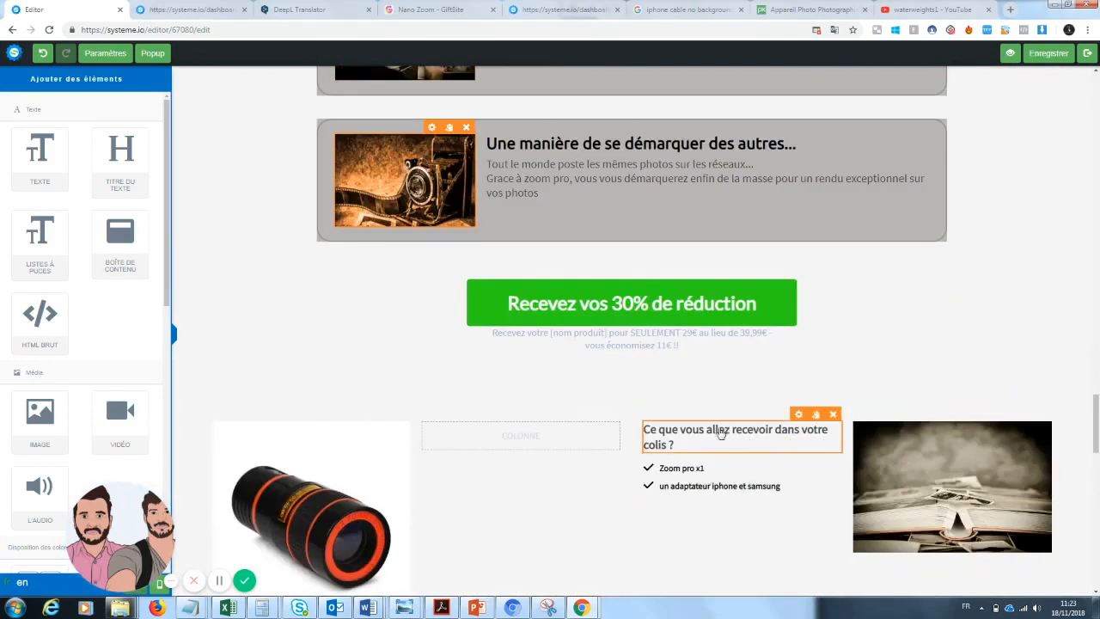
left_click_drag(1095, 398, 1096, 414)
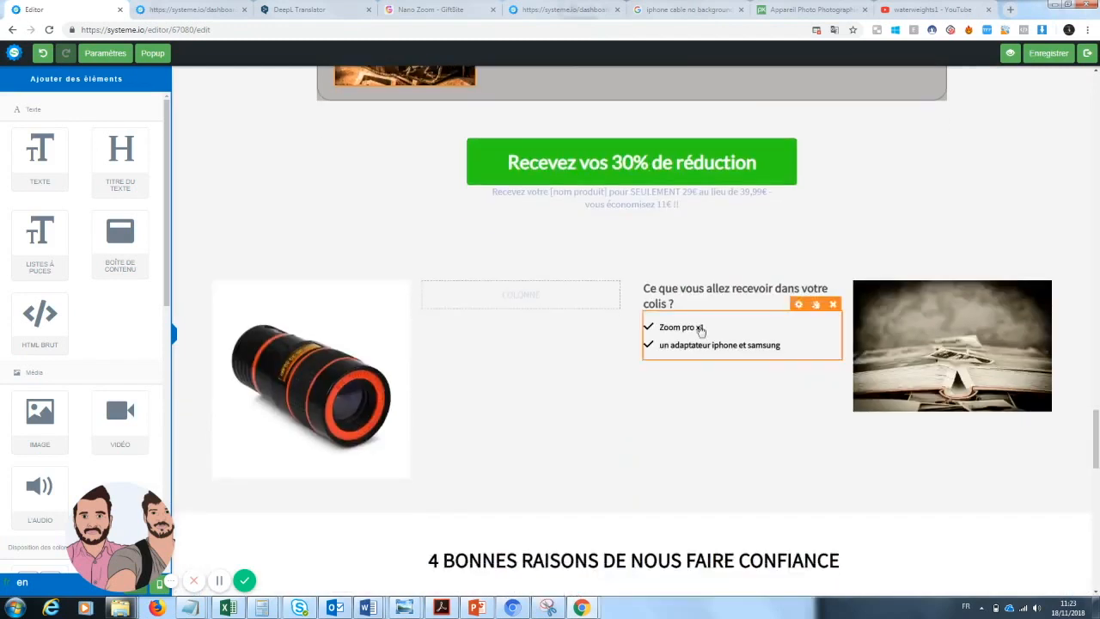
left_click(696, 306)
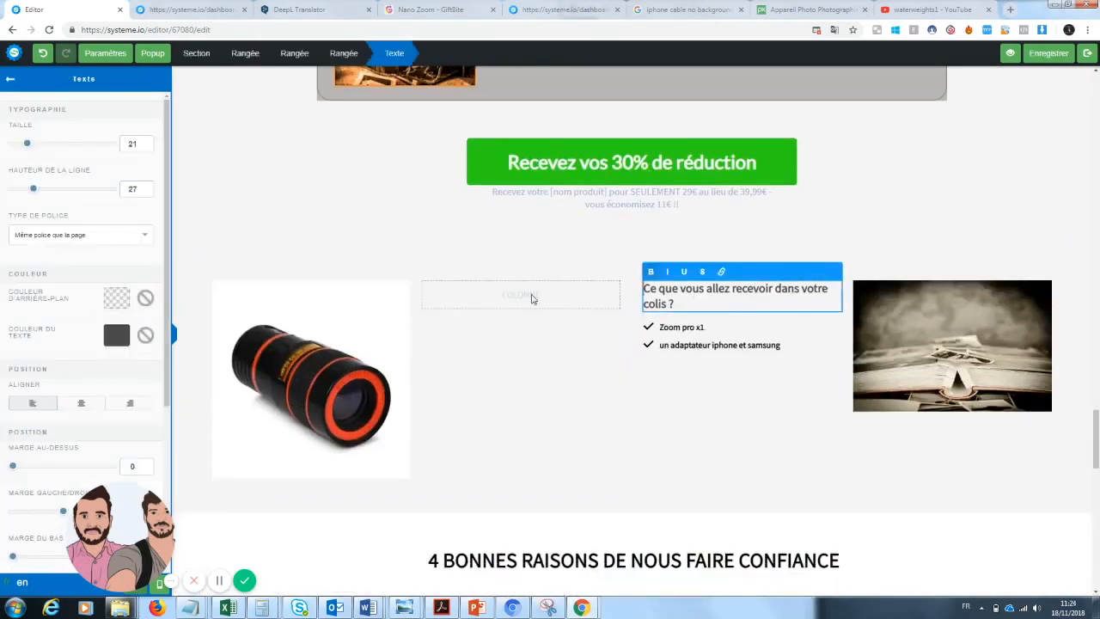
left_click(10, 81)
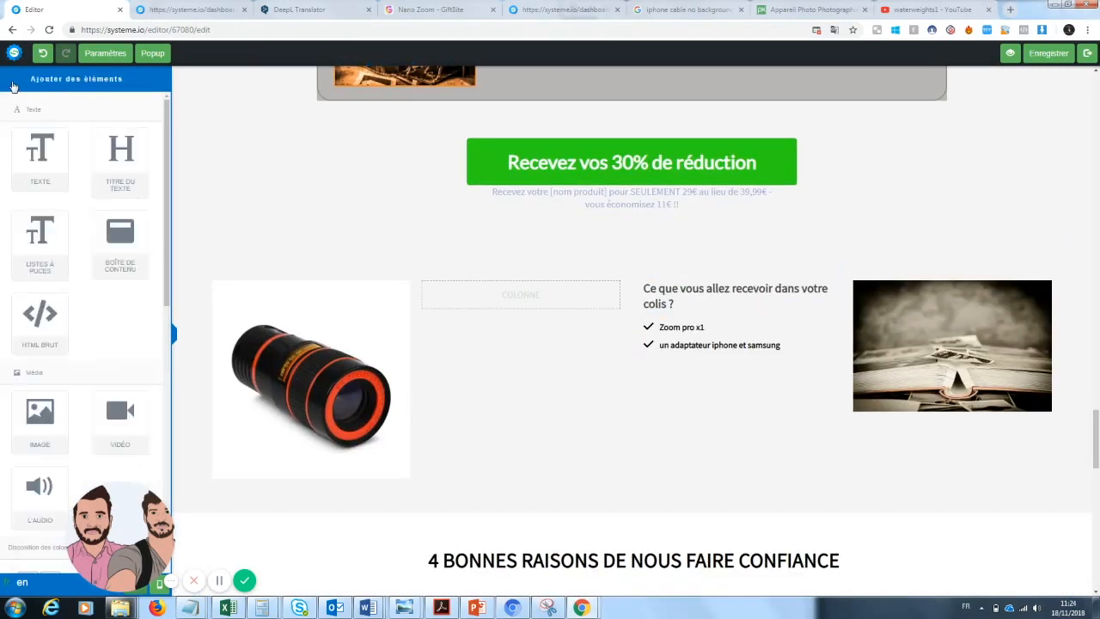
left_click_drag(39, 155, 550, 311)
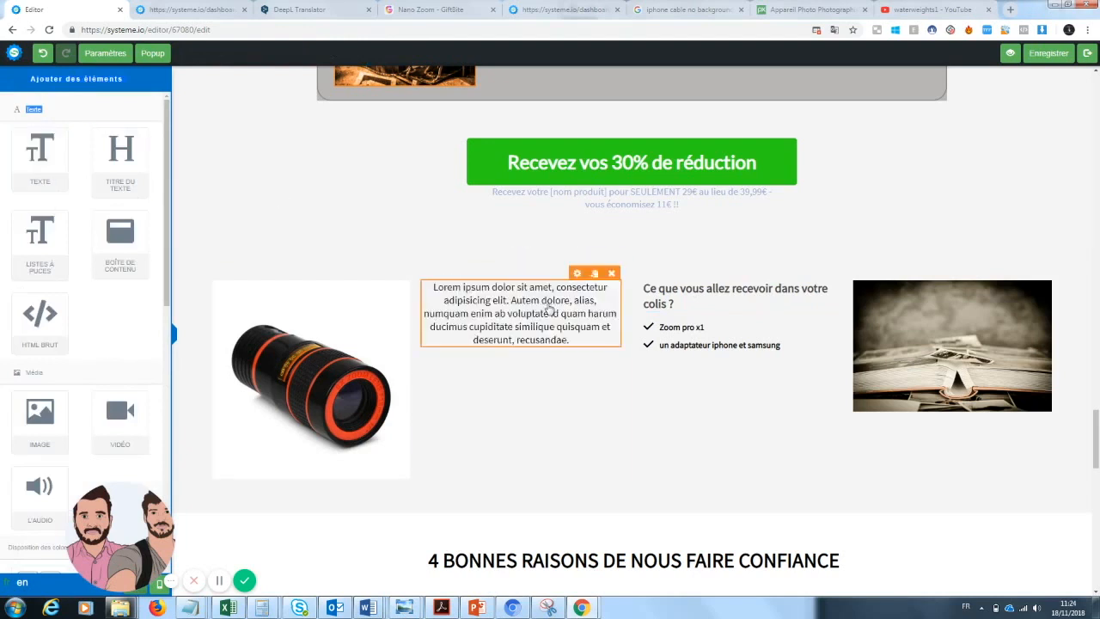
left_click(748, 336)
left_click_drag(794, 344, 639, 329)
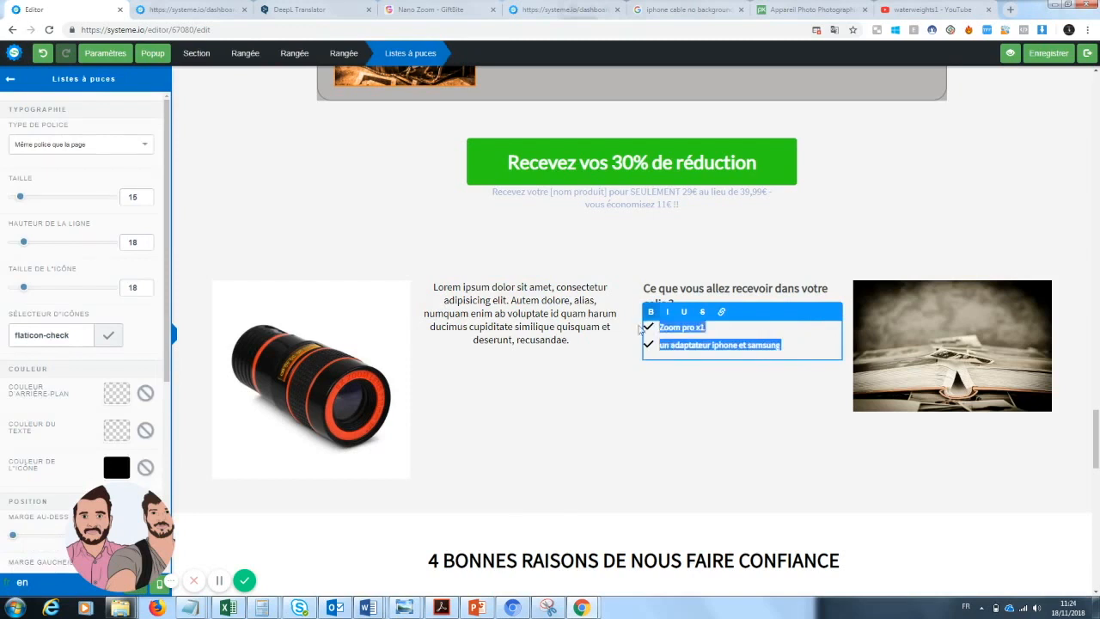
left_click(606, 301)
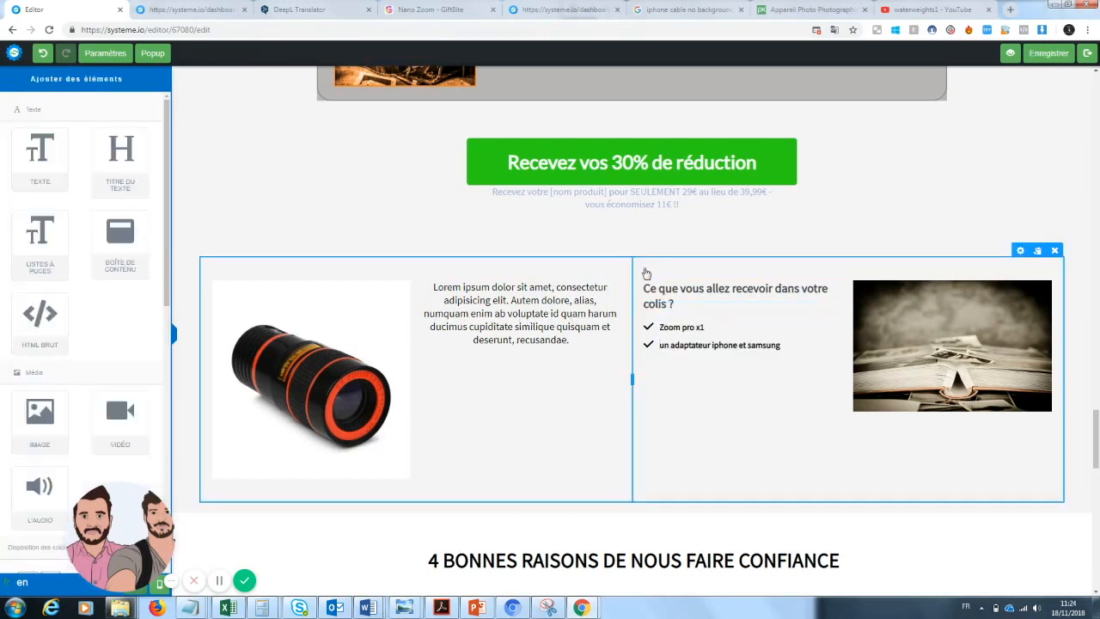
left_click(611, 273)
left_click(595, 95)
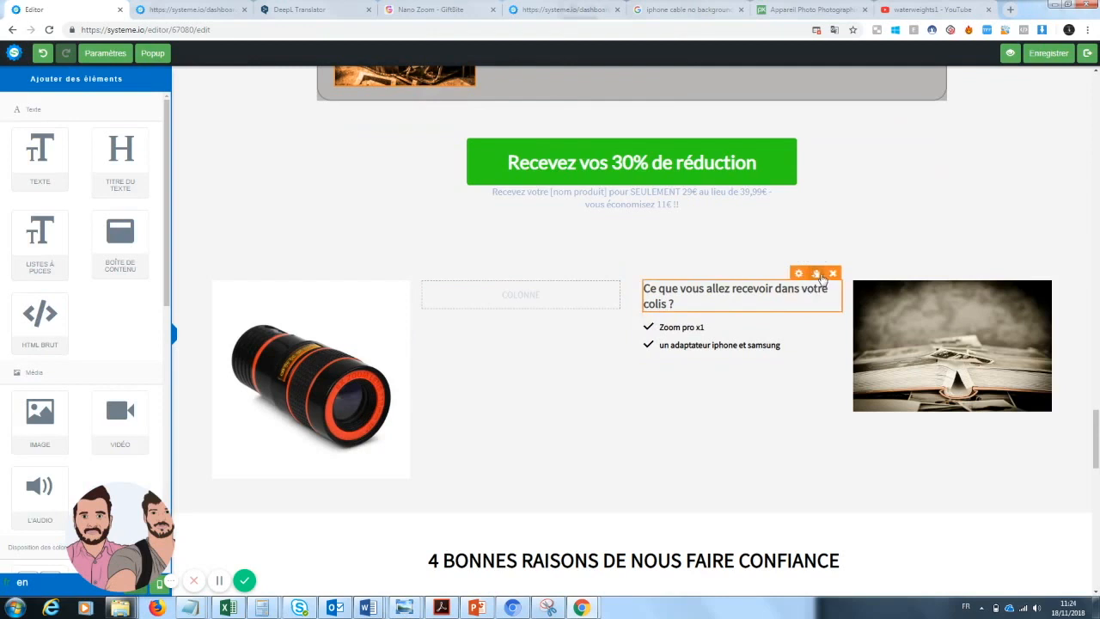
Duplicate the "Ce que vous allez recevoir dans votre colis ?" heading and its bullet list, placing one copy of each in the empty column beside the zoom image
left_click(818, 274)
left_click(816, 336)
left_click_drag(700, 374, 526, 297)
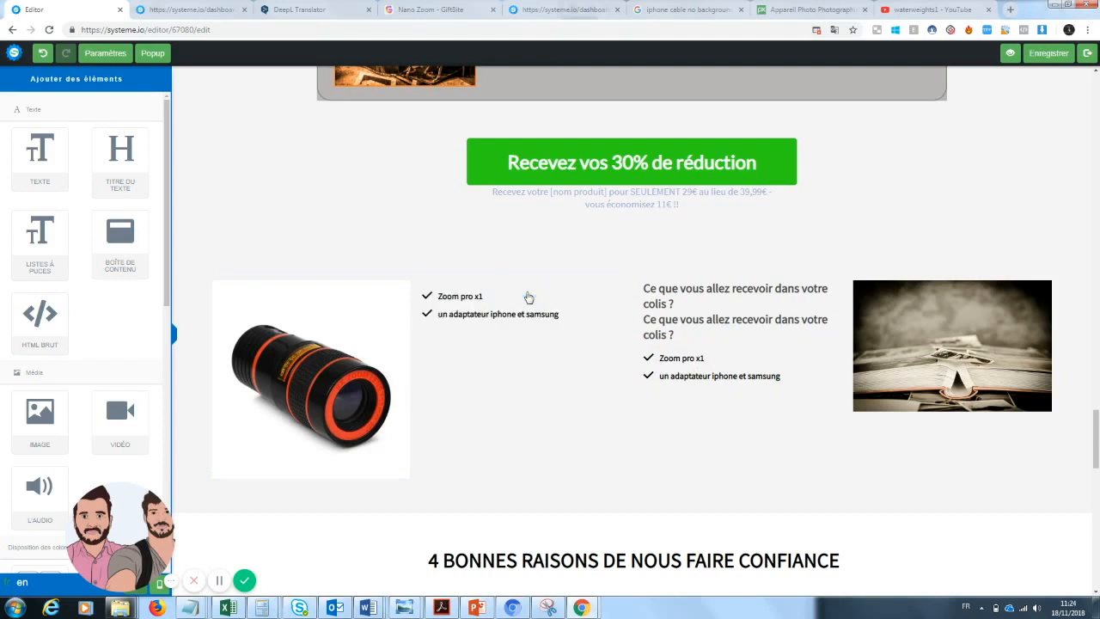
left_click_drag(722, 333, 496, 295)
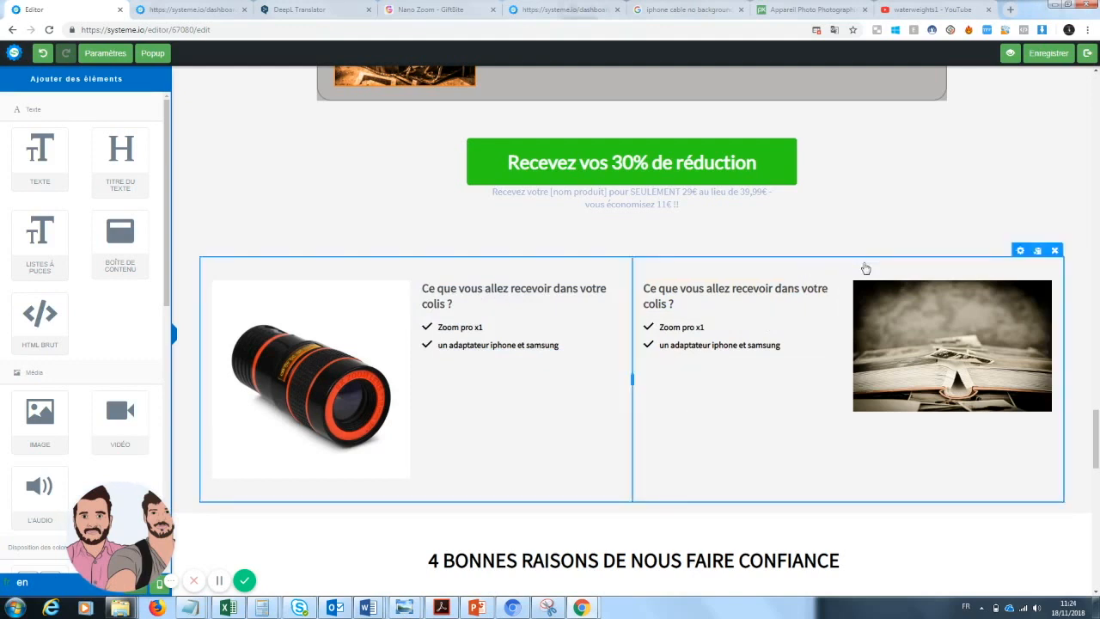
Delete the remaining package contents heading and bullet list from the column beside the book image
left_click(832, 274)
left_click(598, 94)
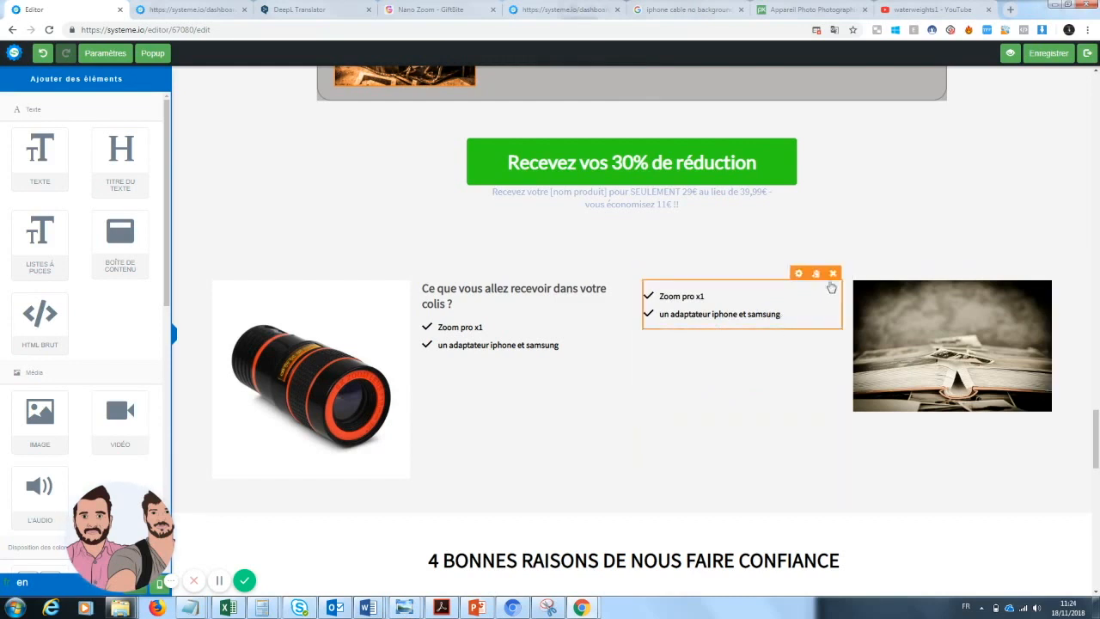
left_click(832, 273)
left_click(593, 94)
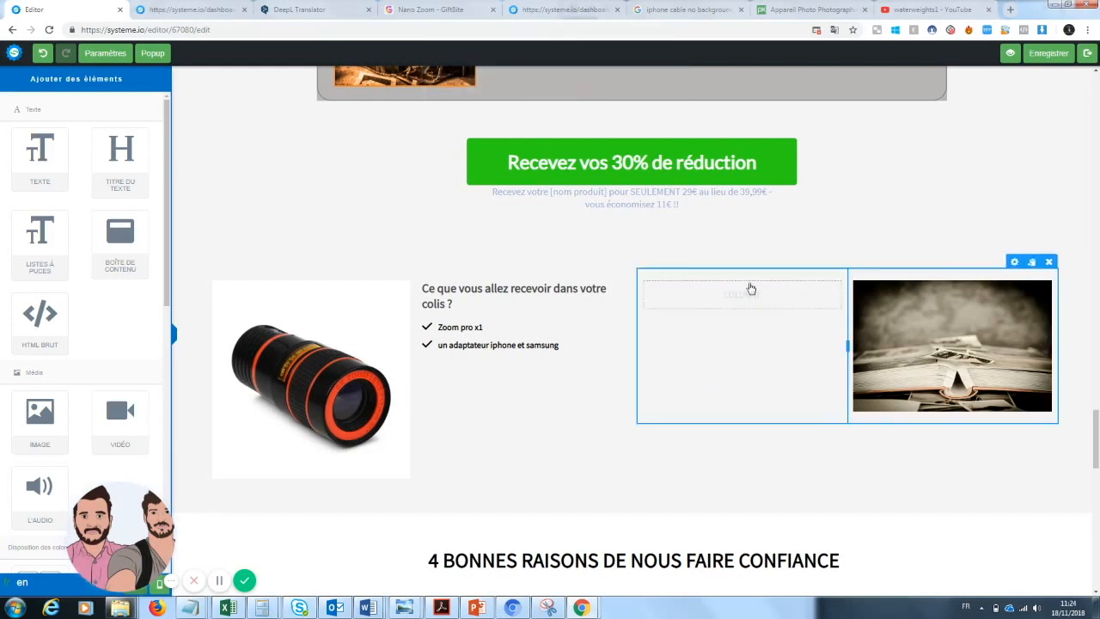
Add a text beside the book image reading "Une garantie de 30 jours est disponible... vous ne risquez donc à changer votre manière de prendre des photos."
left_click_drag(40, 157, 729, 298)
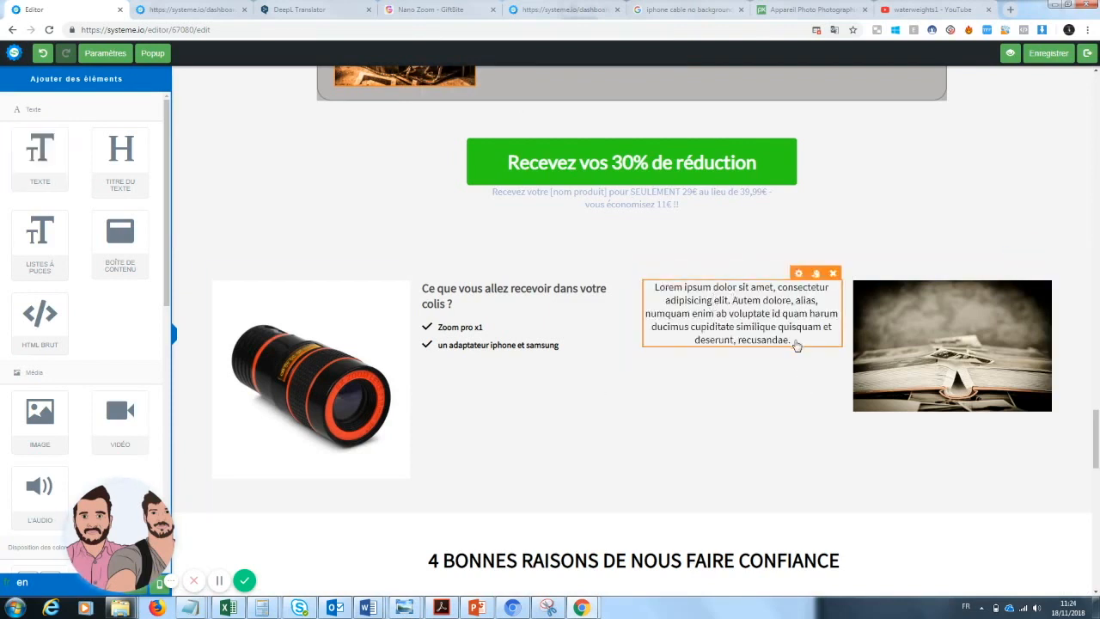
left_click(799, 341)
left_click_drag(799, 341, 656, 291)
key("BackSpace")
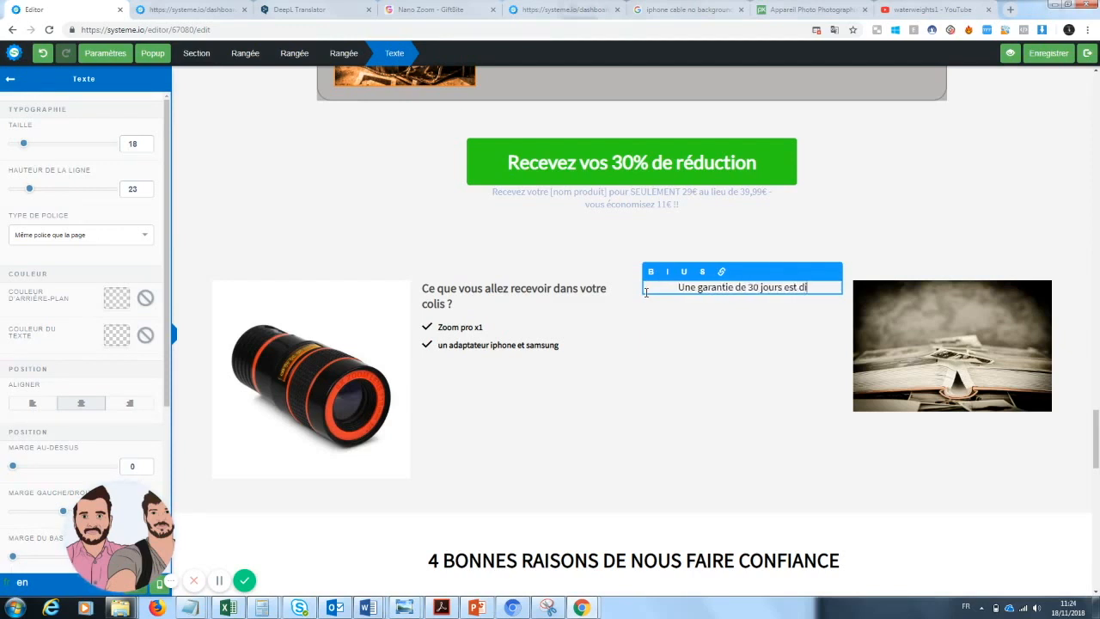
type("sou")
key("BackSpace")
key("BackSpace")
key("BackSpace")
type(".. vous ne risquez donc à")
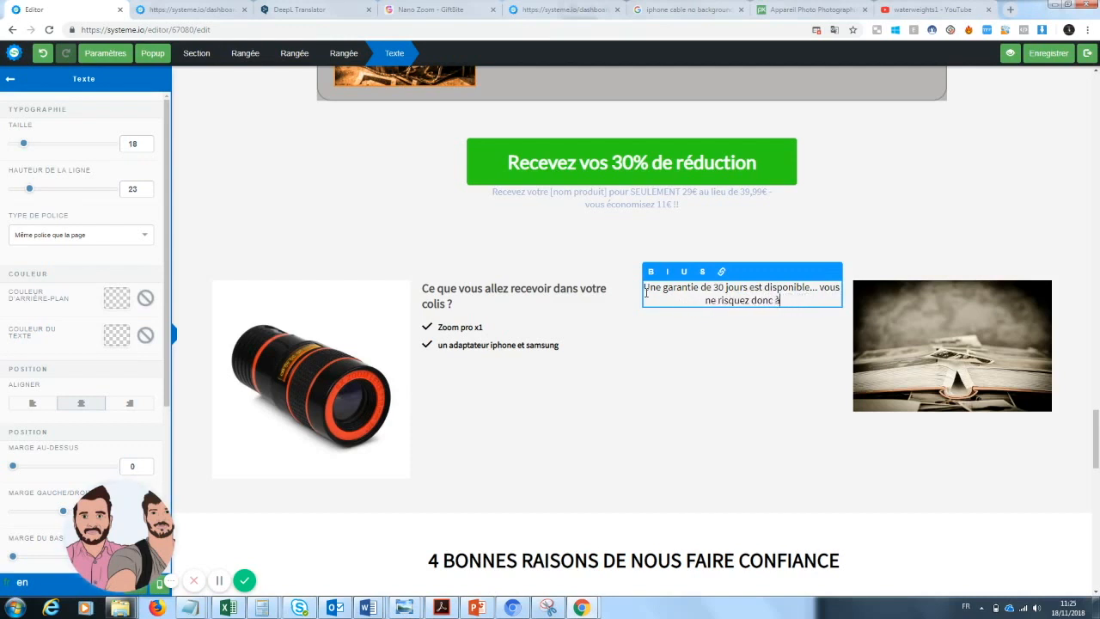
type("tre ")
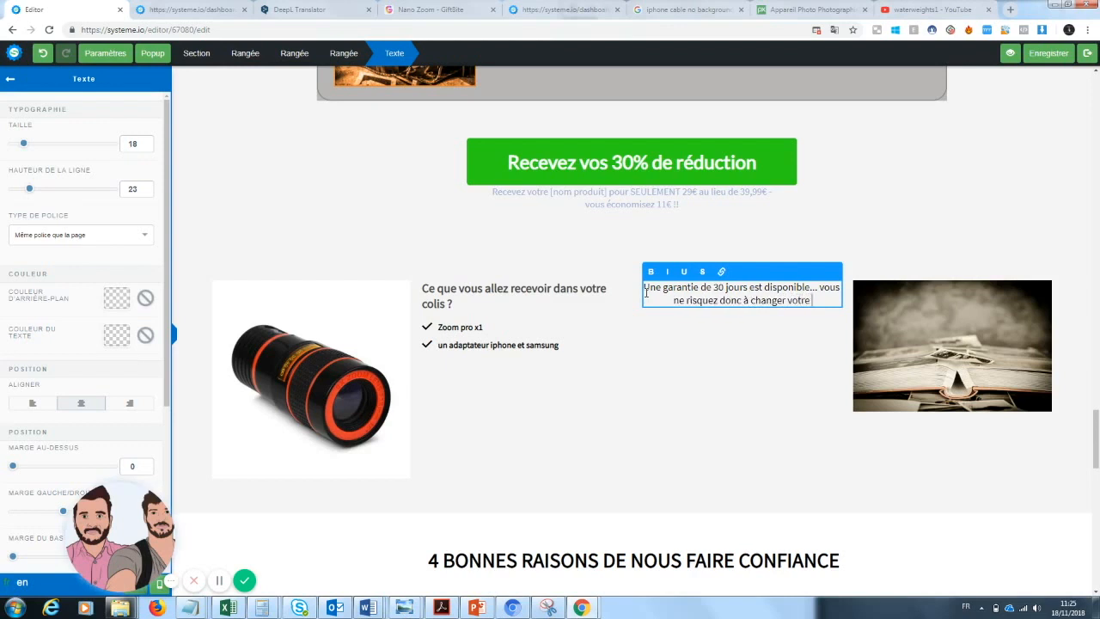
type("manière de prendre des photos.")
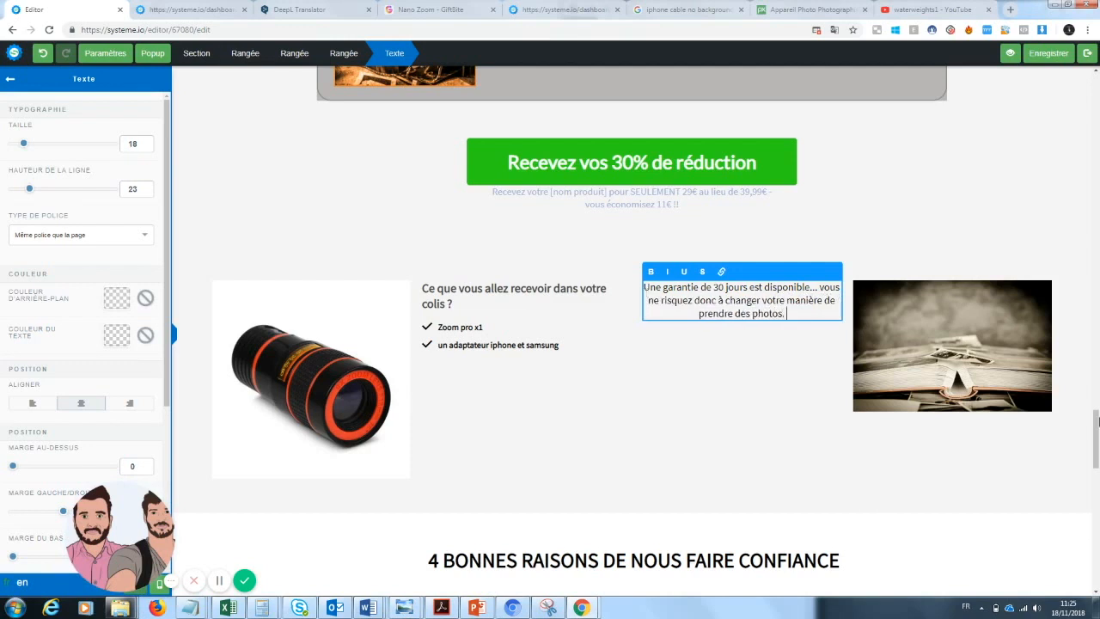
Check the rest of the page and open the settings of the "Recevez vos 30% de réduction" button to examine its redirect options
left_click_drag(1098, 421, 1093, 567)
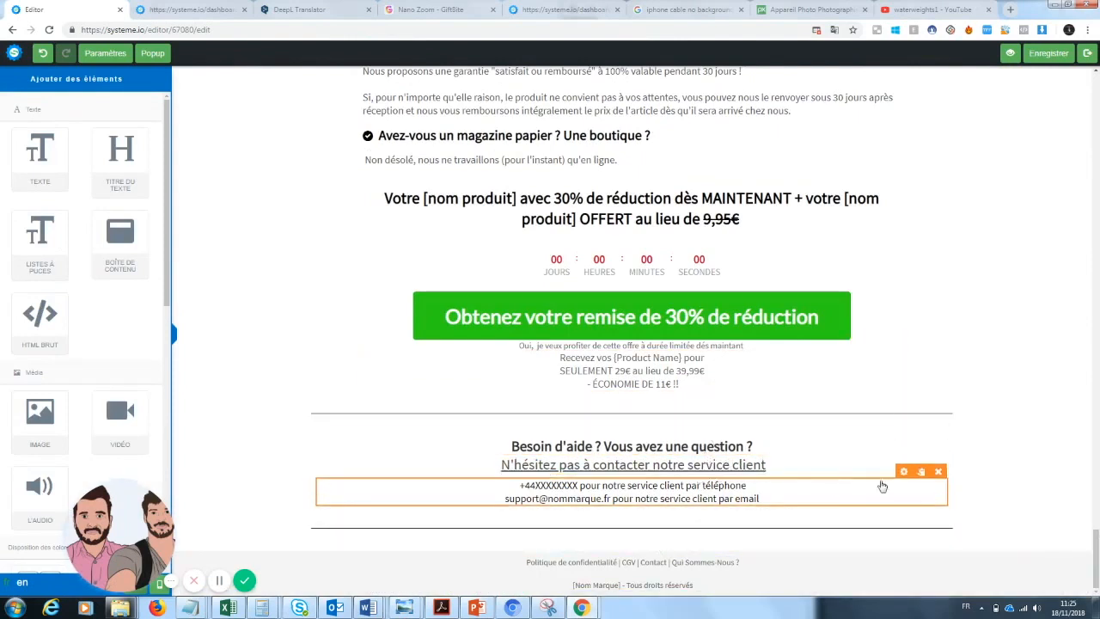
left_click_drag(1098, 563, 1097, 437)
left_click(580, 232)
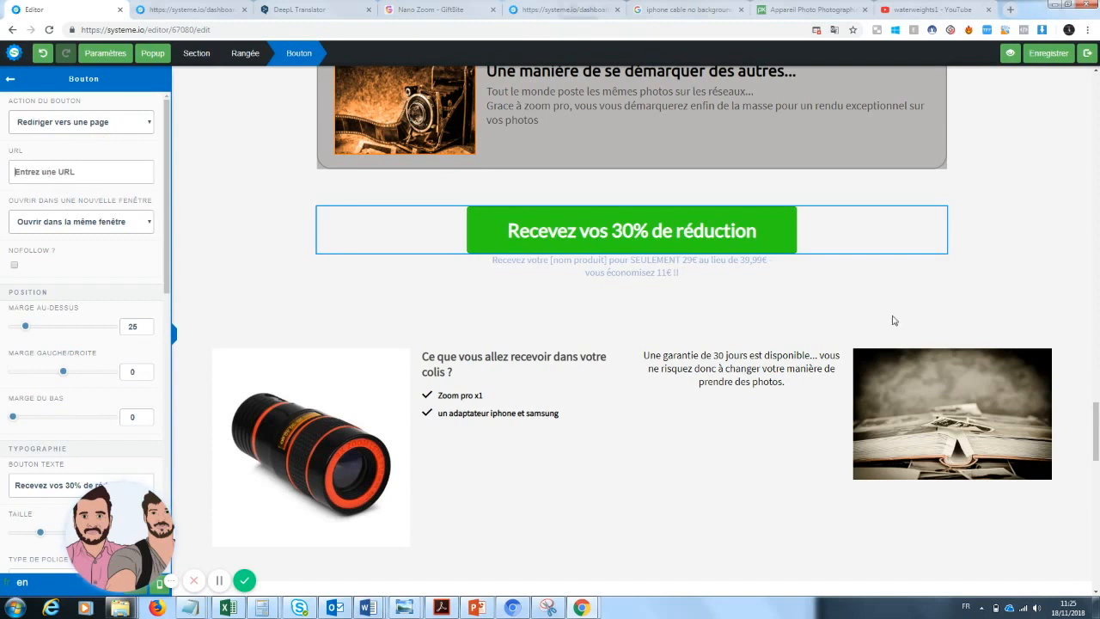
left_click_drag(1095, 450, 1098, 92)
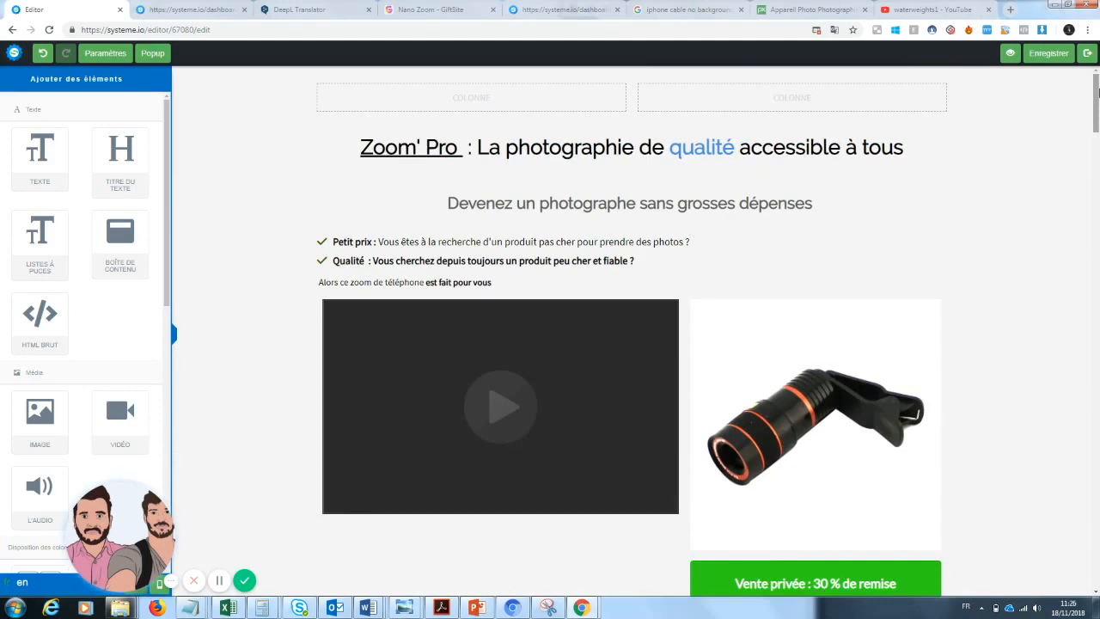
left_click_drag(1097, 92, 1090, 218)
Open a fresh preview of the sales page and review it from the opening video to the "4 BONNES RAISONS DE NOUS FAIRE CONFIANCE" section
left_click(1008, 59)
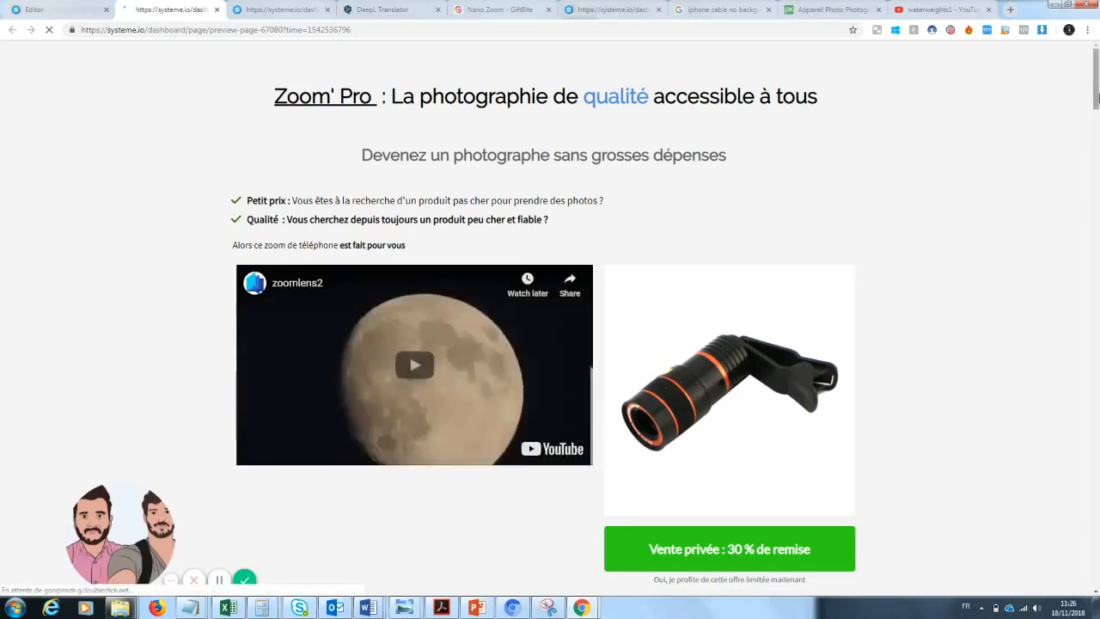
mouse_move(1093, 95)
left_mouse_down()
mouse_move(1093, 296)
mouse_move(1096, 84)
left_mouse_up()
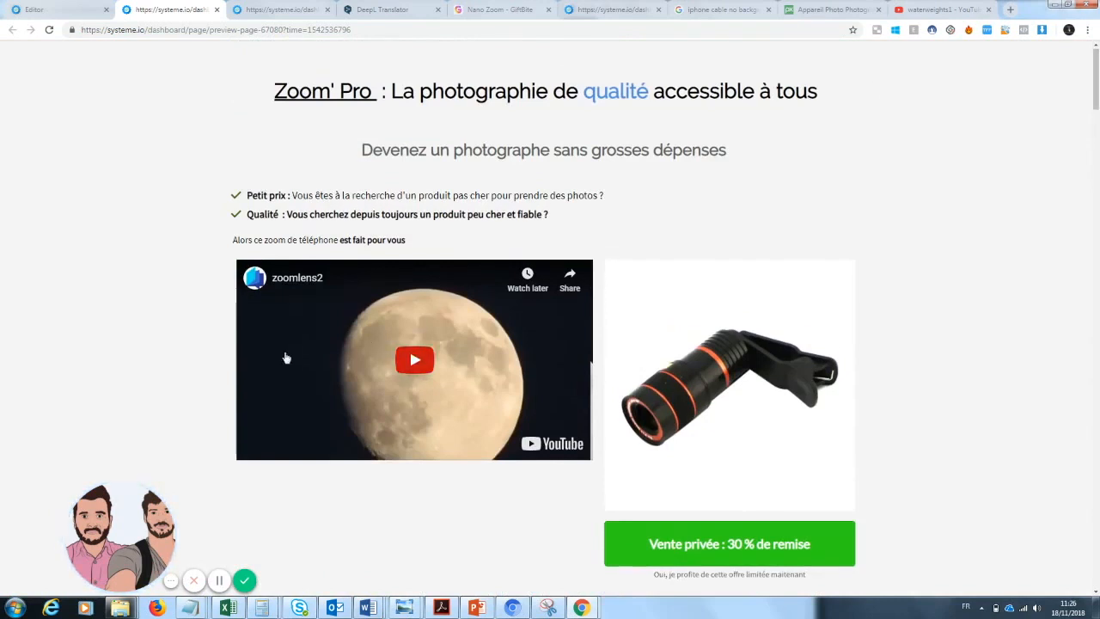
left_click_drag(110, 524, 160, 531)
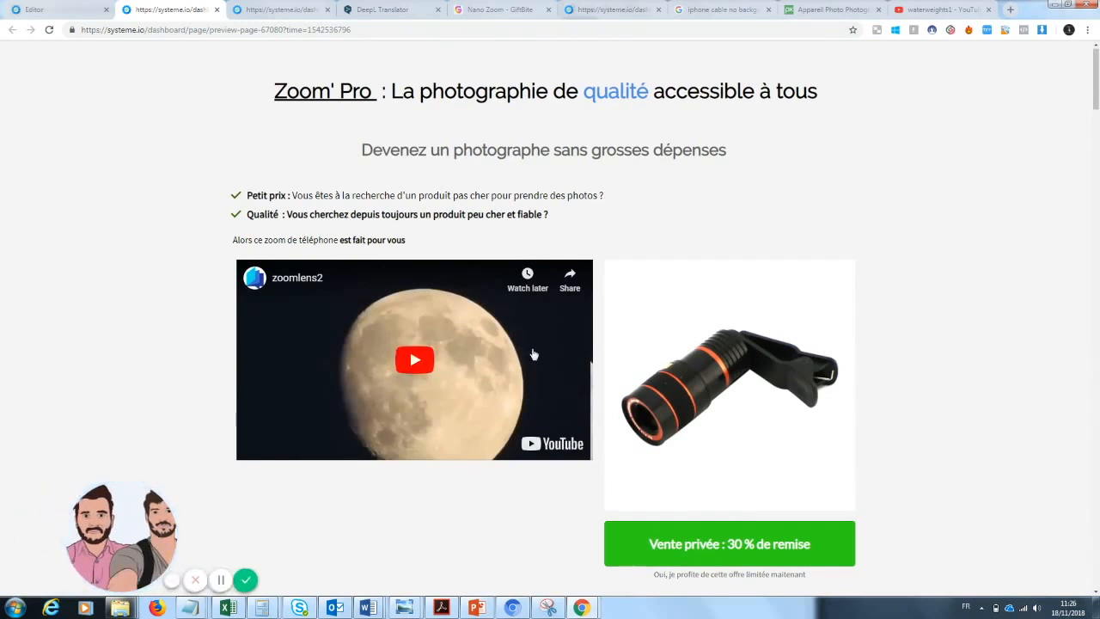
scroll(616, 273, "down", 1)
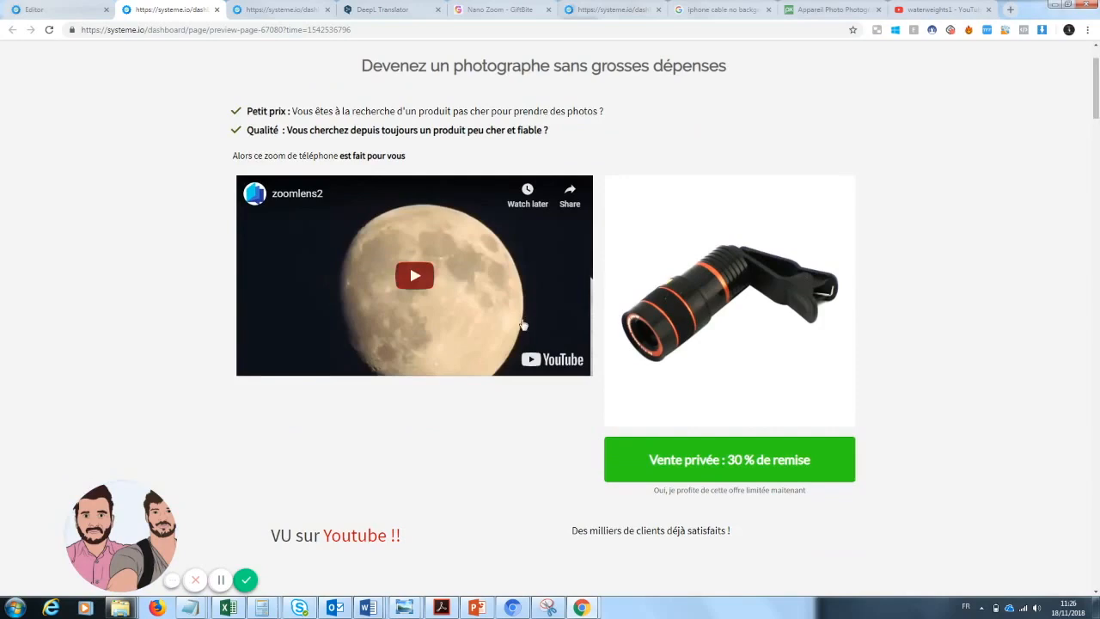
left_click_drag(1097, 104, 1097, 451)
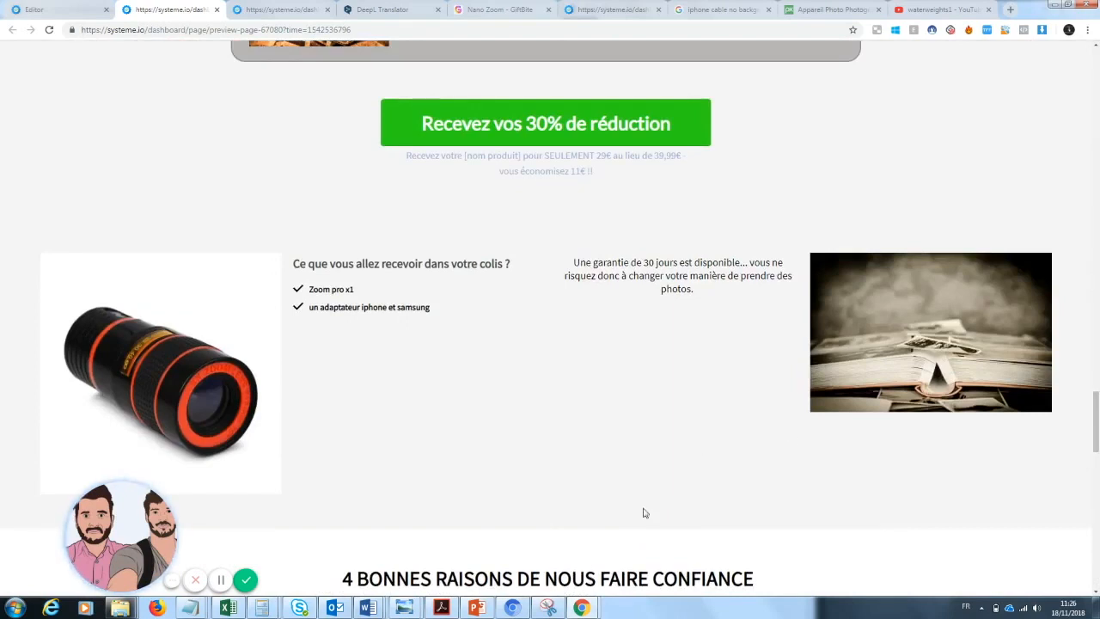
left_click_drag(1097, 411, 1096, 427)
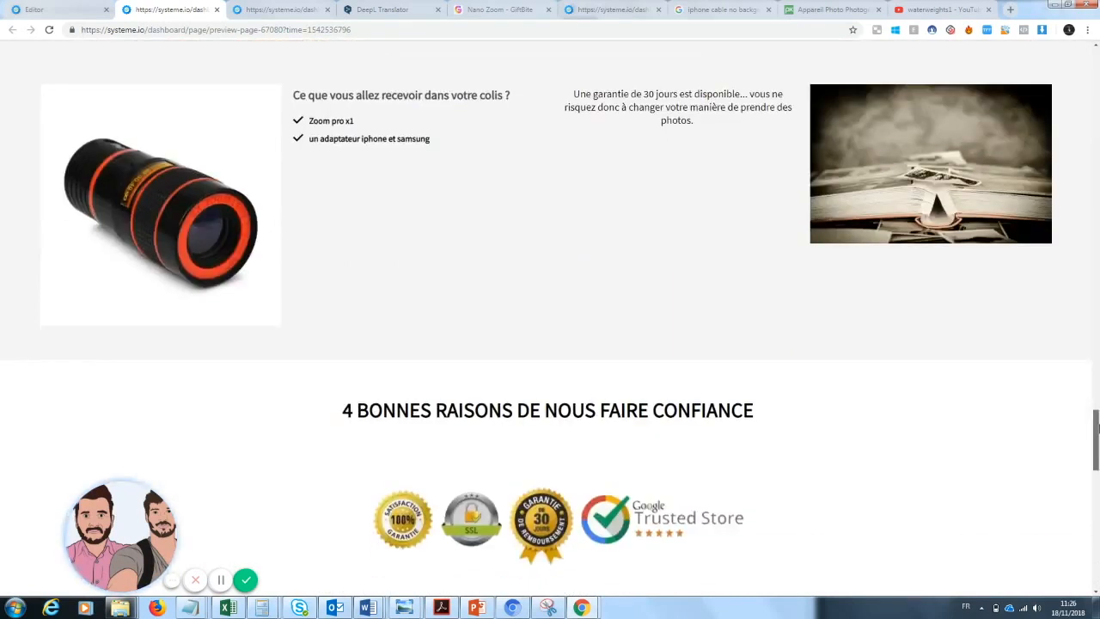
left_click_drag(1097, 427, 1096, 65)
left_click_drag(1097, 80, 1098, 127)
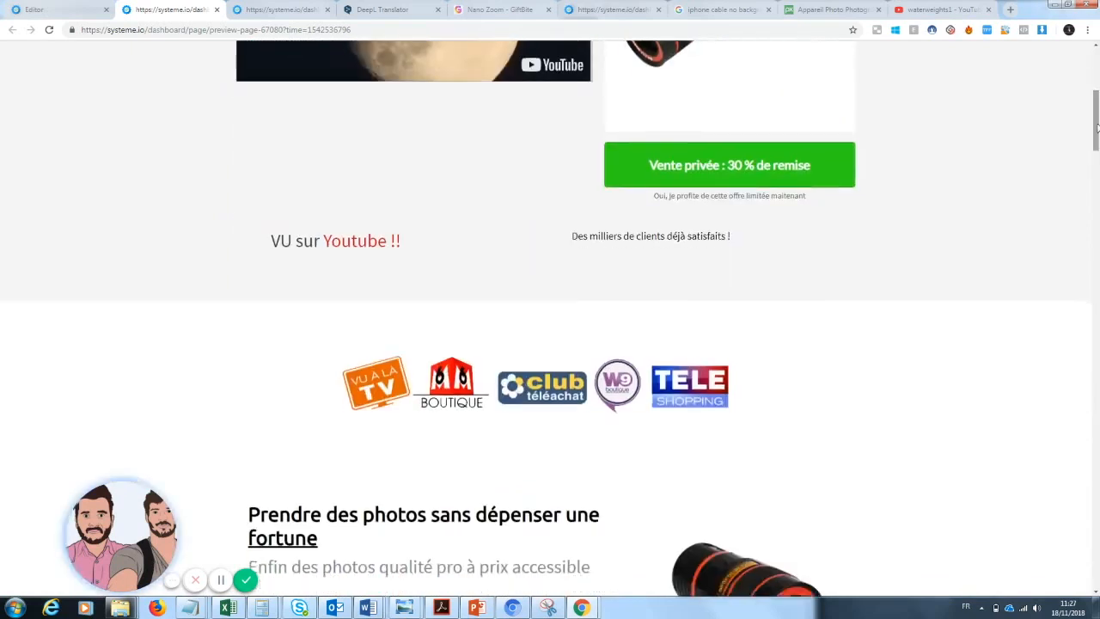